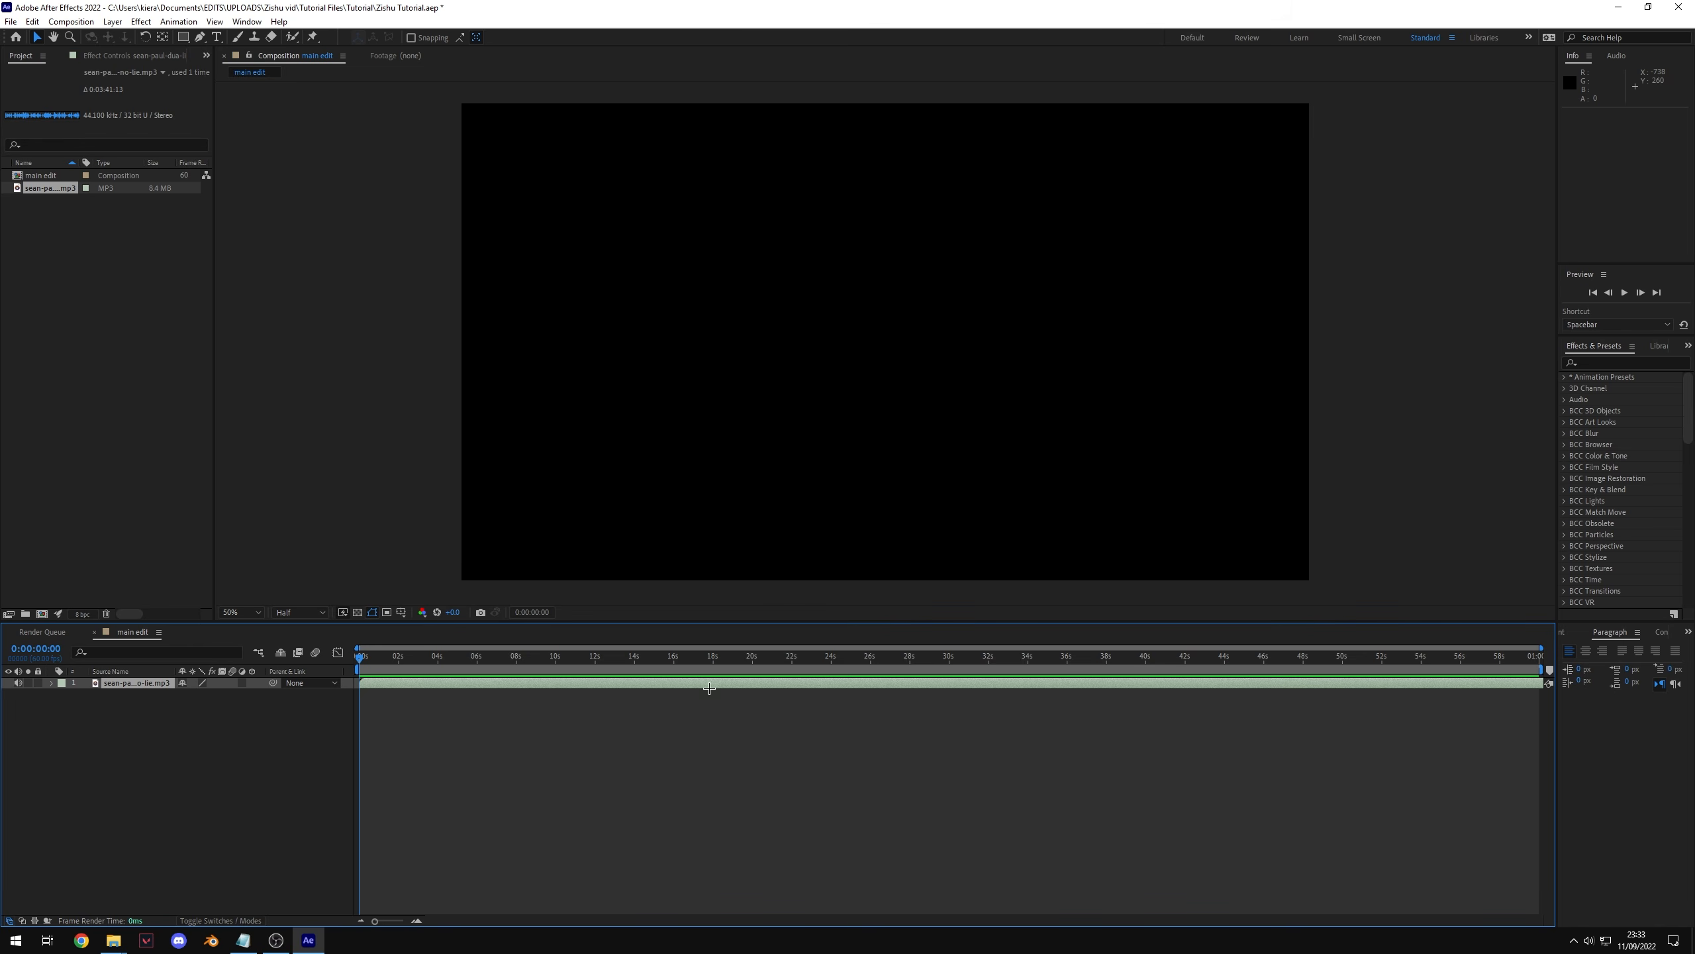
Step: Show the song layer's waveform and play through the track to find a cut point near 0:00:28
key("l")
key("l")
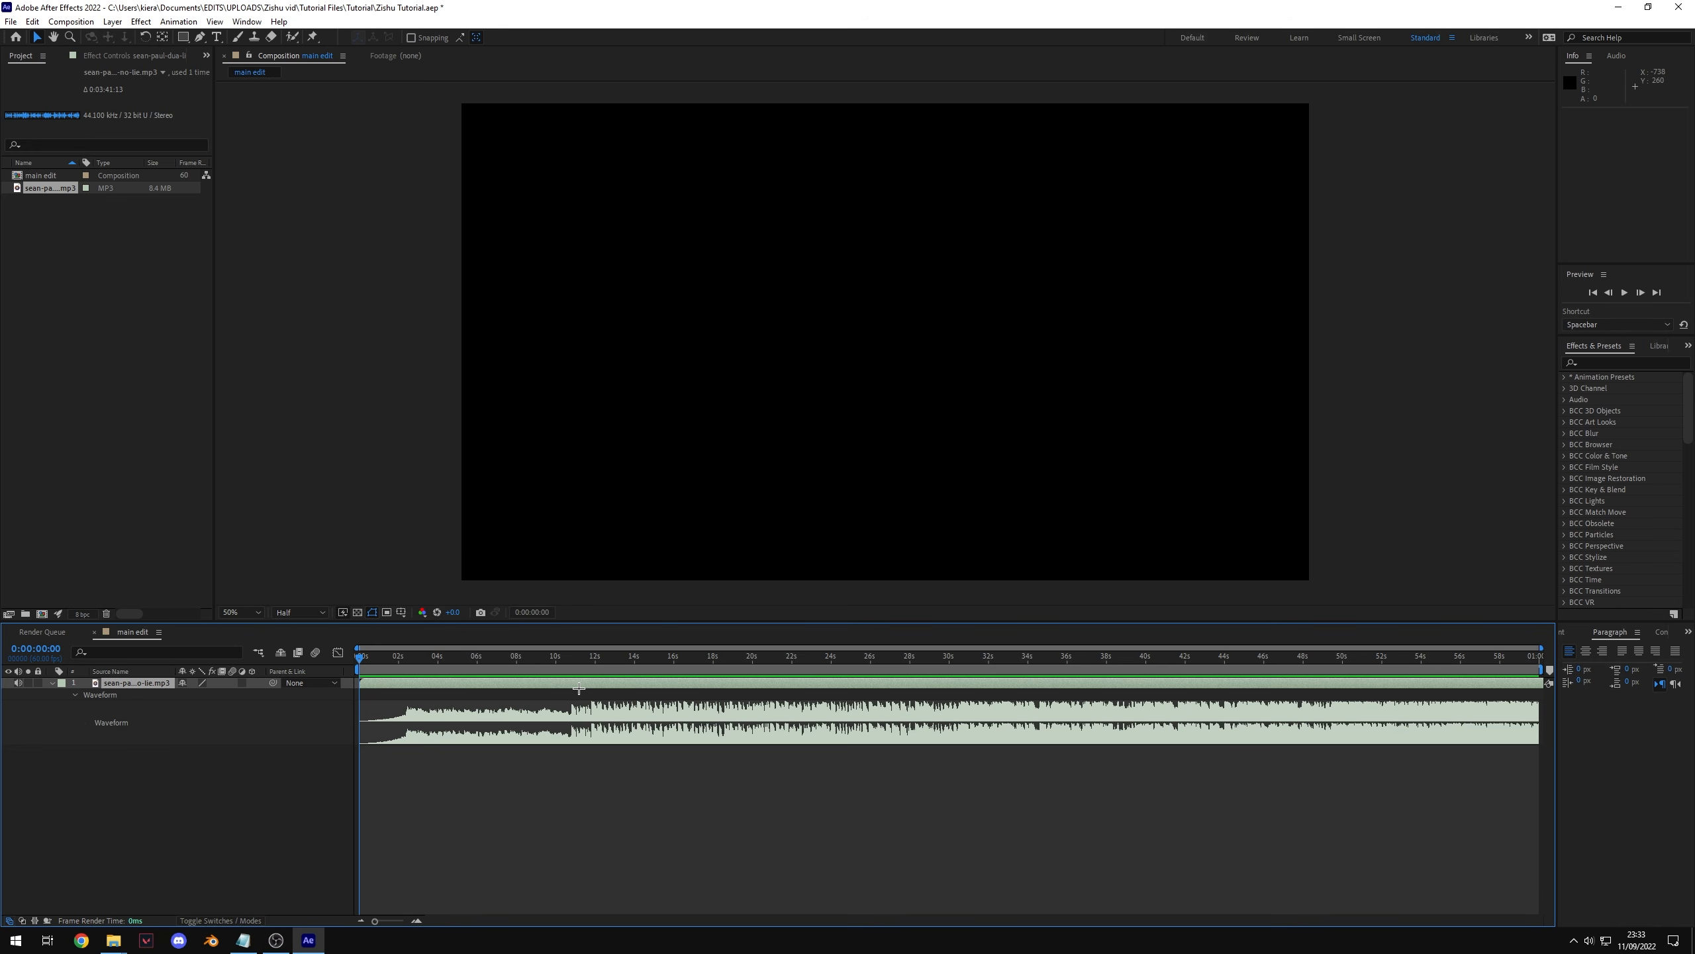
left_click(559, 656)
key("space")
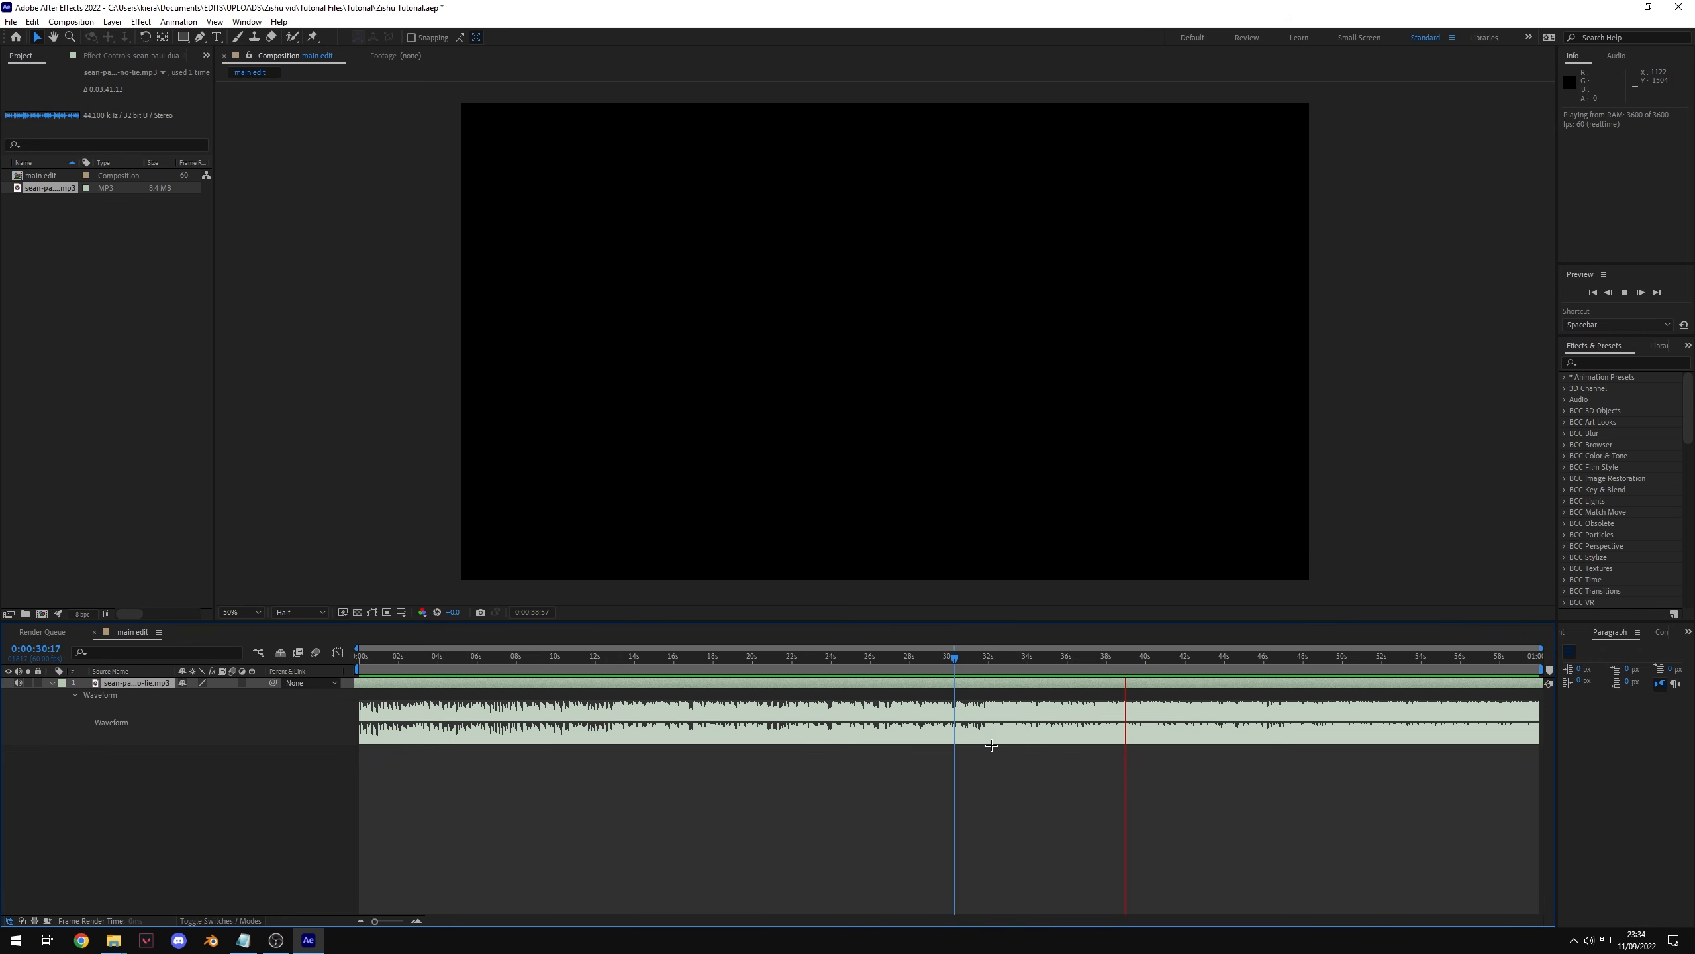
key("space")
left_click_drag(924, 656, 1049, 680)
mouse_move(941, 688)
left_mouse_down()
mouse_move(894, 692)
mouse_move(949, 698)
mouse_move(920, 674)
left_mouse_up()
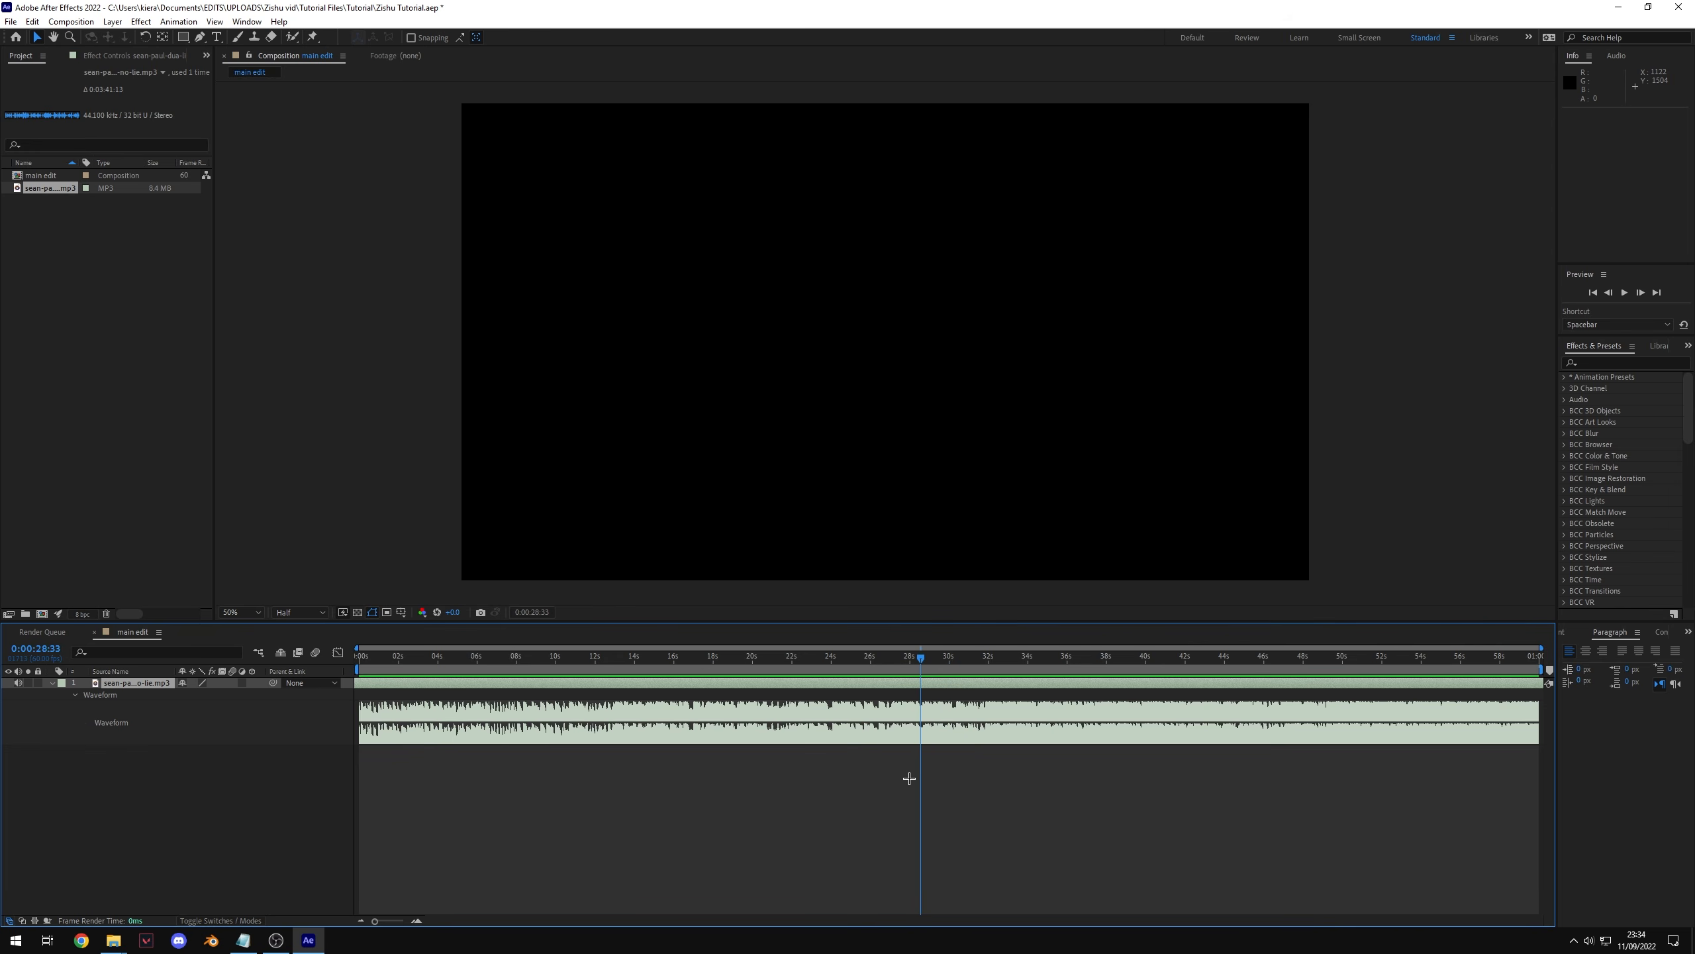
Step: Split the song layer at 0:00:28:33 and delete the earlier part
key("ctrl+shift+d")
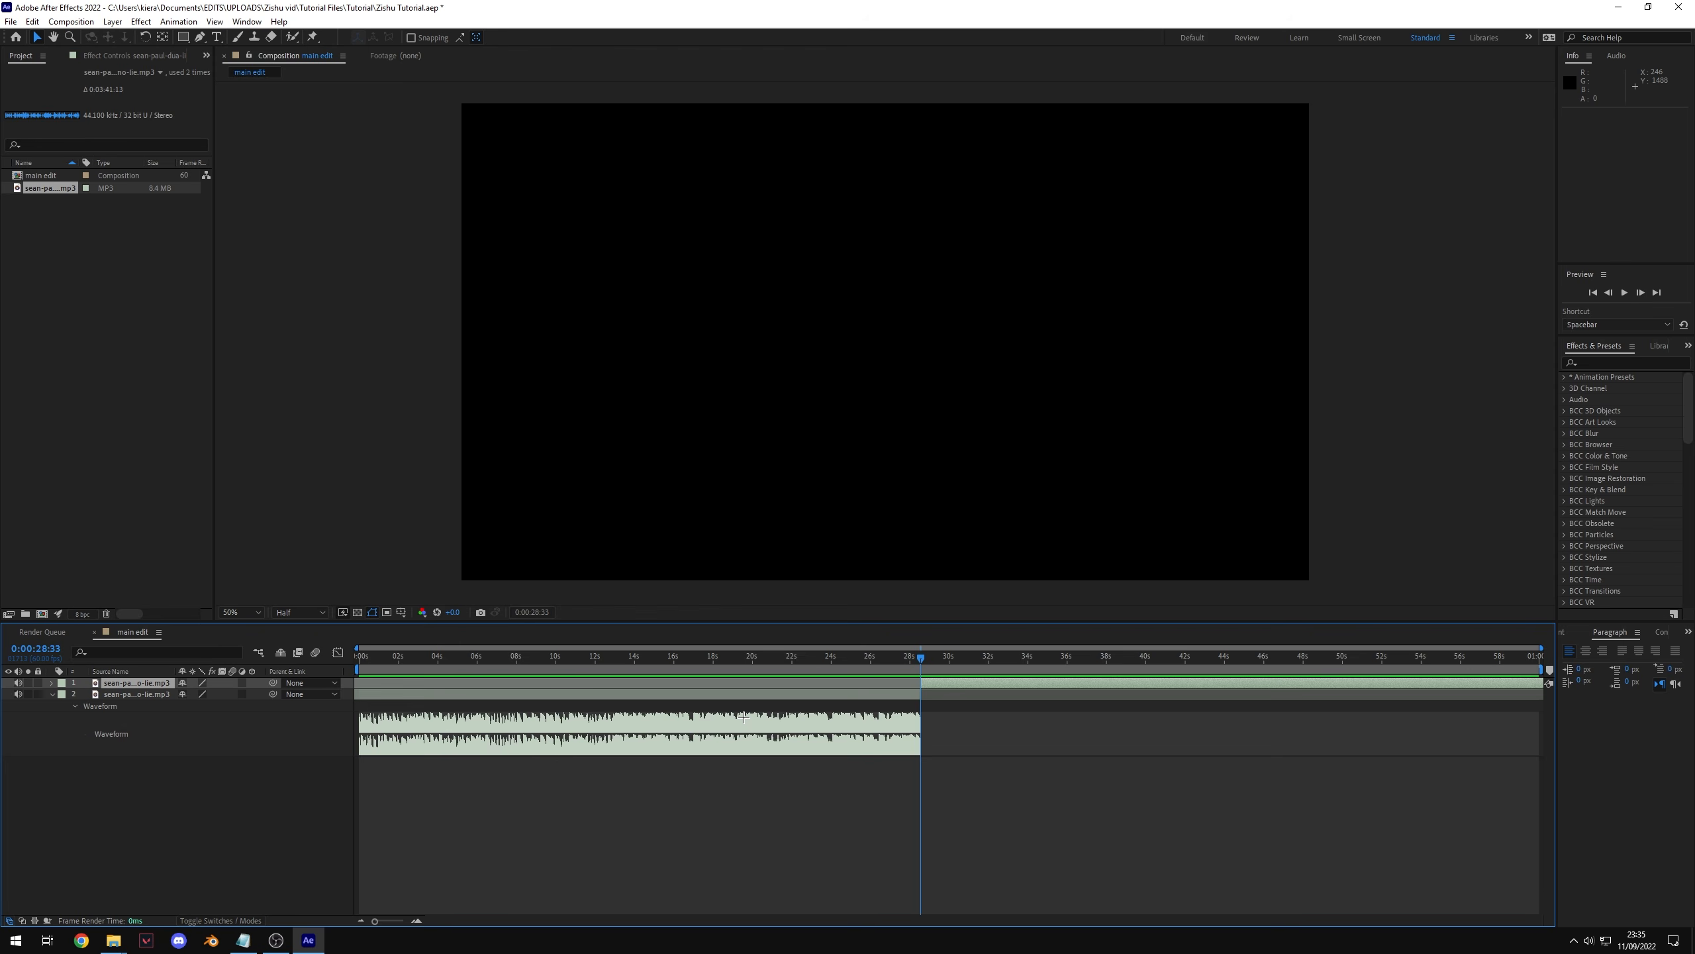
left_click(749, 696)
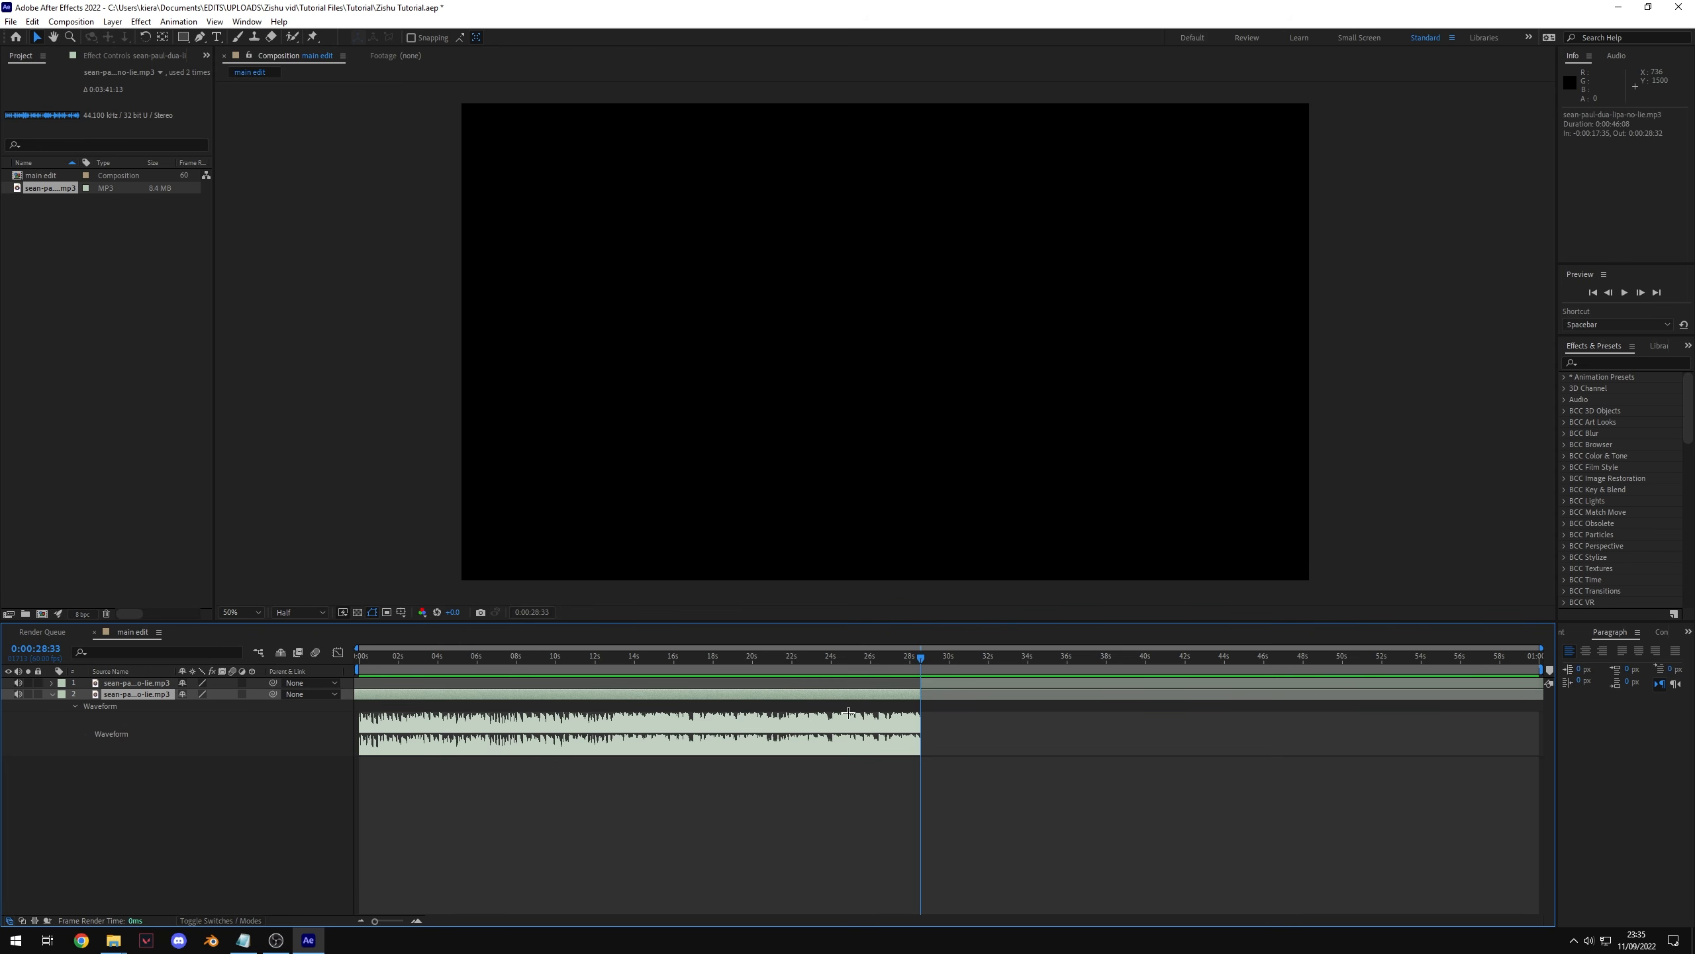
key("Delete")
Step: Move the remaining song clip so it starts at the beginning of the composition
key("Home")
left_click(966, 683)
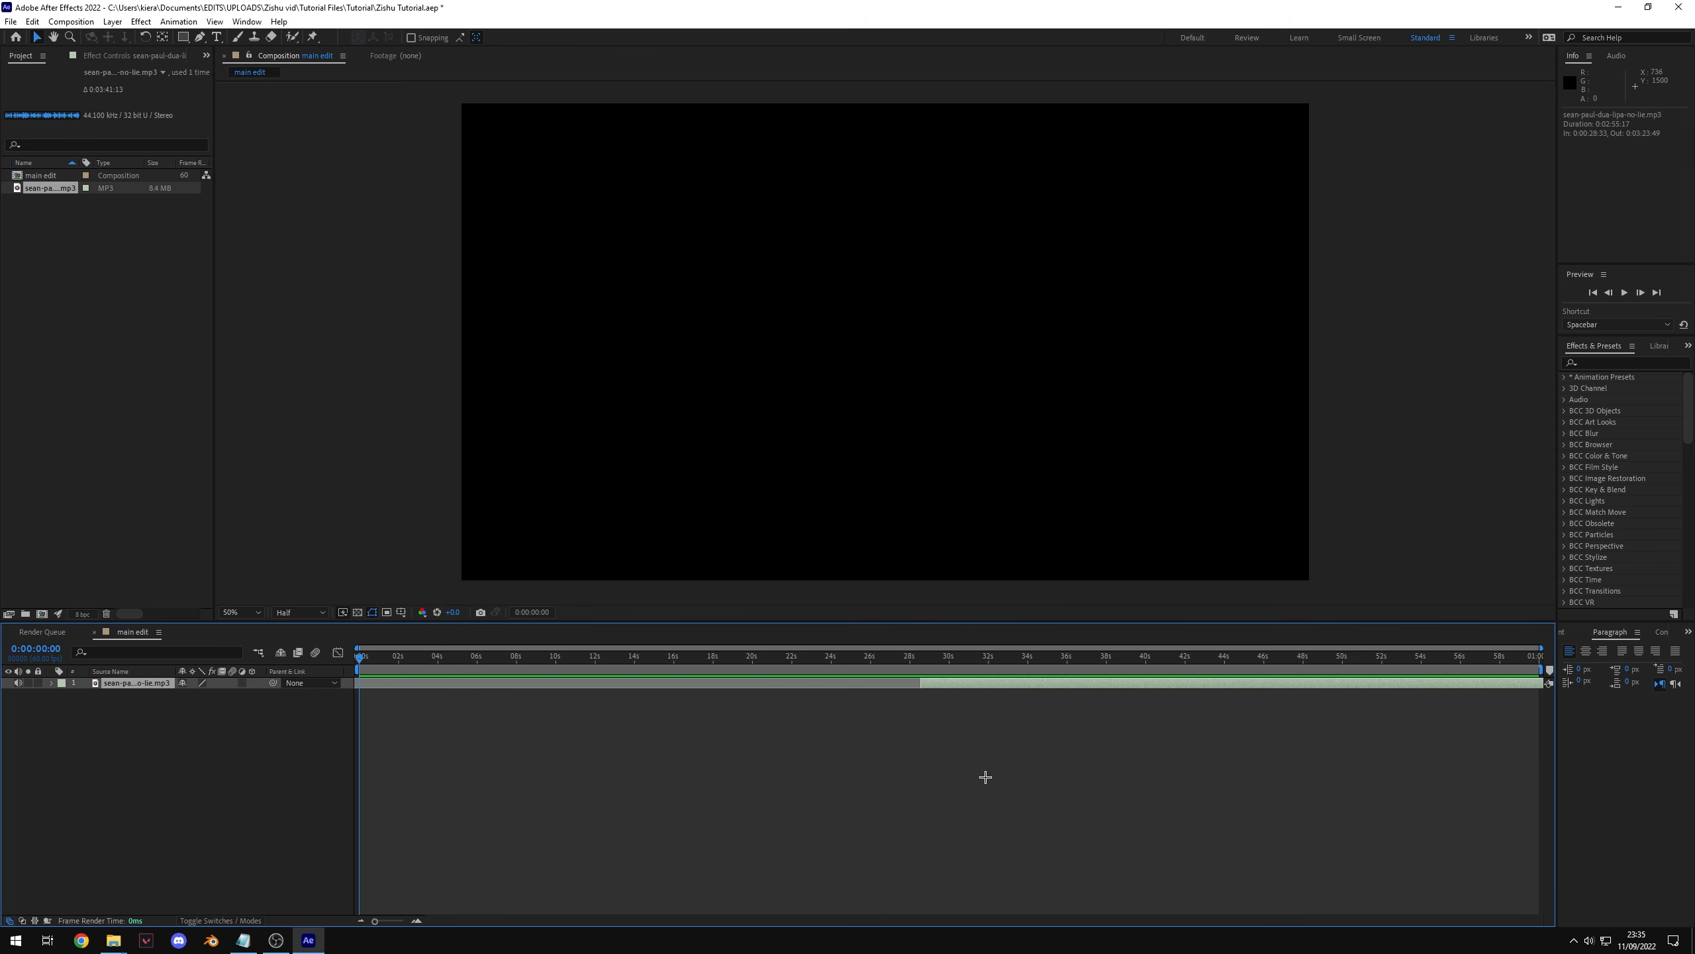
key("bracketleft")
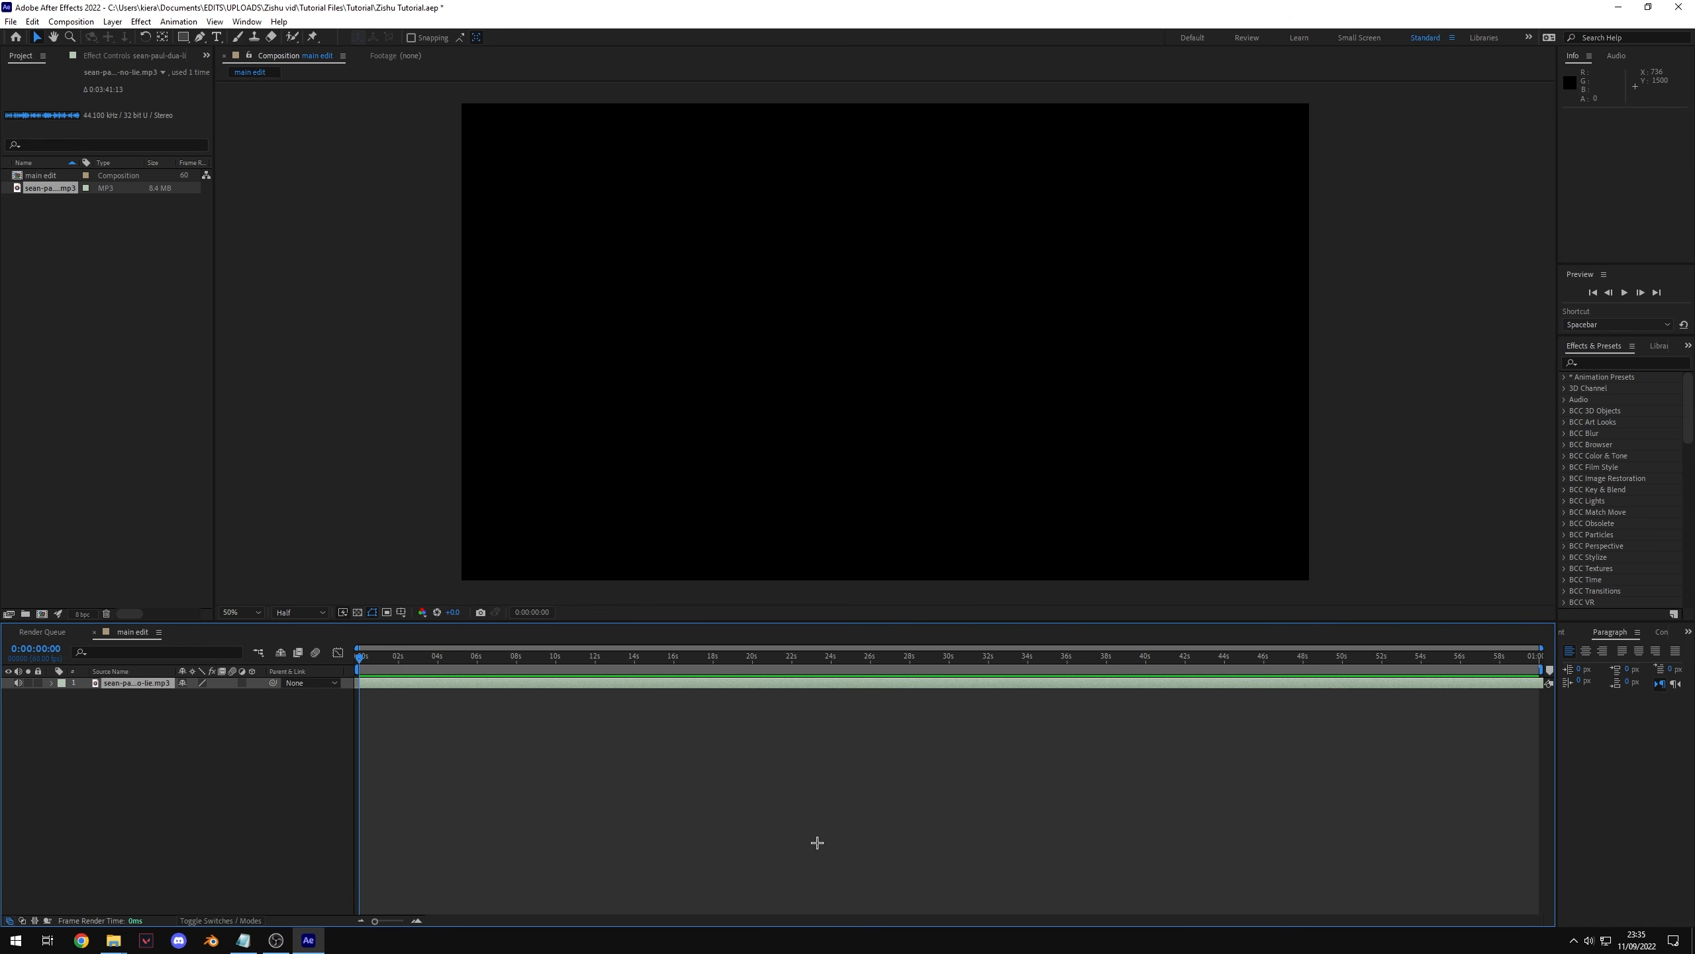
Step: Split the song at 0:00:12:33 and delete the part after it
key("l")
key("l")
key("equal")
left_click_drag(384, 656, 852, 664)
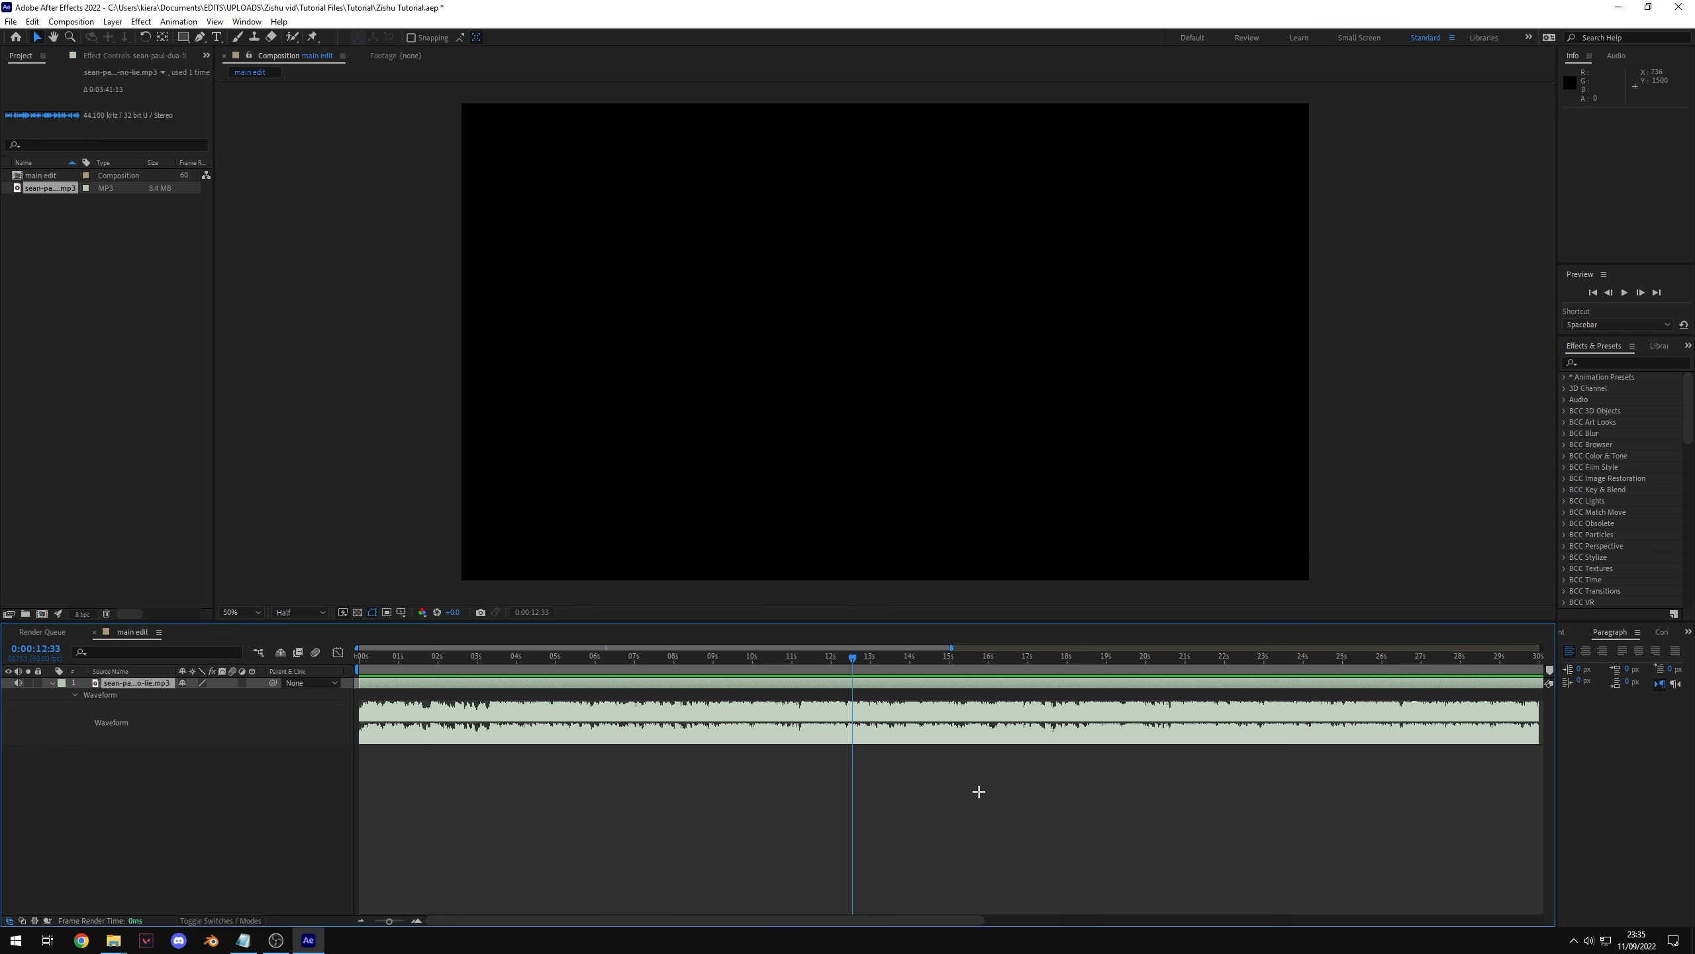
key("ctrl+shift+d")
key("Delete")
Step: Zoom into the timeline and scrub through the start of the song to examine the beats
left_click(833, 683)
key("Home")
key("equal")
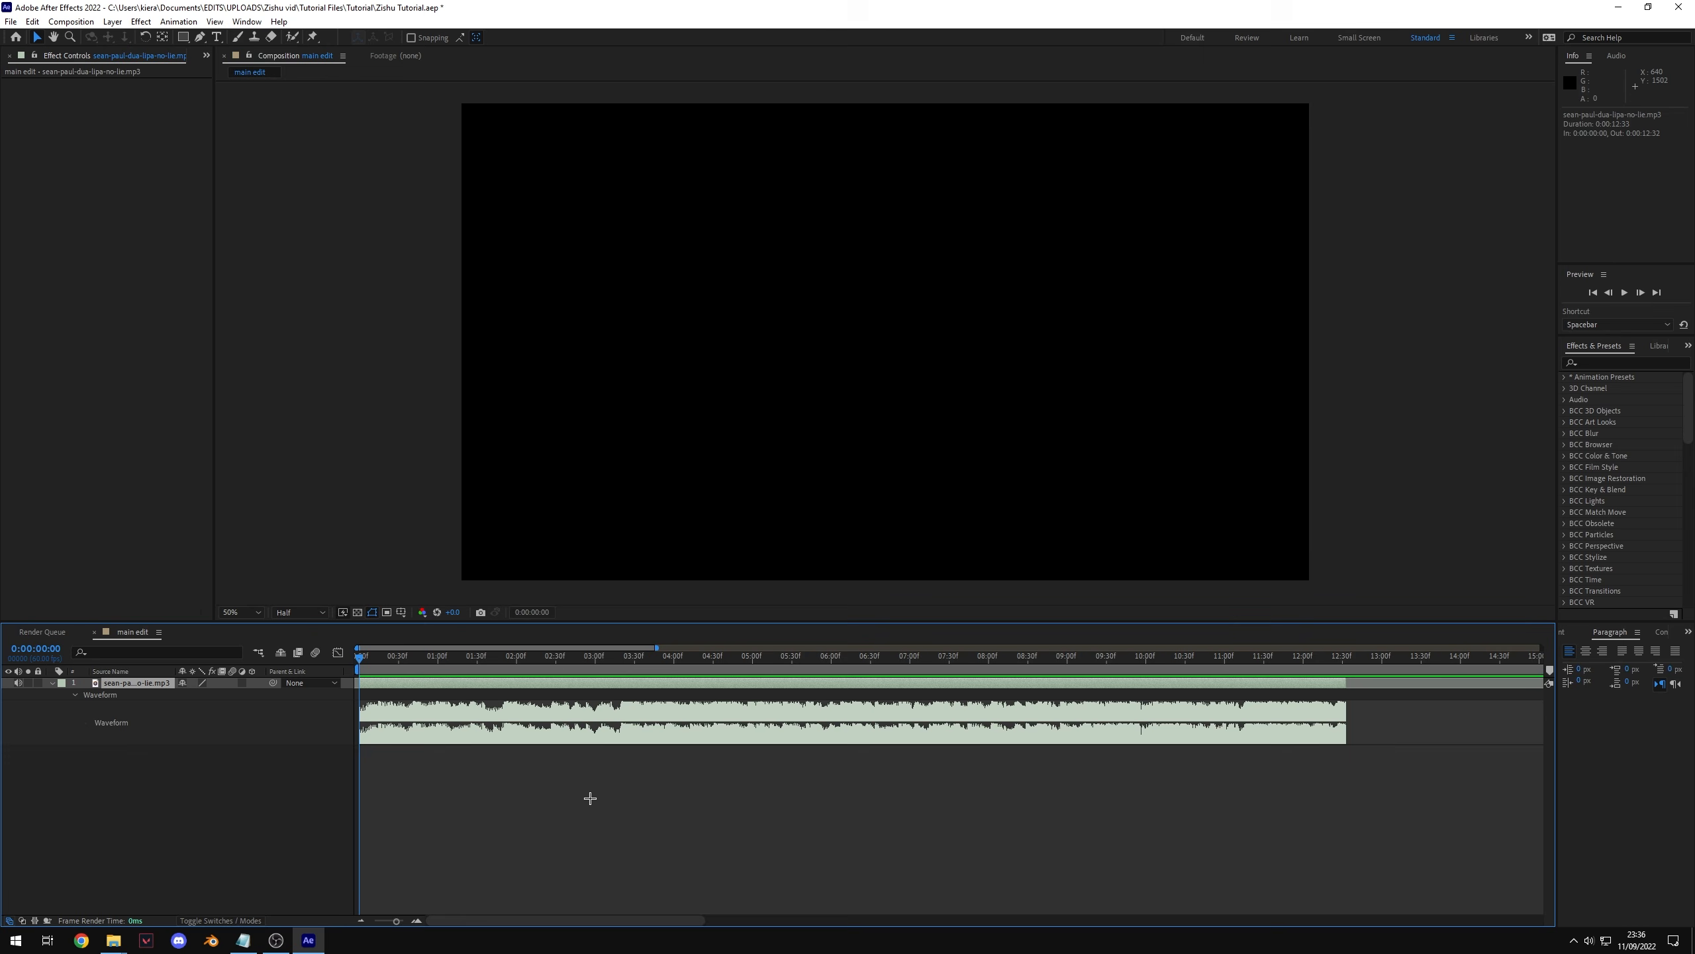
key("equal")
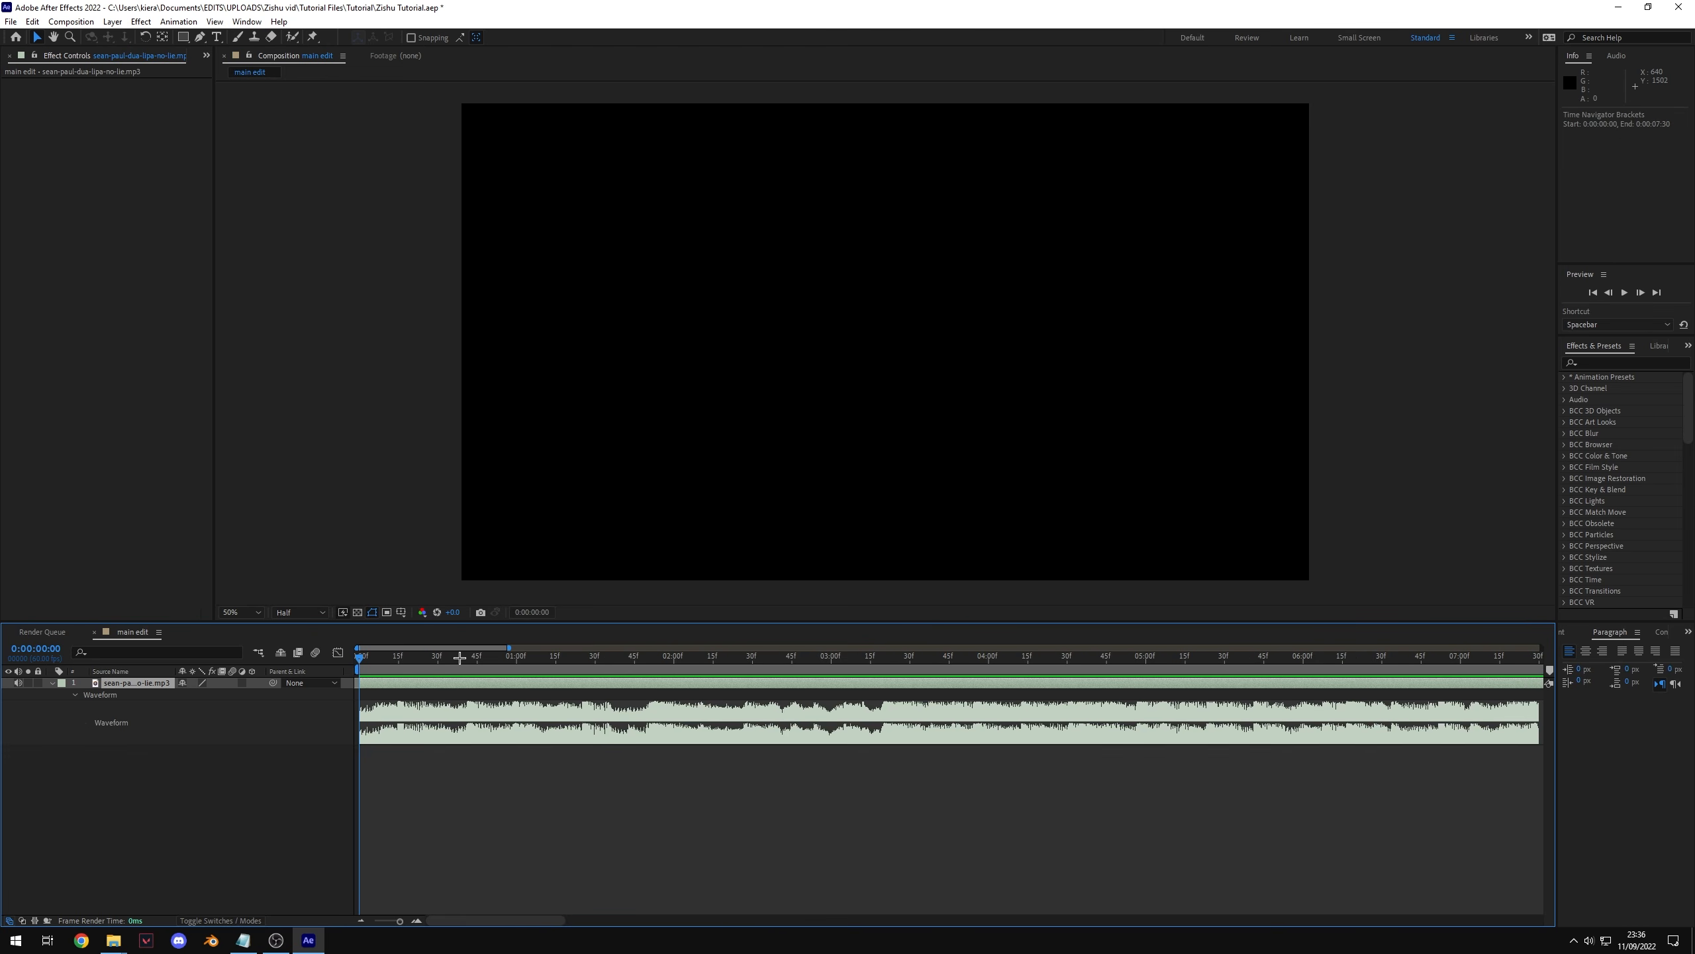
left_click_drag(459, 656, 878, 727)
key("minus")
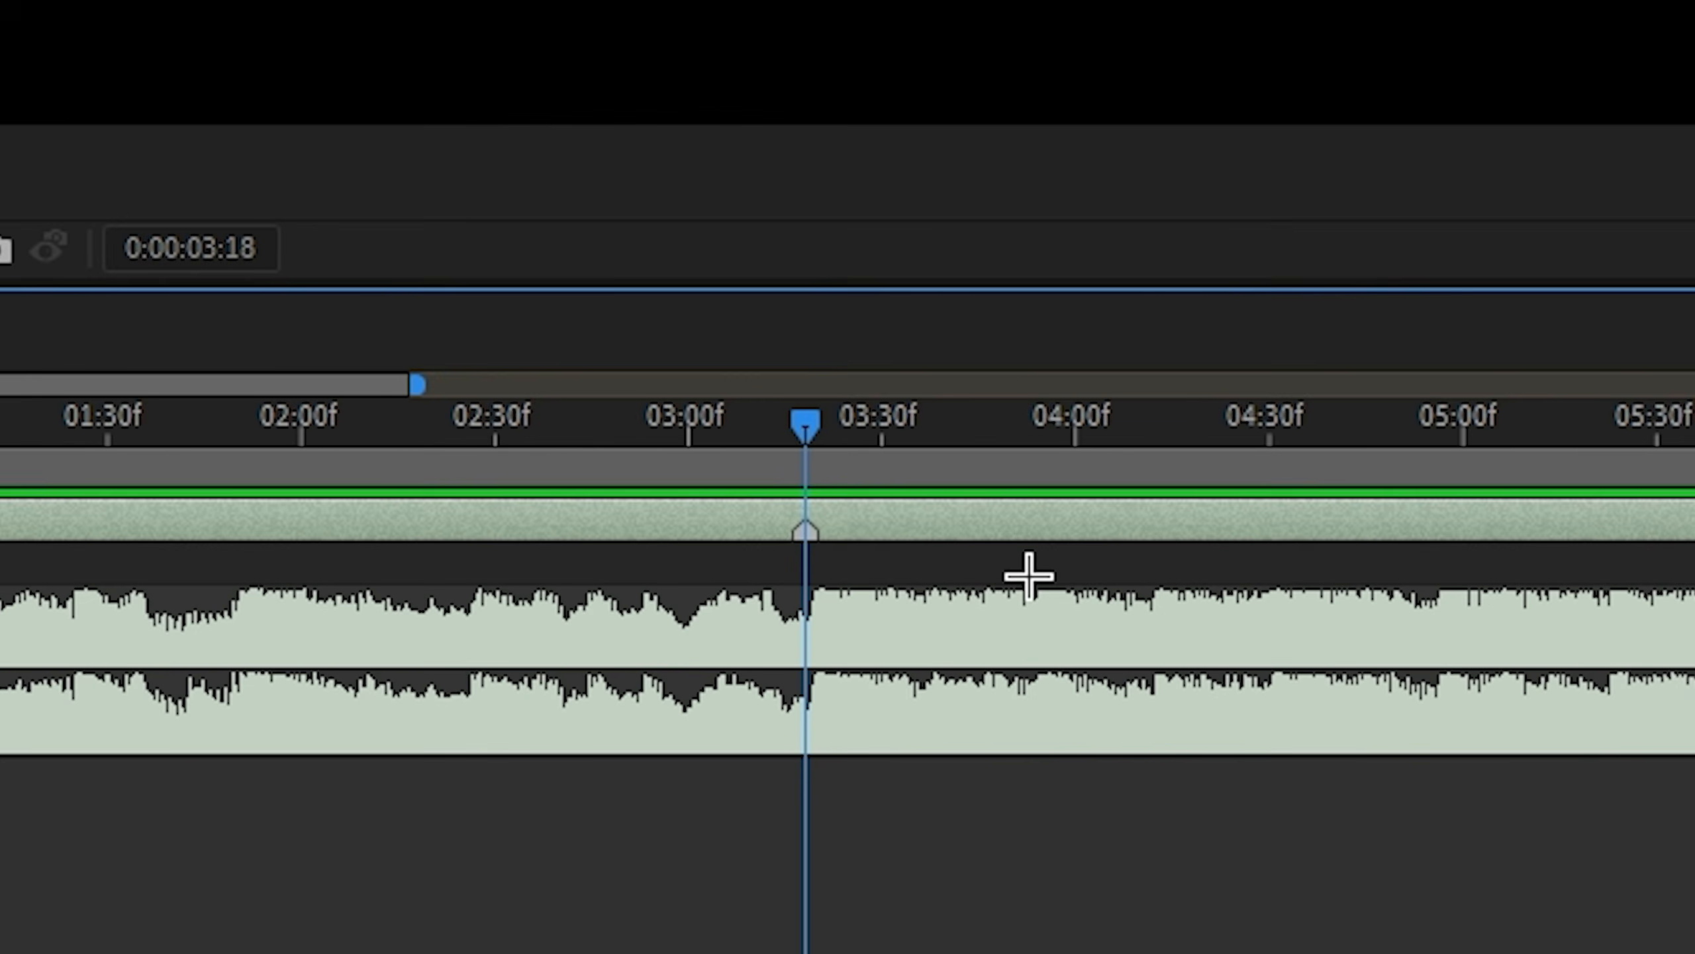
left_click_drag(808, 445, 960, 444)
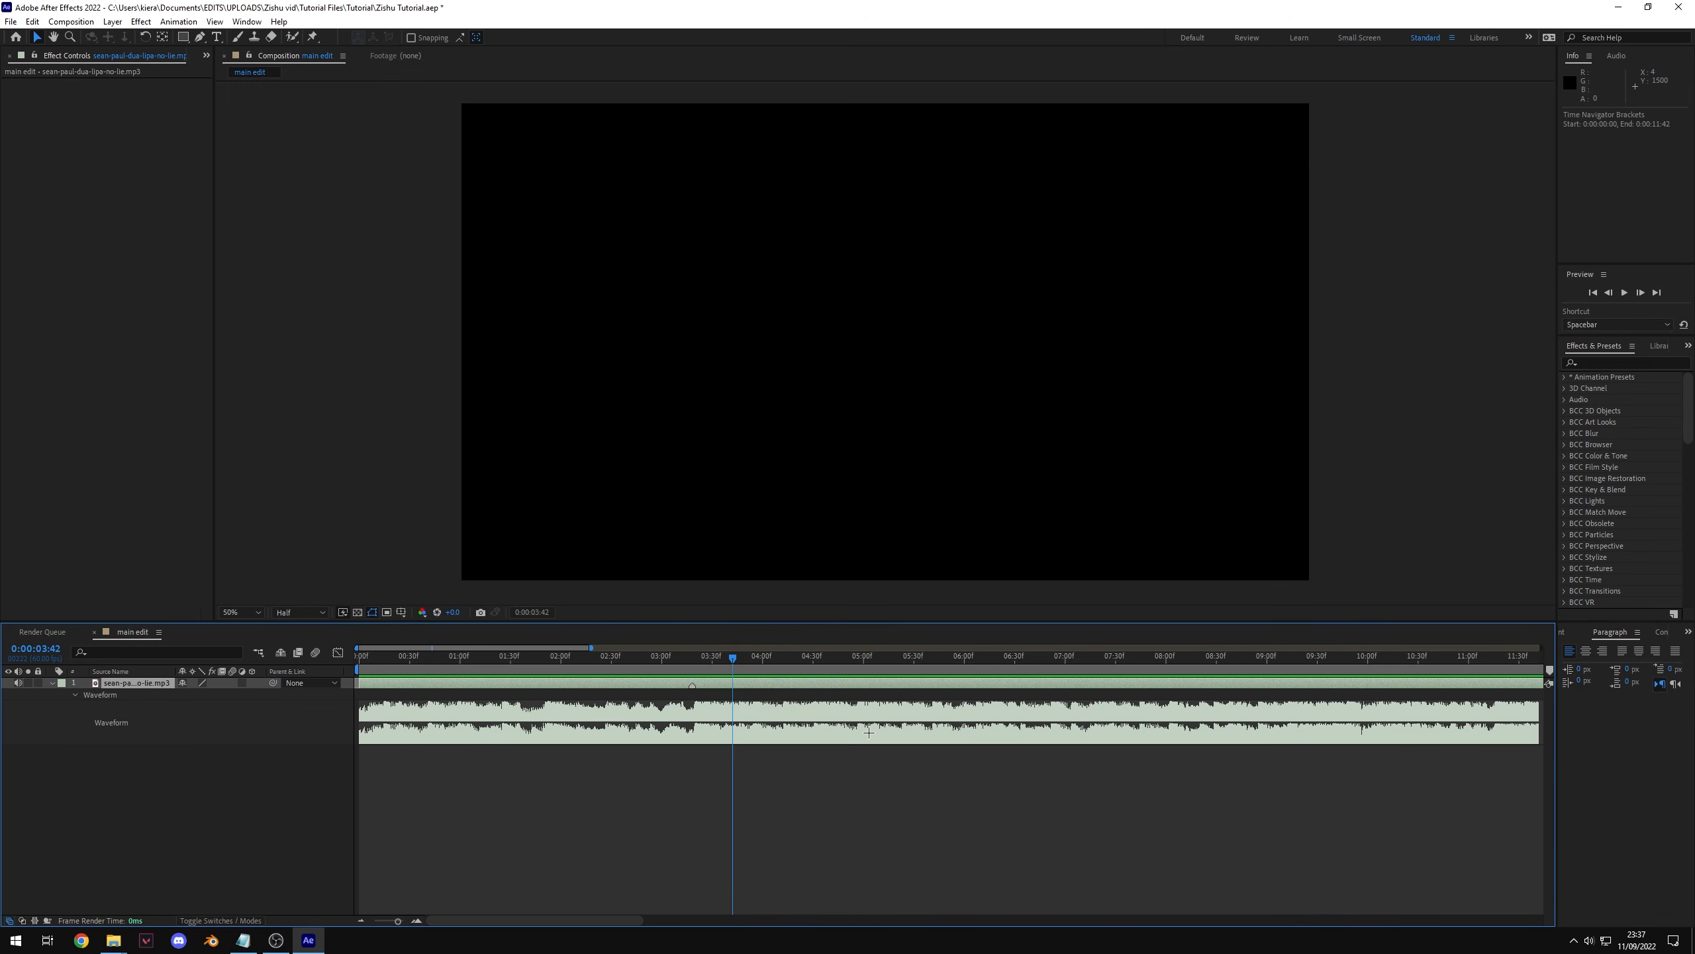
left_click(517, 828)
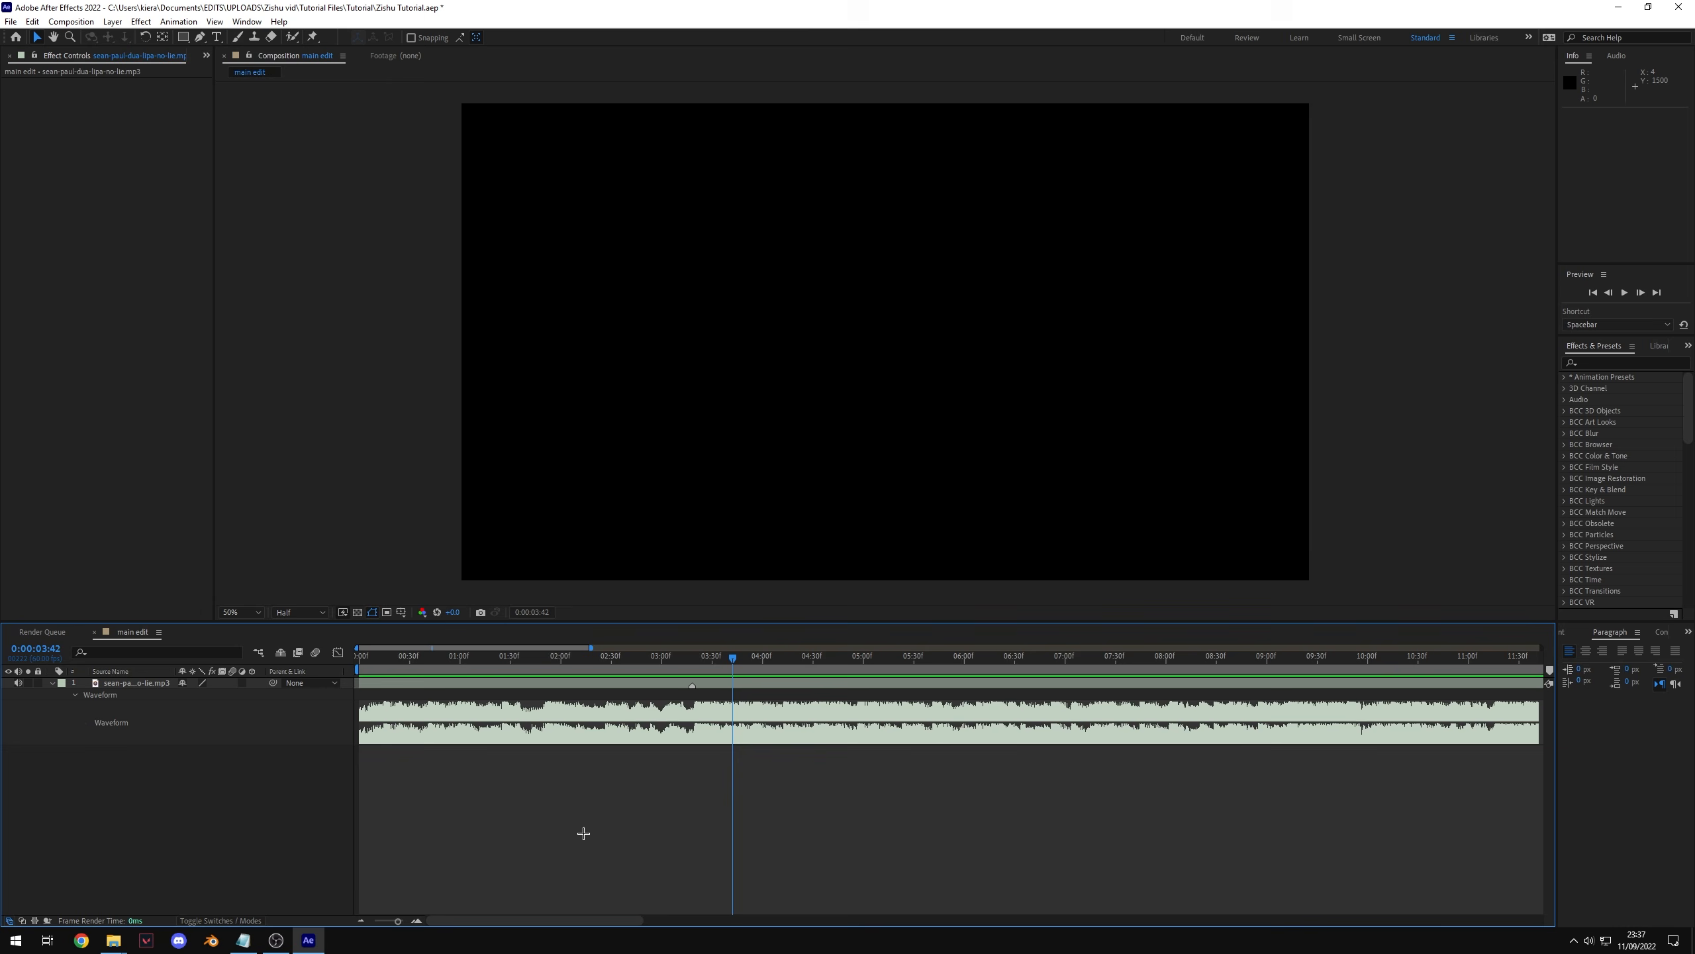
key("KP_Multiply")
mouse_move(733, 658)
left_mouse_down()
mouse_move(698, 657)
mouse_move(751, 650)
left_mouse_up()
key("ctrl+z")
key("ctrl+z")
Step: Play the composition from the start and add composition markers on the beats
mouse_move(759, 658)
left_mouse_down()
mouse_move(468, 661)
mouse_move(267, 689)
left_mouse_up()
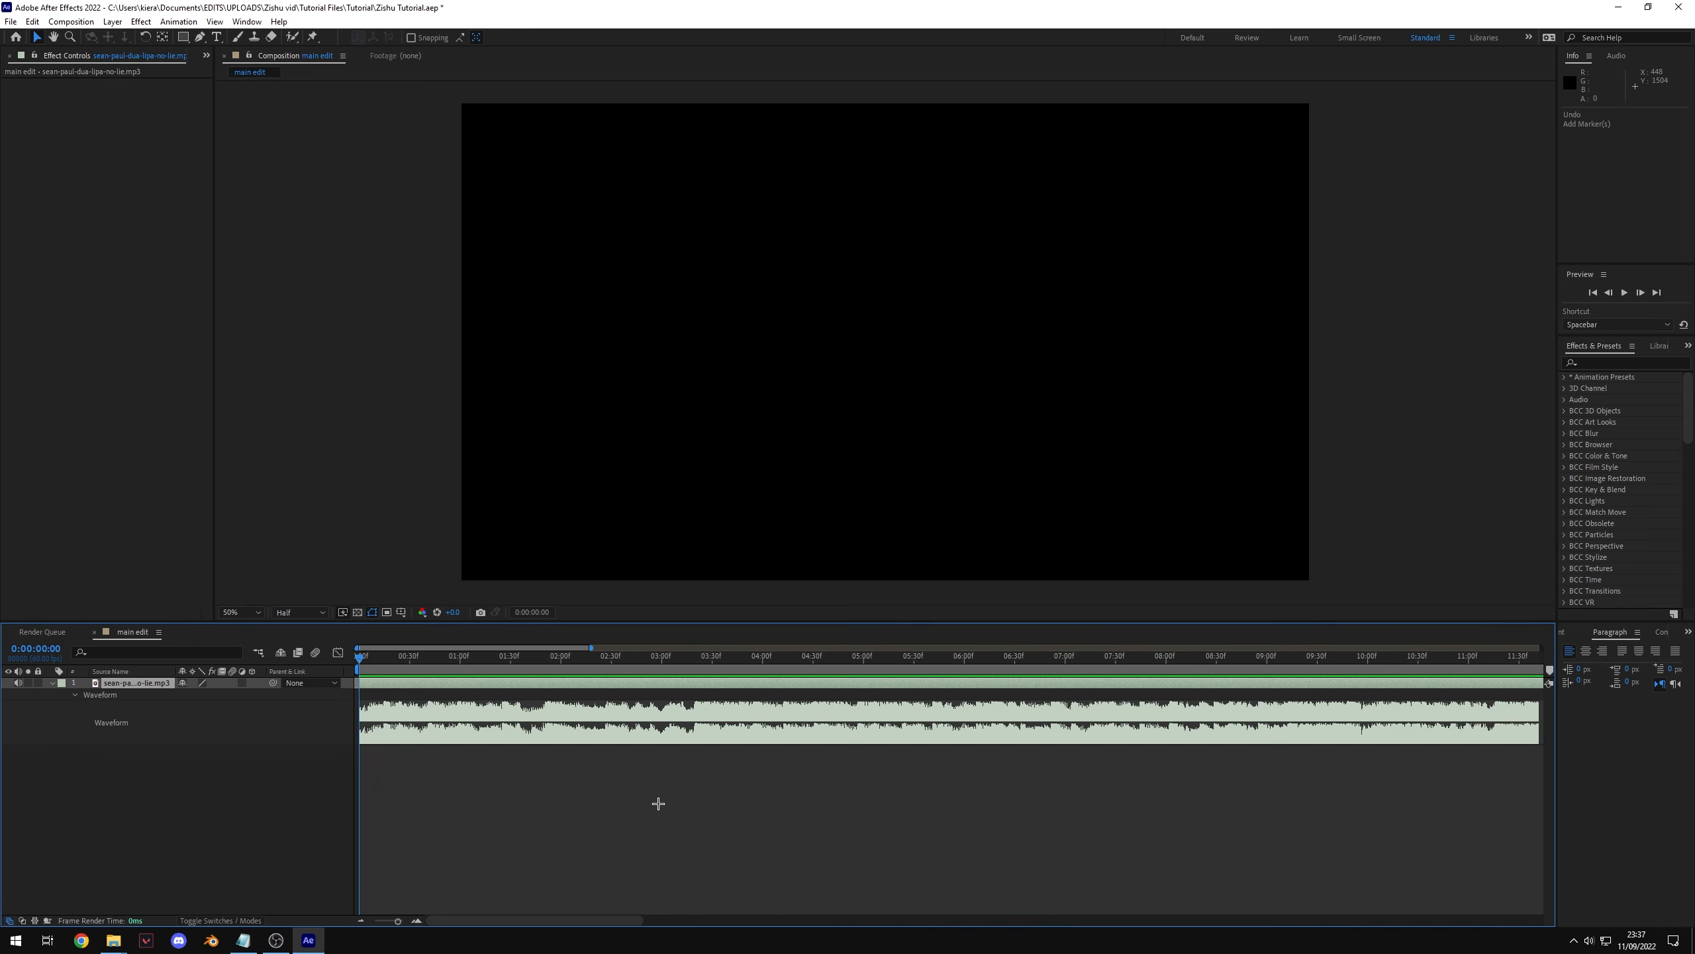
key("space")
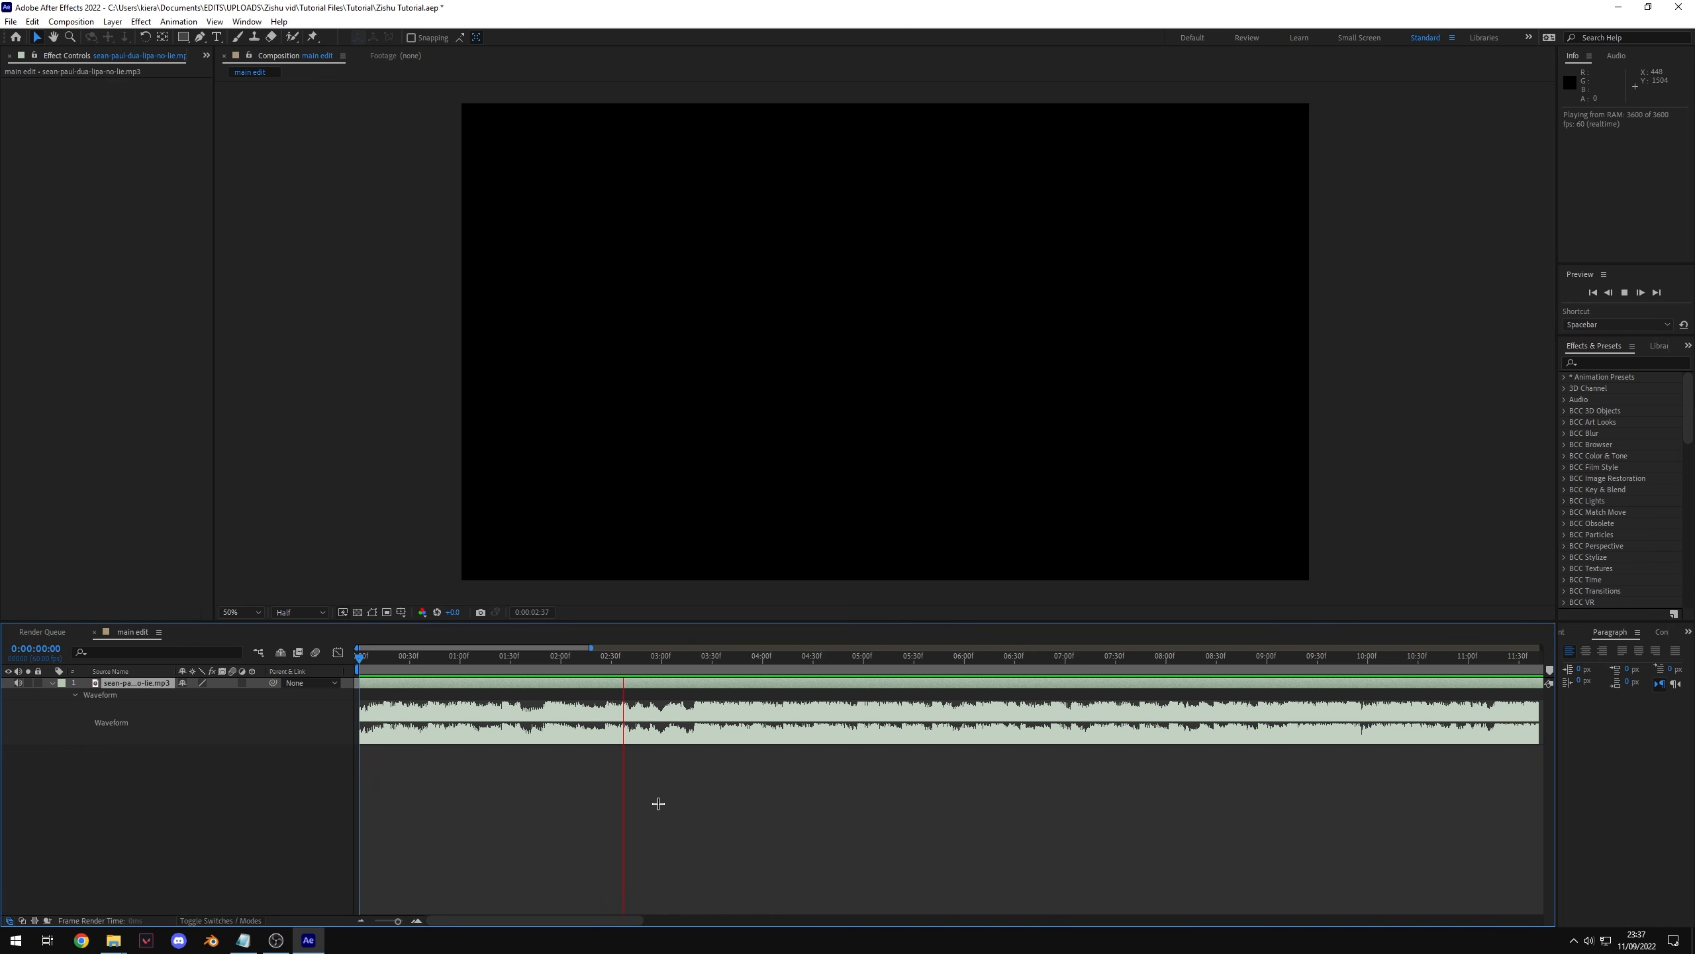
key("KP_Multiply")
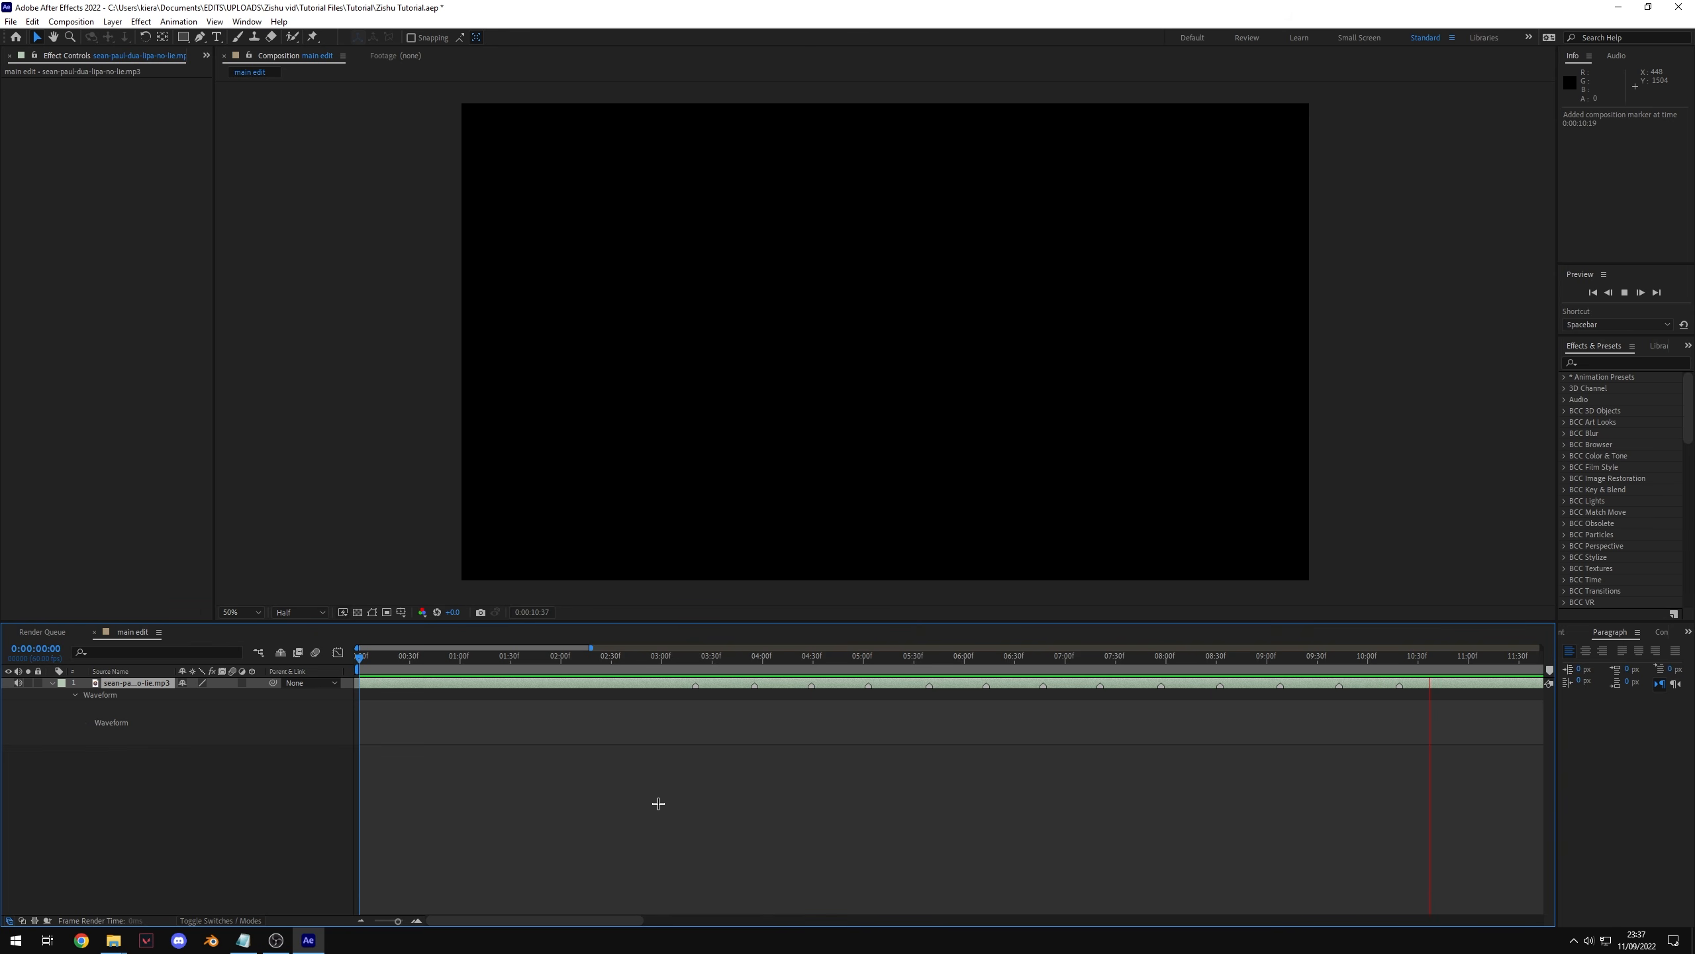
key("space")
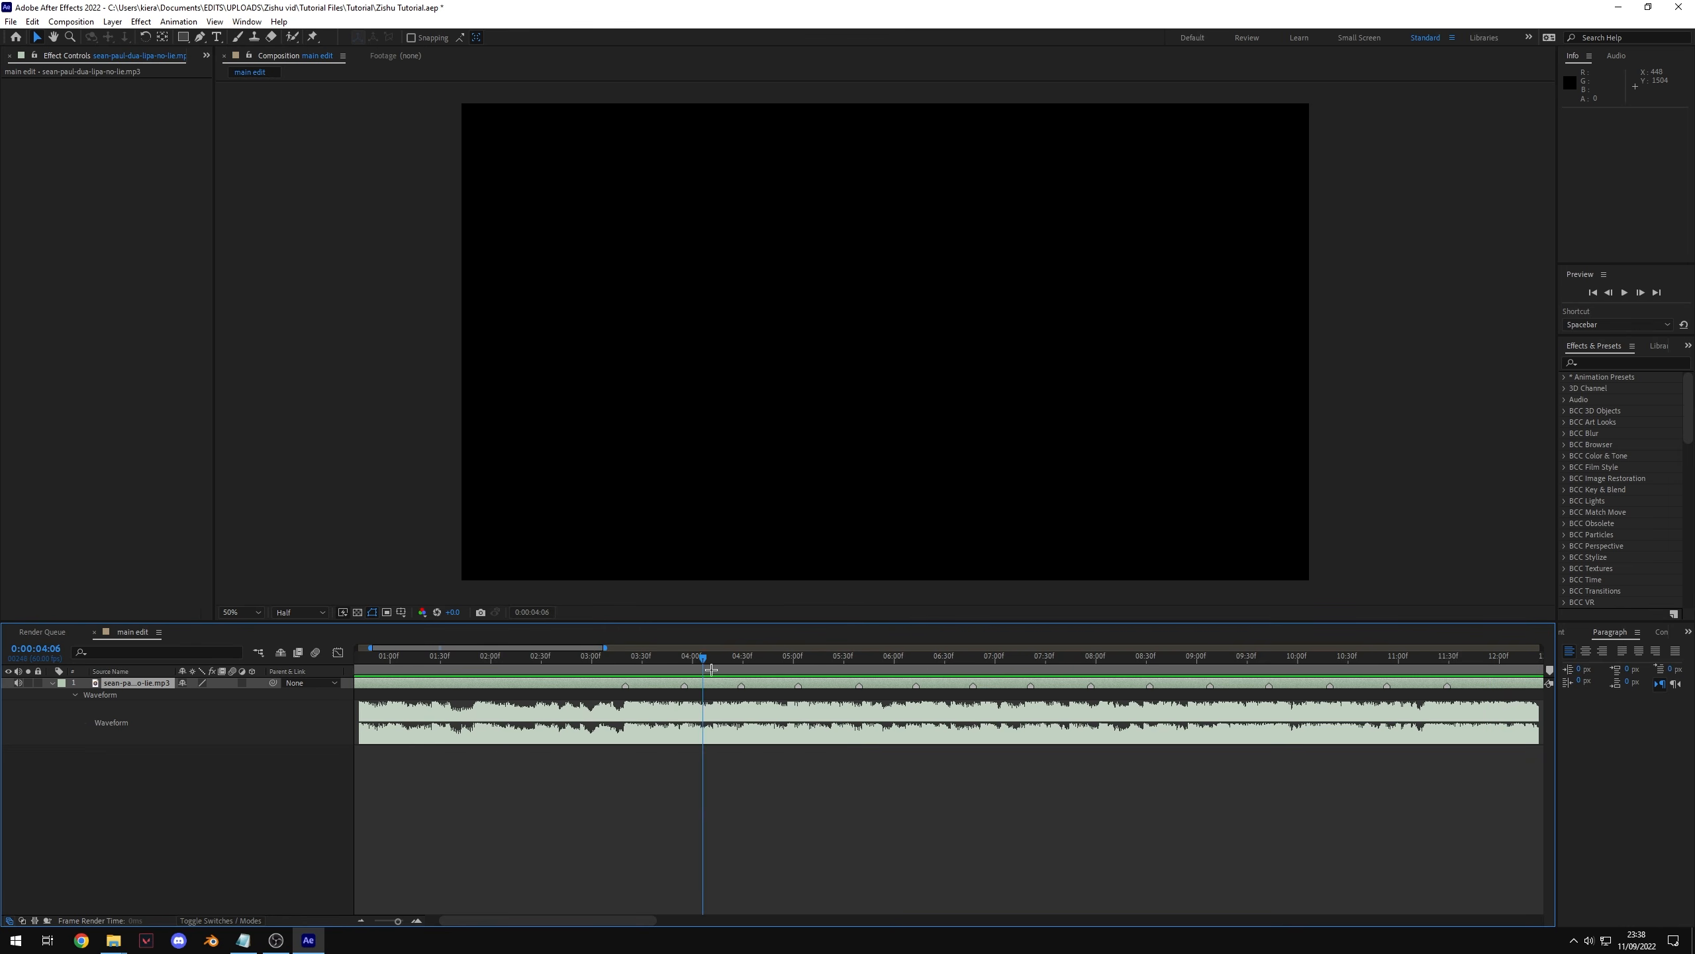
Step: Apply the Bass & Treble effect to the song layer
mouse_move(920, 658)
left_mouse_down()
mouse_move(1154, 721)
mouse_move(850, 753)
left_mouse_up()
left_click_drag(625, 689, 712, 683)
double_click(53, 684)
key("ctrl+space")
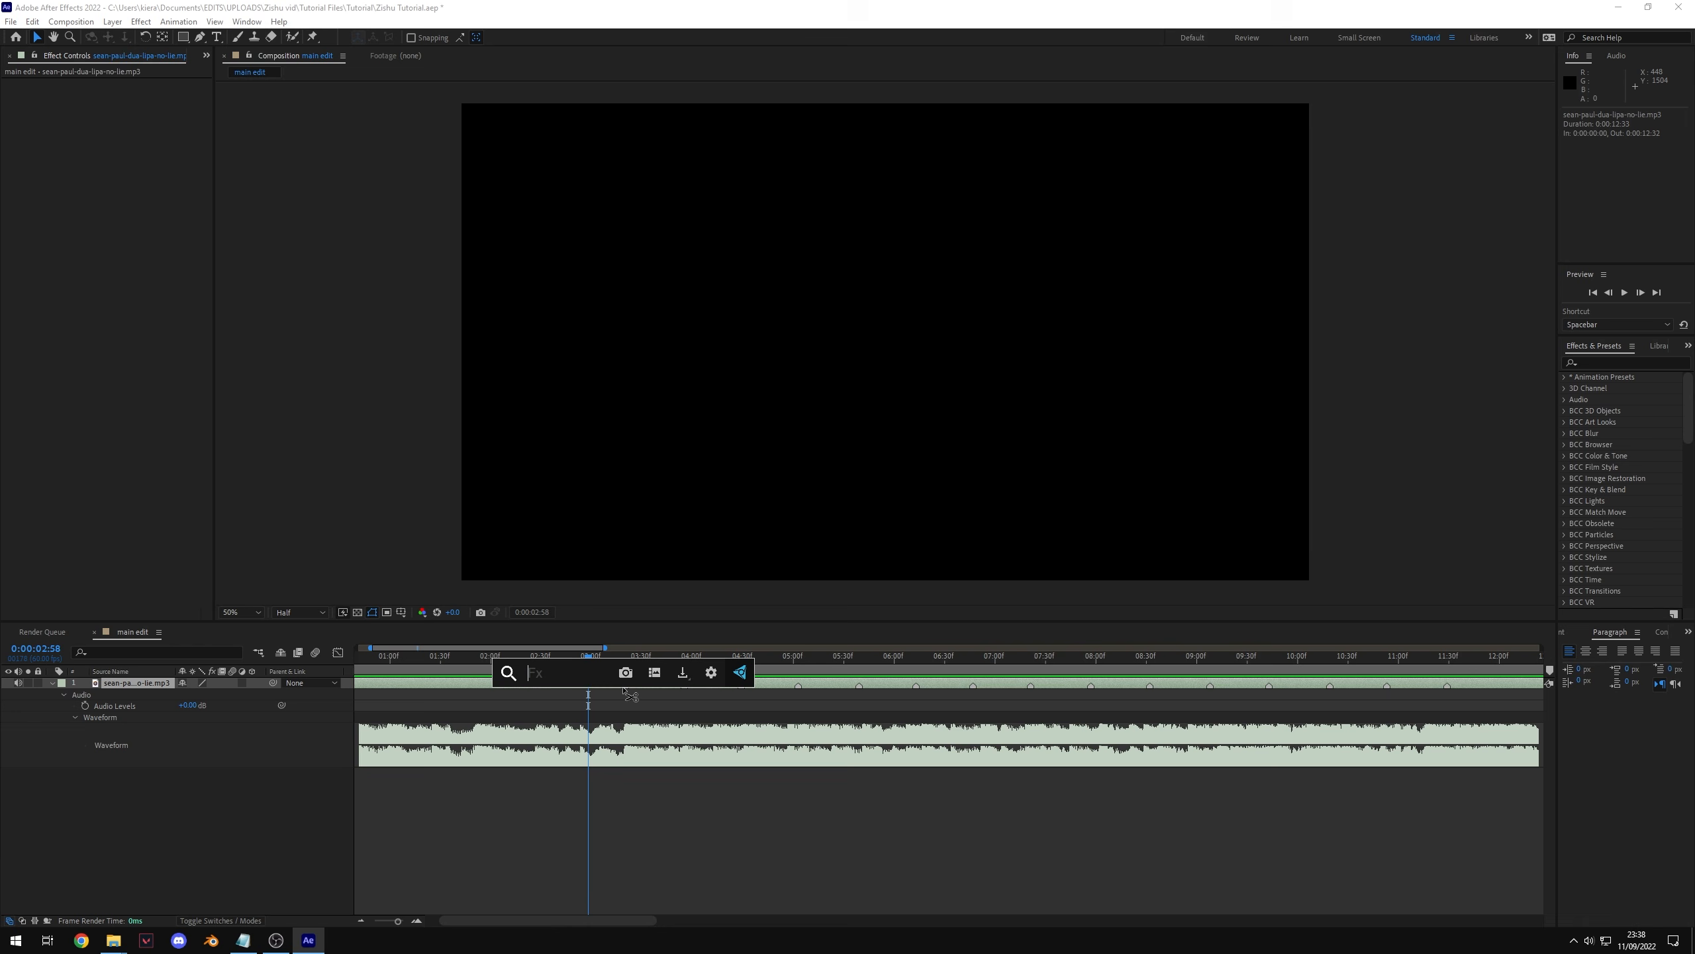
type("bass")
key("Return")
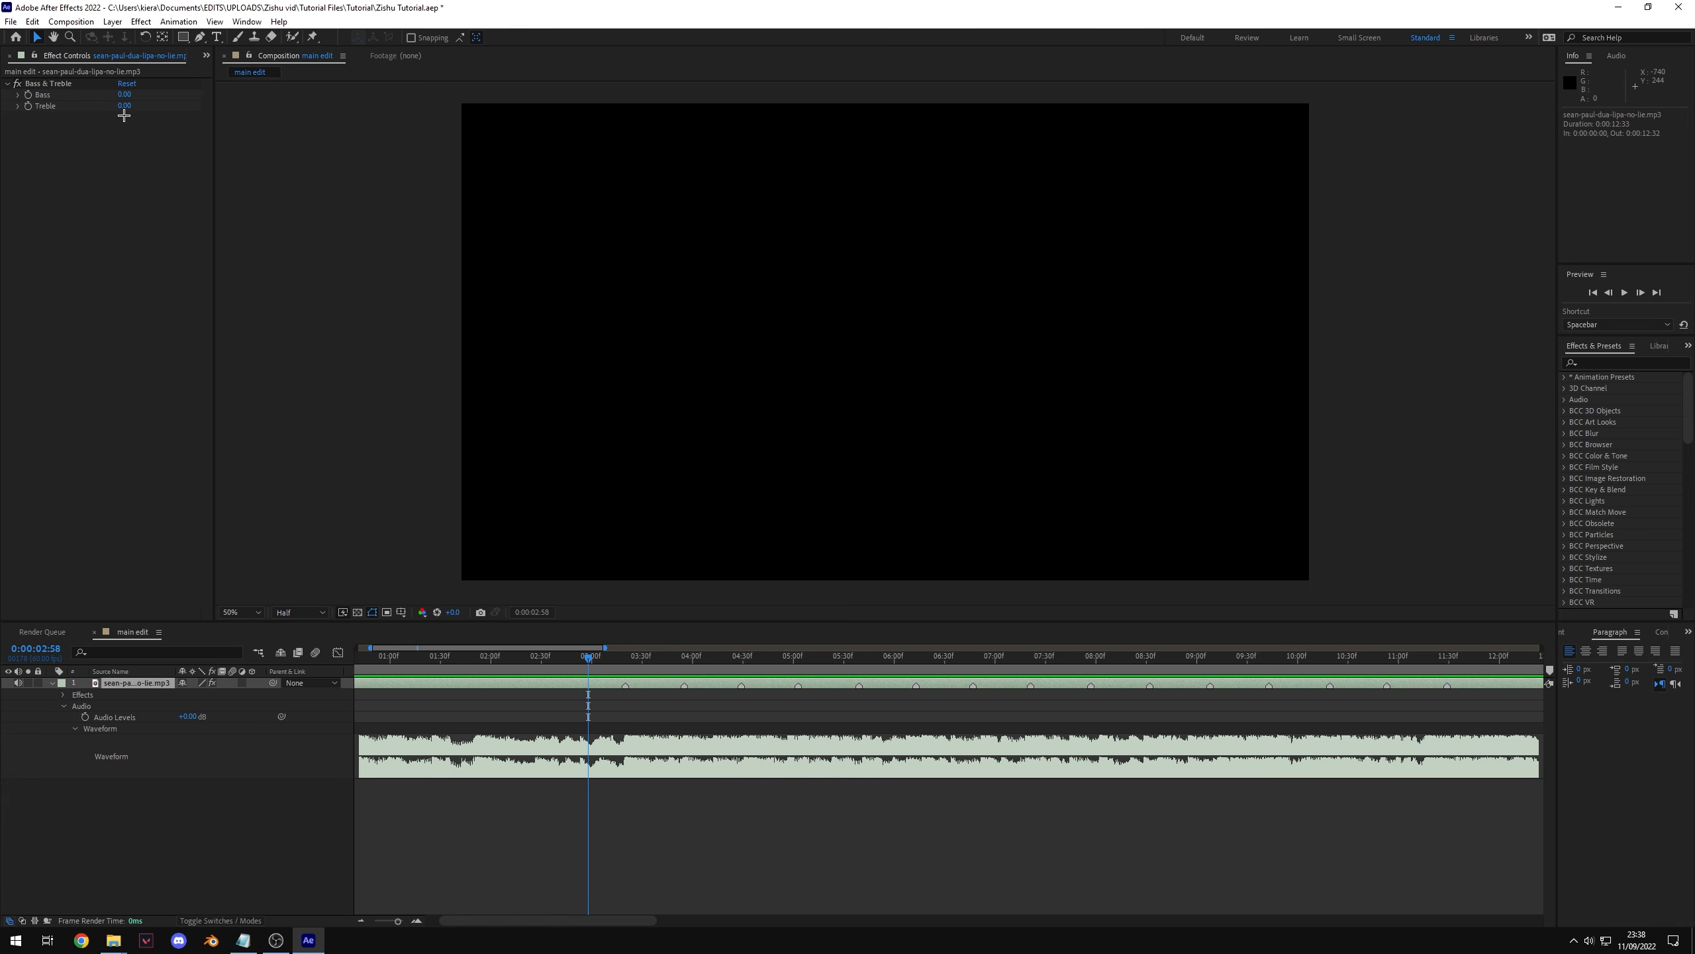
Step: Set Treble to -100.00 and Bass to 100.00, then preview the song
left_click_drag(124, 105, 2, 113)
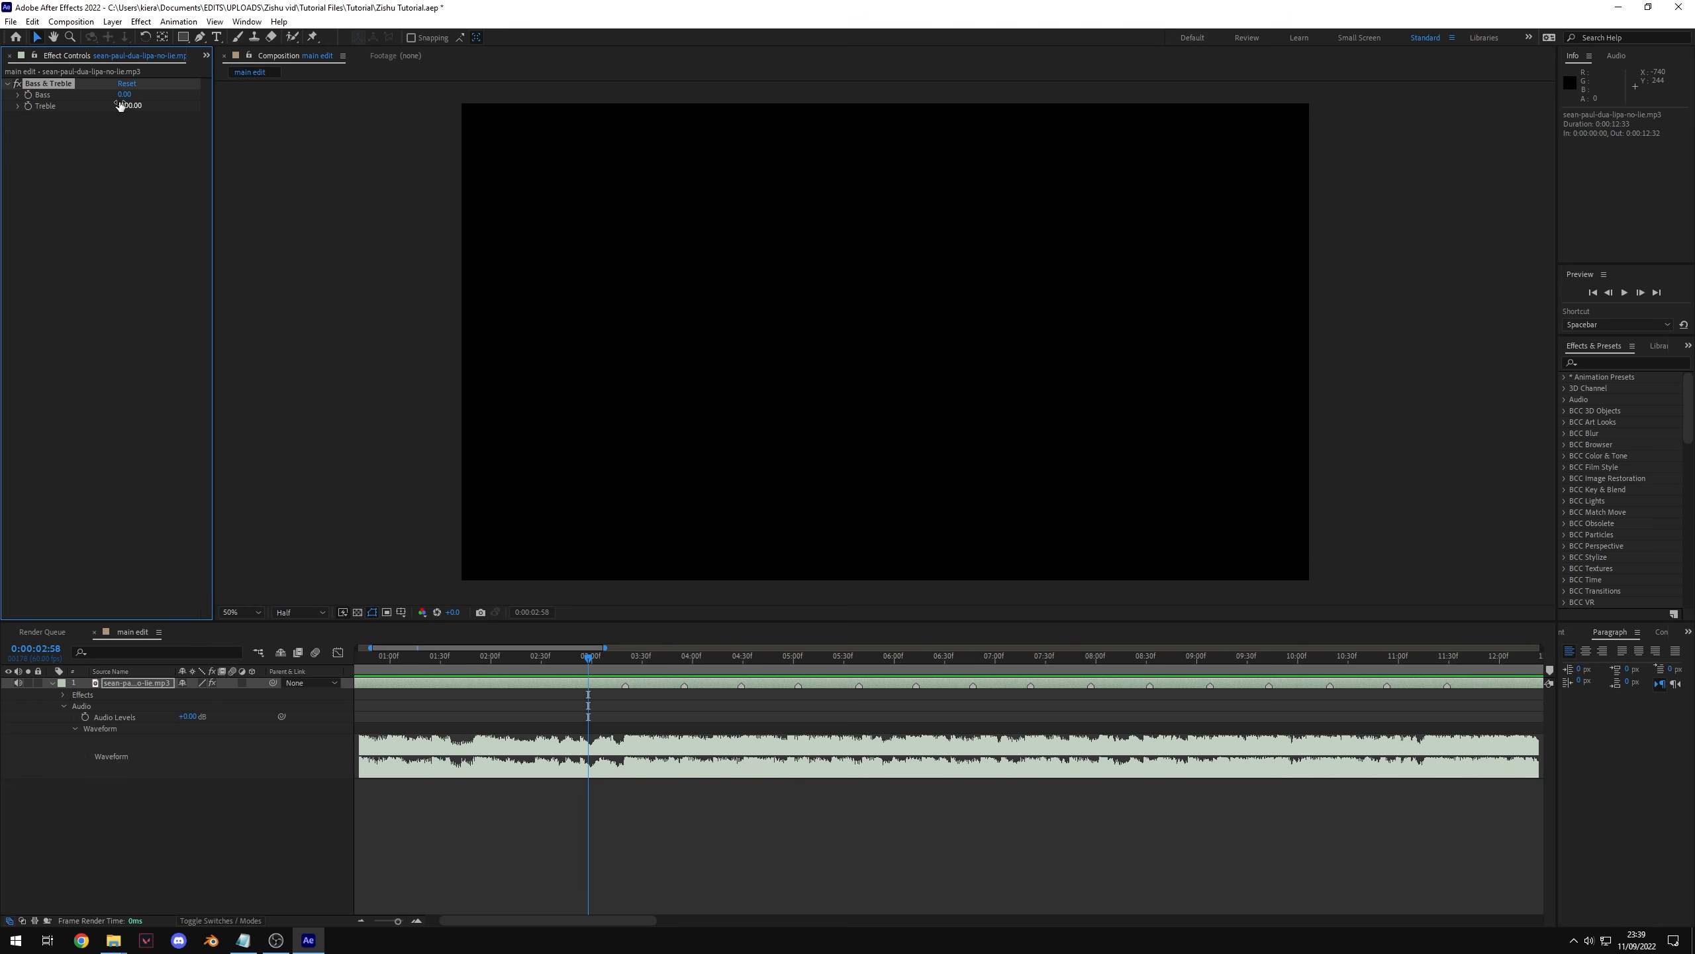
left_click_drag(126, 95, 464, 197)
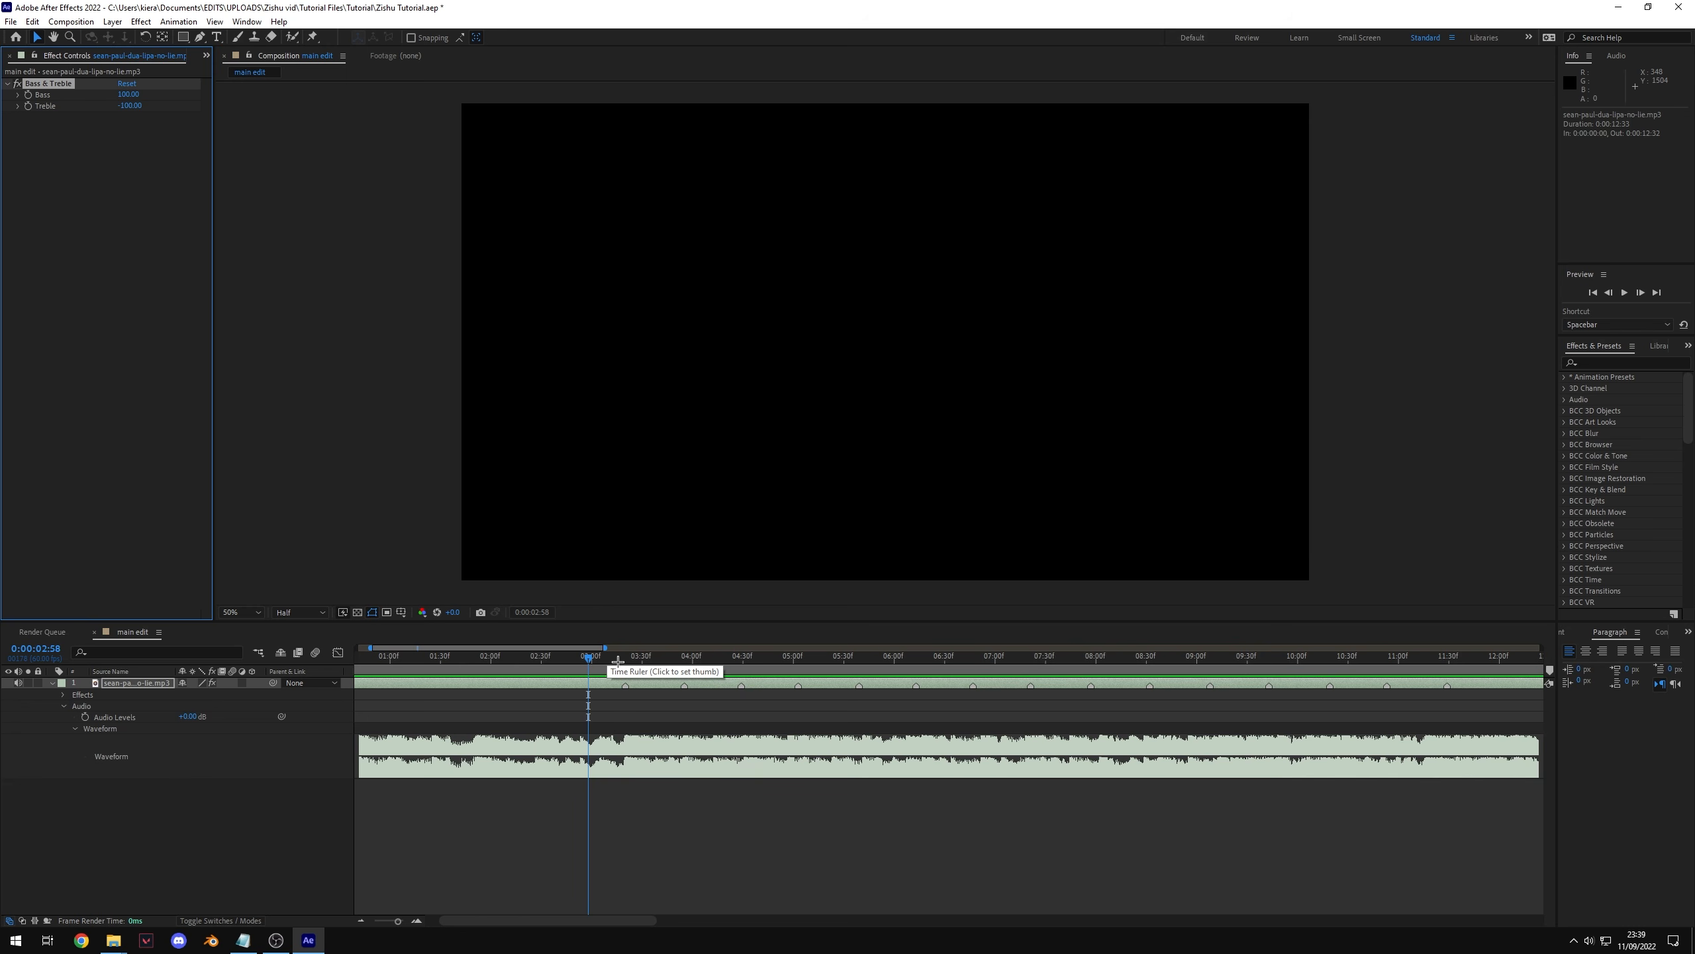
left_click_drag(619, 662, 394, 700)
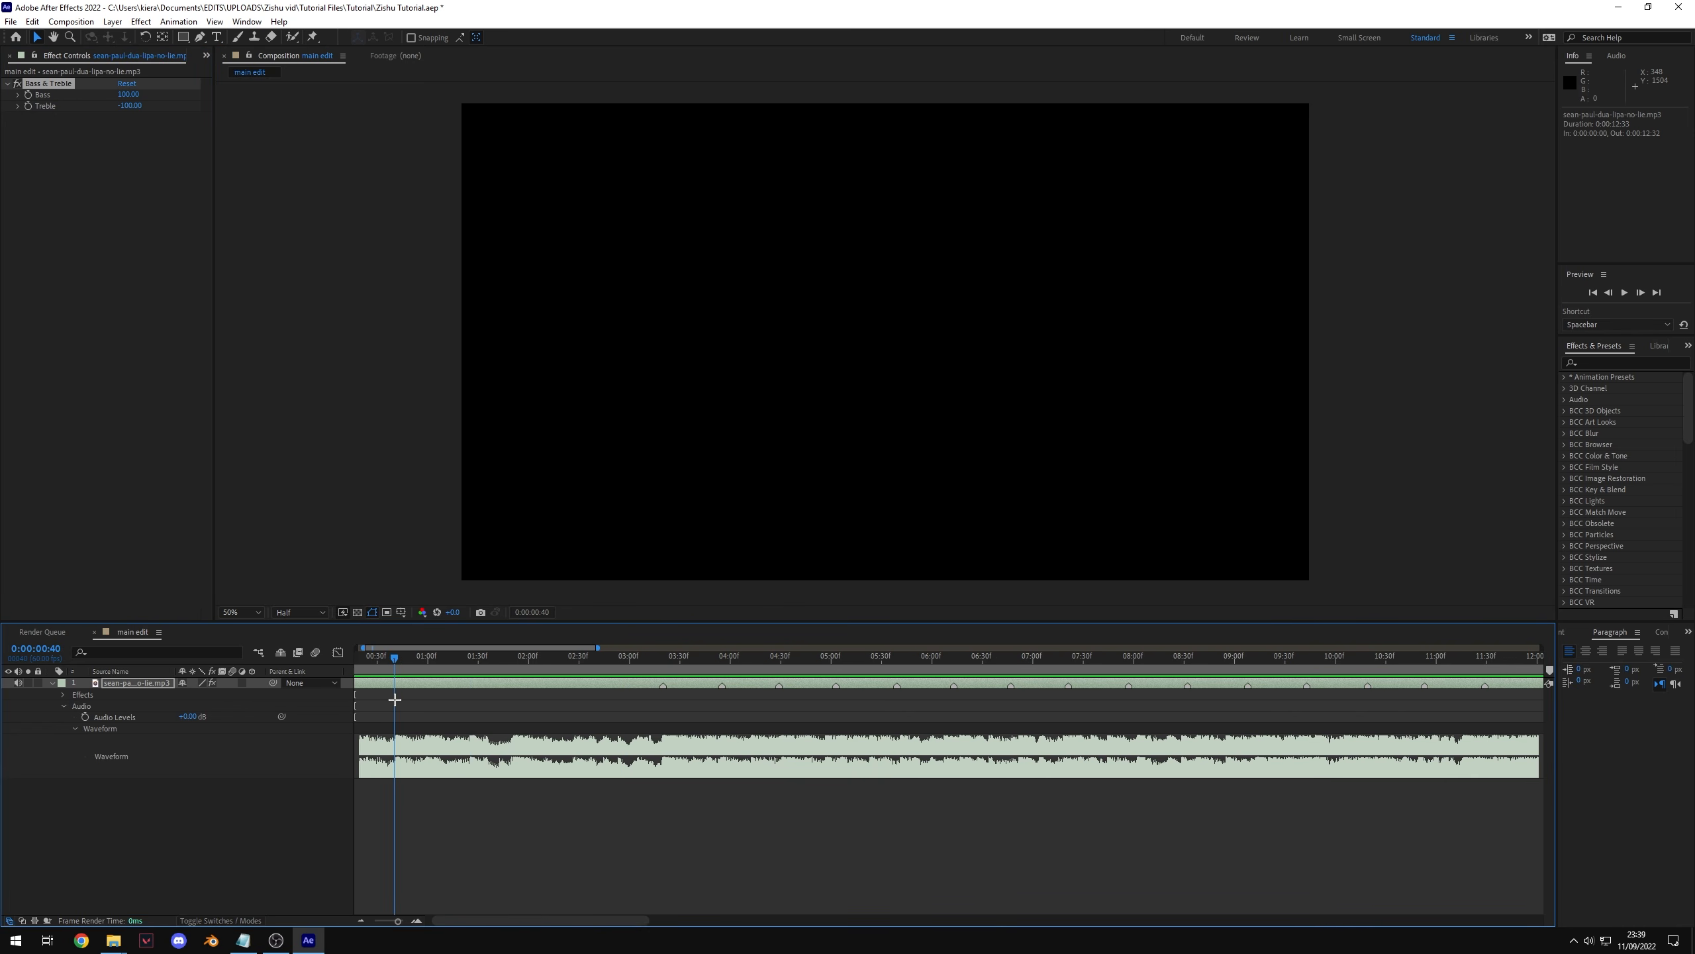
key("space")
left_click(654, 668)
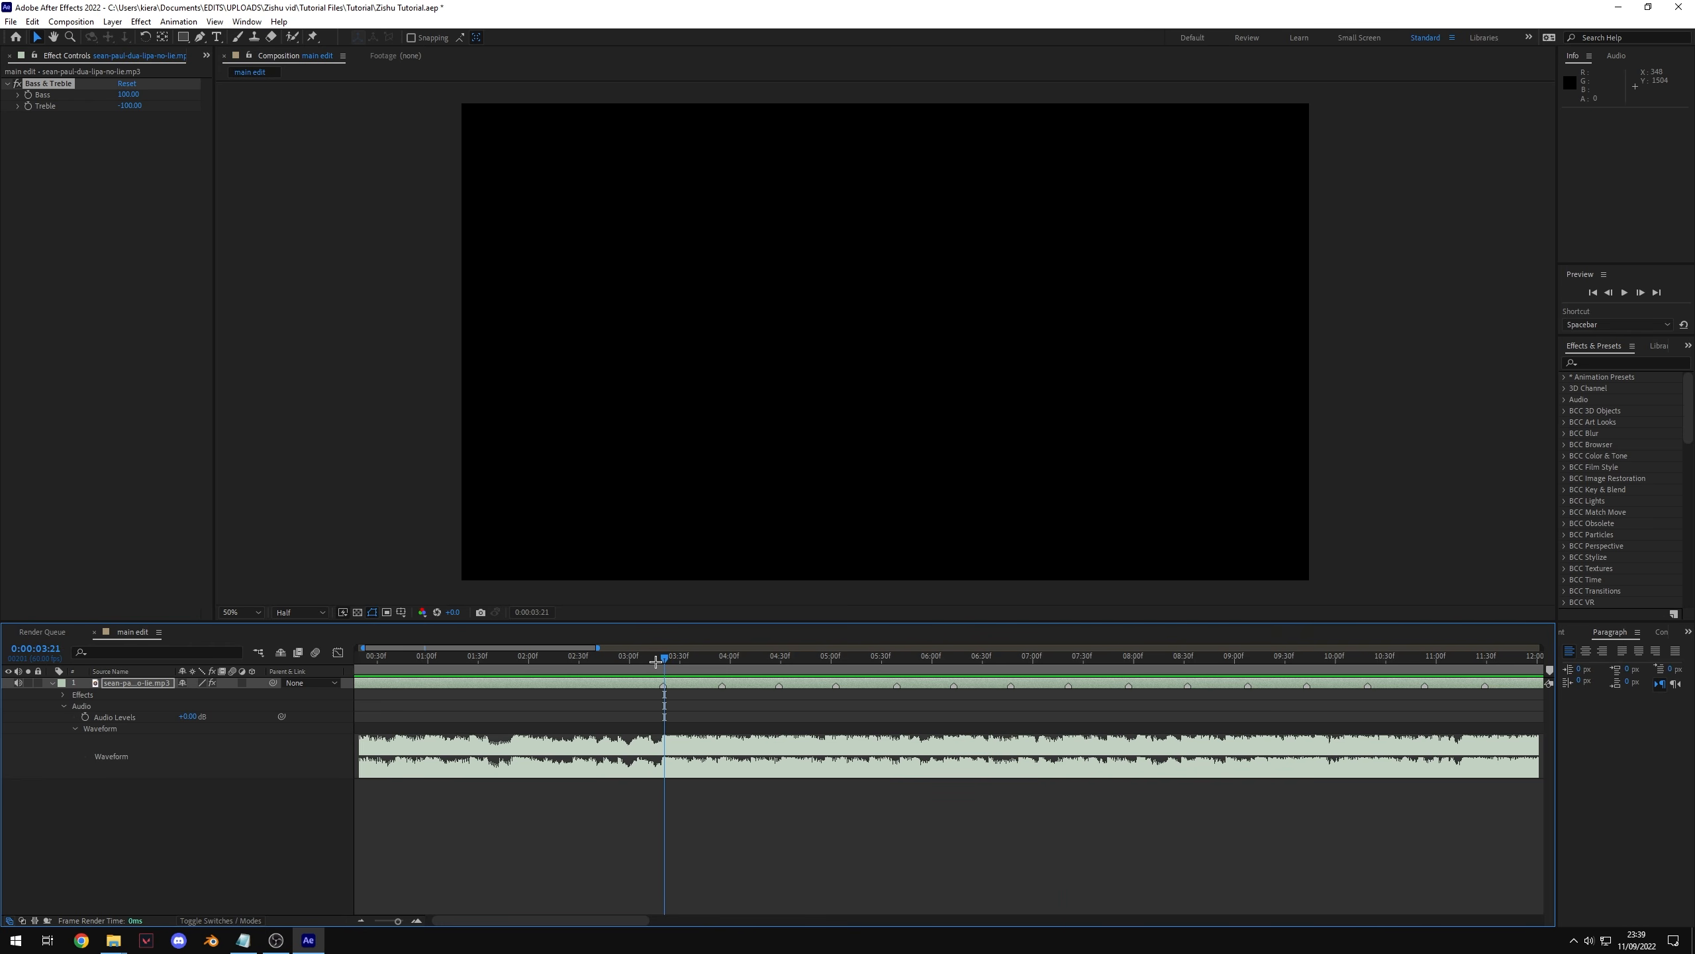
key("space")
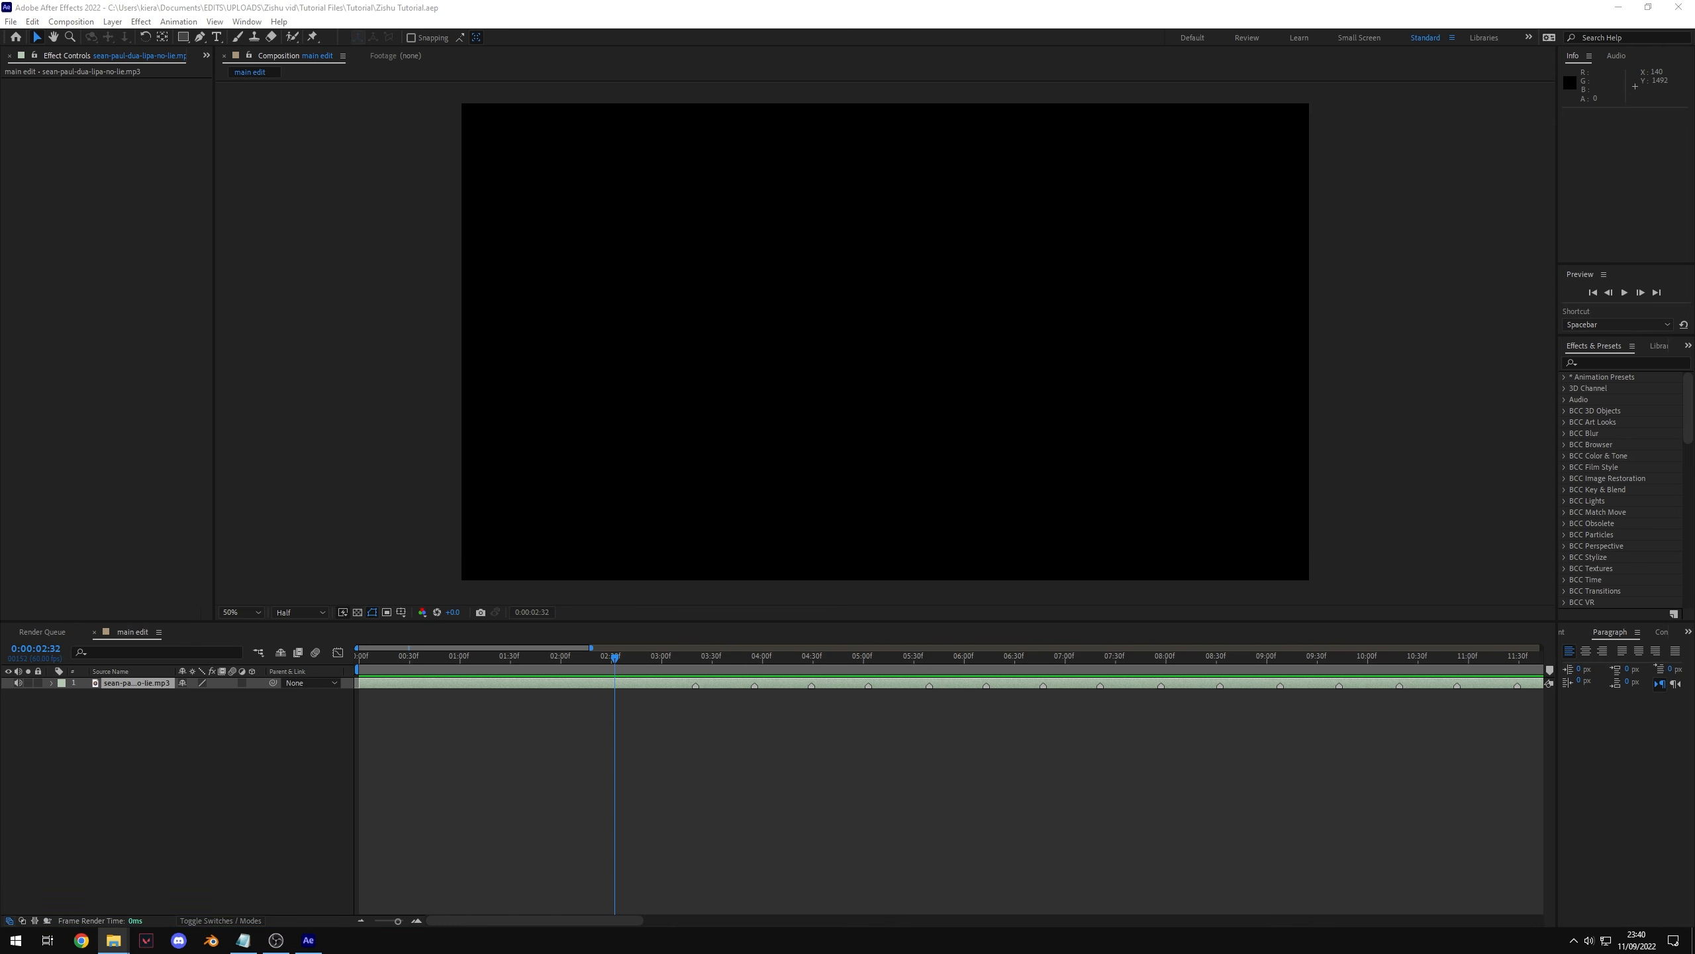
Step: Import the Valorant gameplay clip and add it to the composition below the song
left_click_drag(217, 390, 107, 375)
left_click_drag(214, 727, 66, 312)
left_click_drag(50, 201, 265, 788)
Step: Slide the gameplay clip along the timeline to bring the wanted shot under the playhead
left_click_drag(1178, 695, 607, 715)
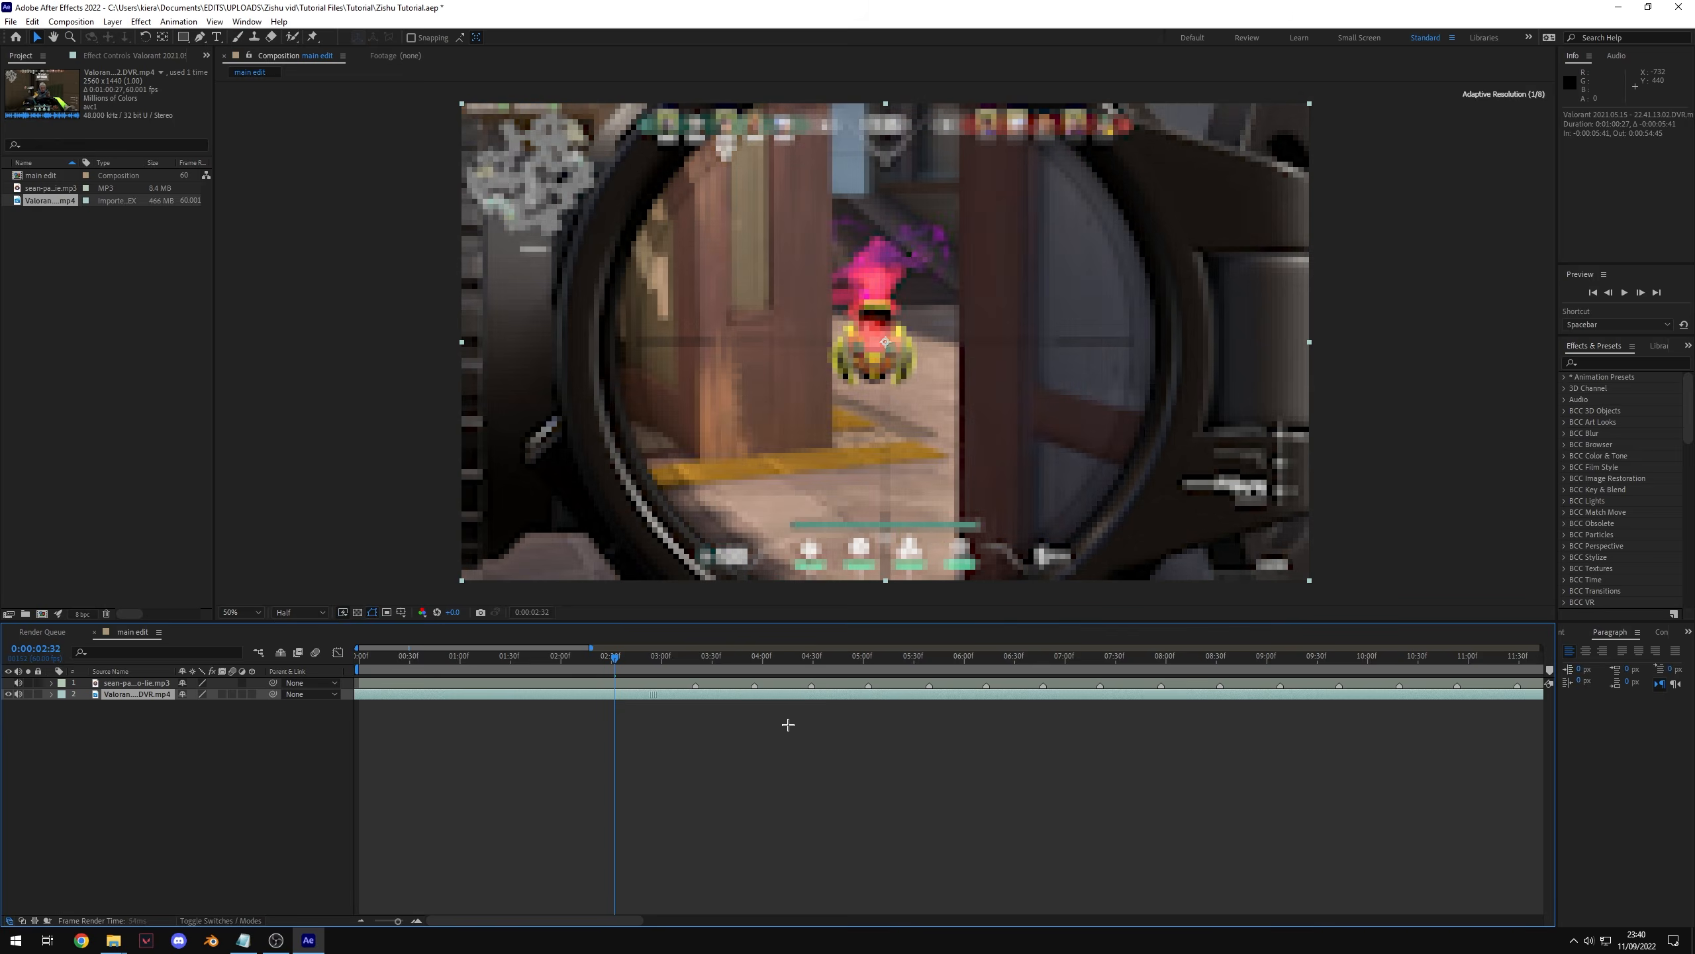
left_click_drag(1193, 696, 621, 711)
left_click_drag(1159, 695, 666, 716)
left_click_drag(1234, 695, 1048, 727)
left_click_drag(1375, 710, 745, 701)
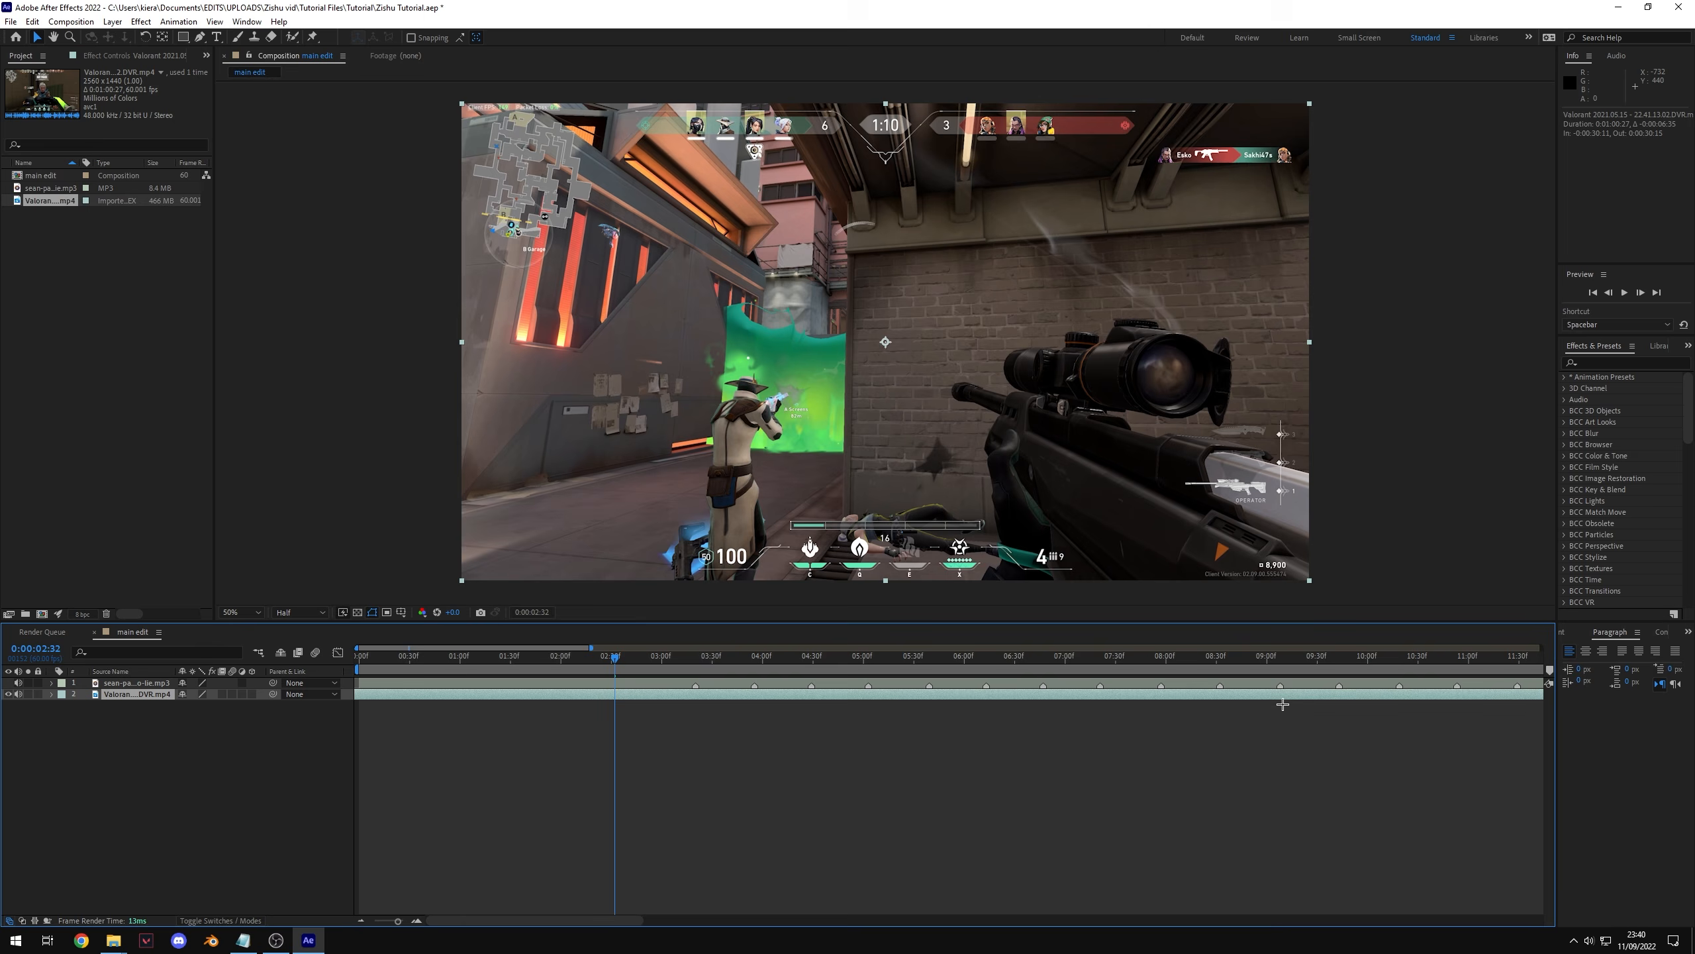
left_click_drag(1283, 706, 751, 692)
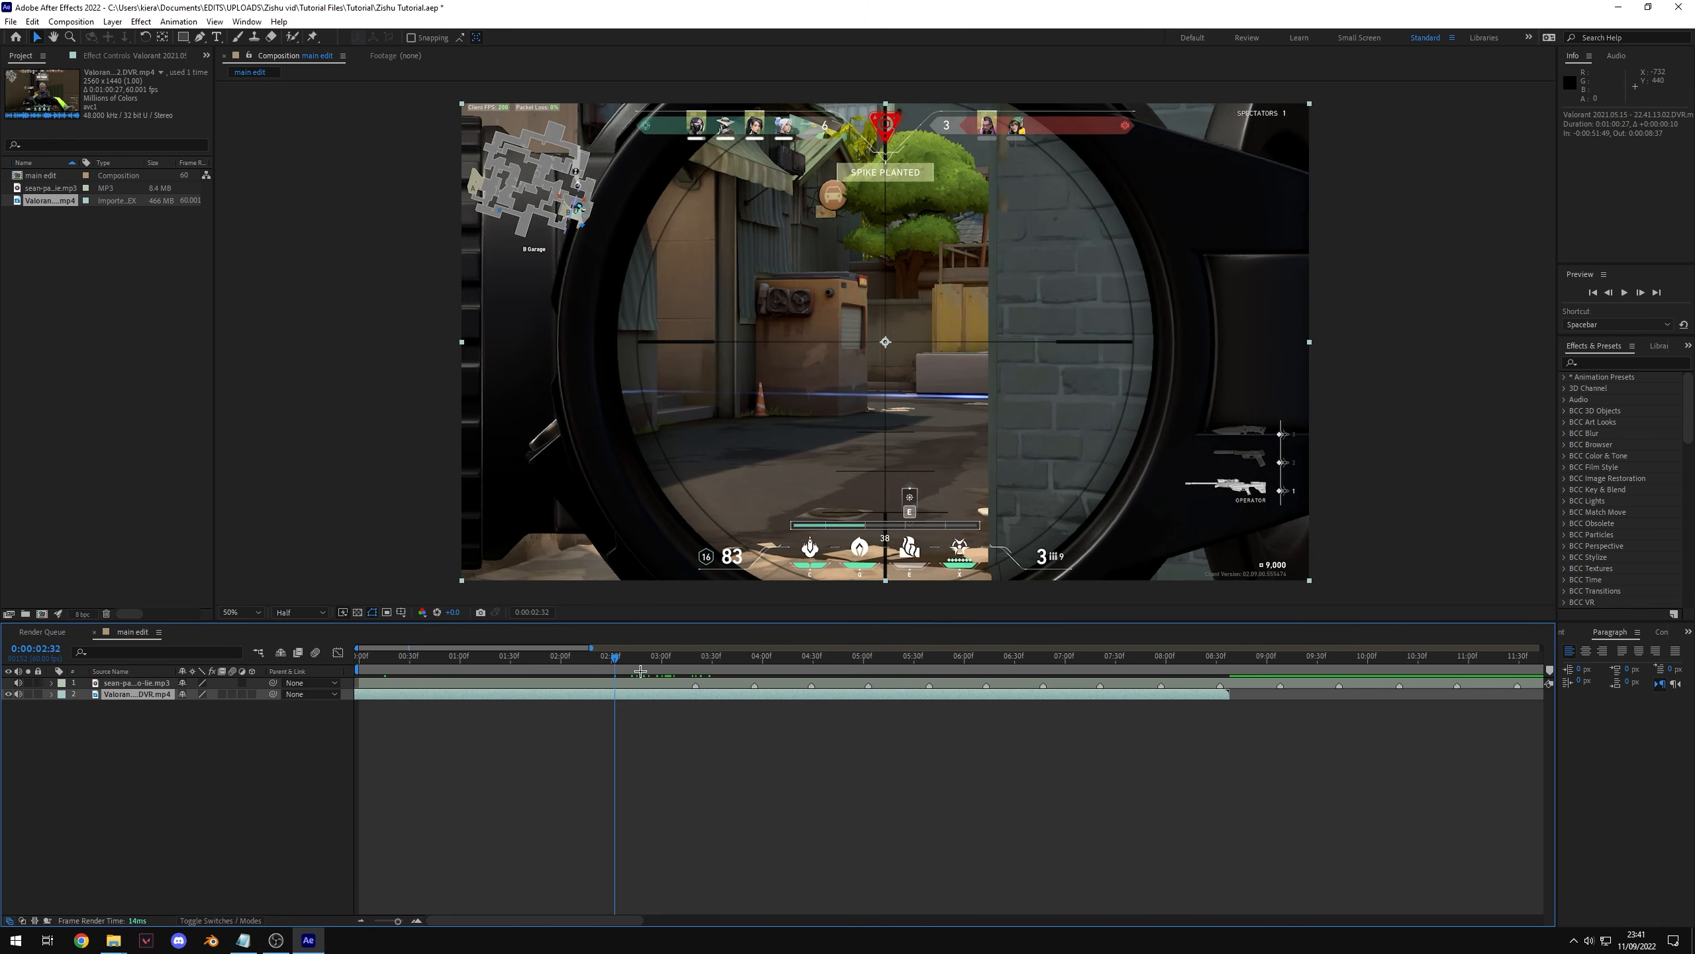
Step: Trim the gameplay clip to start at 0:00:02:32 and end at 0:00:06:36
key("alt+bracketleft")
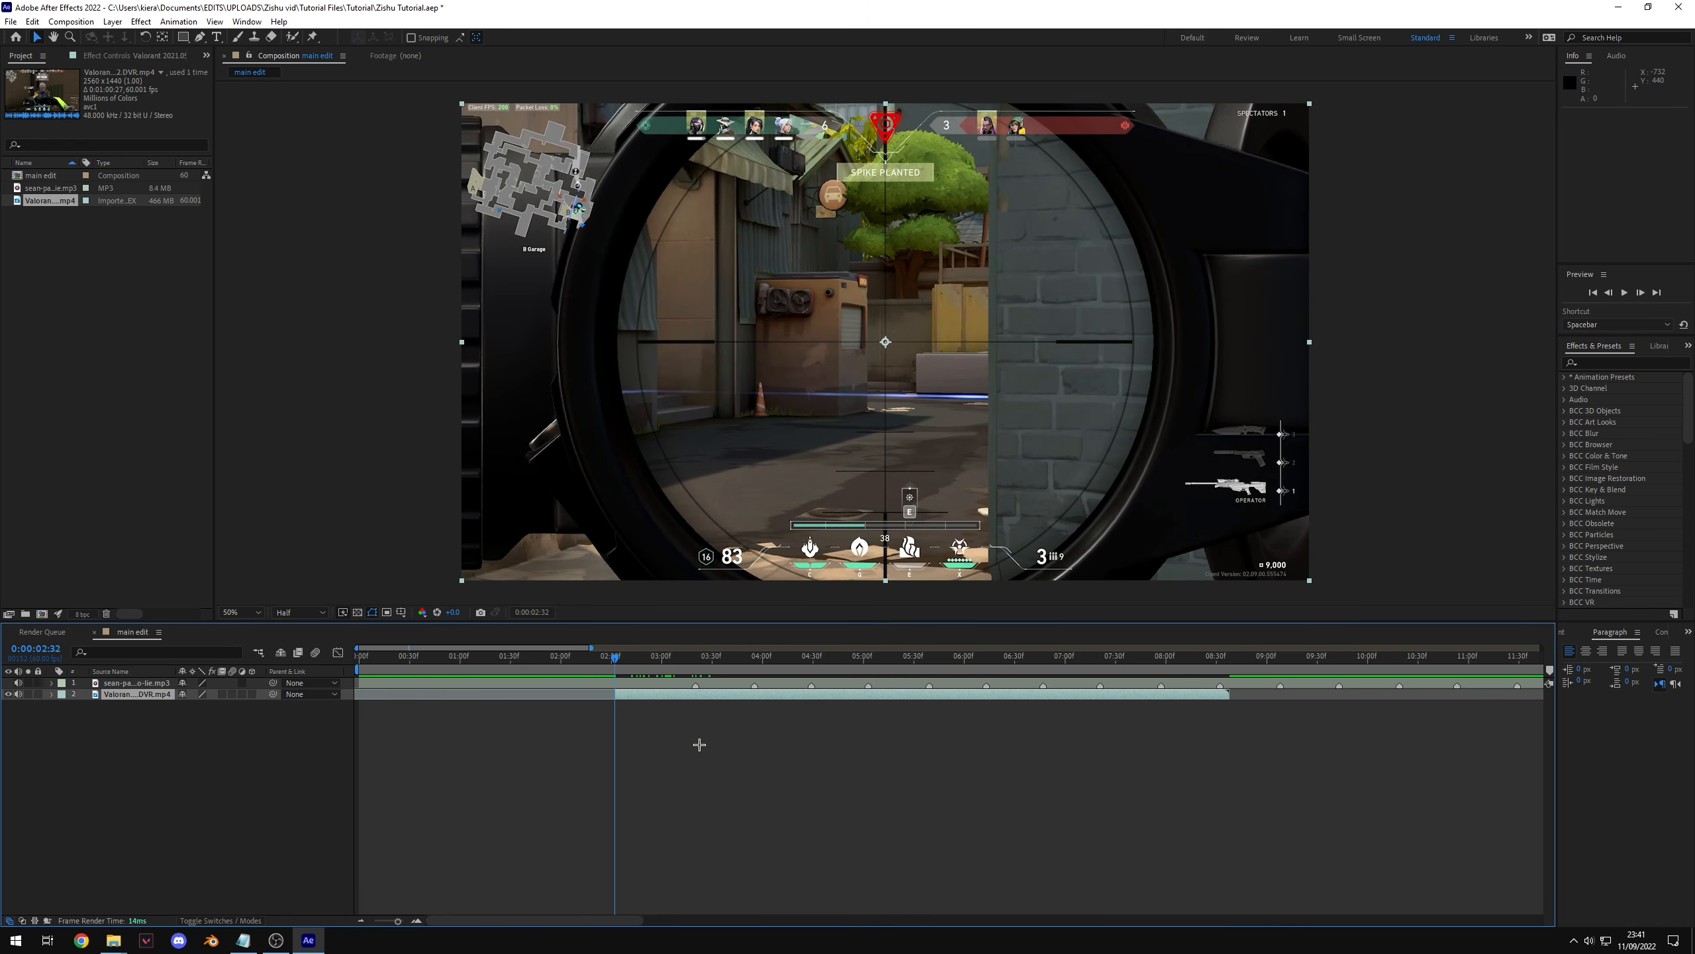
left_click(940, 676)
left_click_drag(940, 676, 1026, 676)
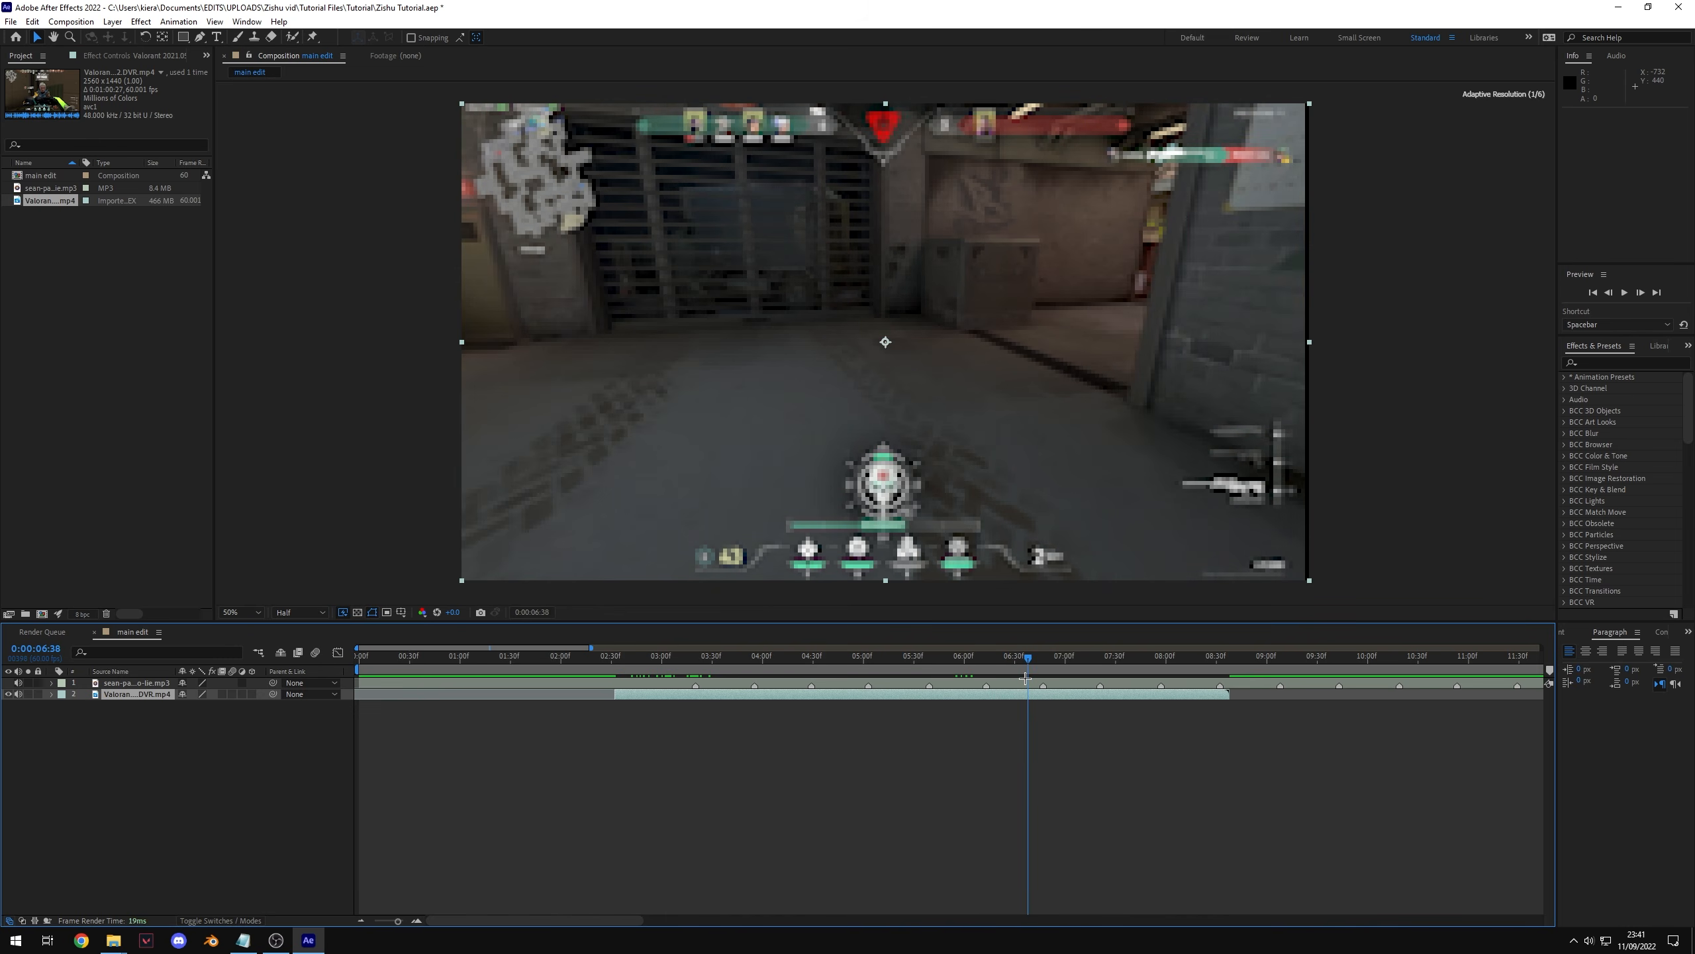
key("alt+bracketright")
Step: Move the trimmed gameplay clip earlier so its gunshot lines up with the playhead at 0:00:03:20
left_click(629, 657)
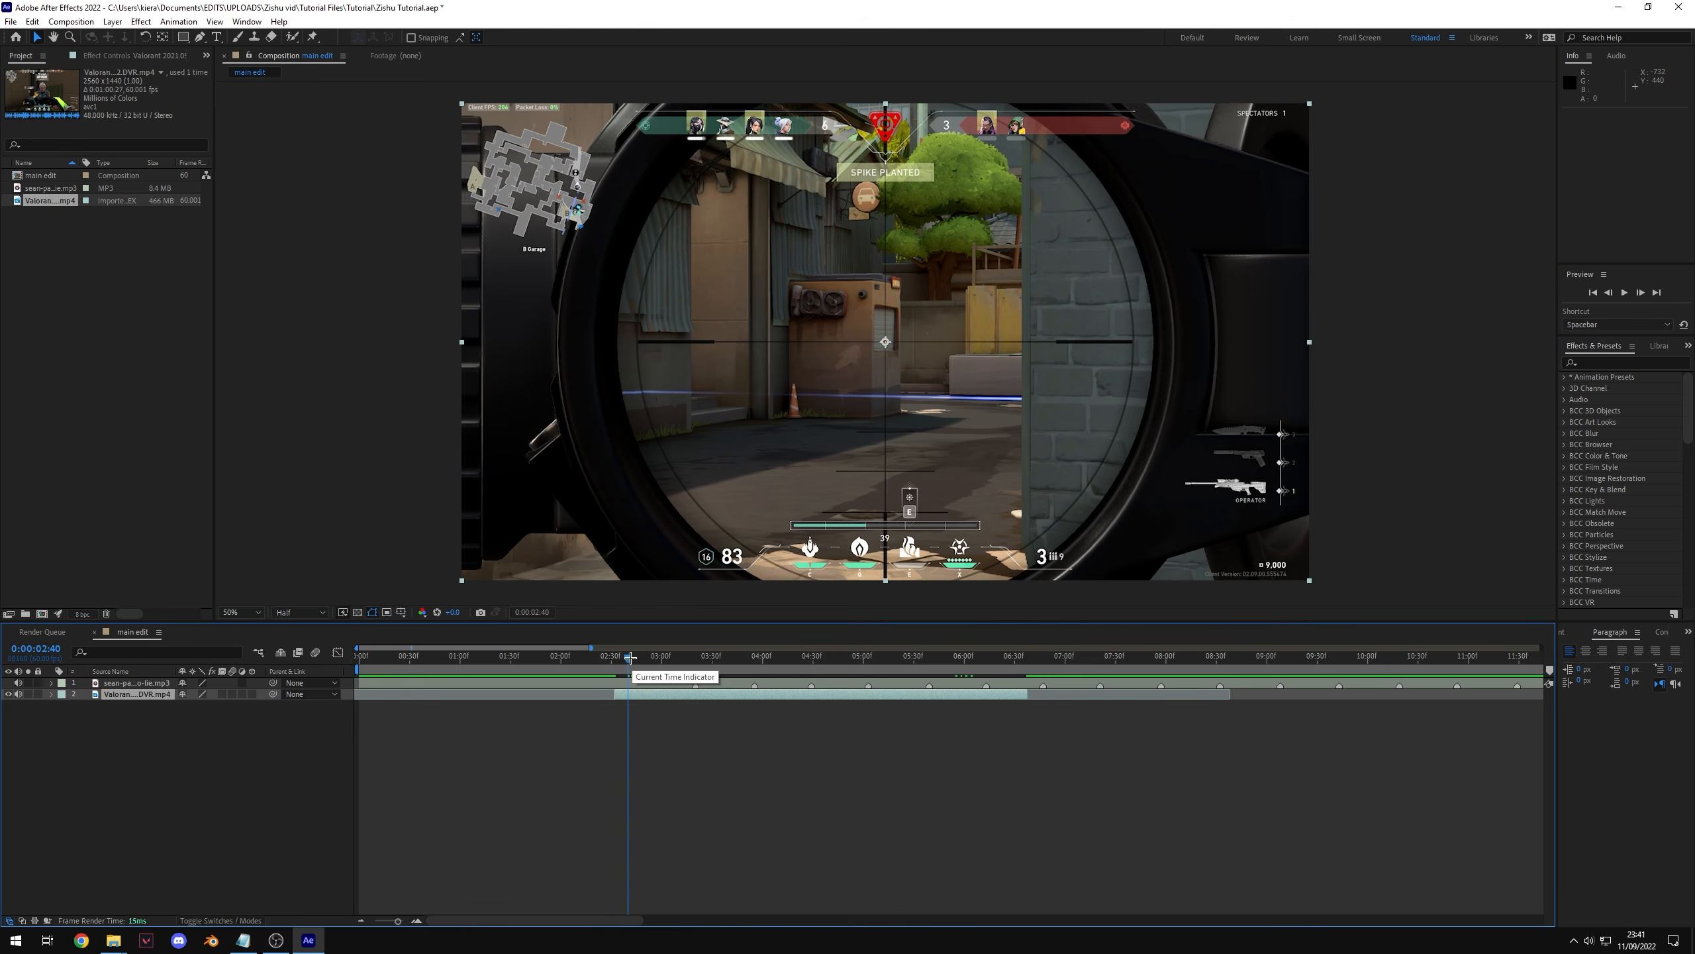
left_click_drag(629, 657, 891, 689)
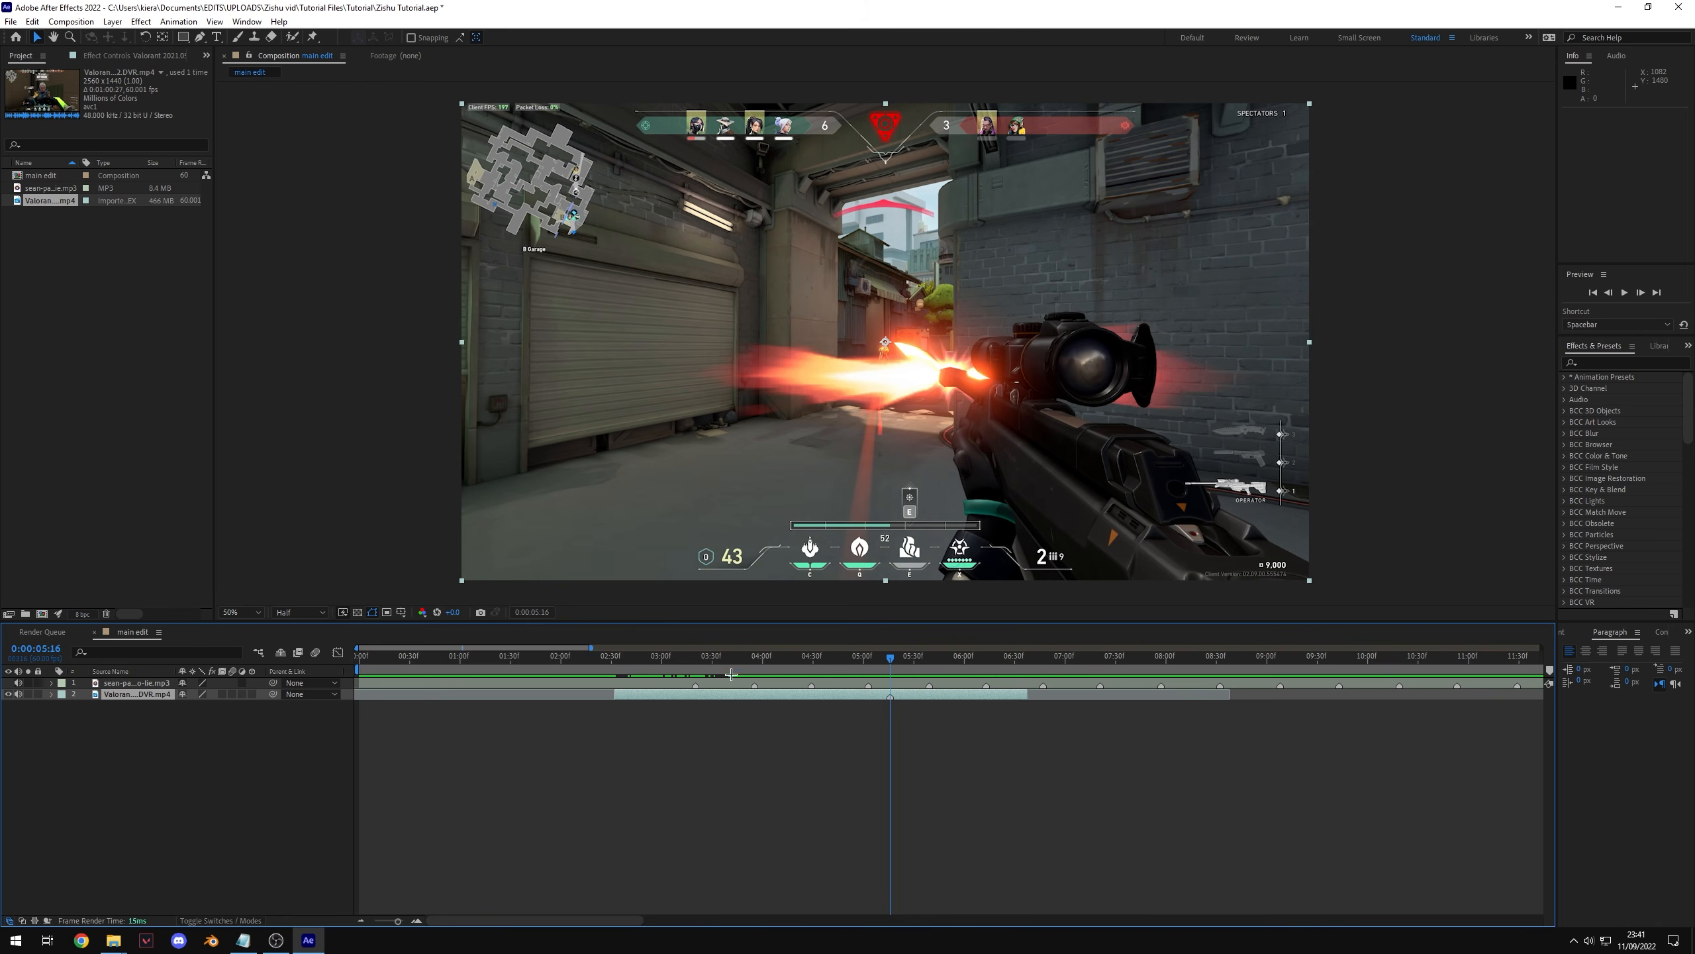
mouse_move(733, 659)
left_mouse_down()
mouse_move(912, 659)
mouse_move(696, 659)
left_mouse_up()
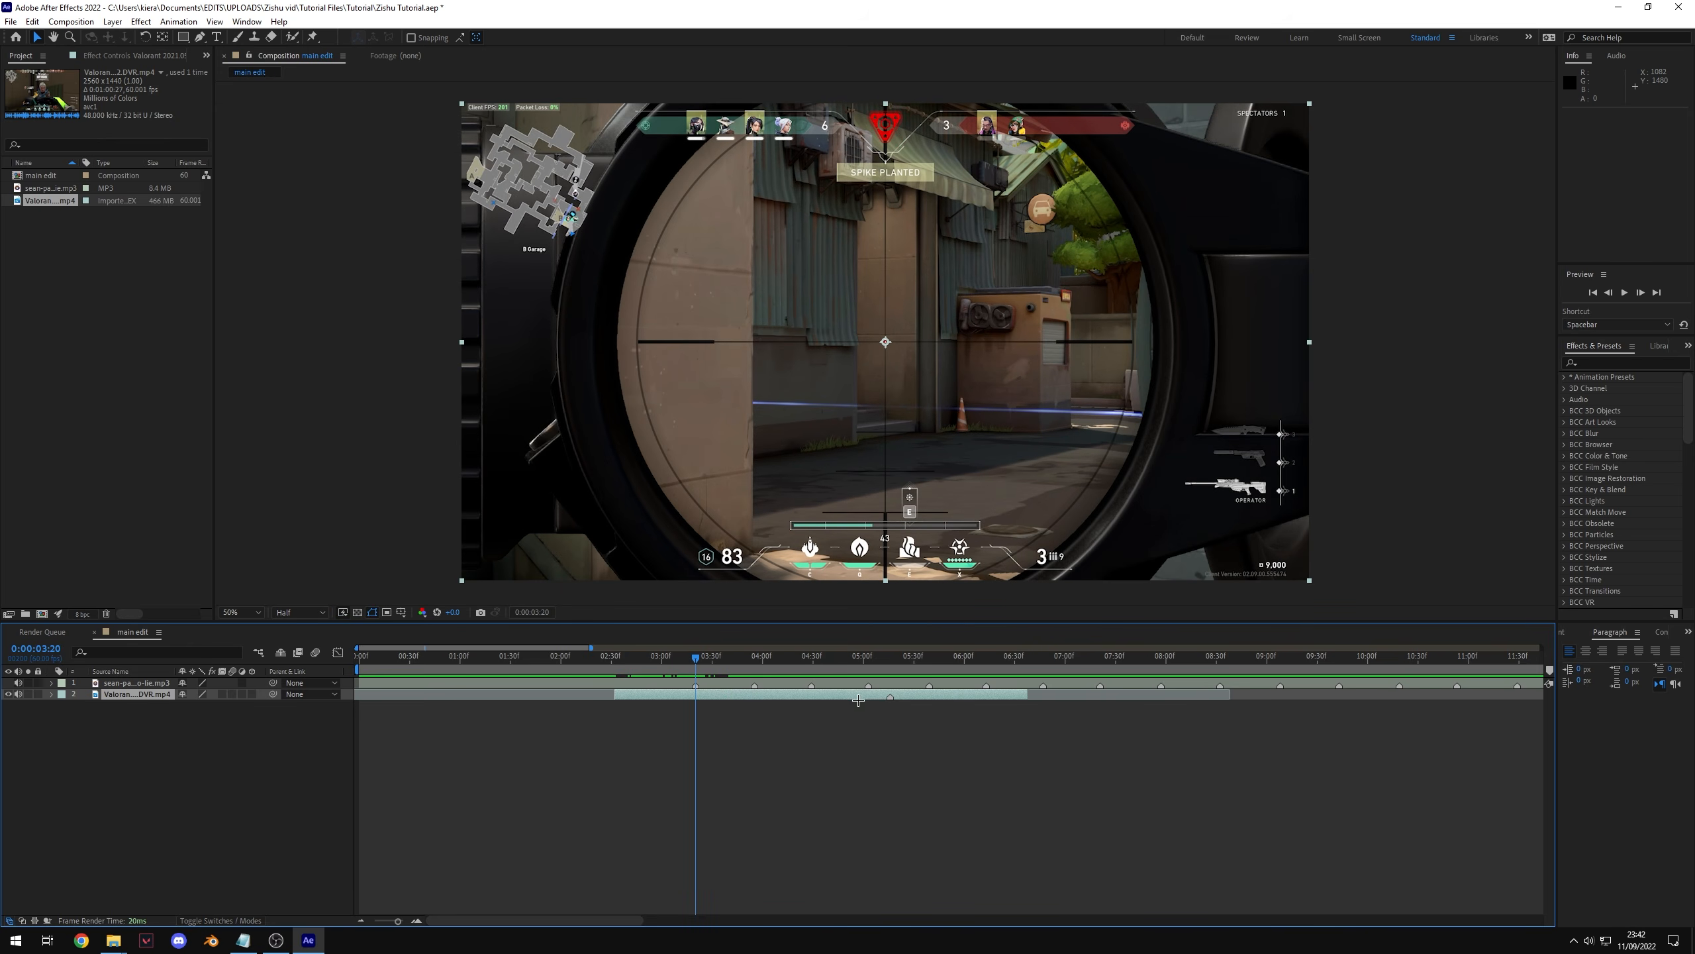
left_click_drag(858, 699, 732, 744)
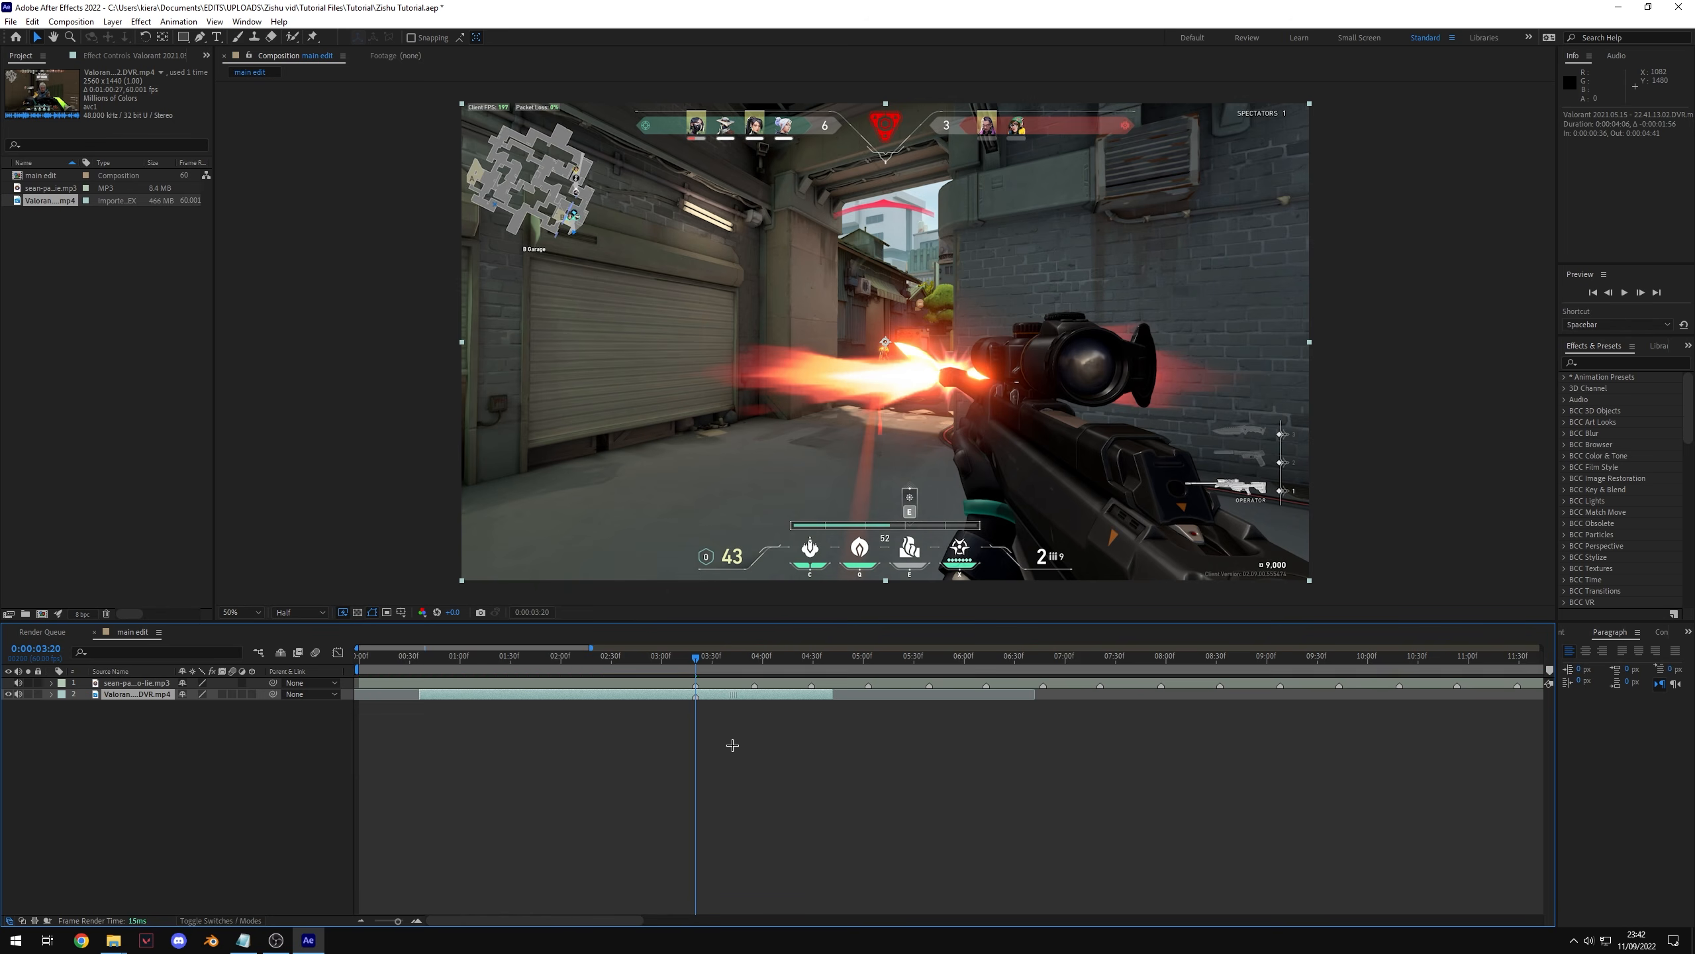
Step: Preview around the shot and split the gameplay clip at 0:00:03:20
left_click(694, 659)
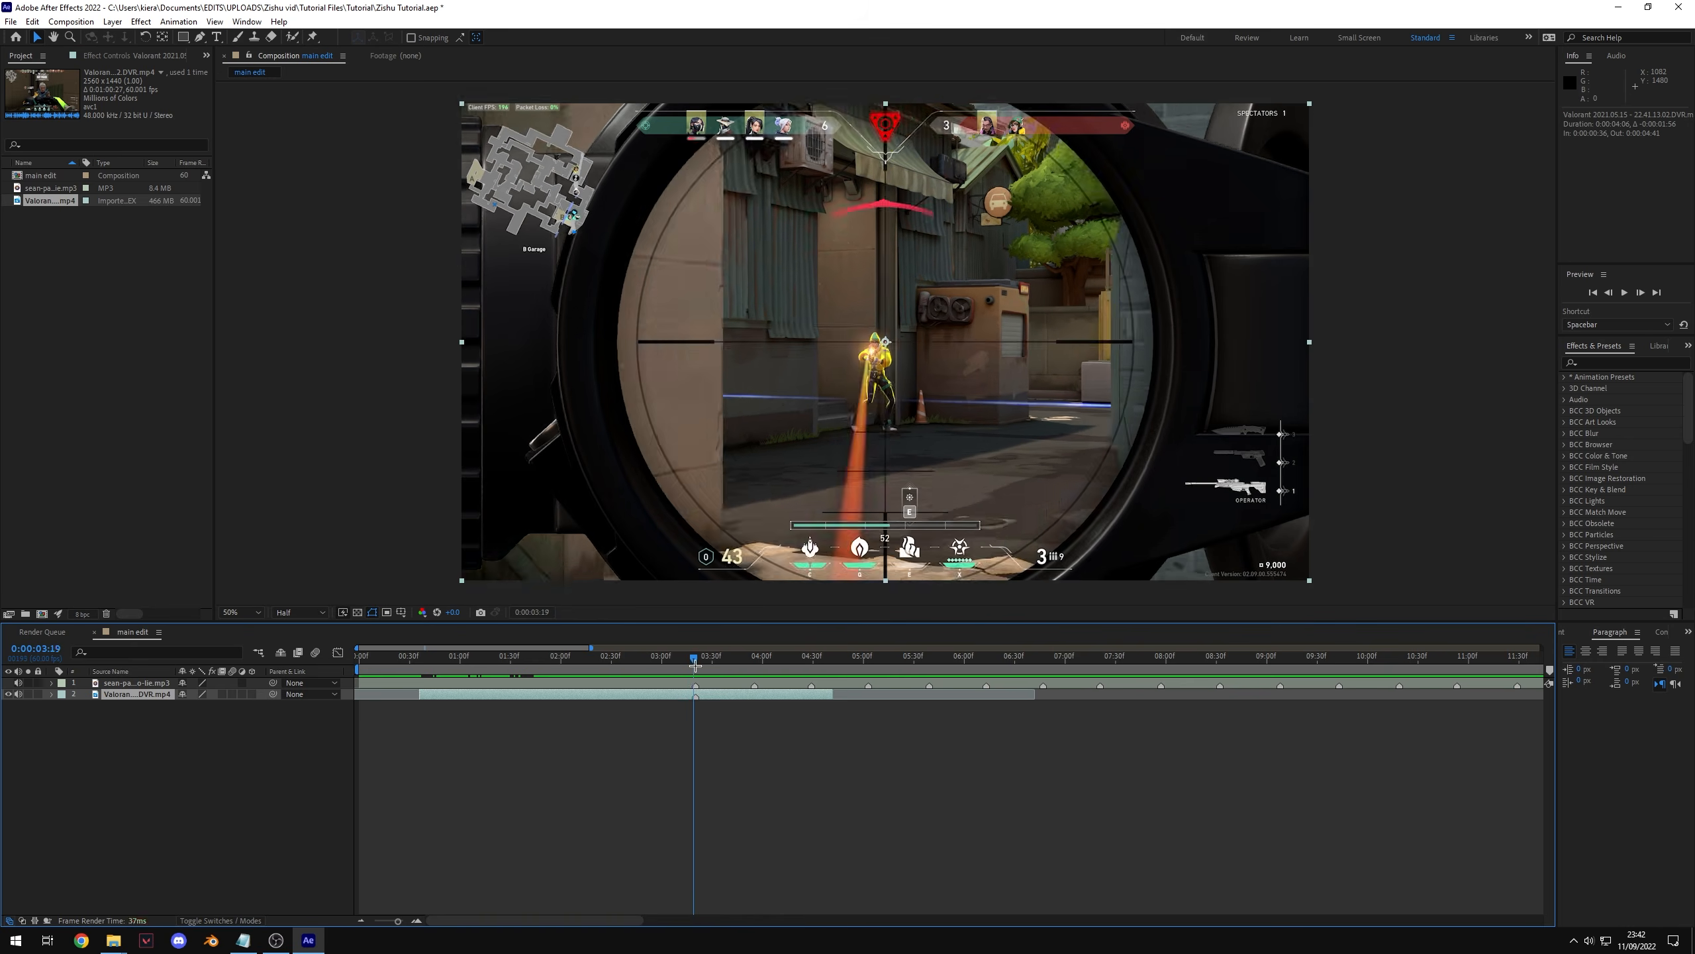
left_click(695, 665)
key("space")
key("space")
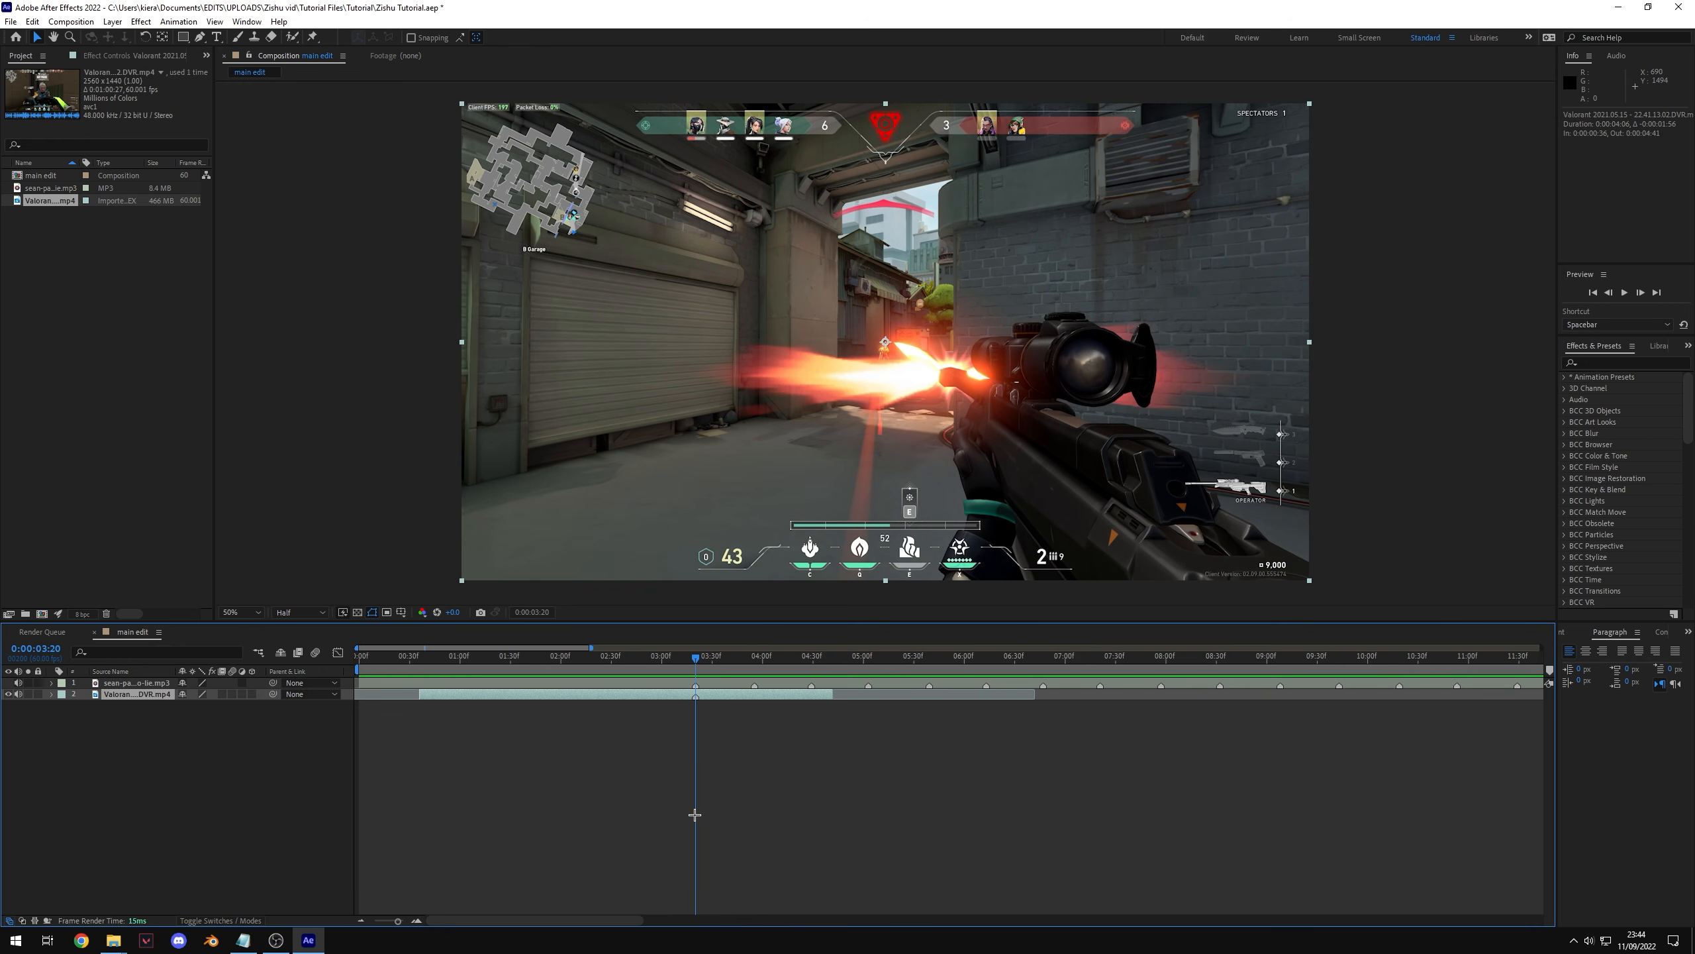
key("ctrl+shift+d")
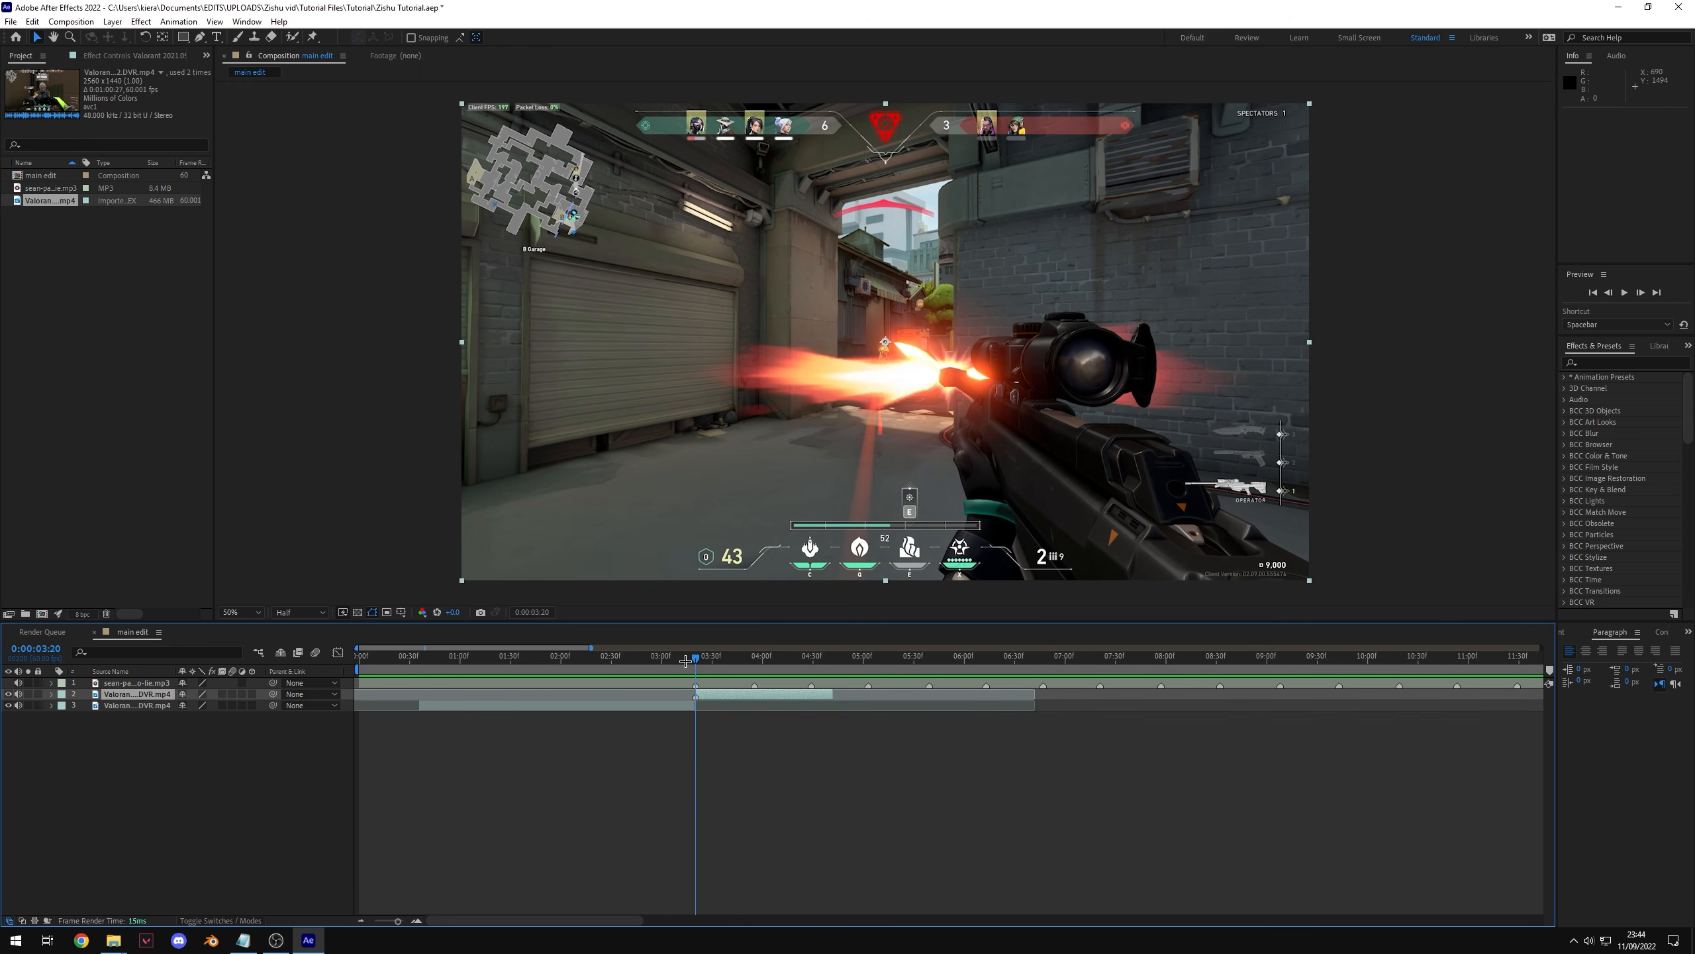
Step: Undo the last edit and split the gameplay clip at 0:00:04:07 instead
key("space")
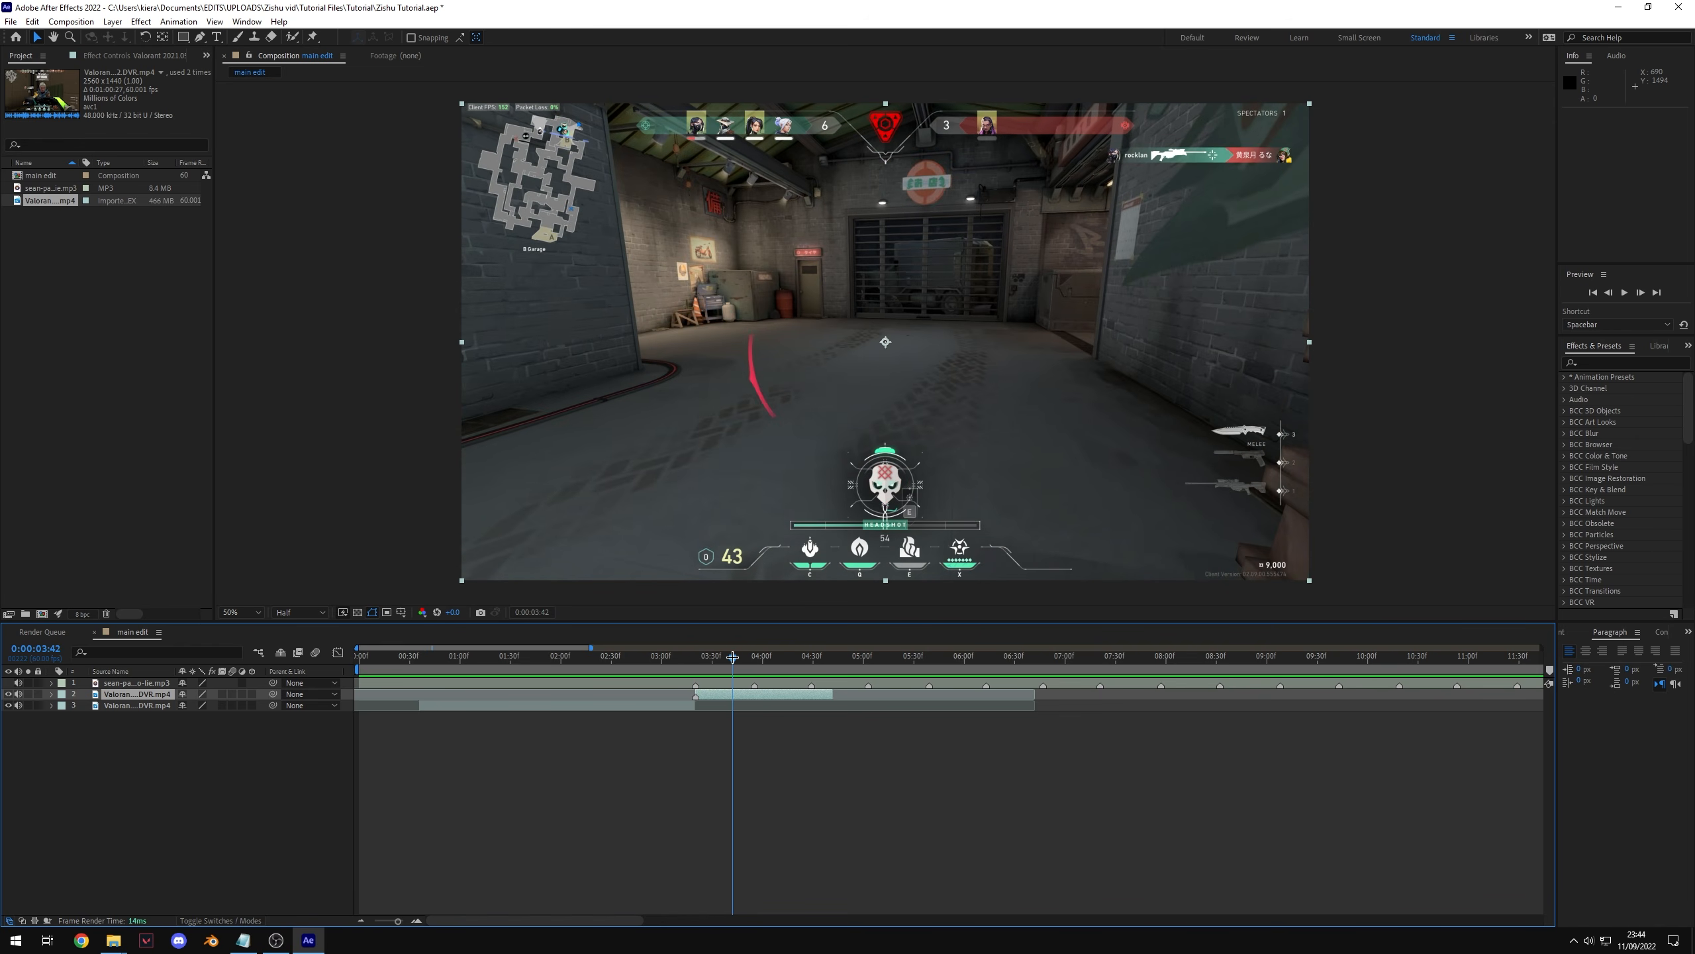
key("ctrl+z")
left_click_drag(695, 656, 774, 657)
key("ctrl+shift+d")
Step: Apply Time Stretch to the split-off gameplay clip to slow it down
right_click(787, 690)
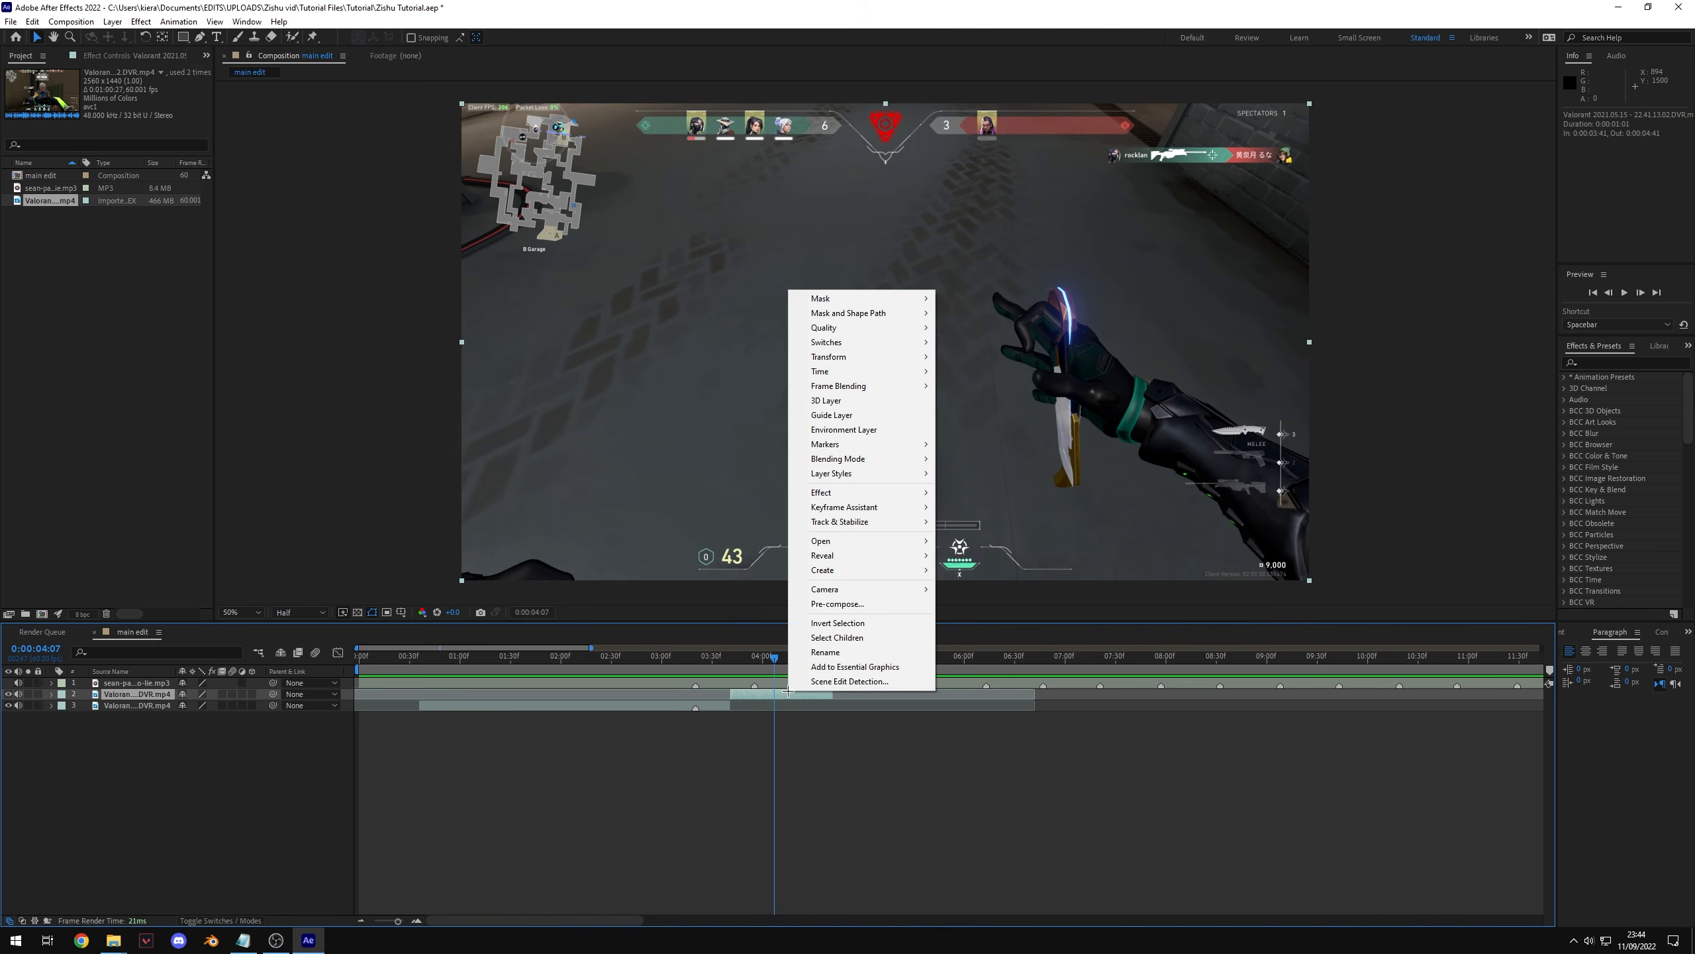
left_click(830, 720)
left_click(781, 695)
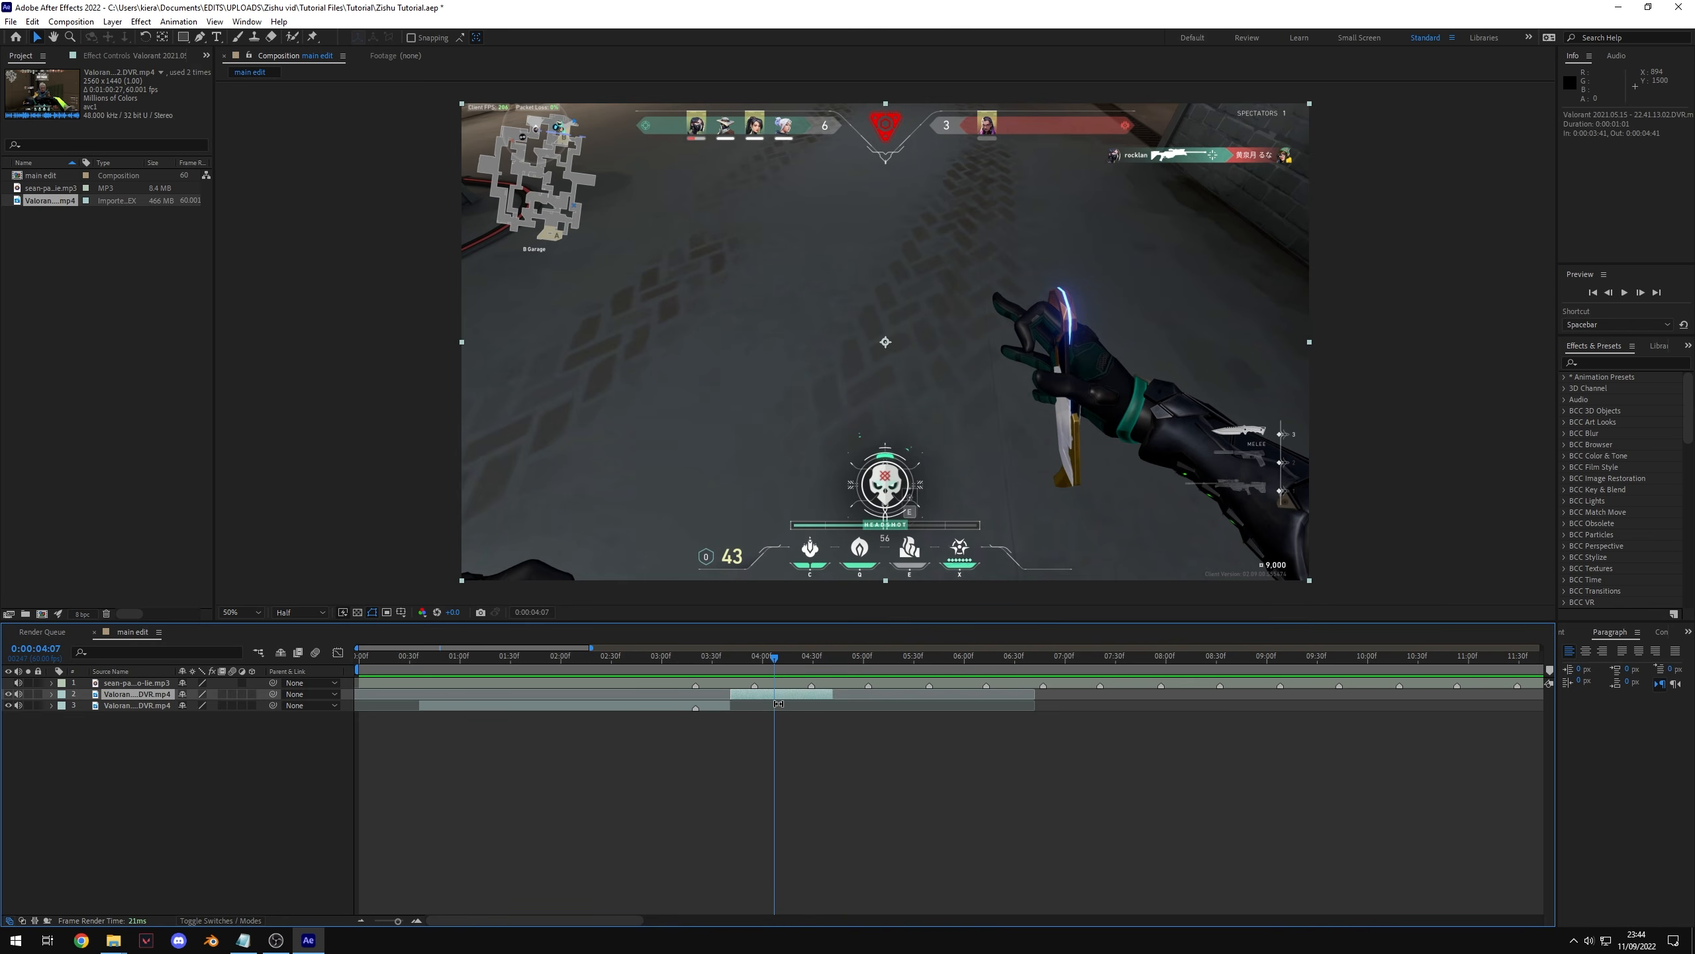
right_click(781, 695)
mouse_move(855, 374)
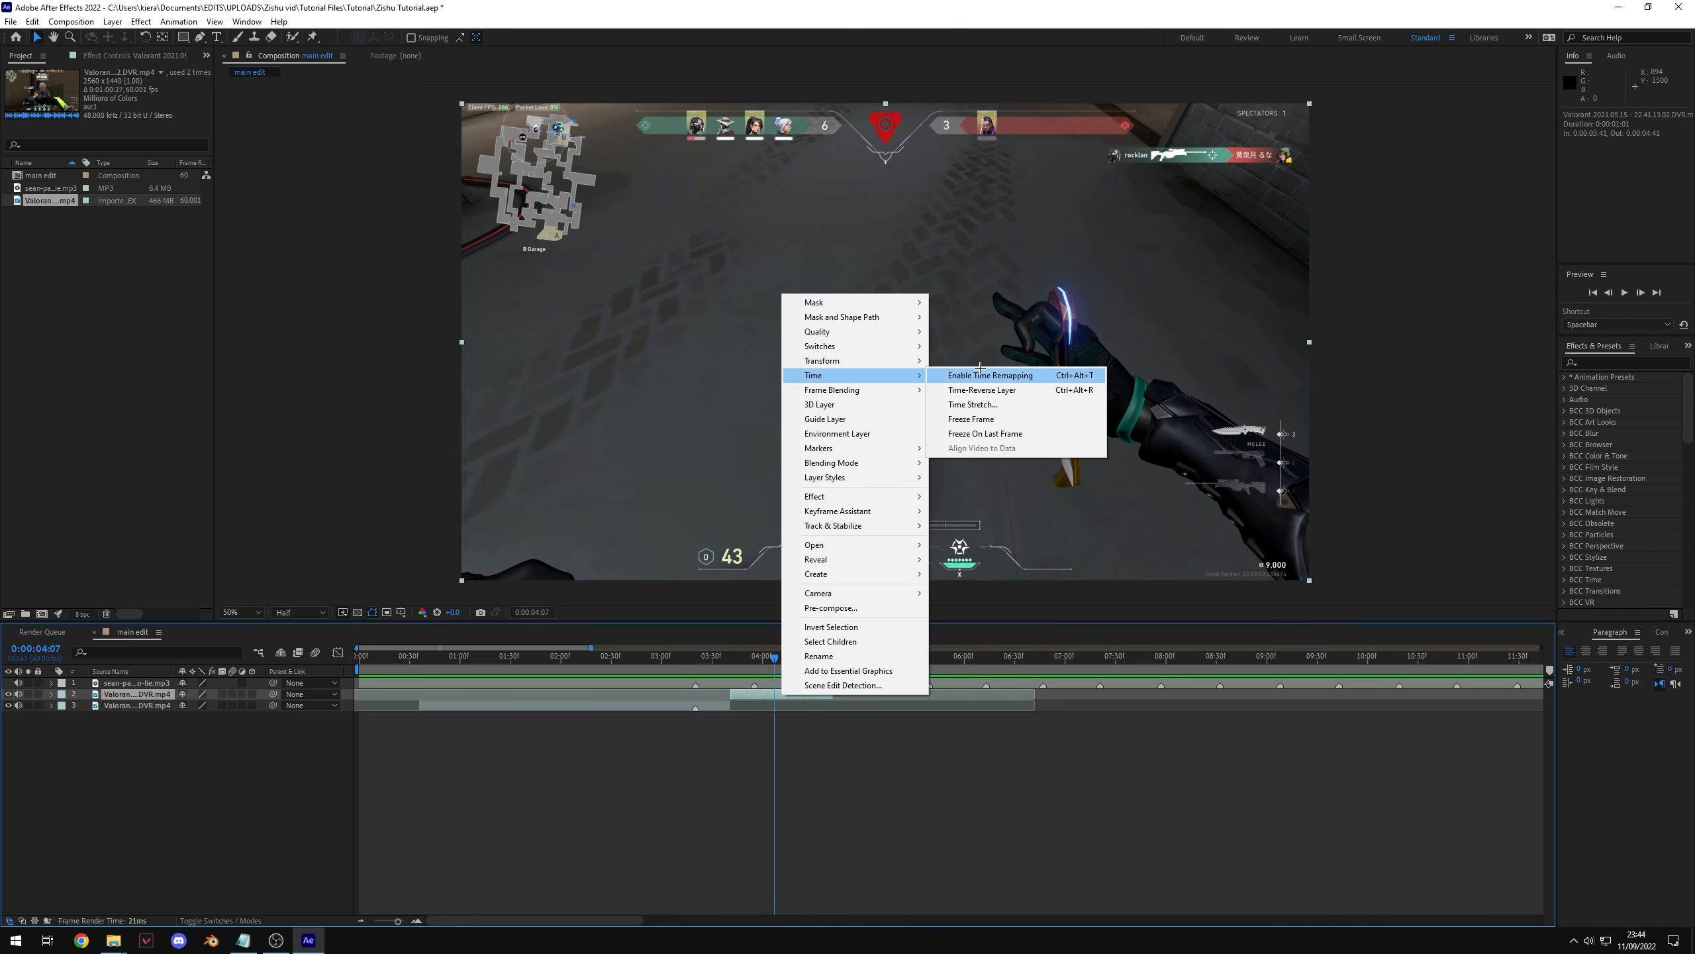
left_click(985, 404)
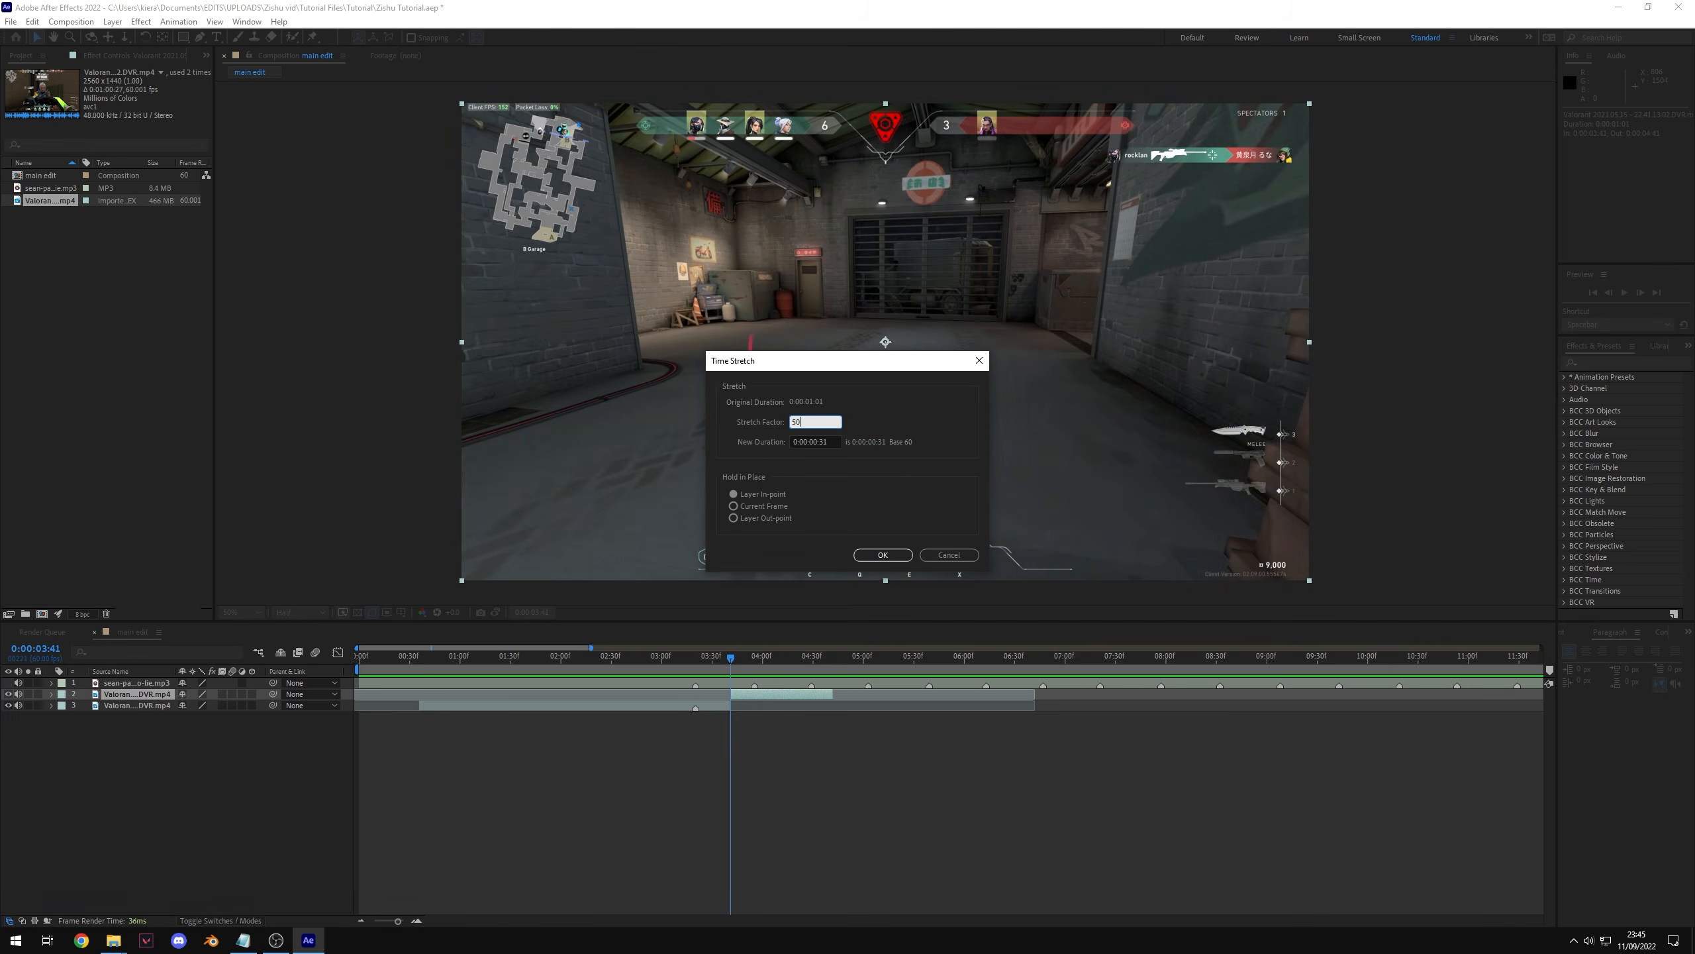
left_click(798, 421)
type("50")
key("Tab")
left_click(797, 425)
type("200")
left_click(880, 420)
left_click(799, 424)
key("Return")
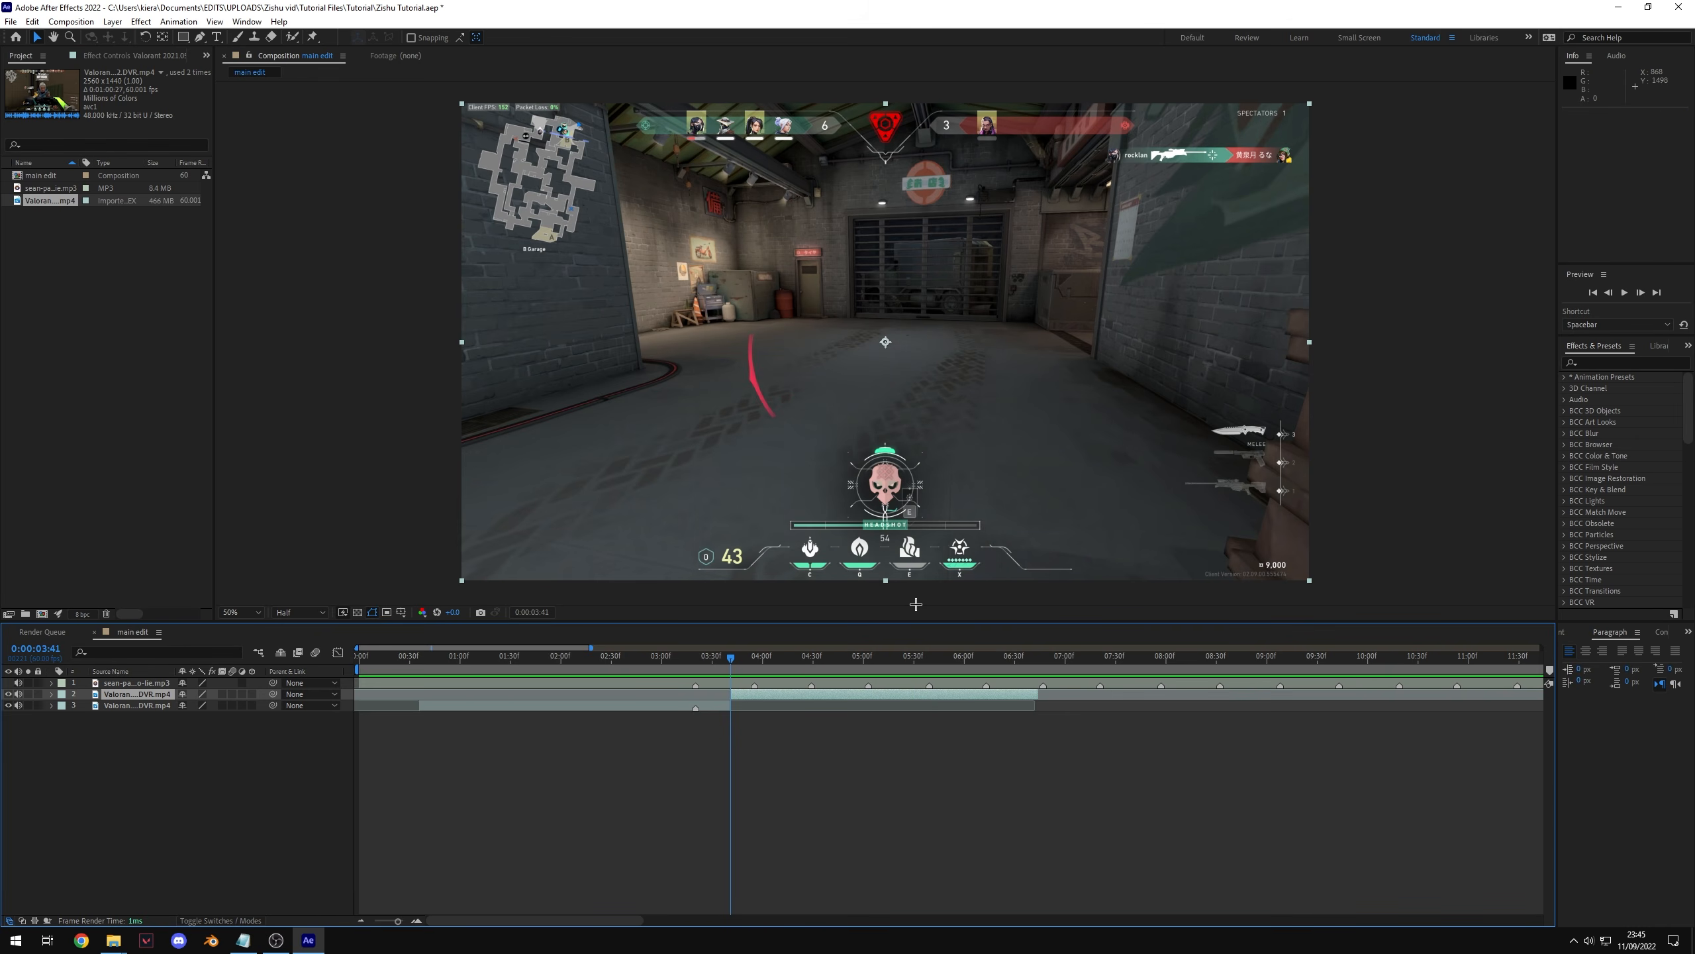
Step: Preview the slowed clip and enable frame blending on it
key("space")
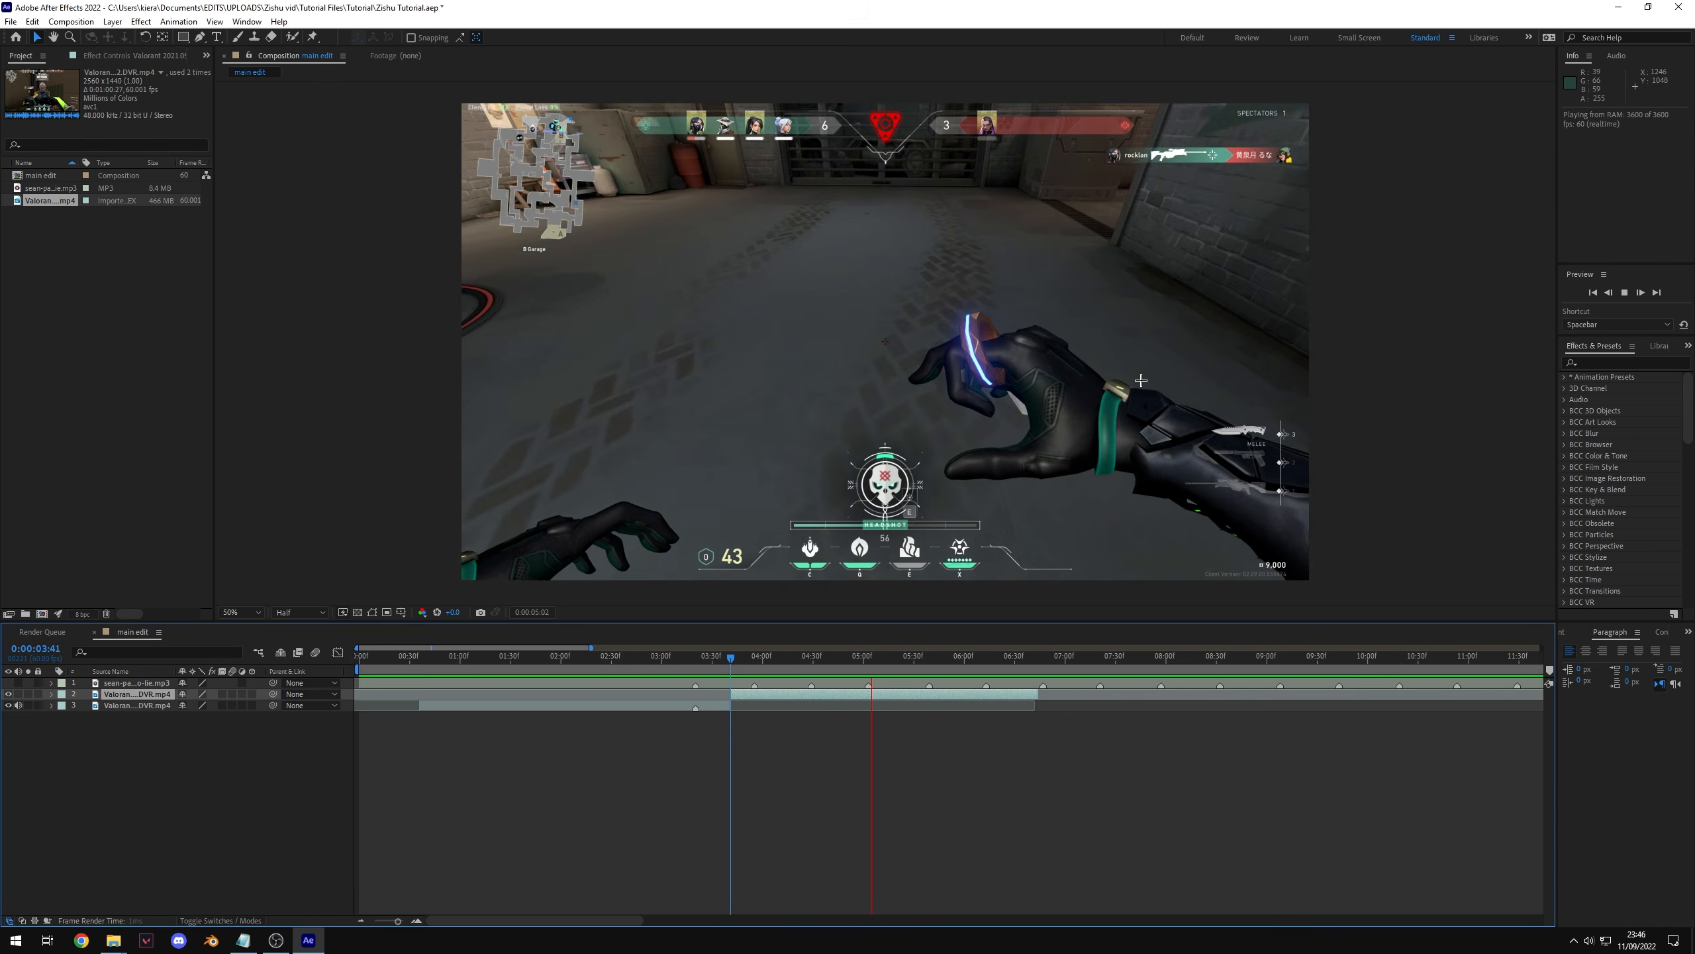
left_click_drag(992, 658, 760, 678)
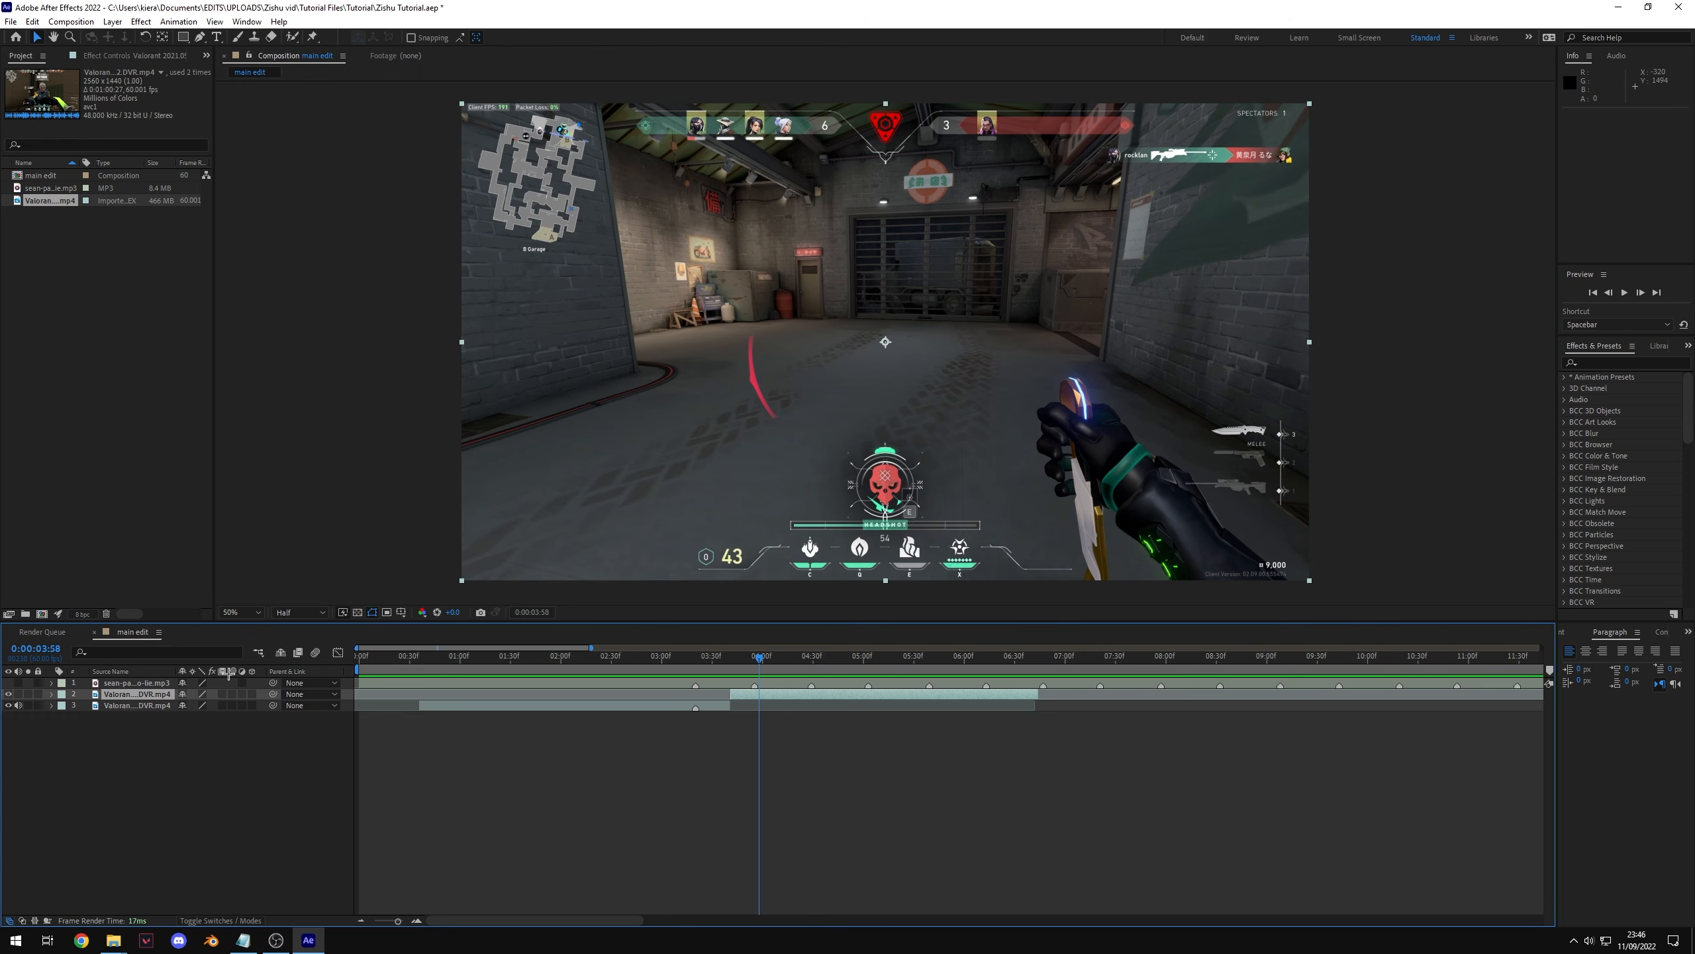
left_click(224, 695)
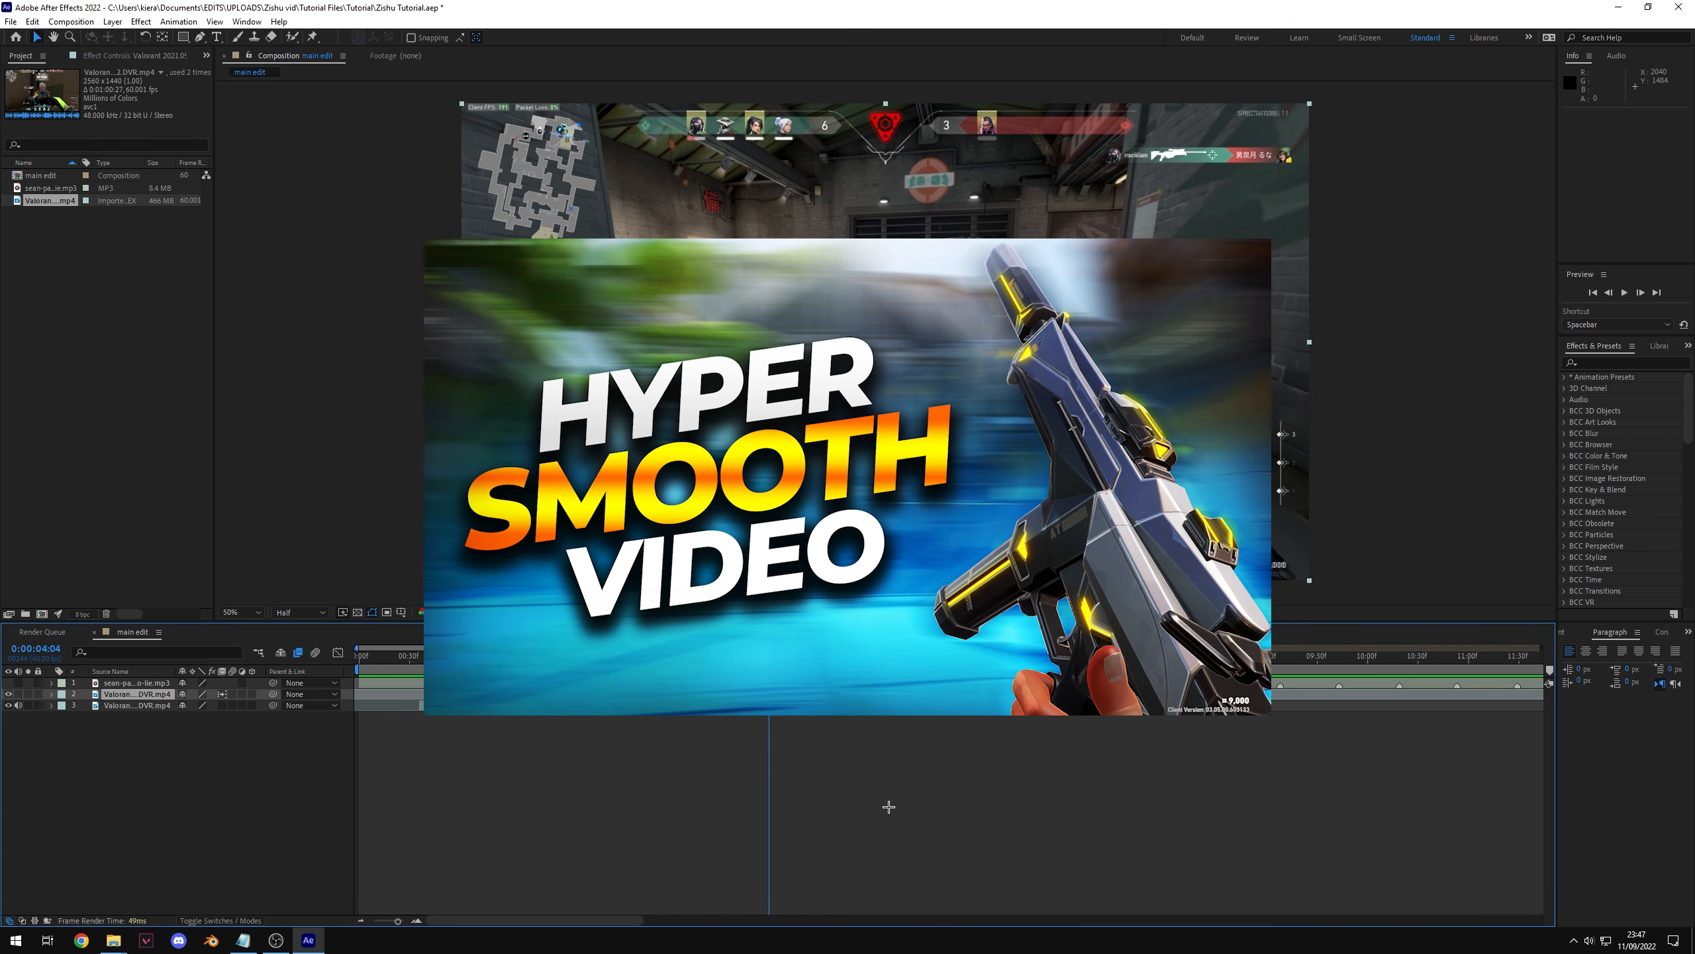
Step: Scrub and play back the slowed section, returning the playhead to 0:00:03:20
left_click_drag(739, 658, 794, 660)
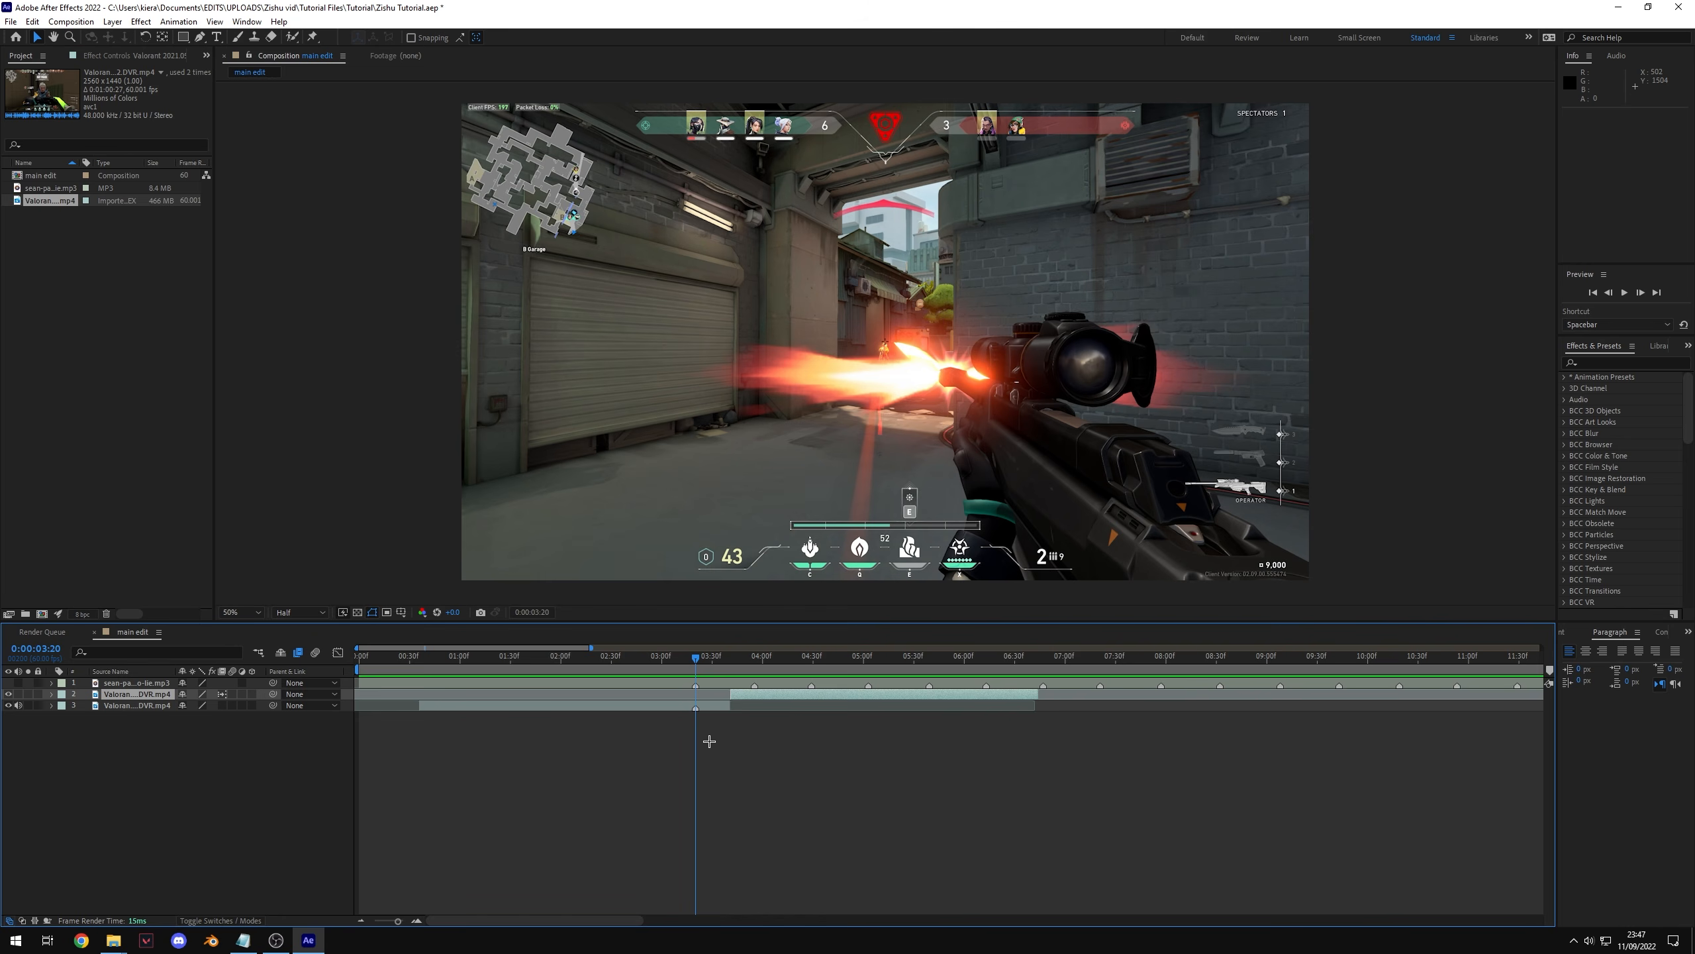
left_click_drag(709, 659, 772, 658)
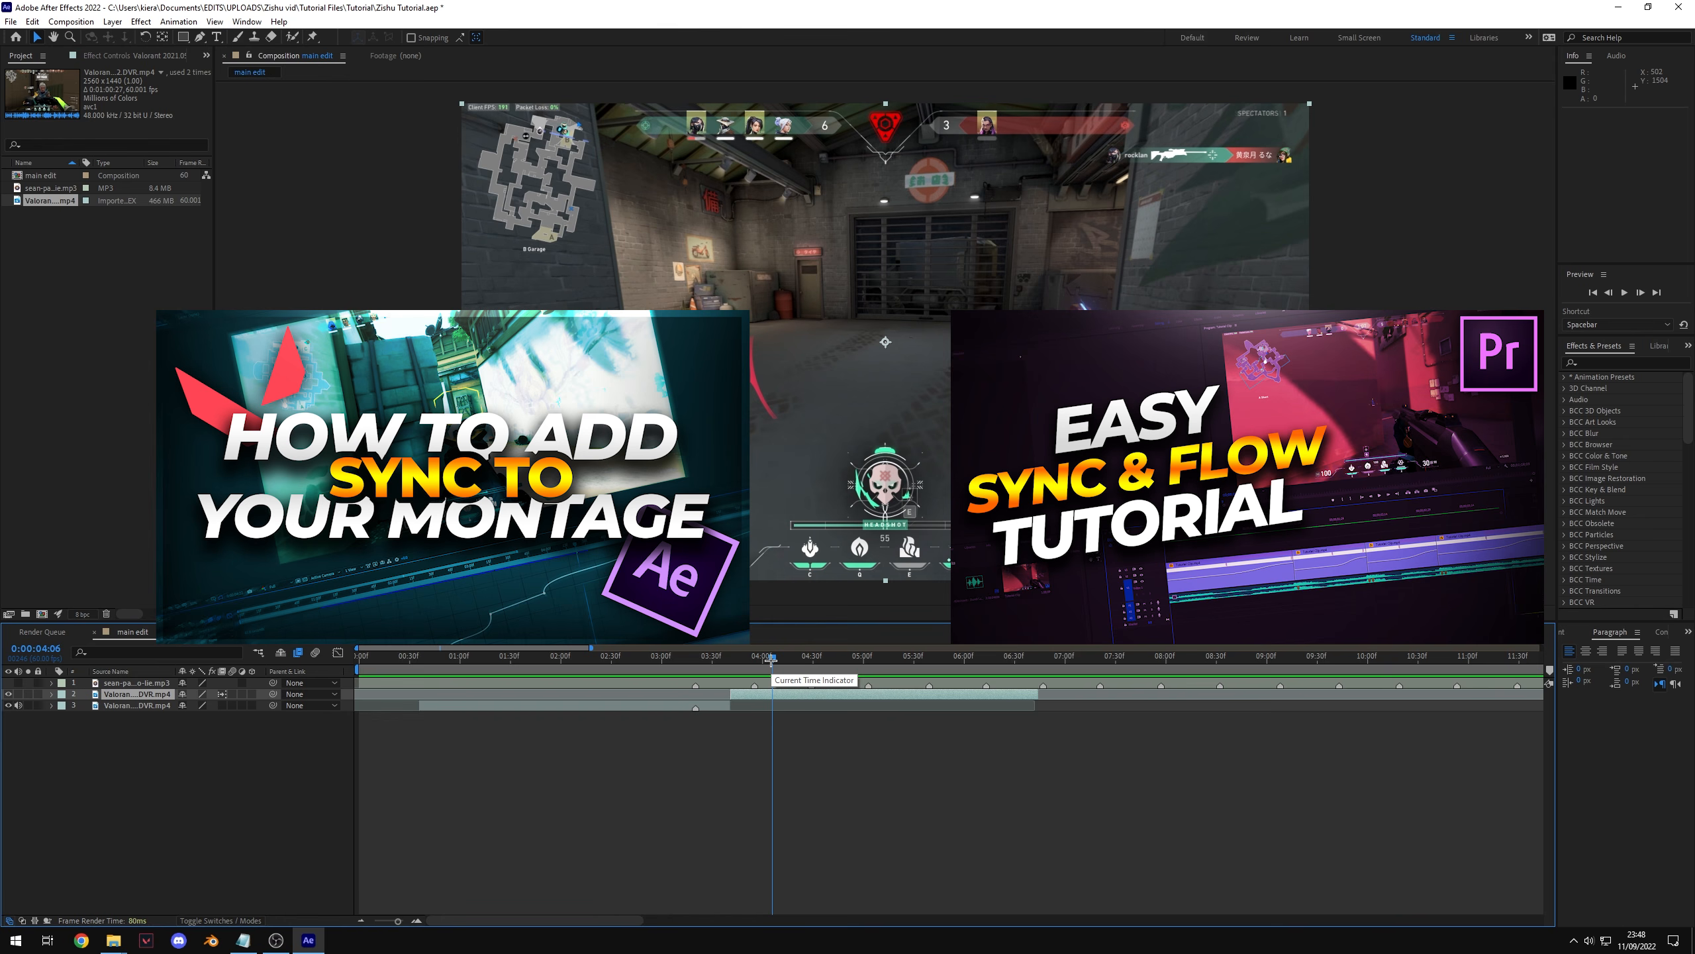
left_click_drag(771, 660, 498, 671)
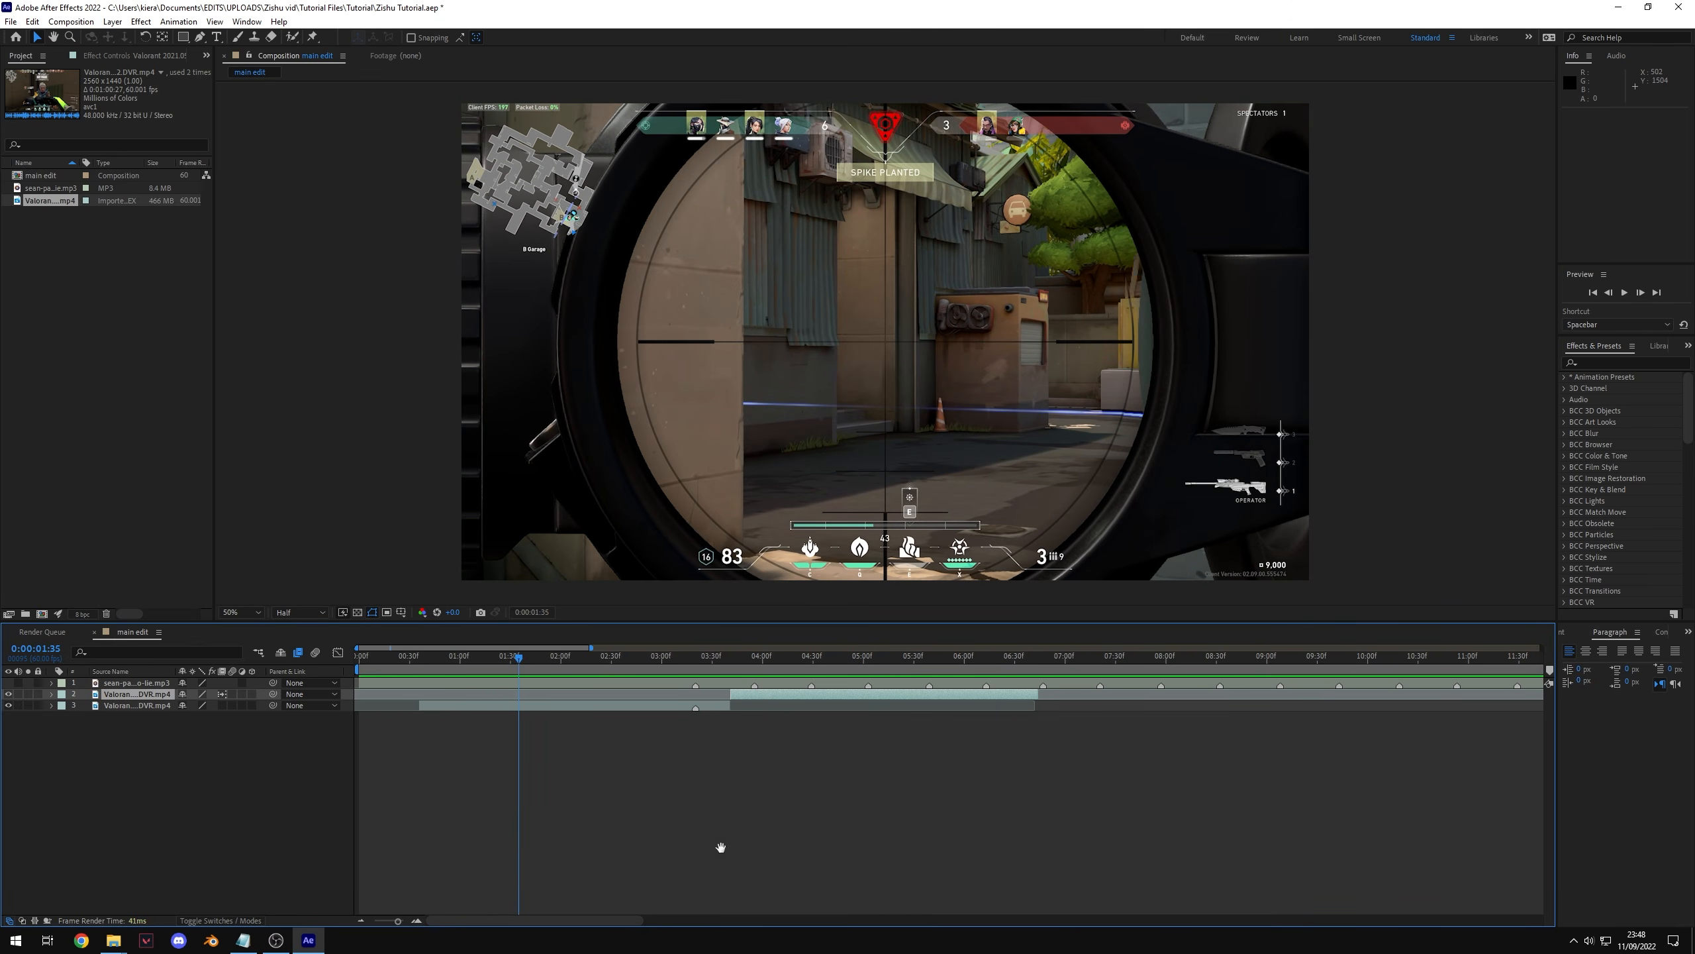
key("space")
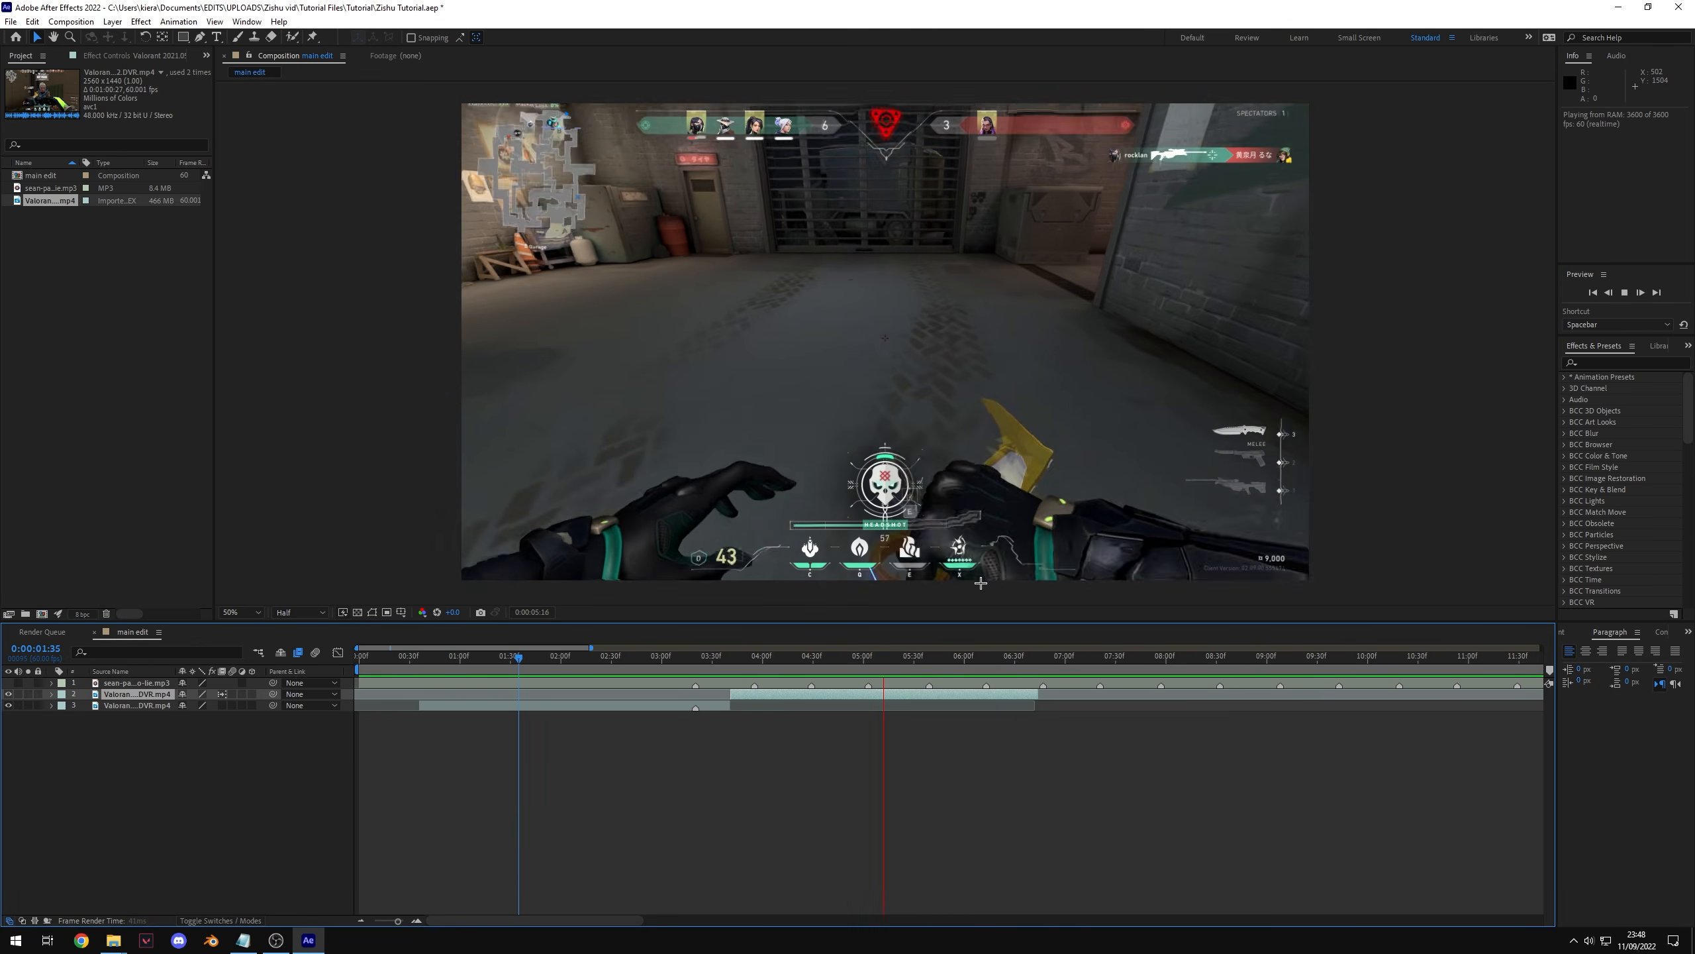
key("space")
left_click_drag(811, 662, 695, 695)
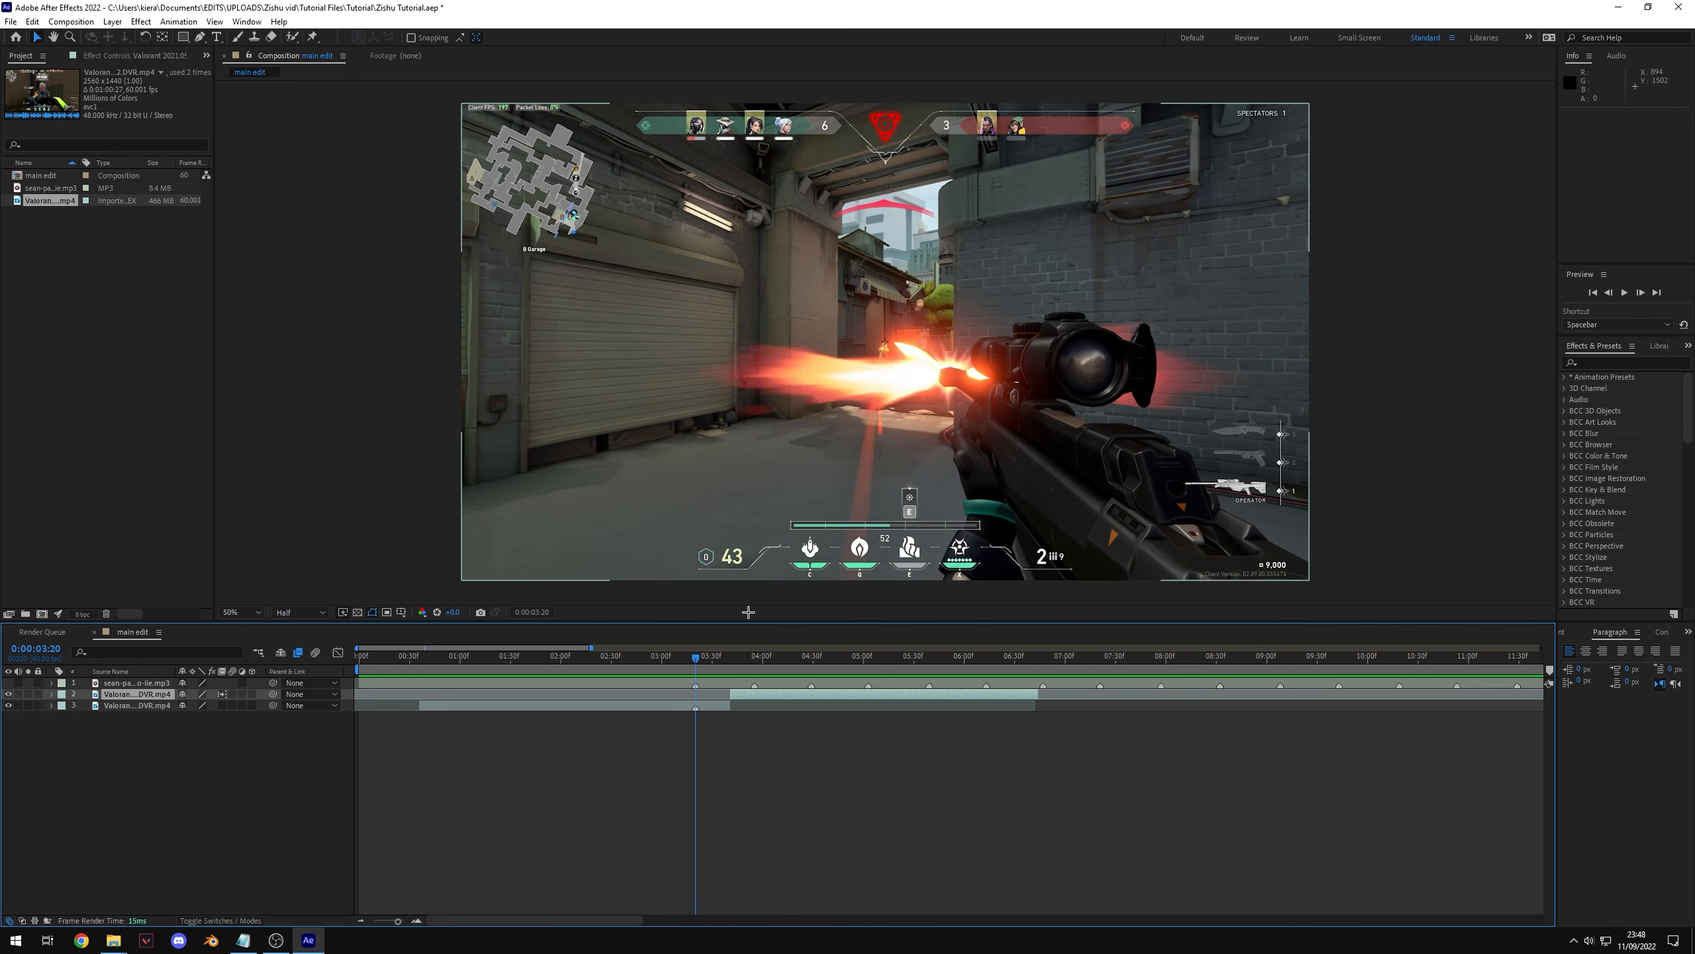
Step: Add a new adjustment layer to the composition
left_click(236, 797)
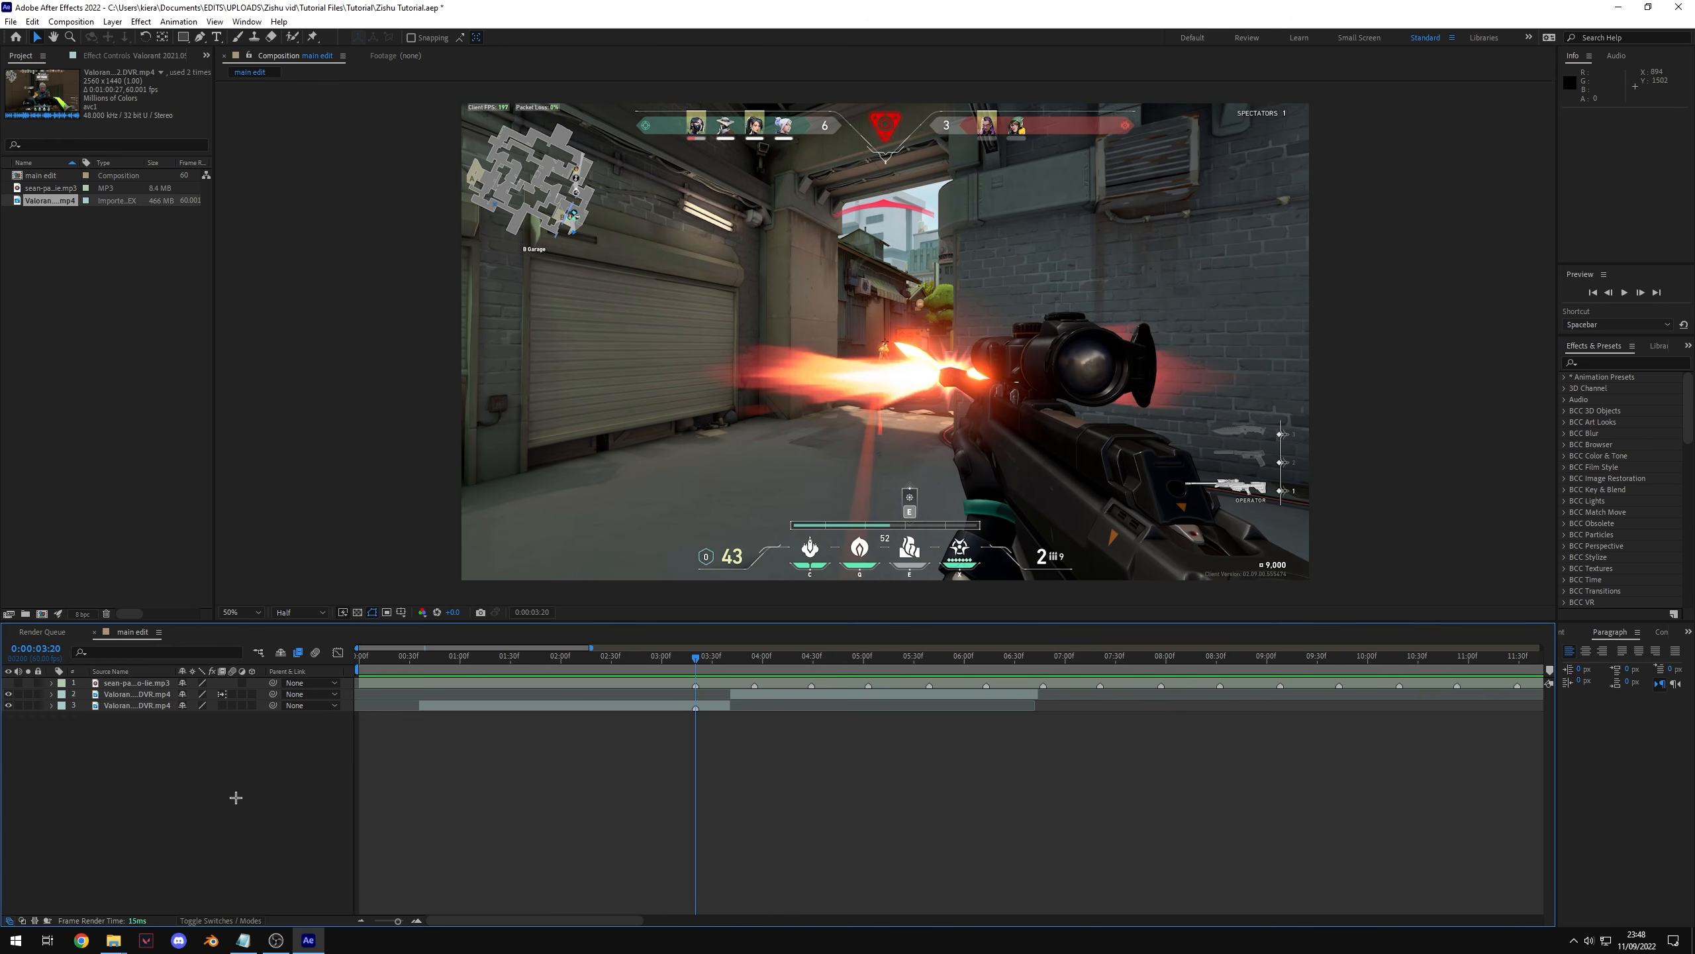
right_click(236, 798)
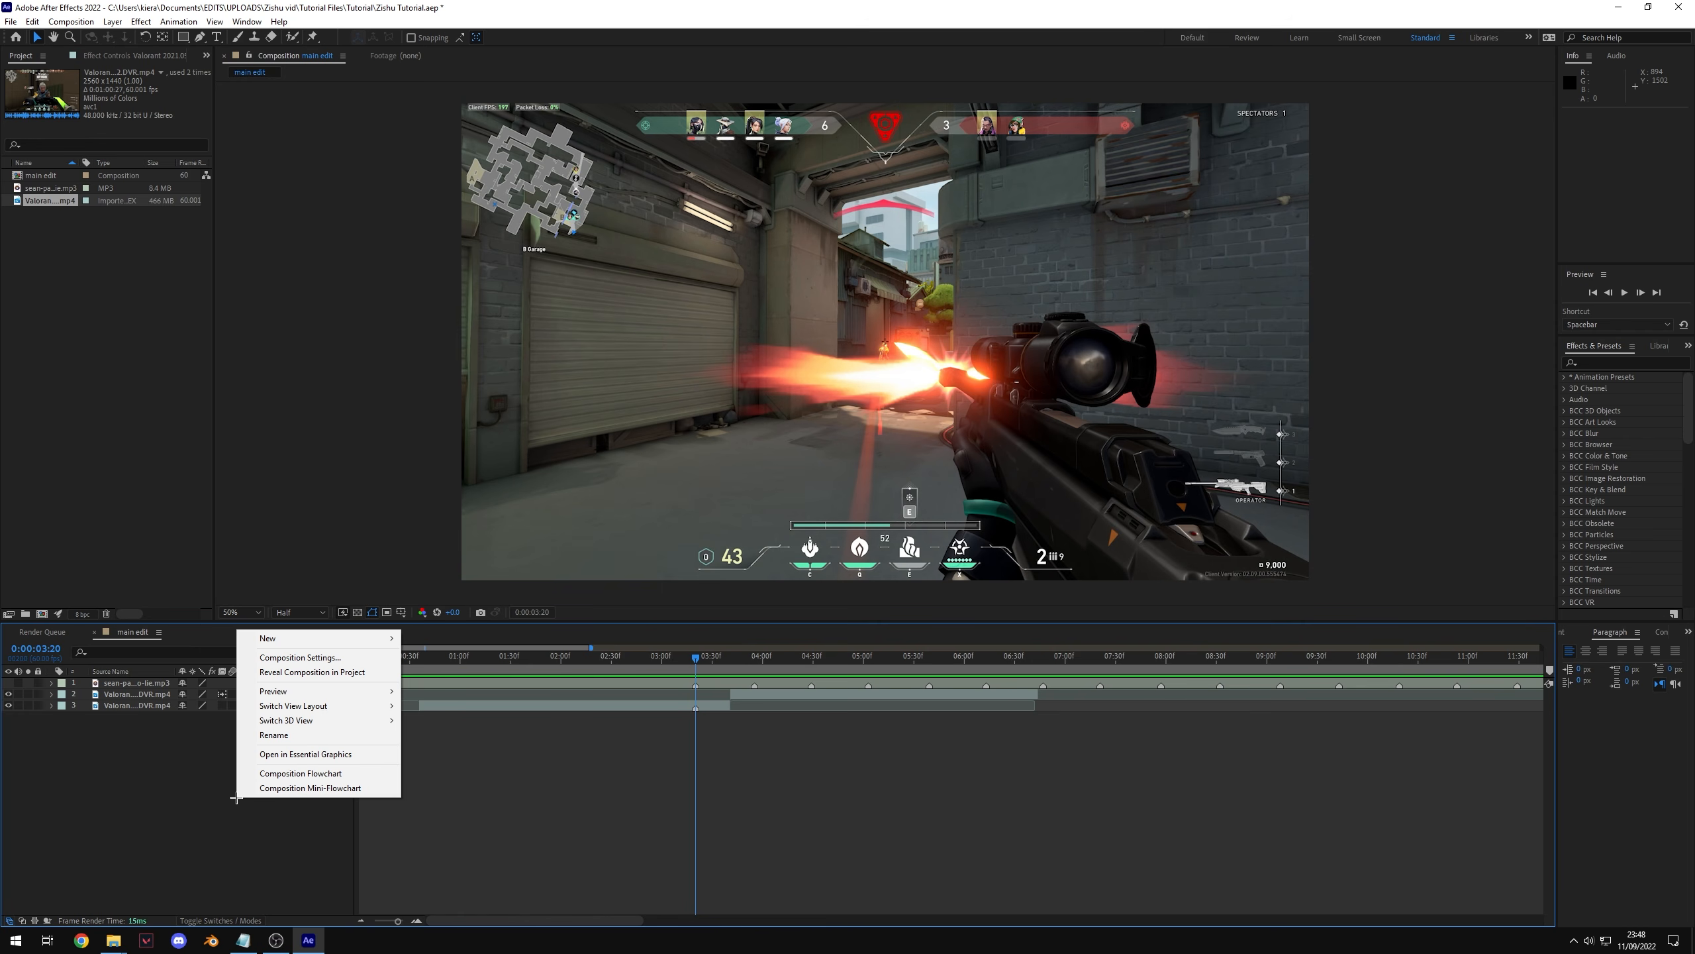
mouse_move(349, 643)
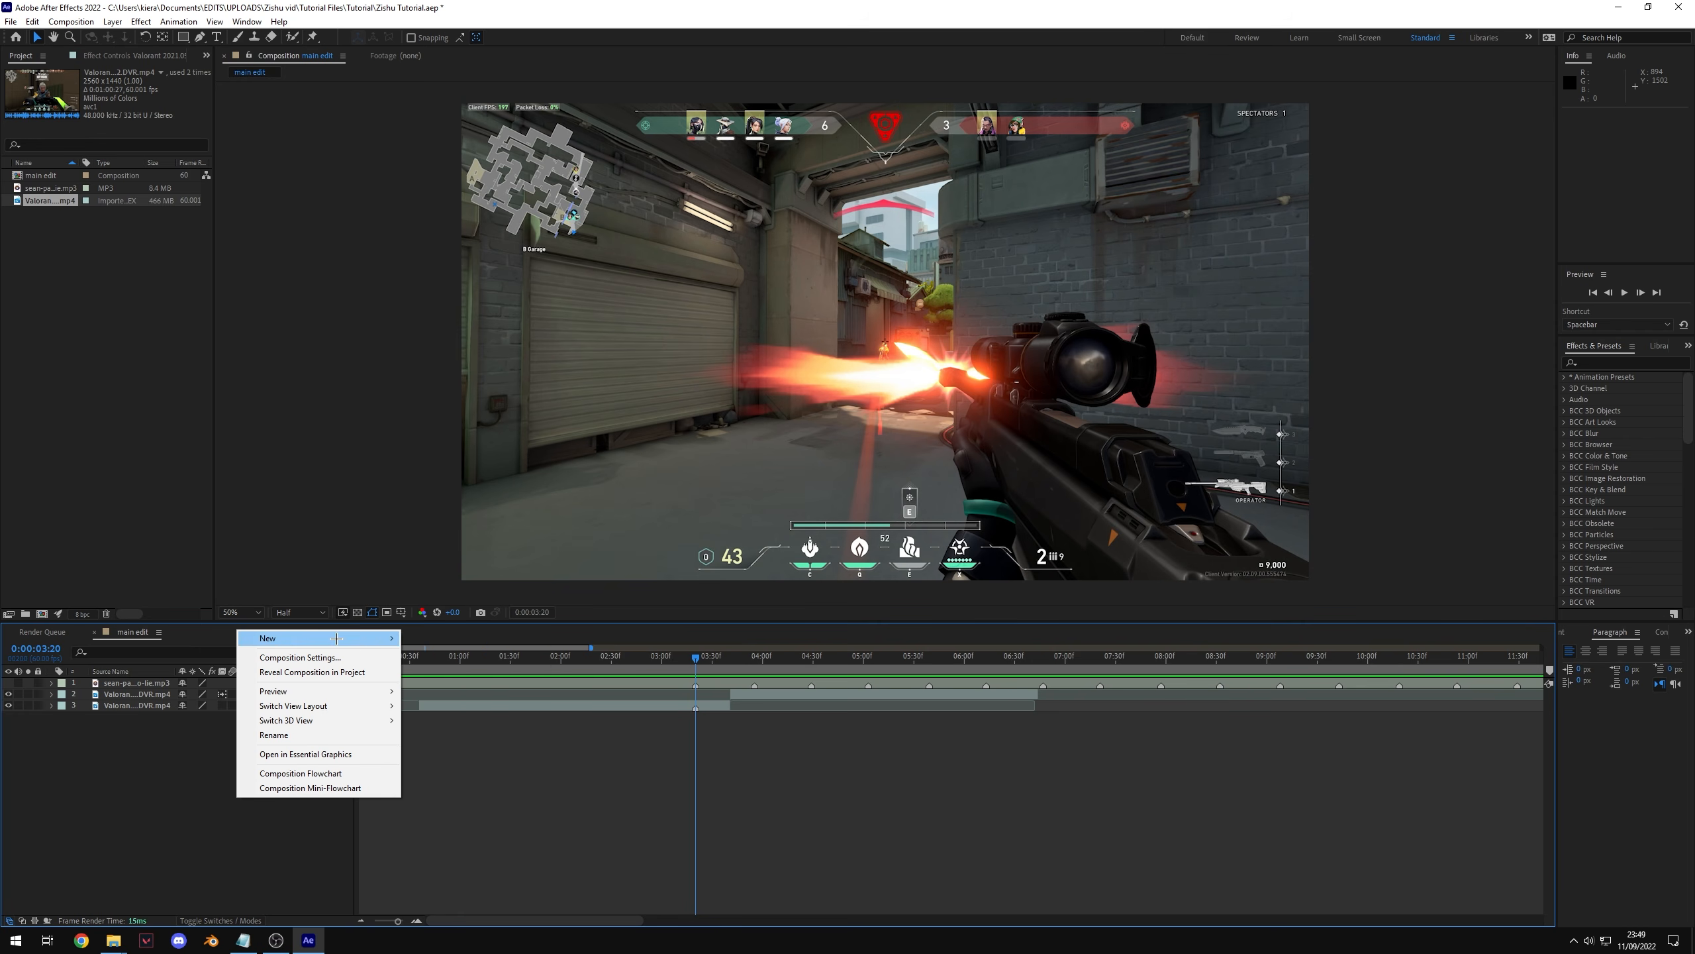
left_click(328, 804)
right_click(264, 753)
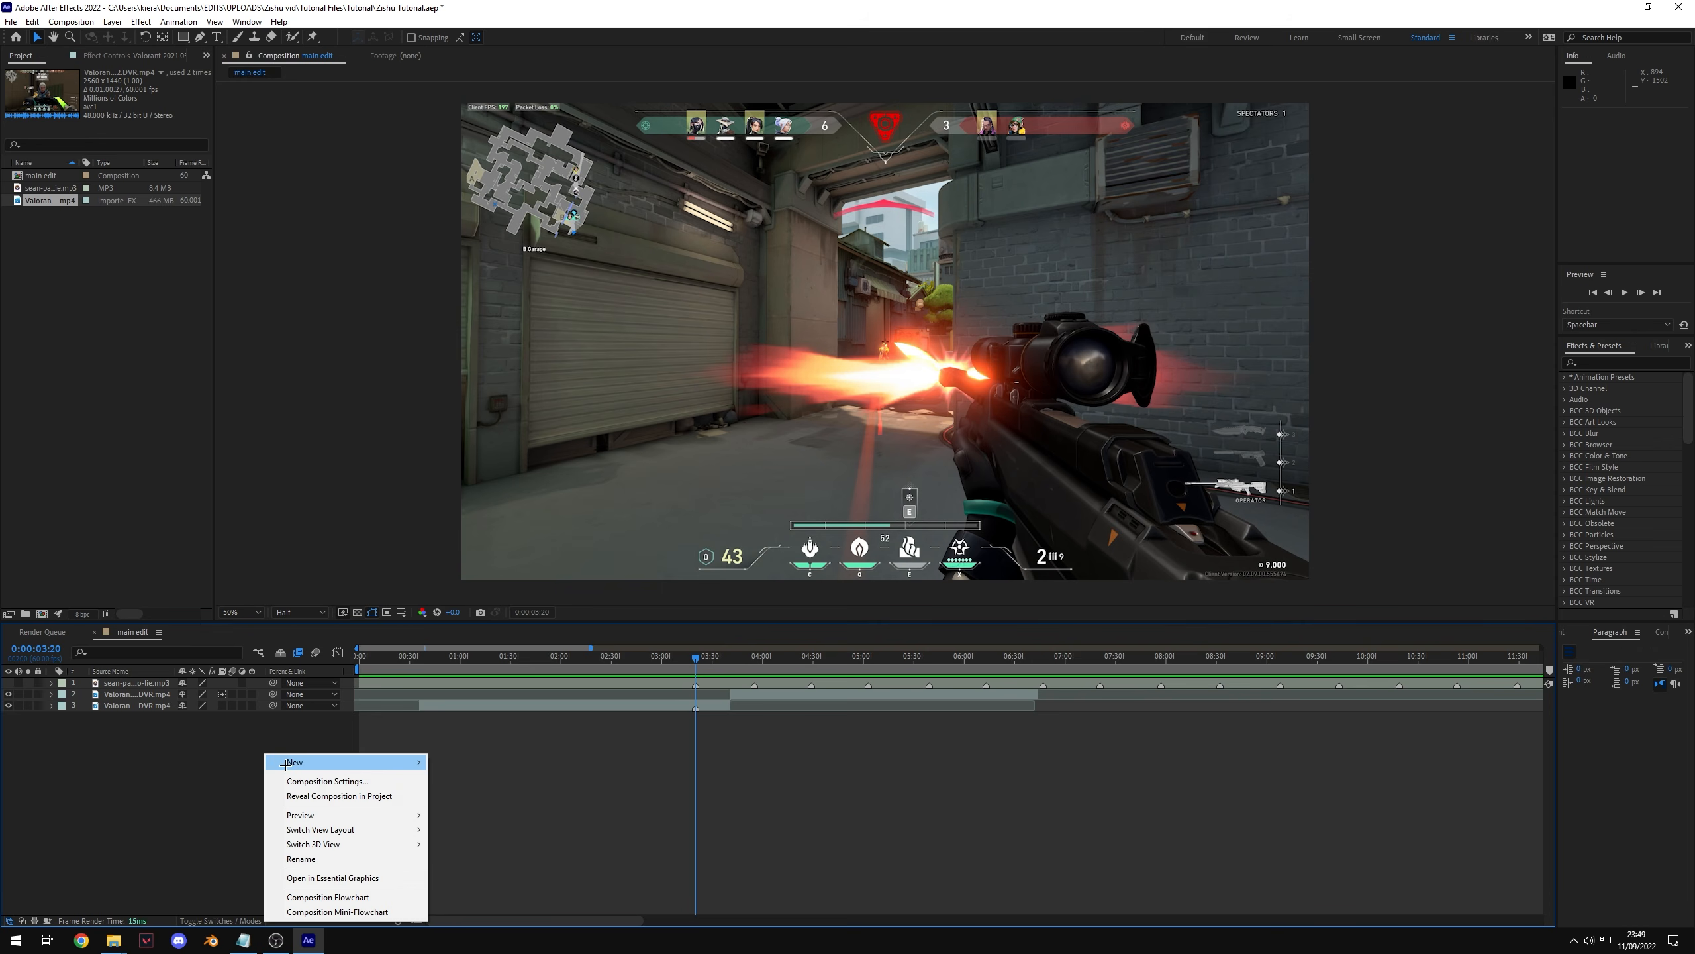
mouse_move(300, 762)
left_click(478, 868)
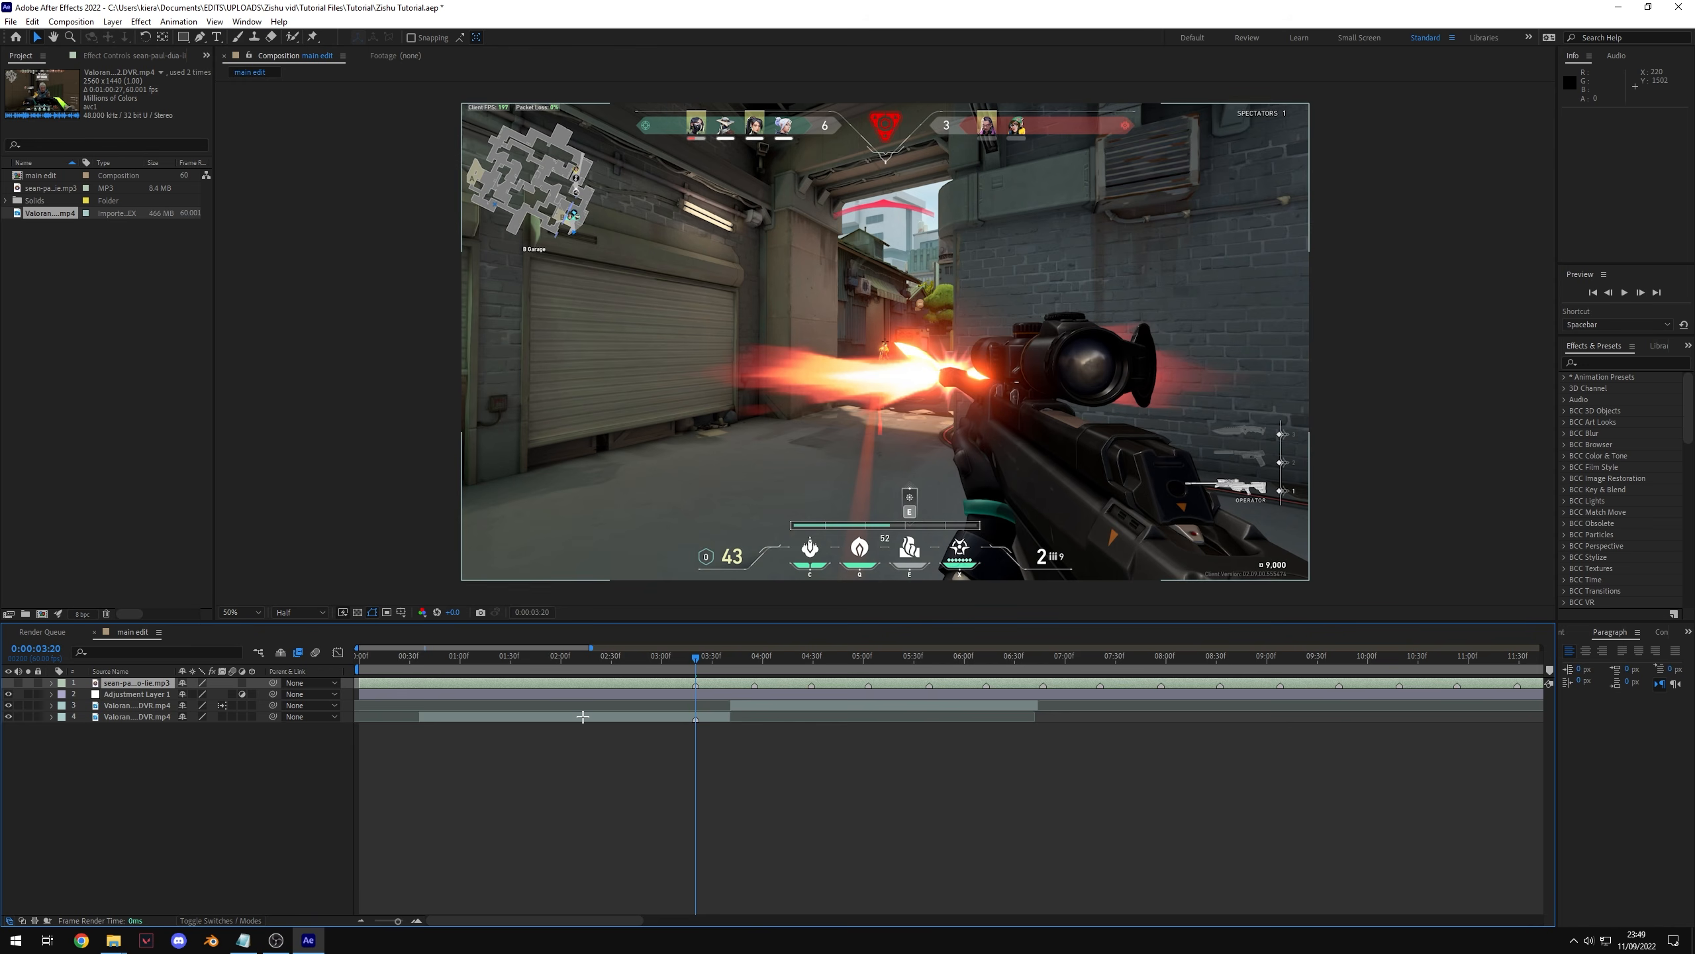
Step: Trim the adjustment layer to run from just before the shot to 0:00:06:41
left_click(367, 695)
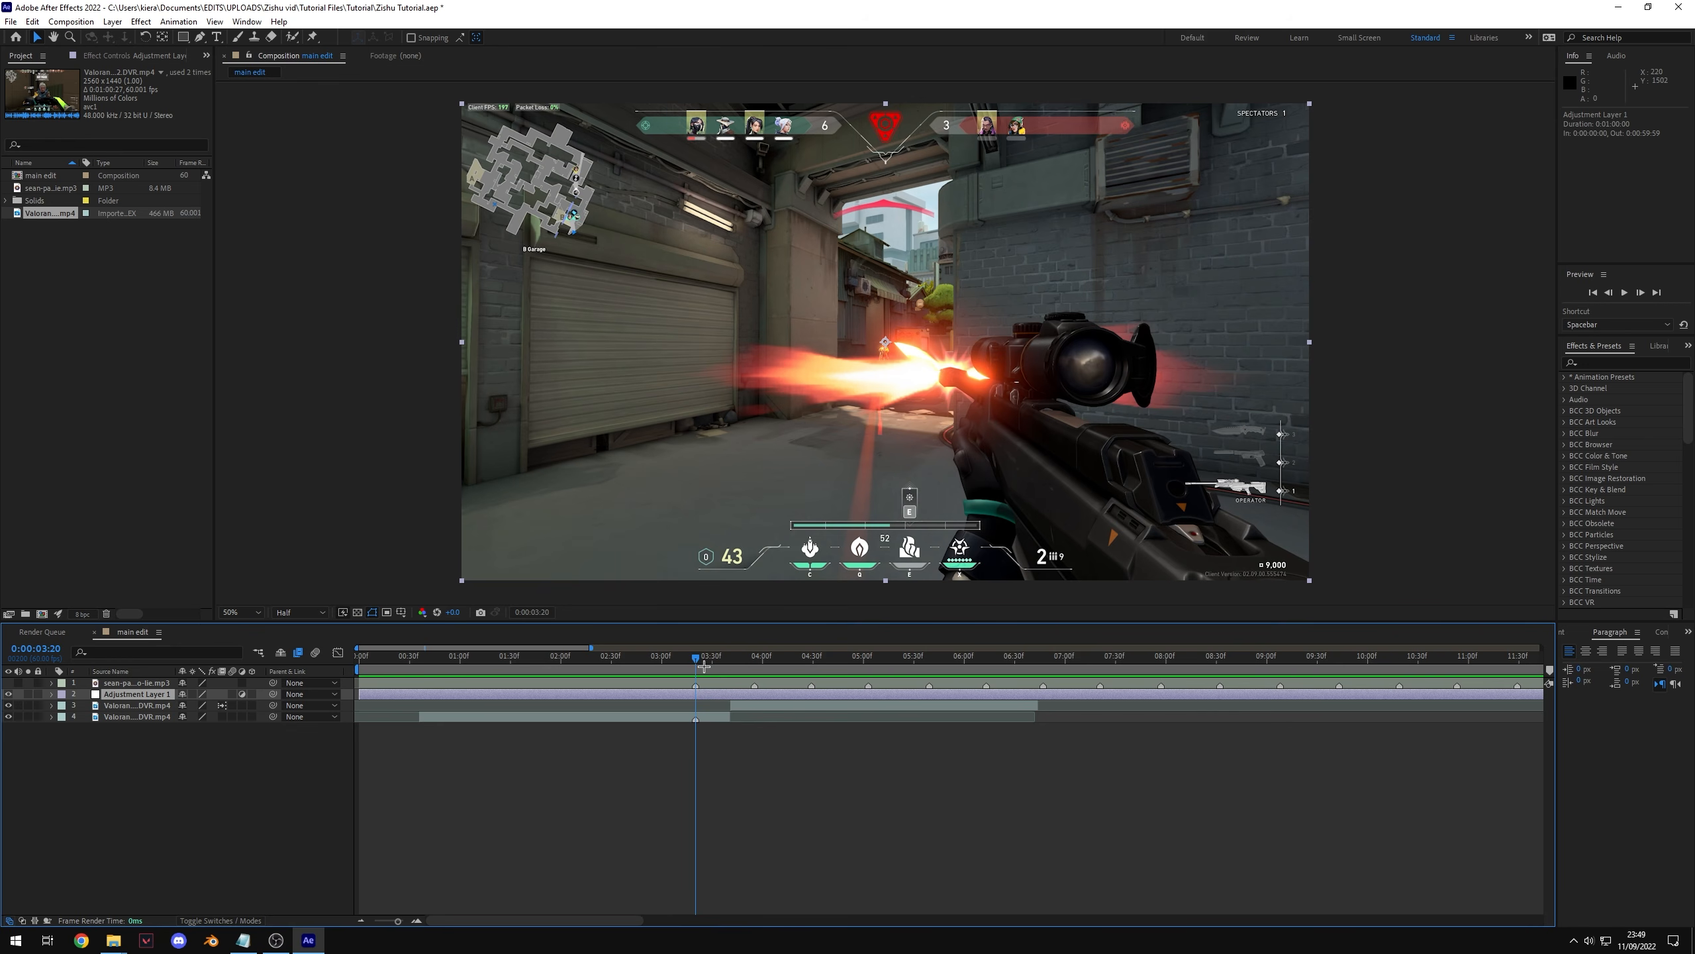
left_click(10, 686)
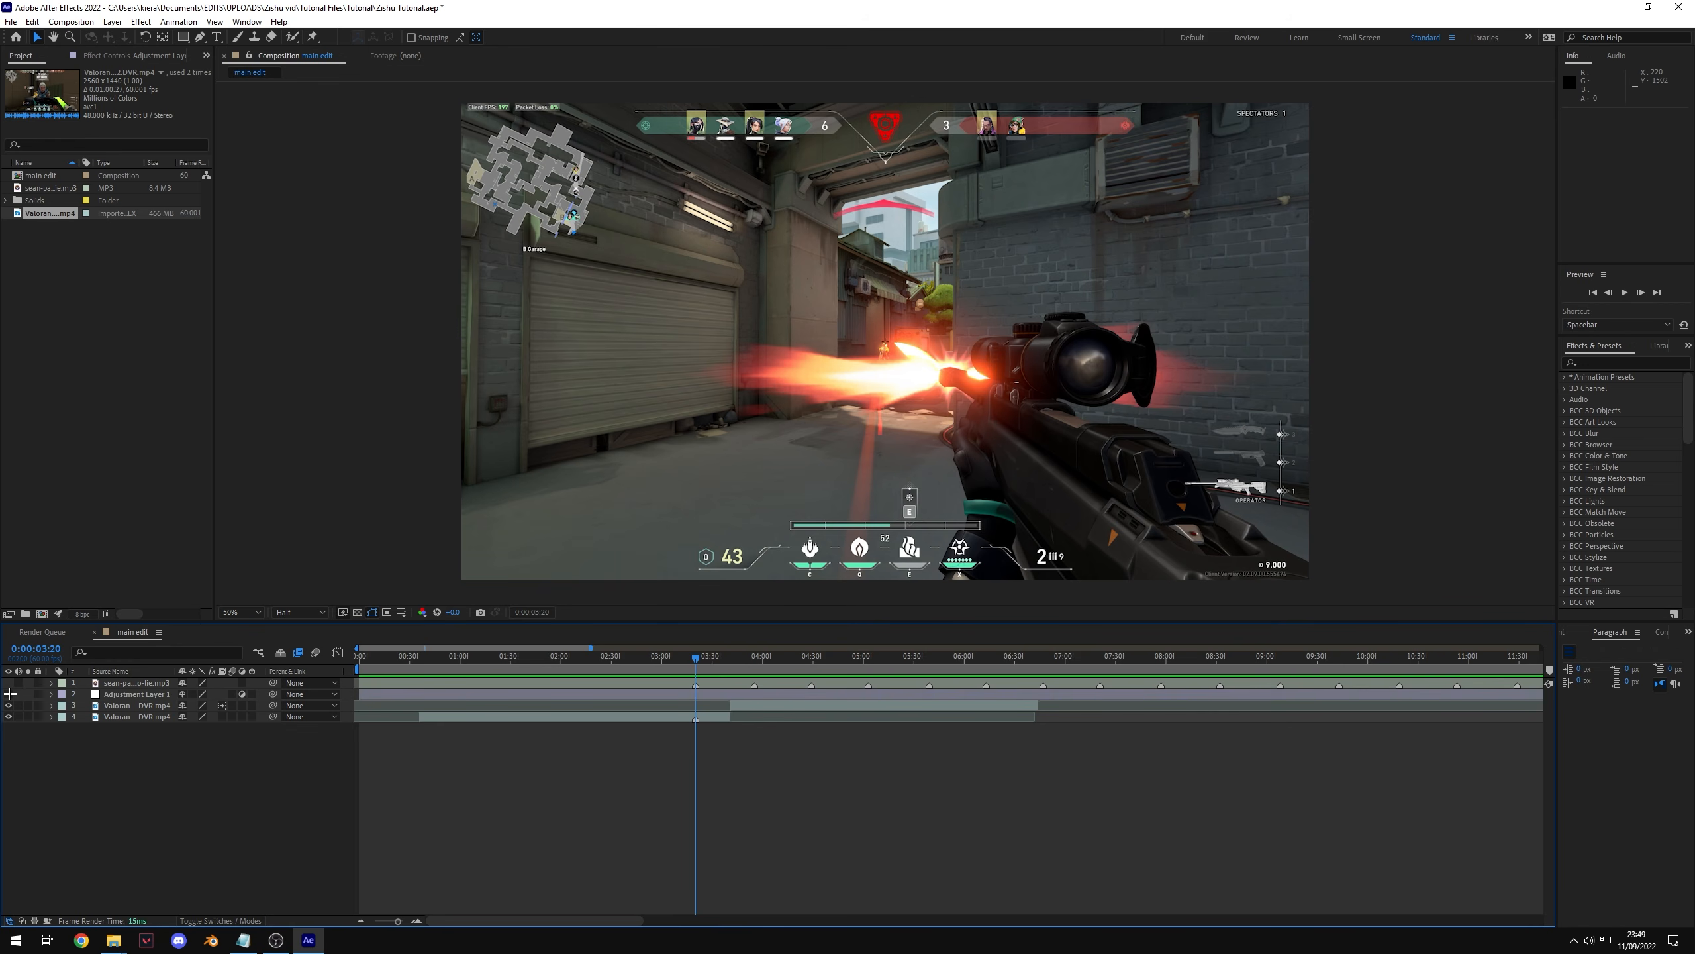
left_click(534, 695)
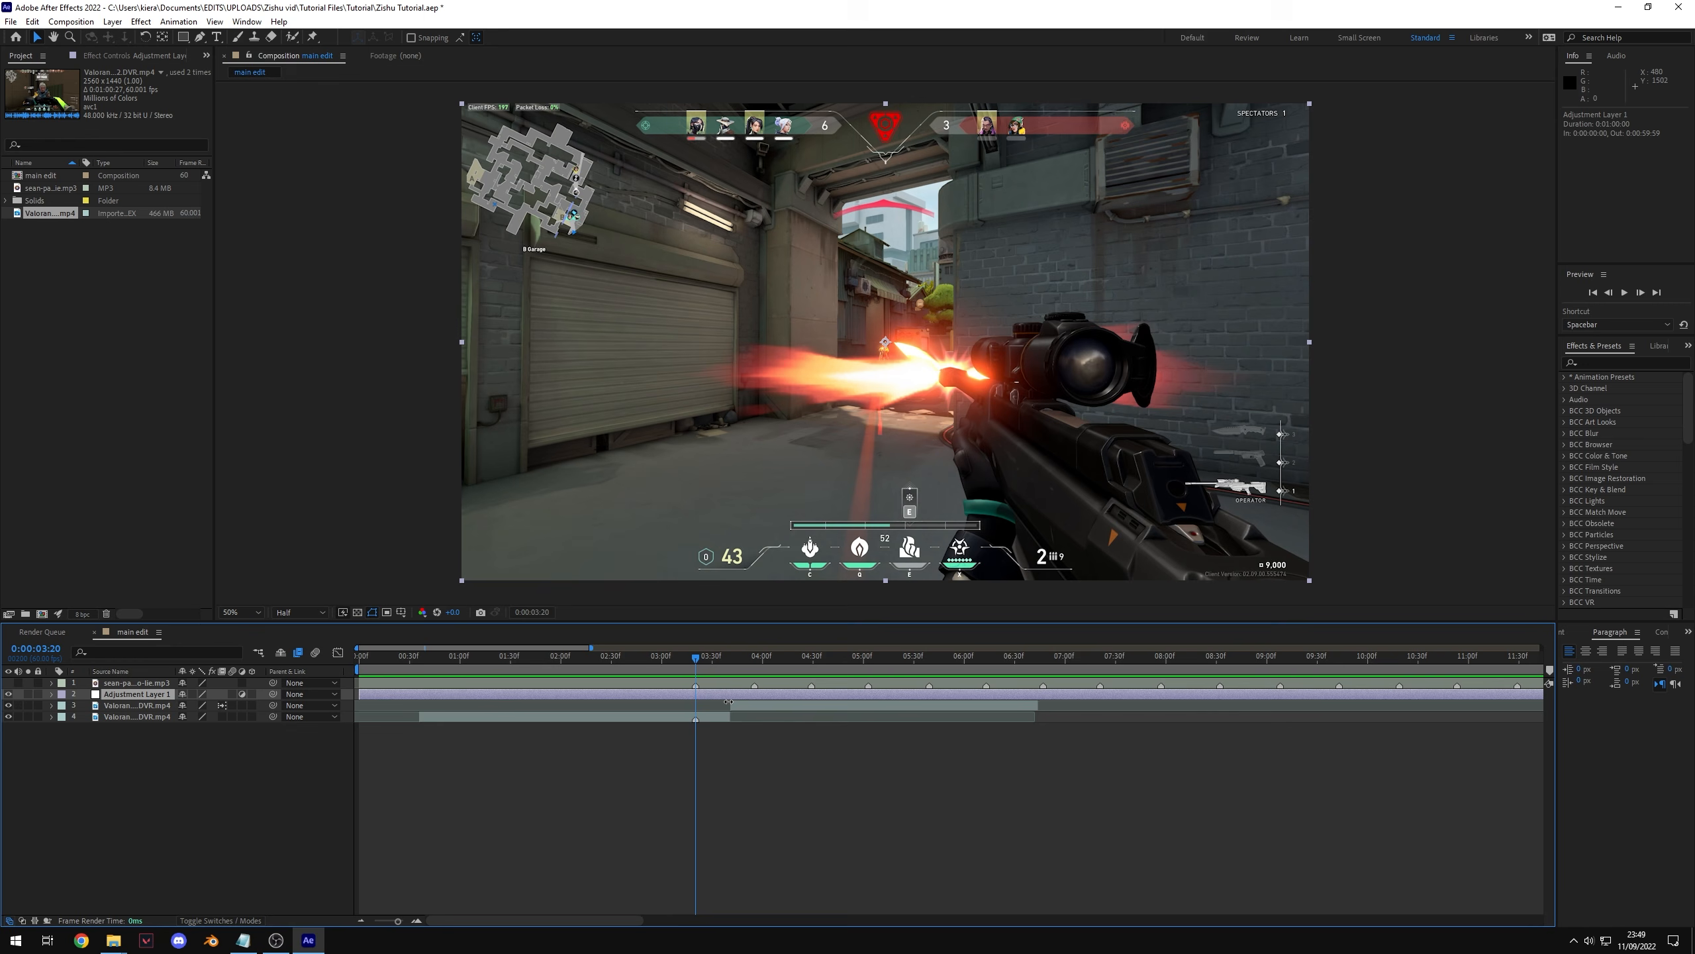
left_click_drag(358, 695, 677, 696)
left_click(1033, 670)
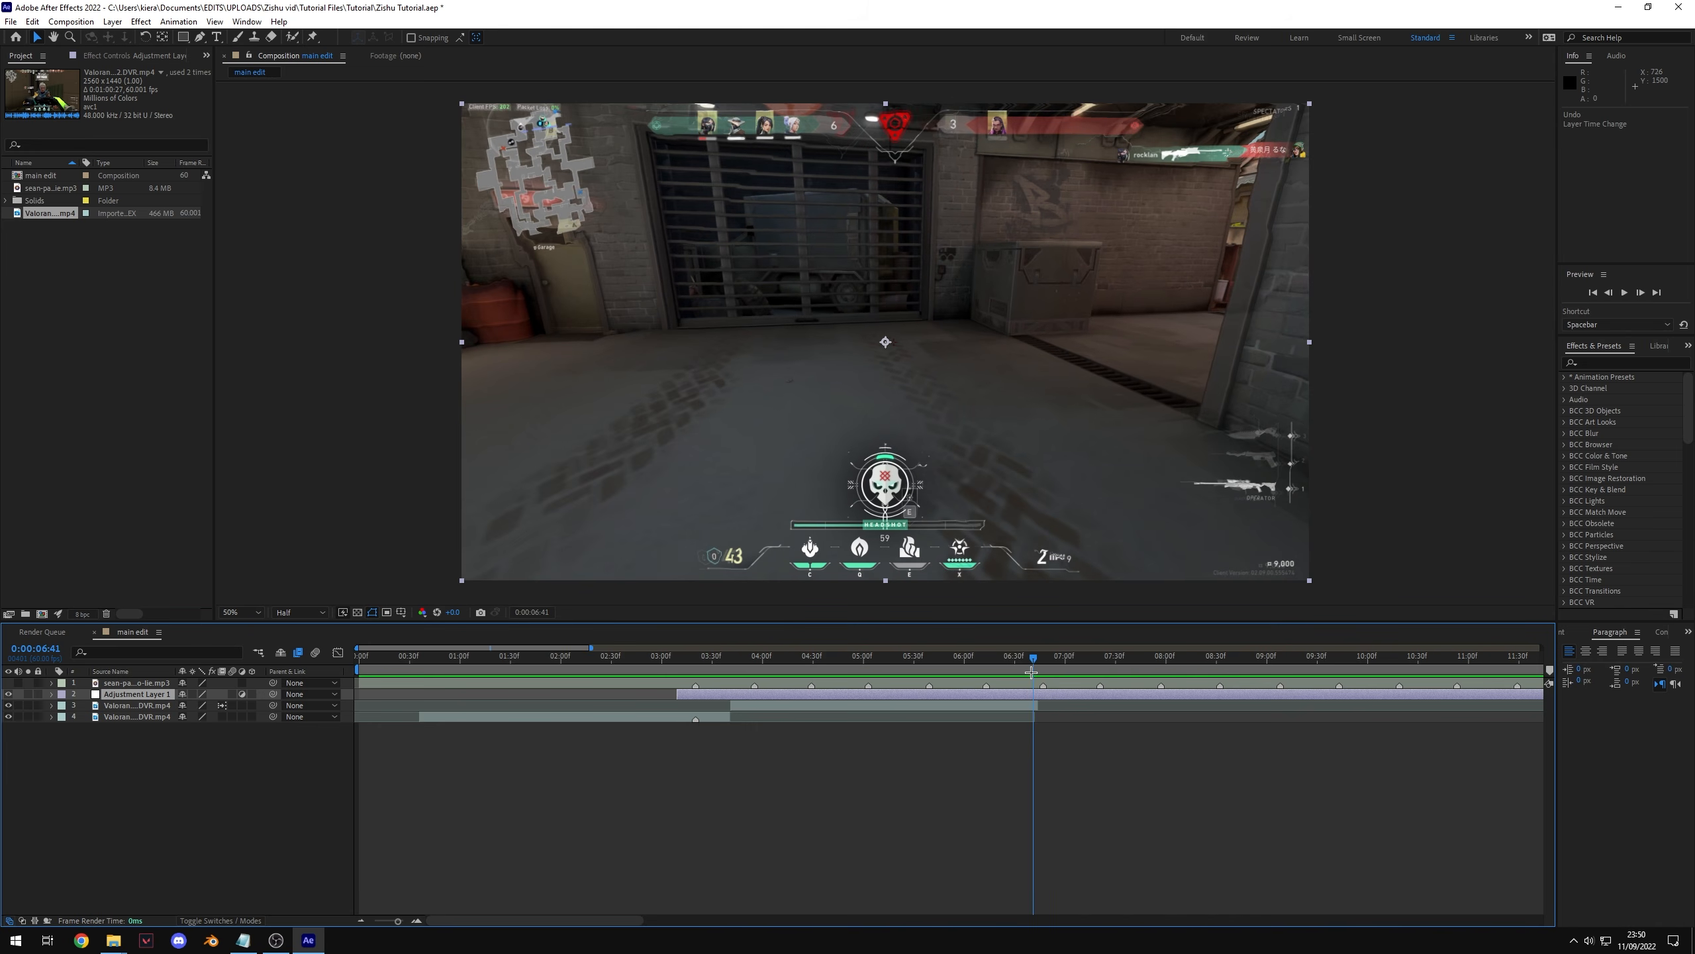
key("alt+bracketright")
left_click(696, 671)
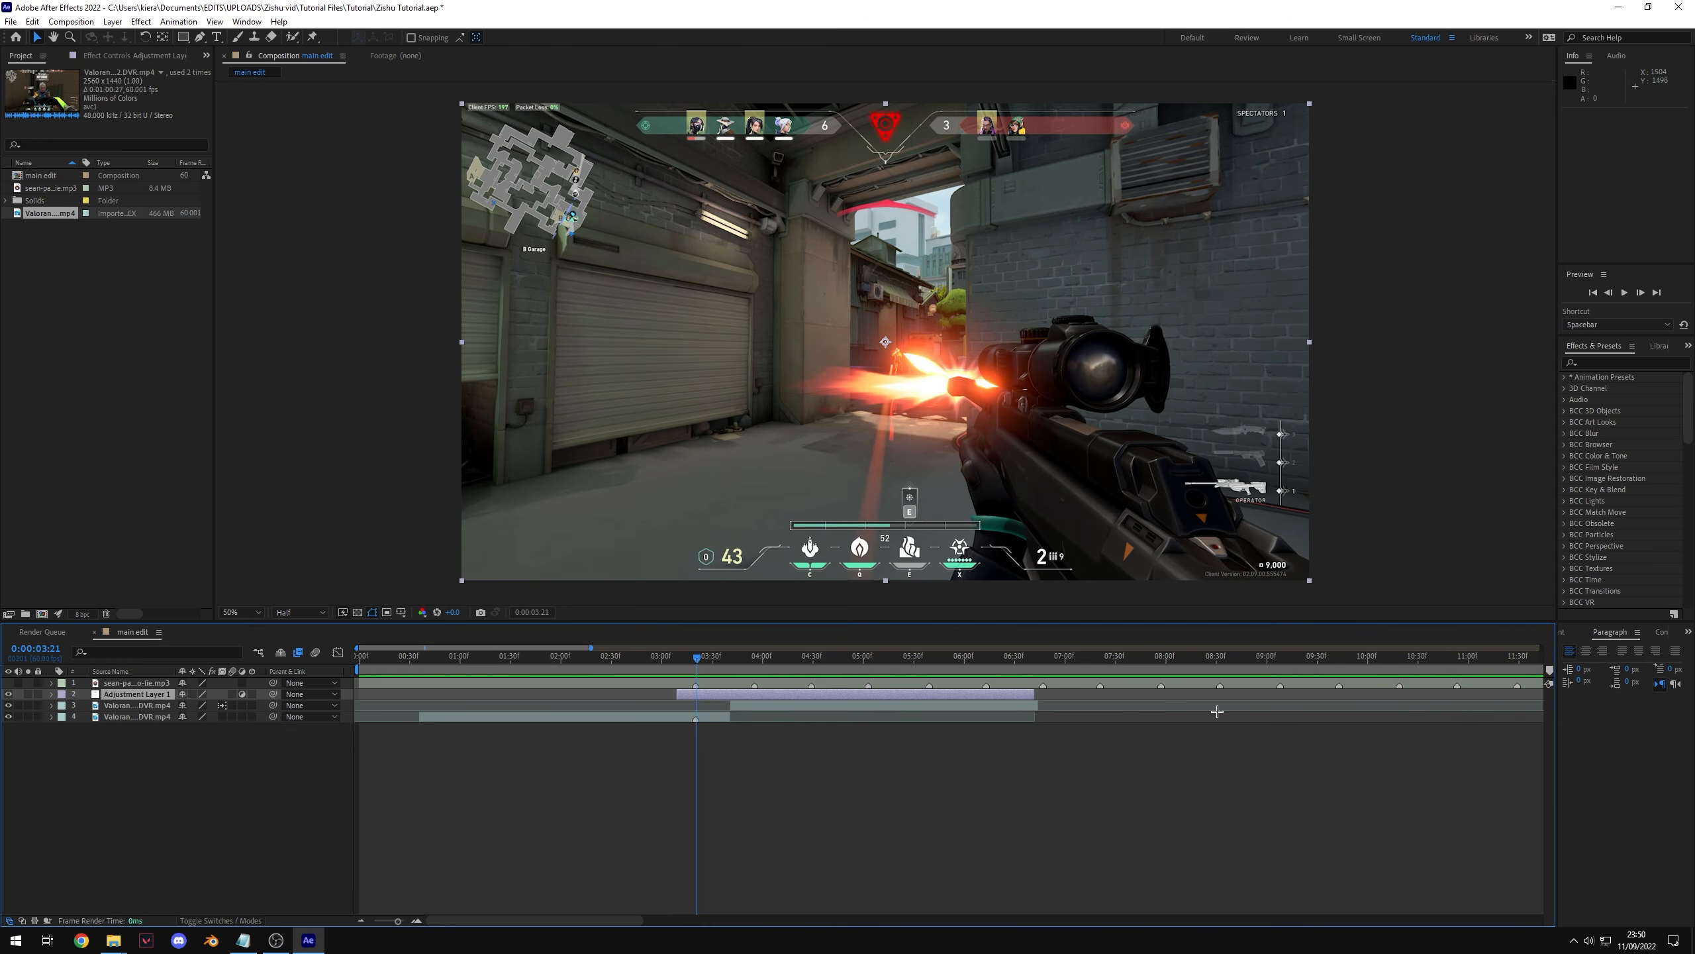
Step: Apply the Brightness & Contrast effect to the adjustment layer
left_click(695, 658)
key("equal")
key("equal")
left_click_drag(691, 653, 695, 668)
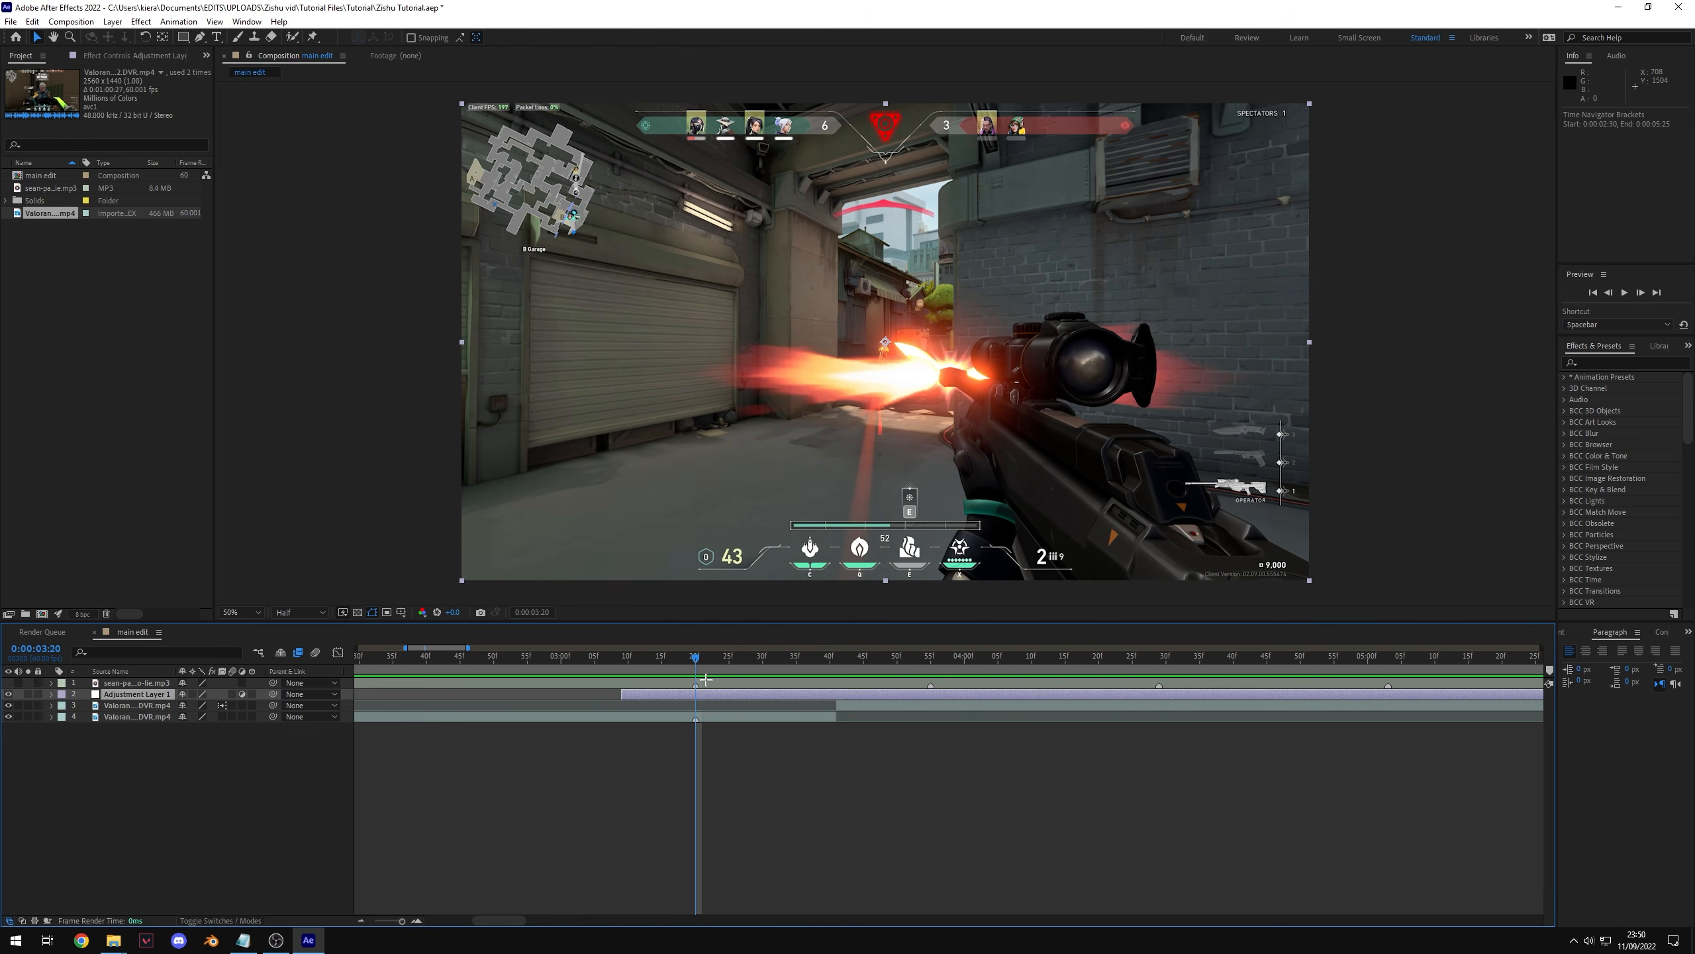
left_click(1618, 362)
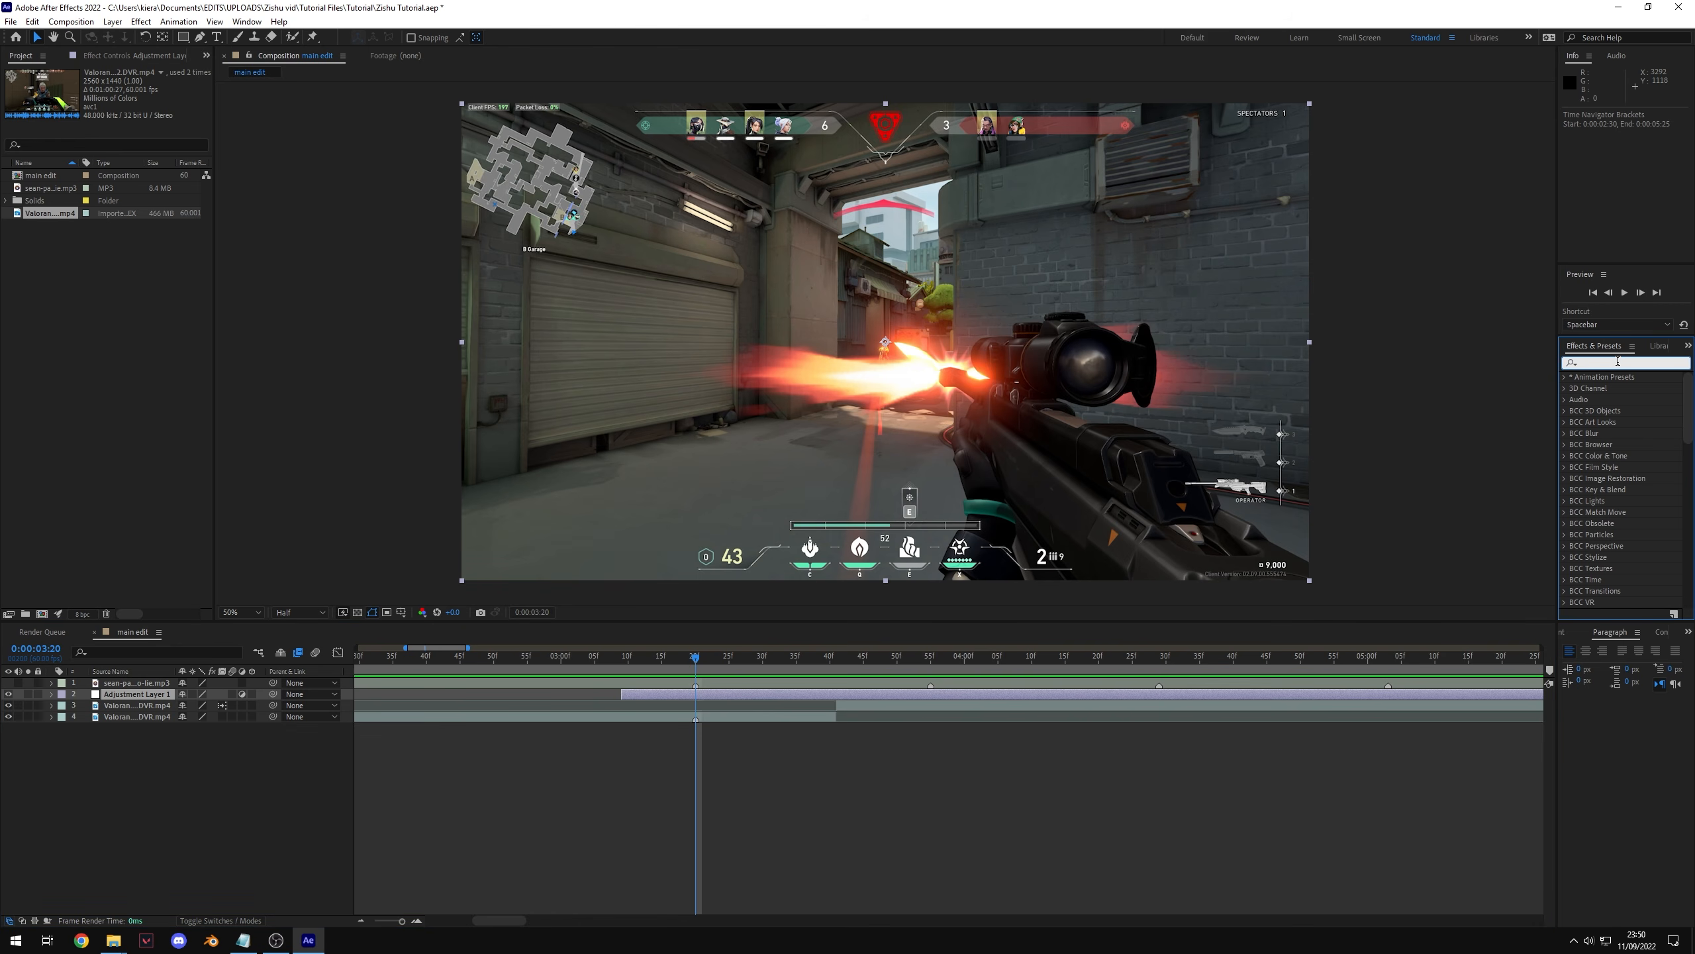
type("bright")
left_click_drag(1641, 456, 689, 657)
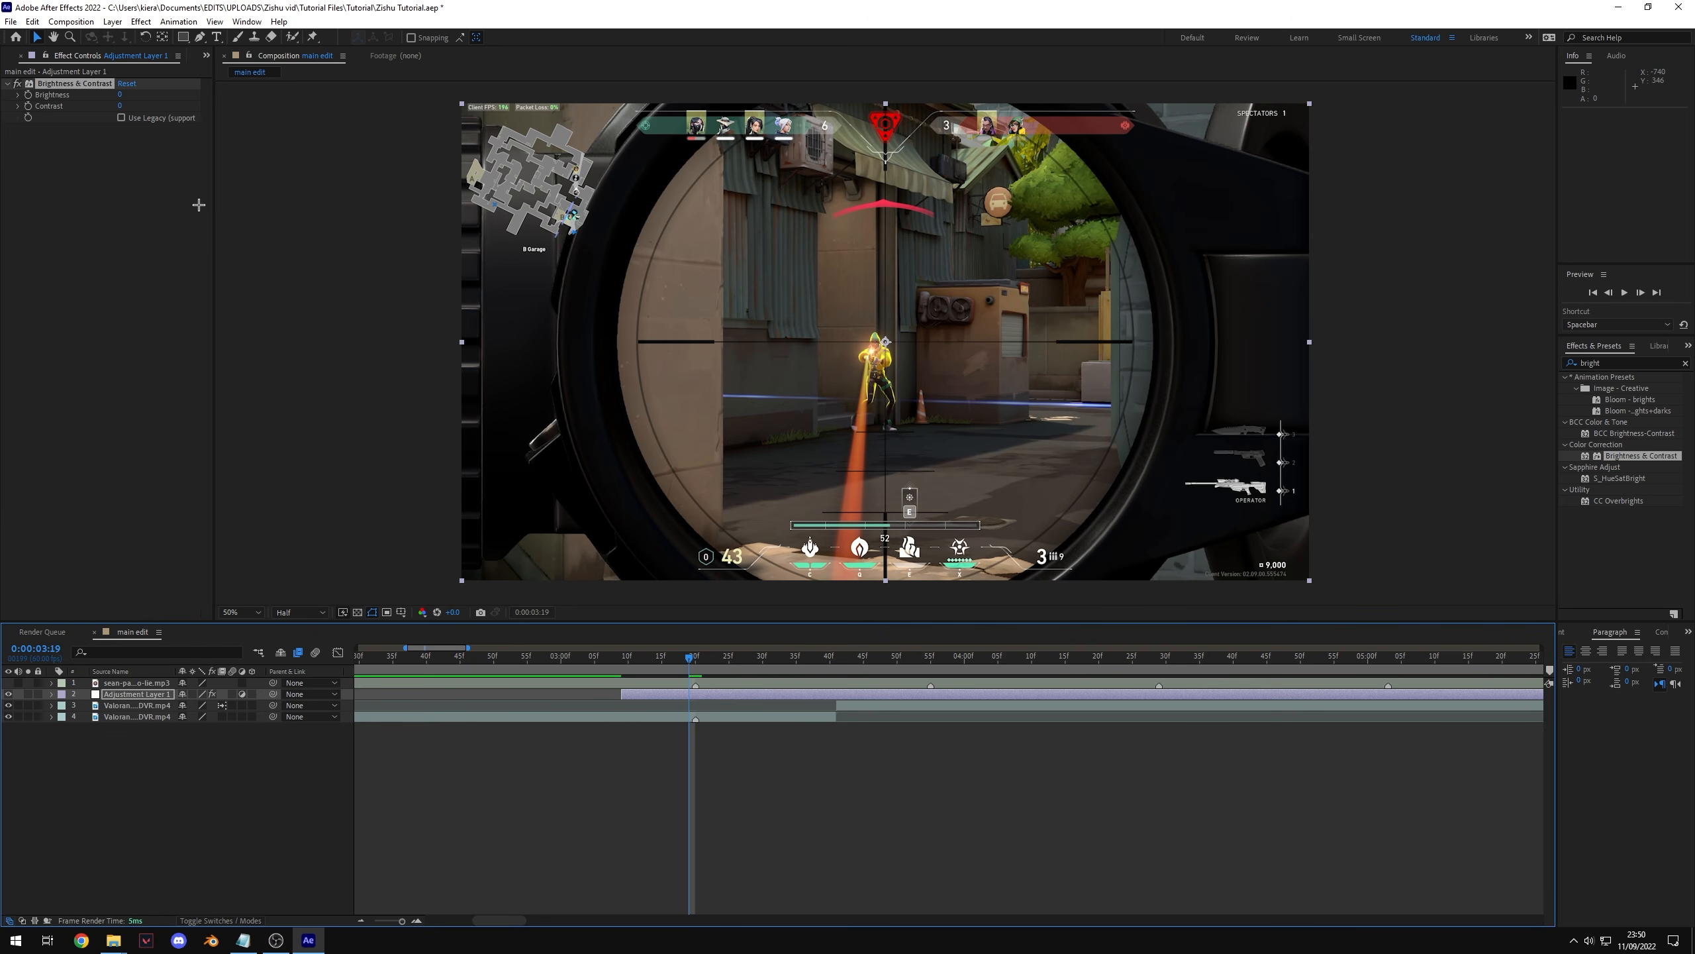
Step: Set a brightness keyframe of 100 at 0:00:03:20 on the adjustment layer
left_click(695, 657)
left_click(119, 95)
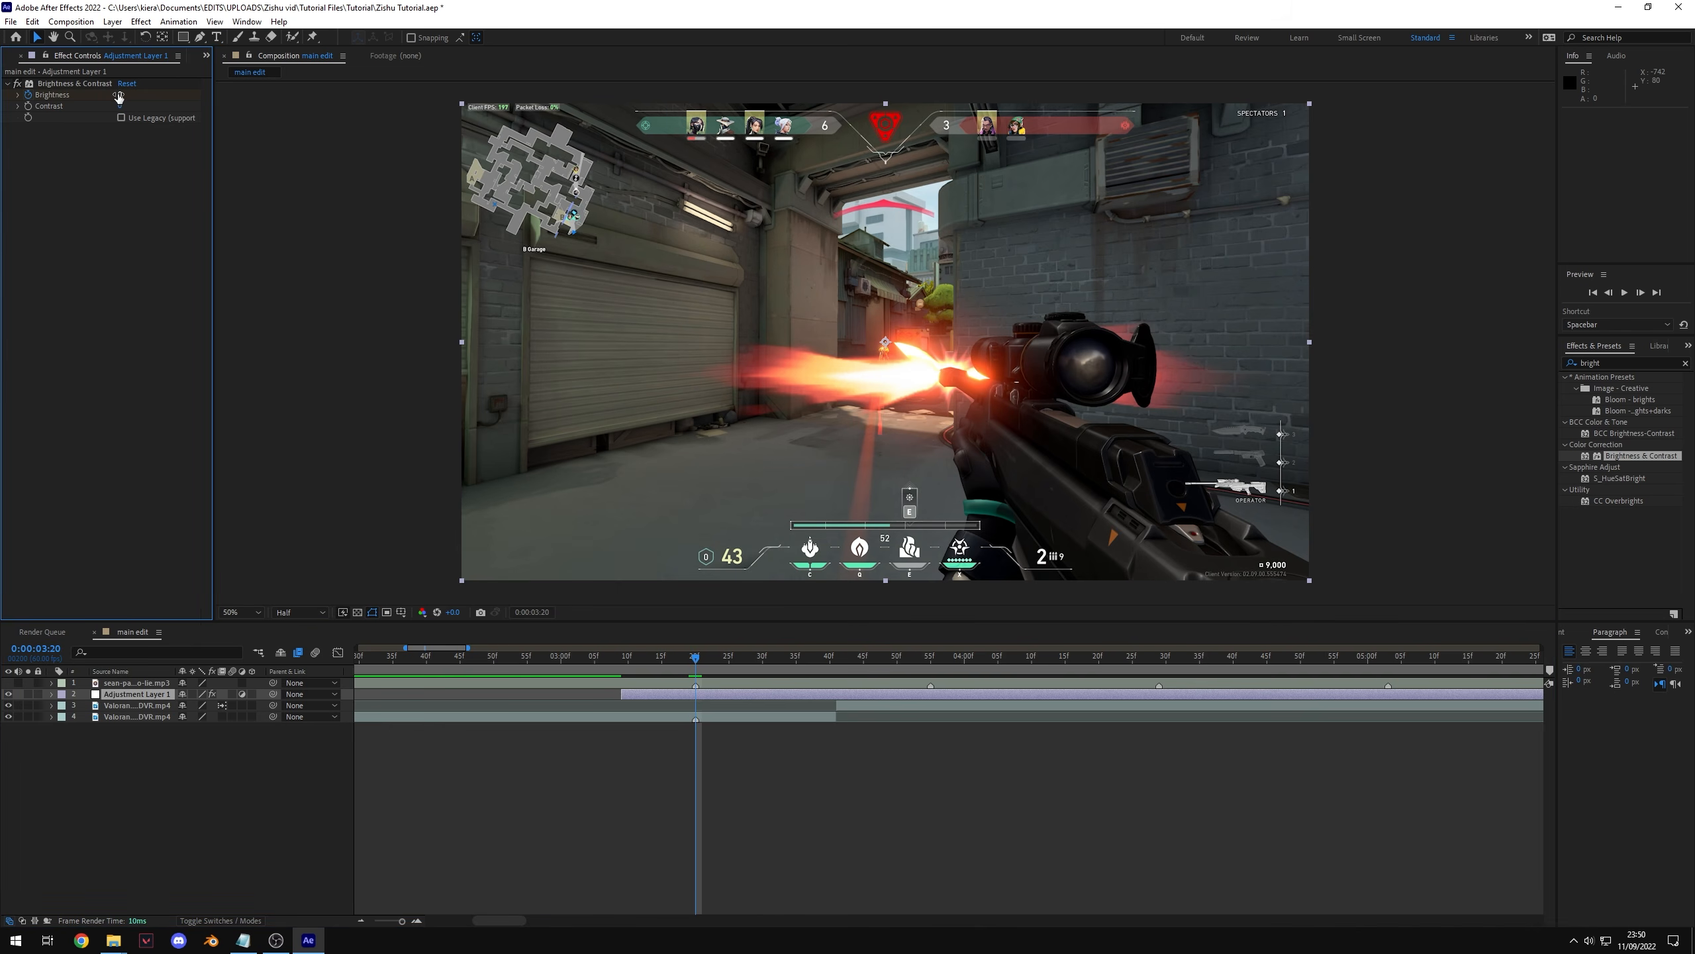
type("100")
key("Return")
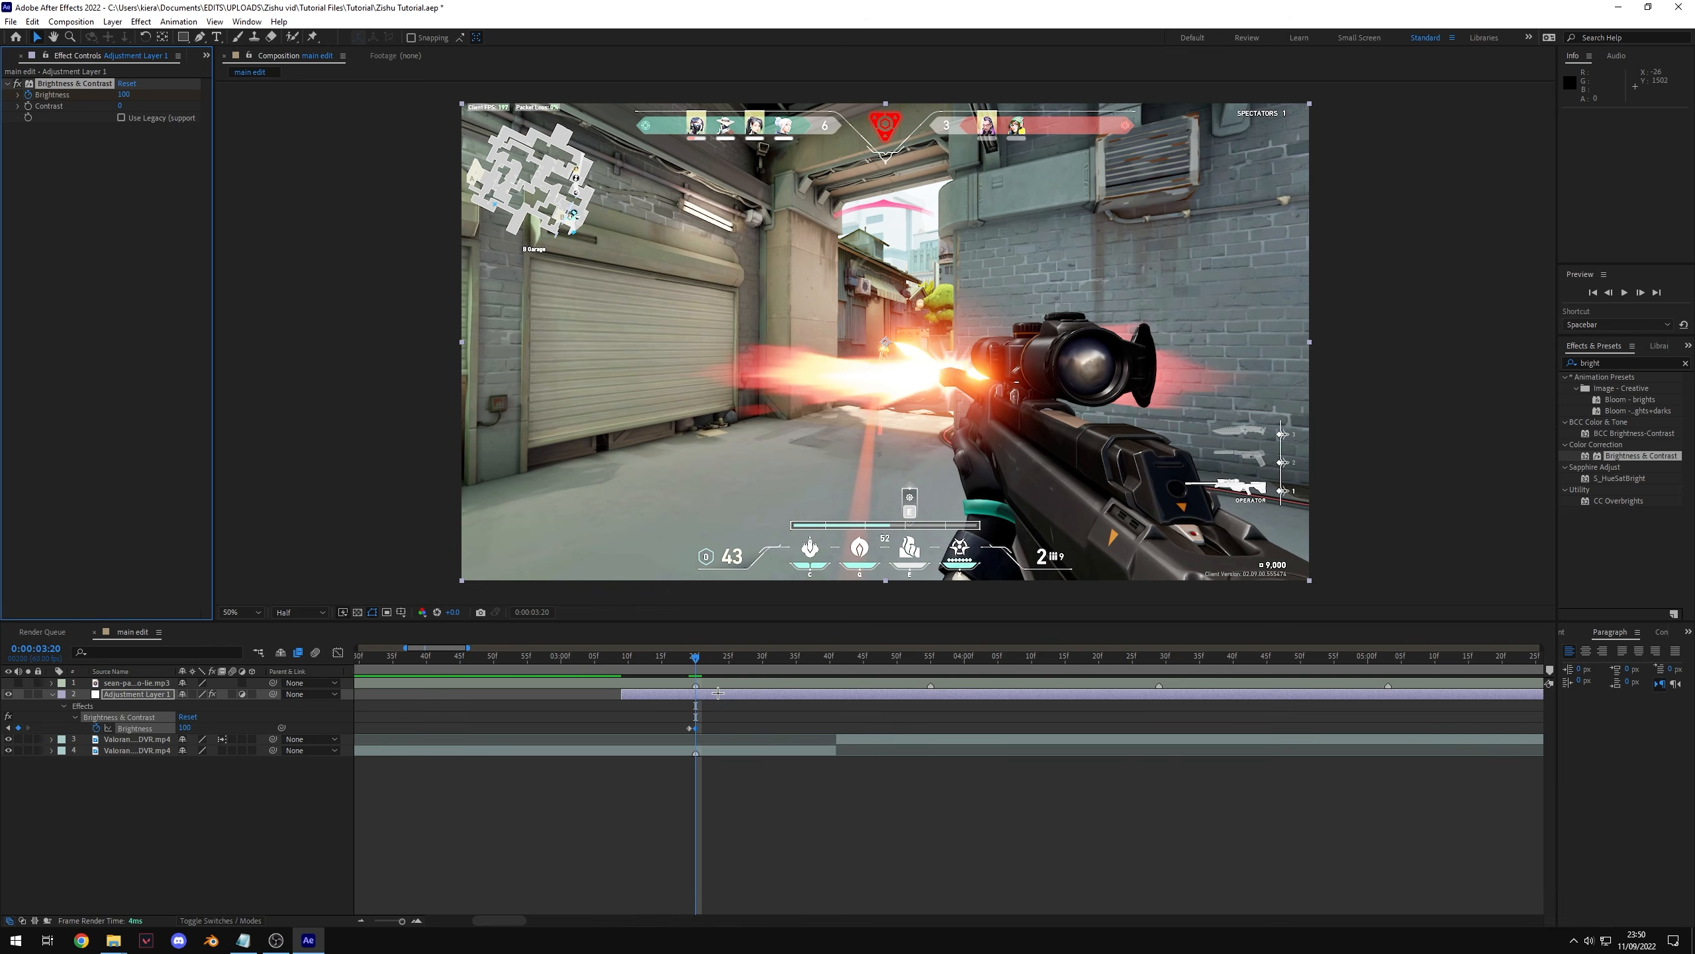
key("u")
left_click(715, 720)
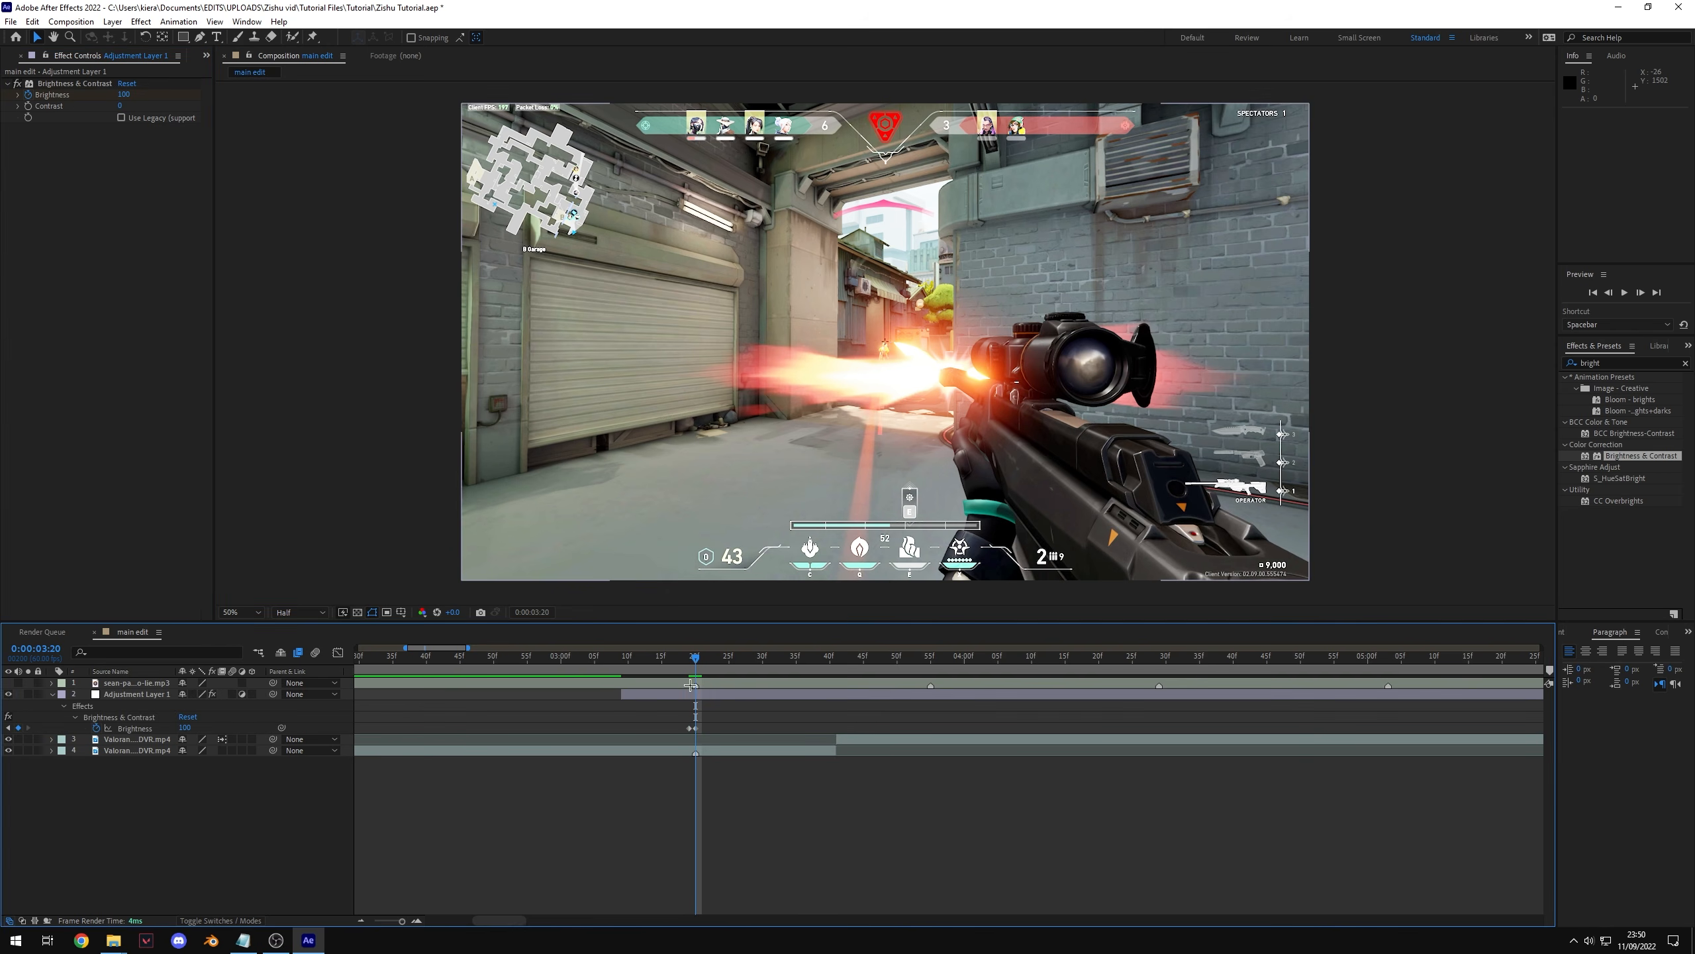
key("Page_Up")
left_click(696, 658)
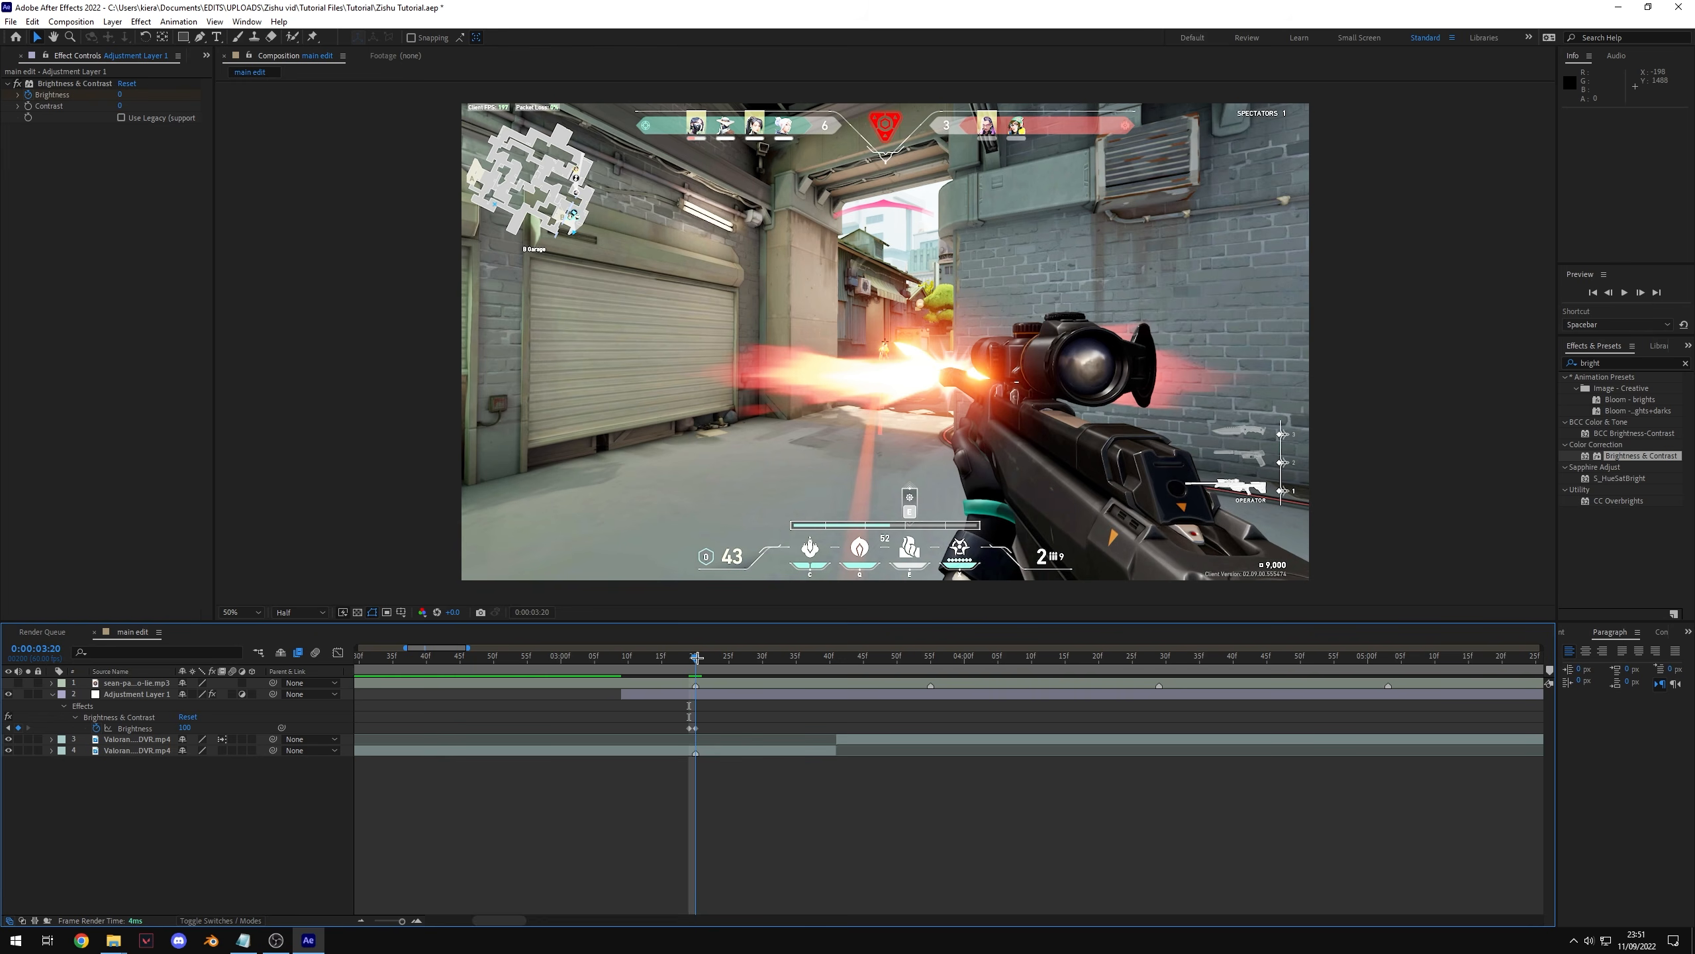
Step: Set a brightness keyframe of 0 at 0:00:04:35
left_click_drag(697, 658, 1199, 733)
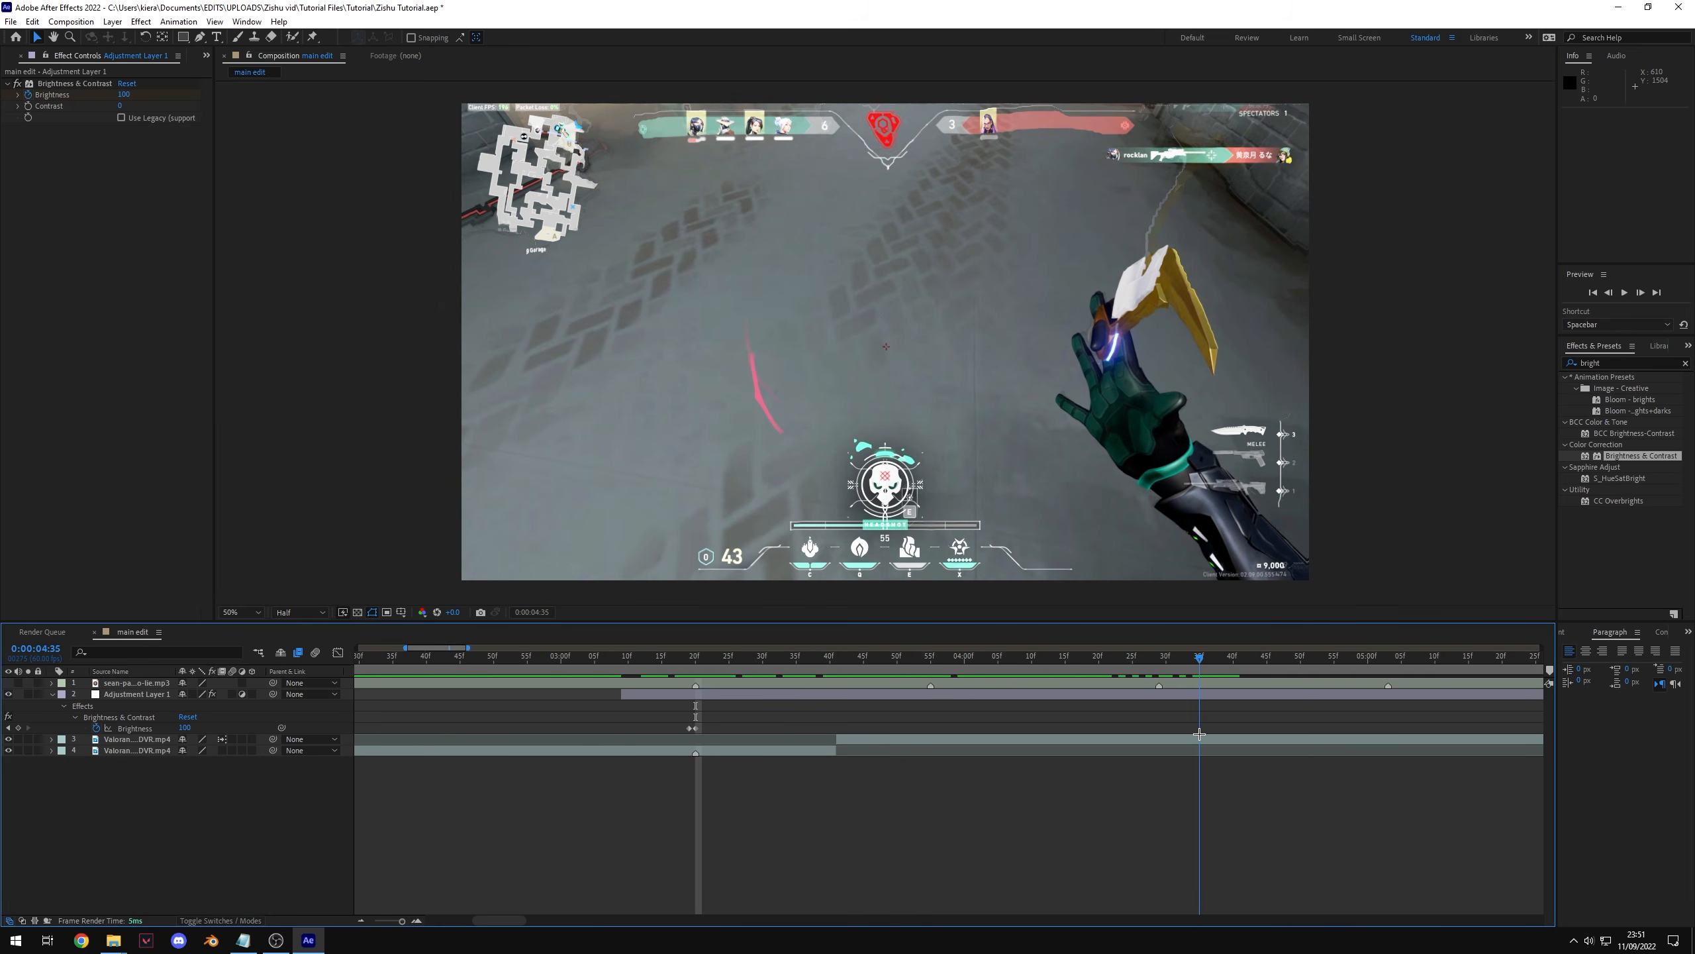
left_click(125, 95)
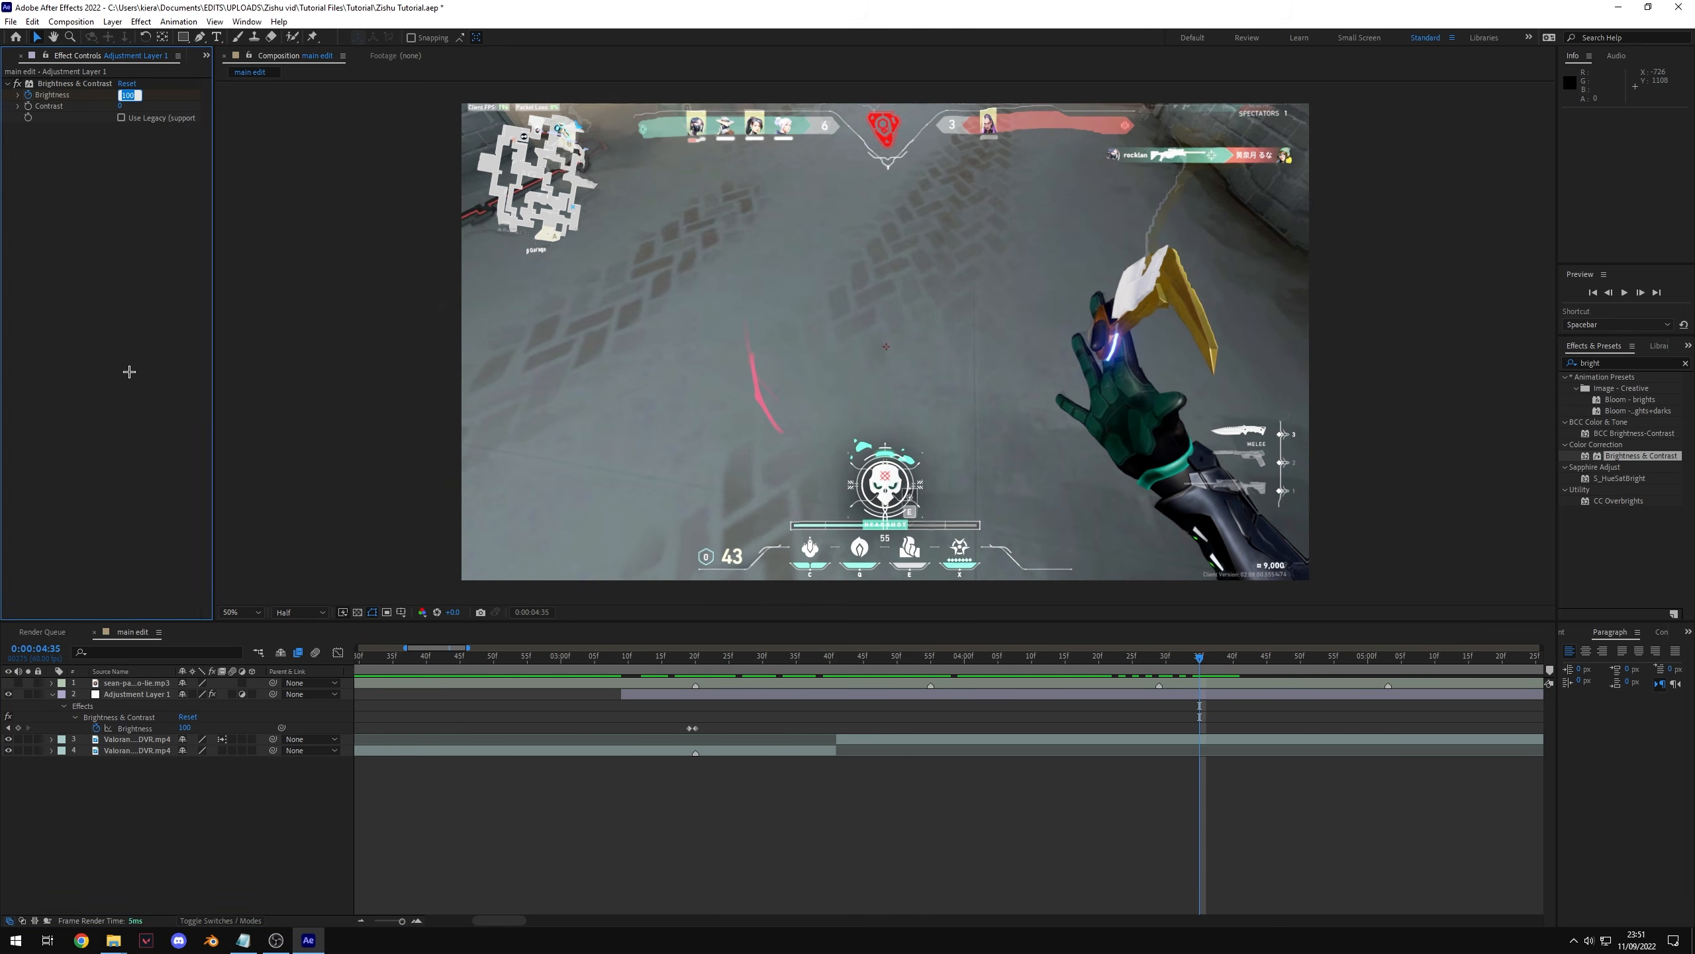
type("0")
key("Return")
left_click_drag(707, 676, 695, 726)
Step: Search the effects for lens blur and apply Camera Lens Blur to the adjustment layer
left_click(1616, 366)
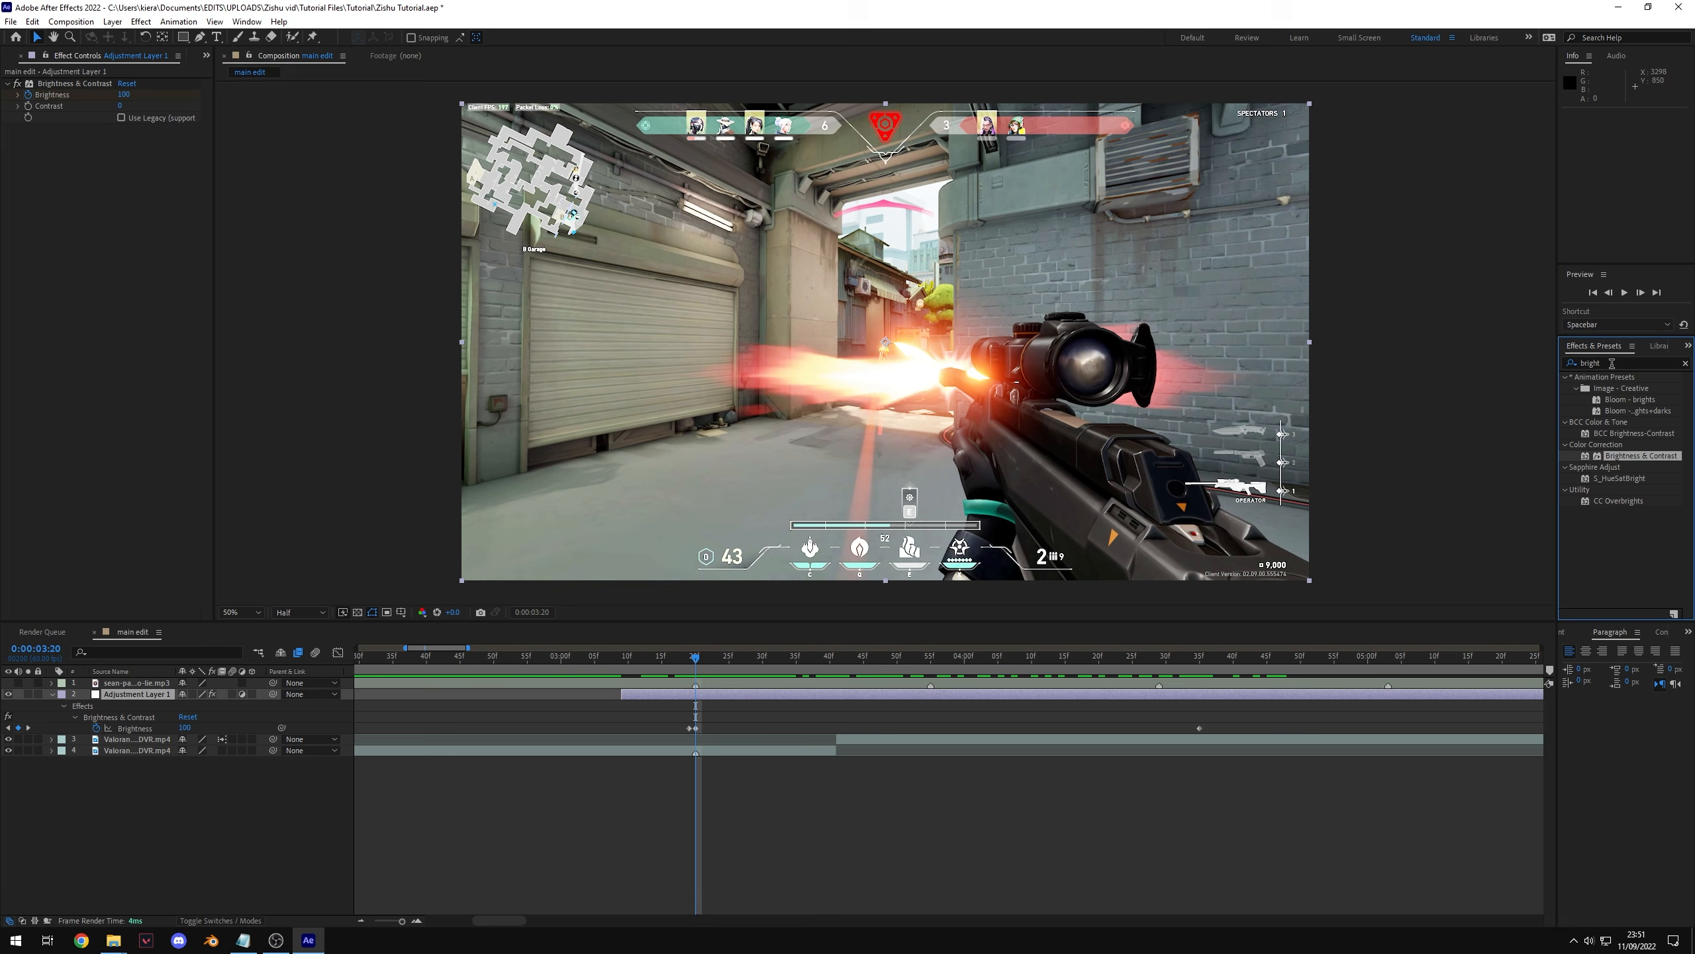
left_click(1612, 363)
type("lens")
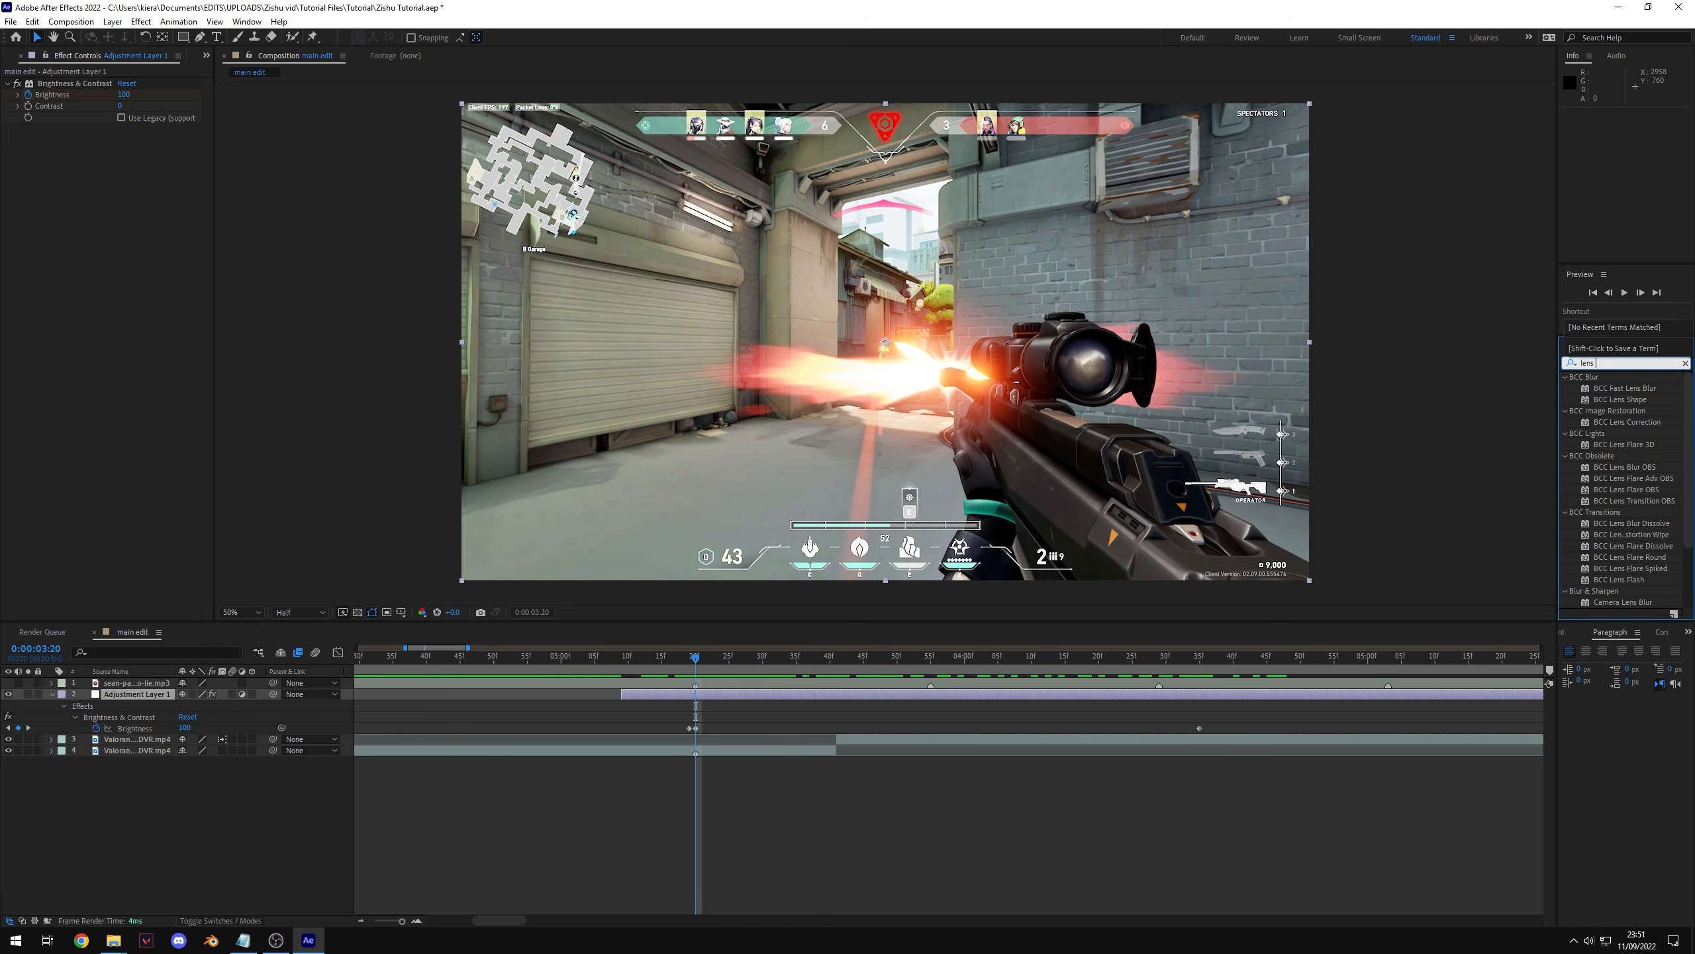
type(" blur")
left_click_drag(1623, 455, 698, 701)
key("Page_Up")
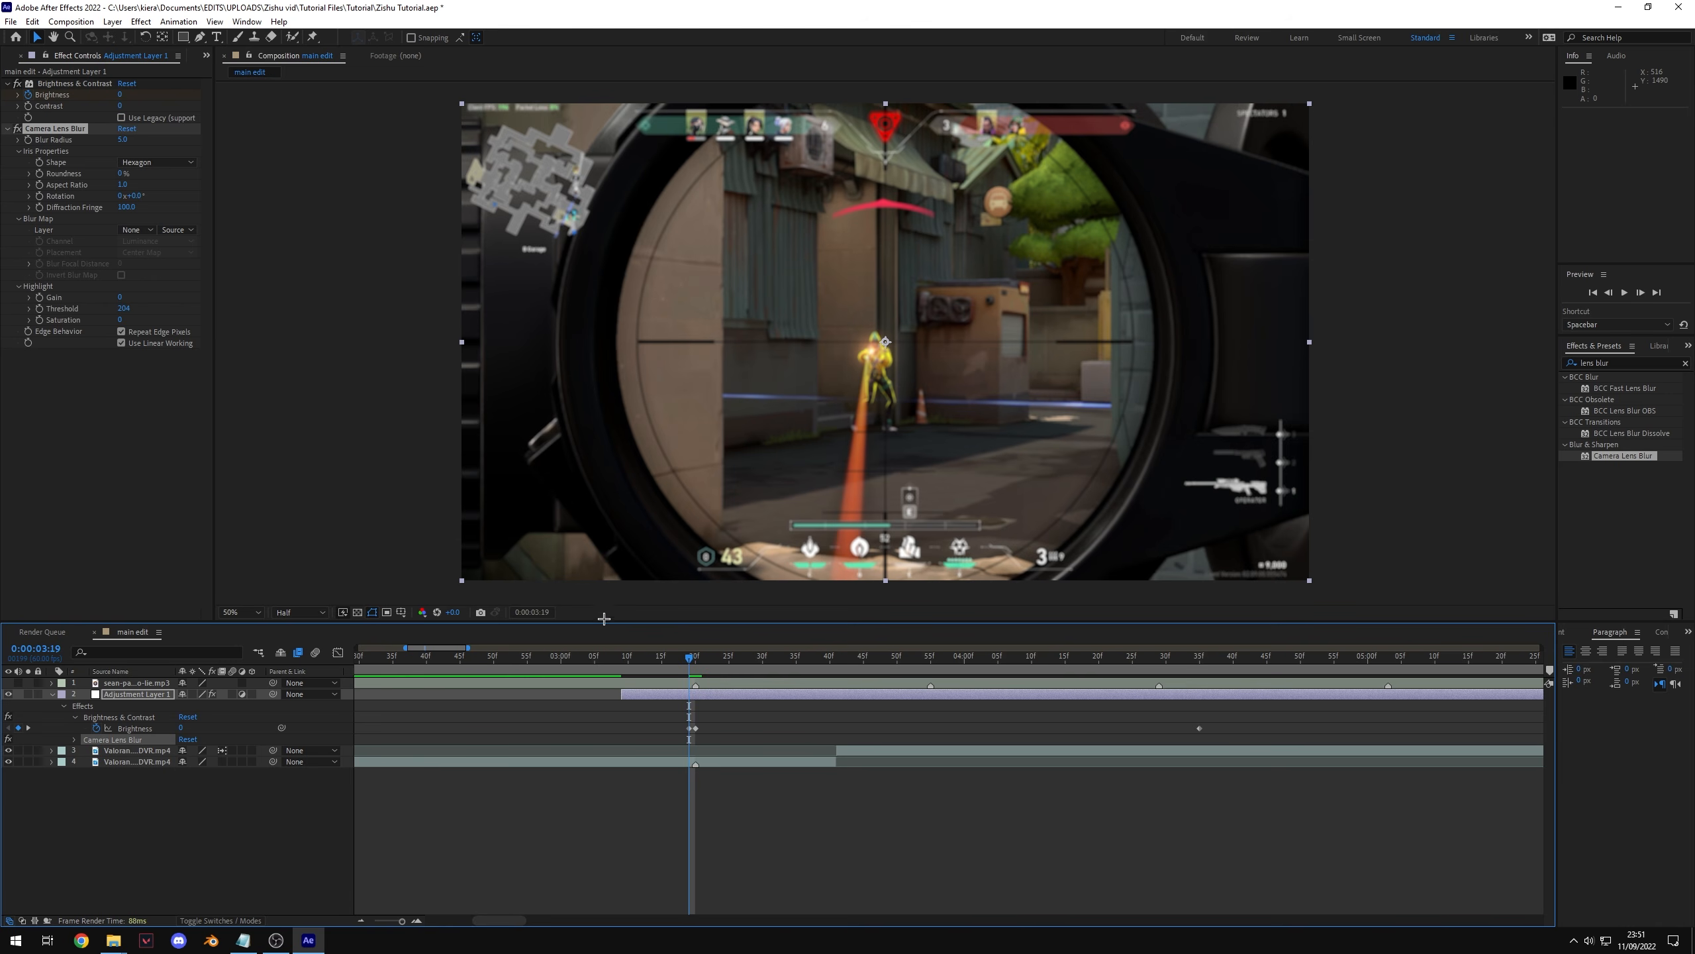
Step: Keyframe the Camera Lens Blur radius at 0 on 0:00:03:19 and 14 on 0:00:03:20
left_click(122, 140)
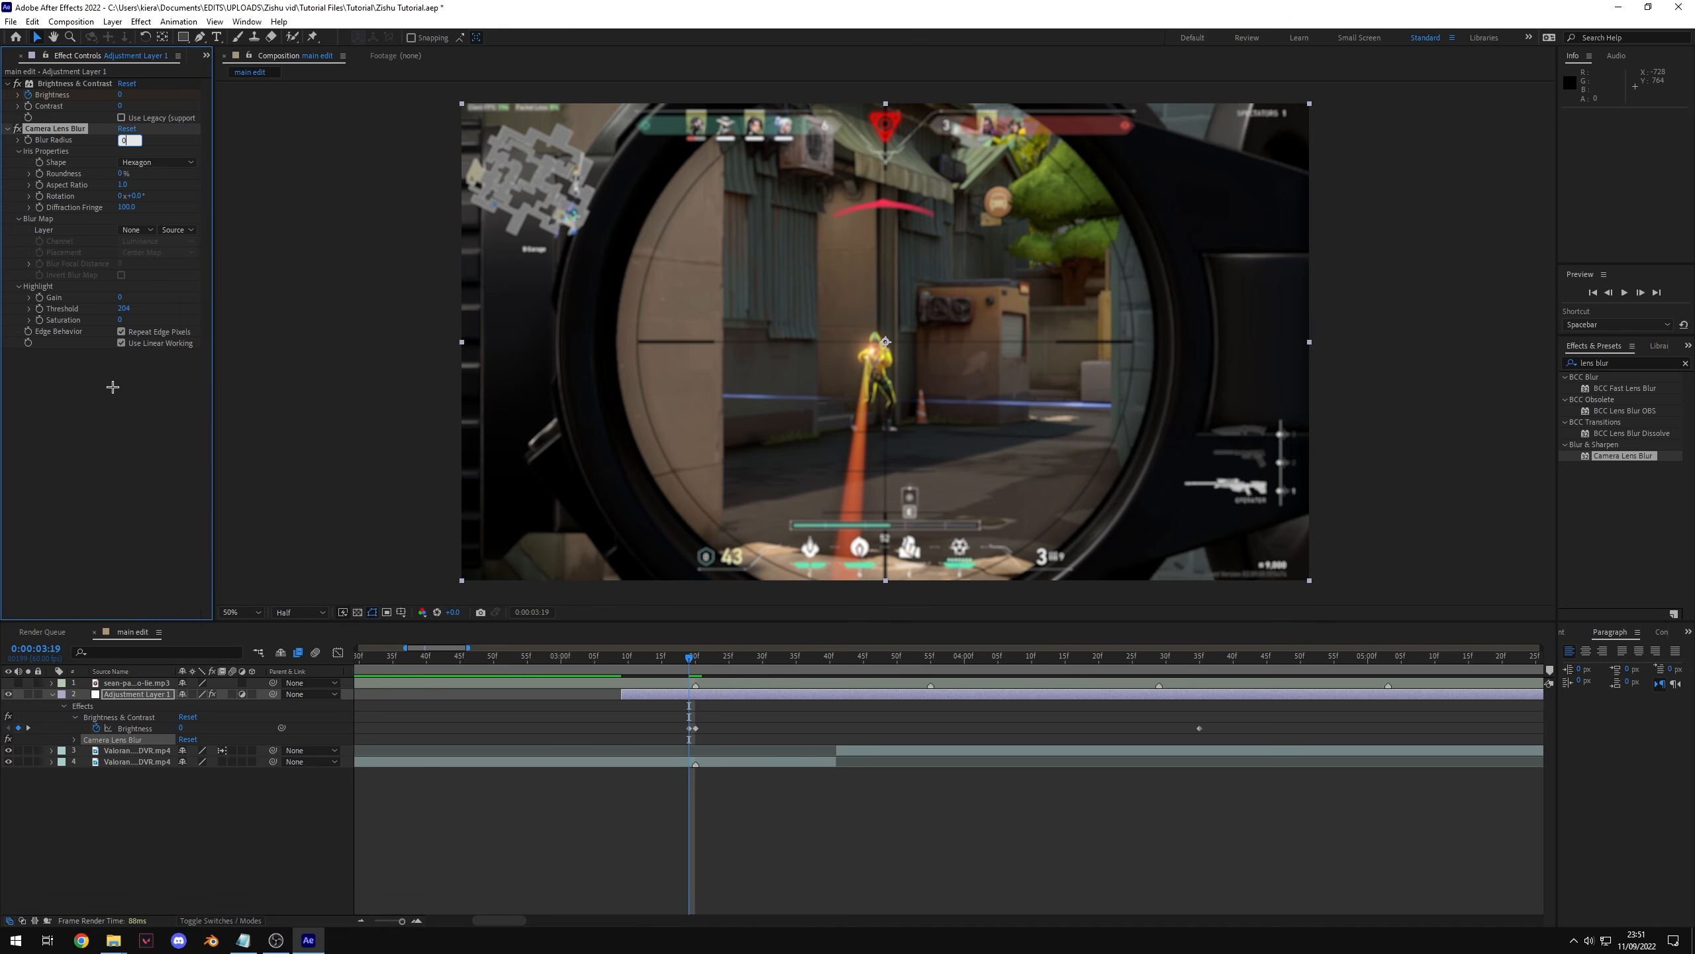
key("Return")
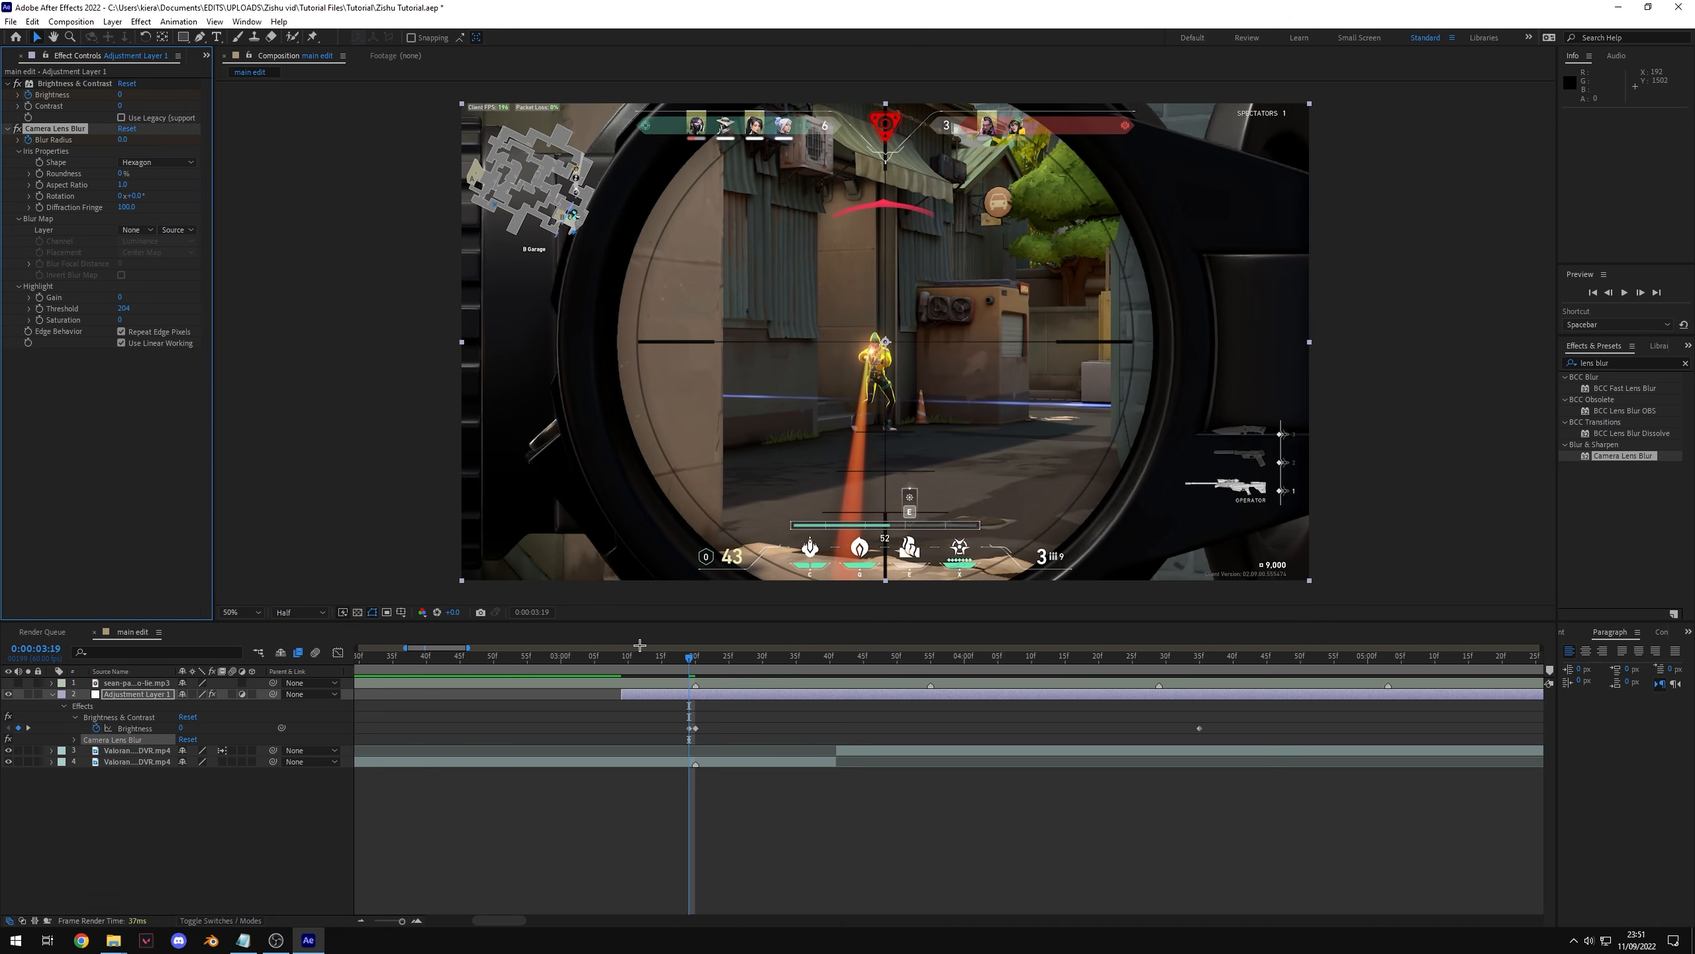
key("Page_Down")
left_click_drag(125, 141, 147, 152)
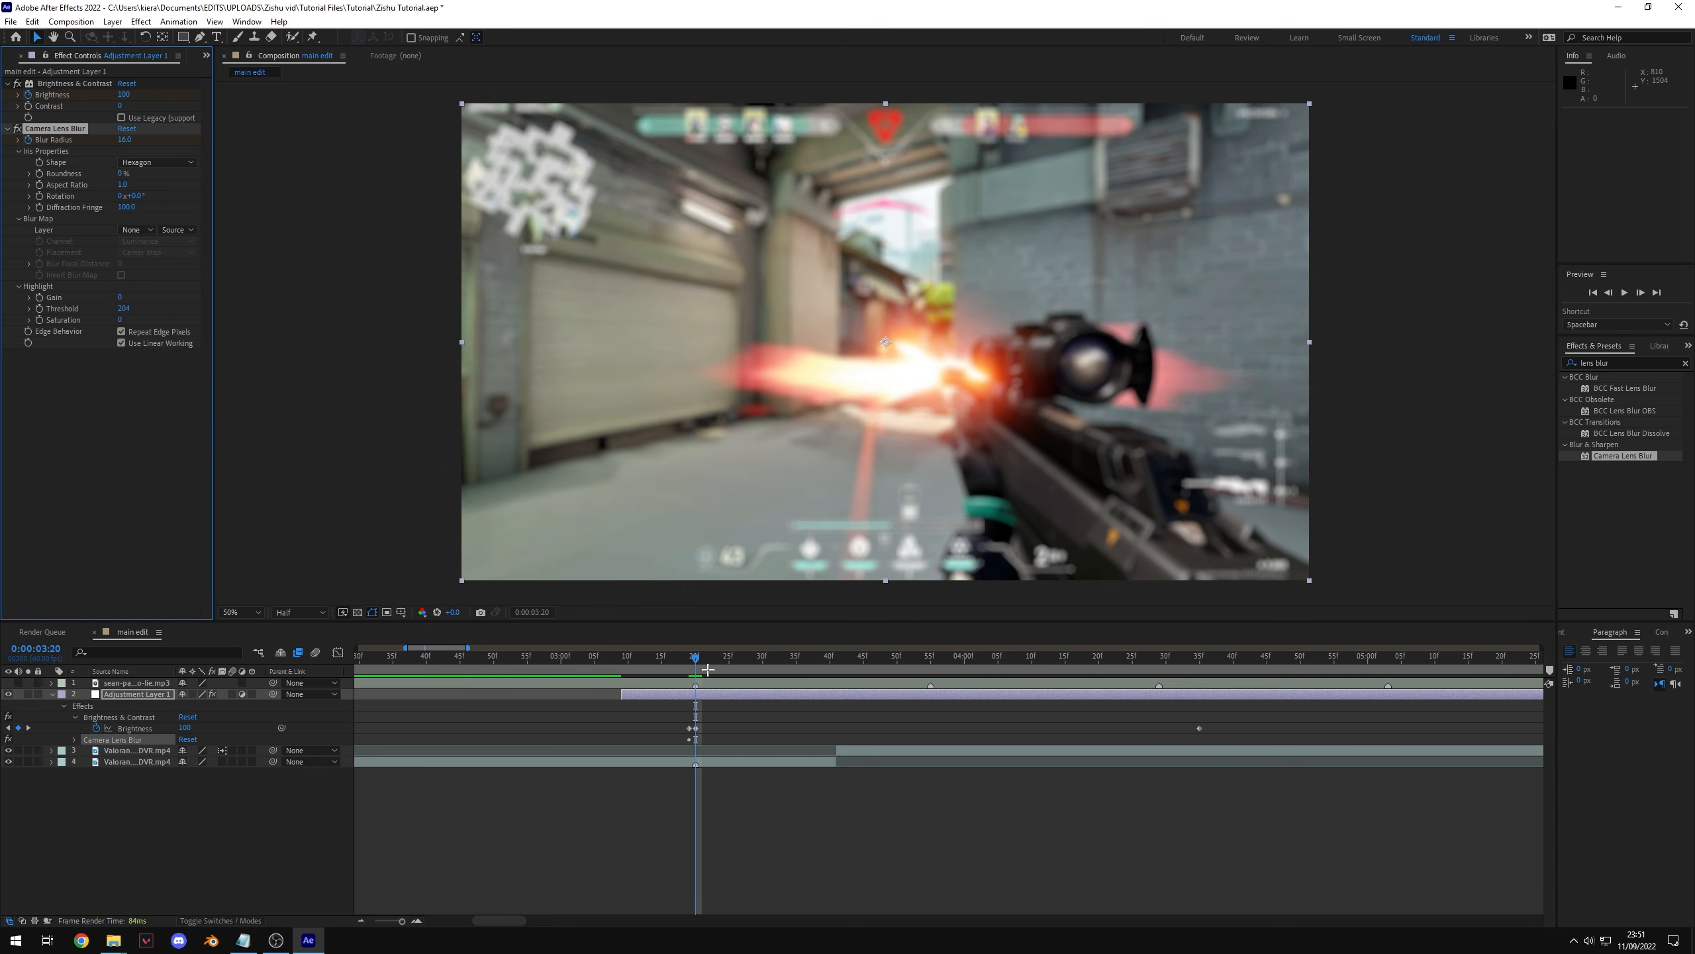
left_click(667, 698)
key("u")
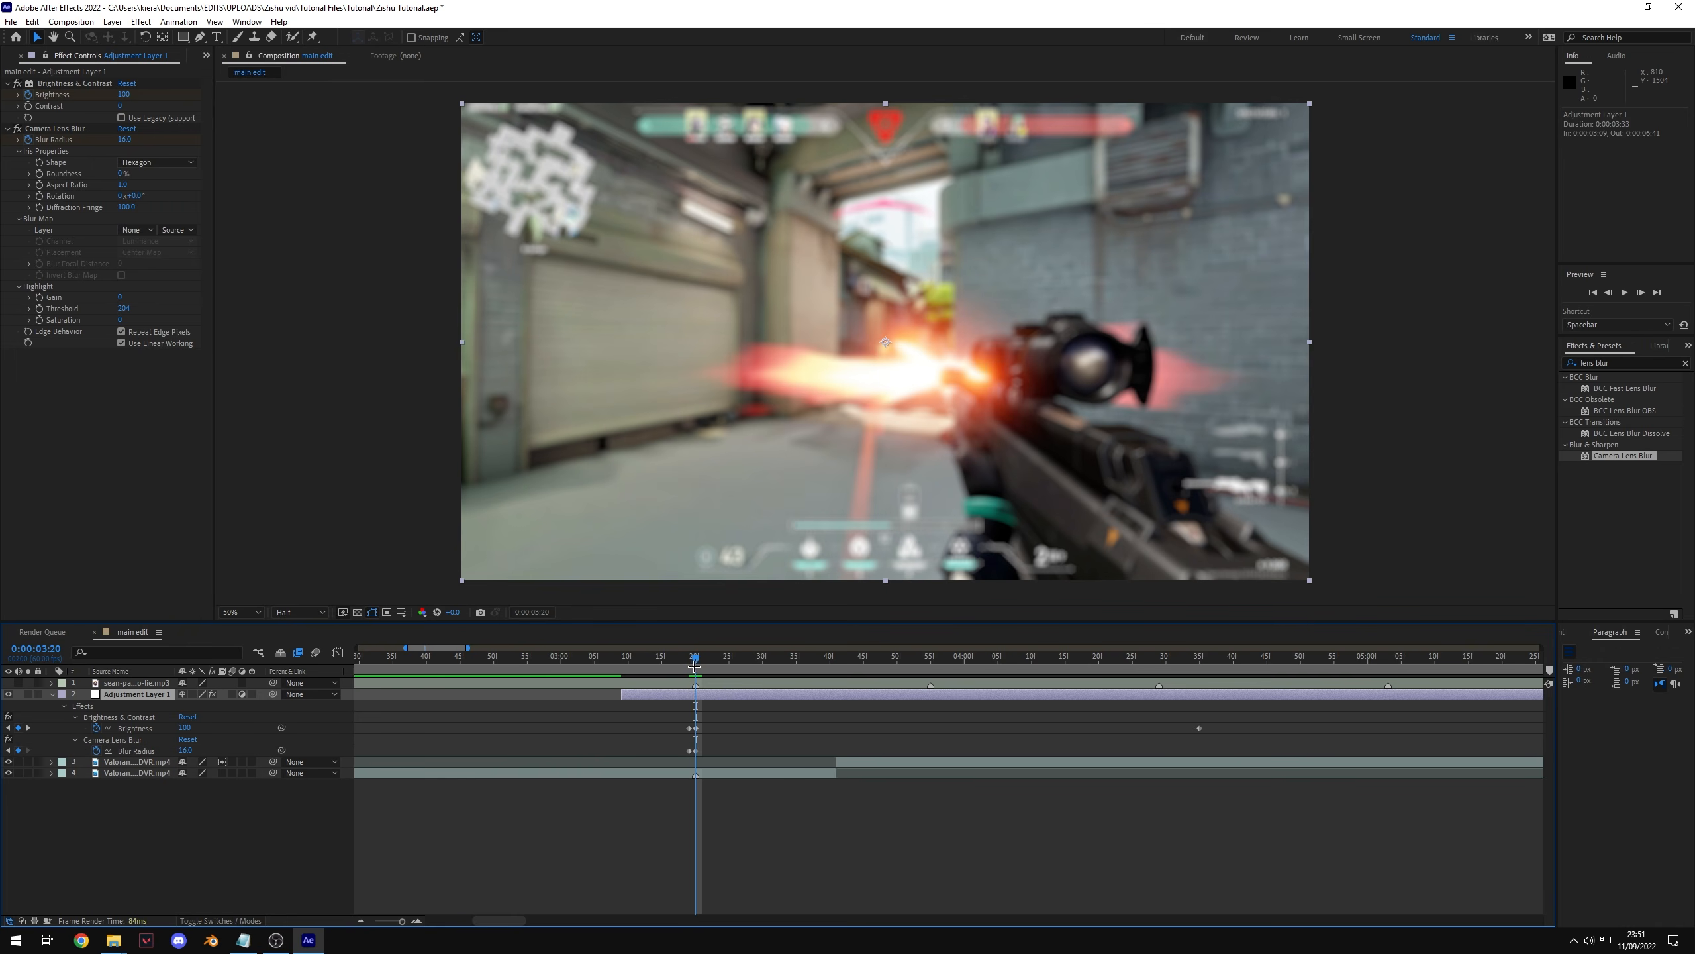
Step: Set a blur radius keyframe of 0 at 0:00:04:35 on the adjustment layer
key("space")
key("space")
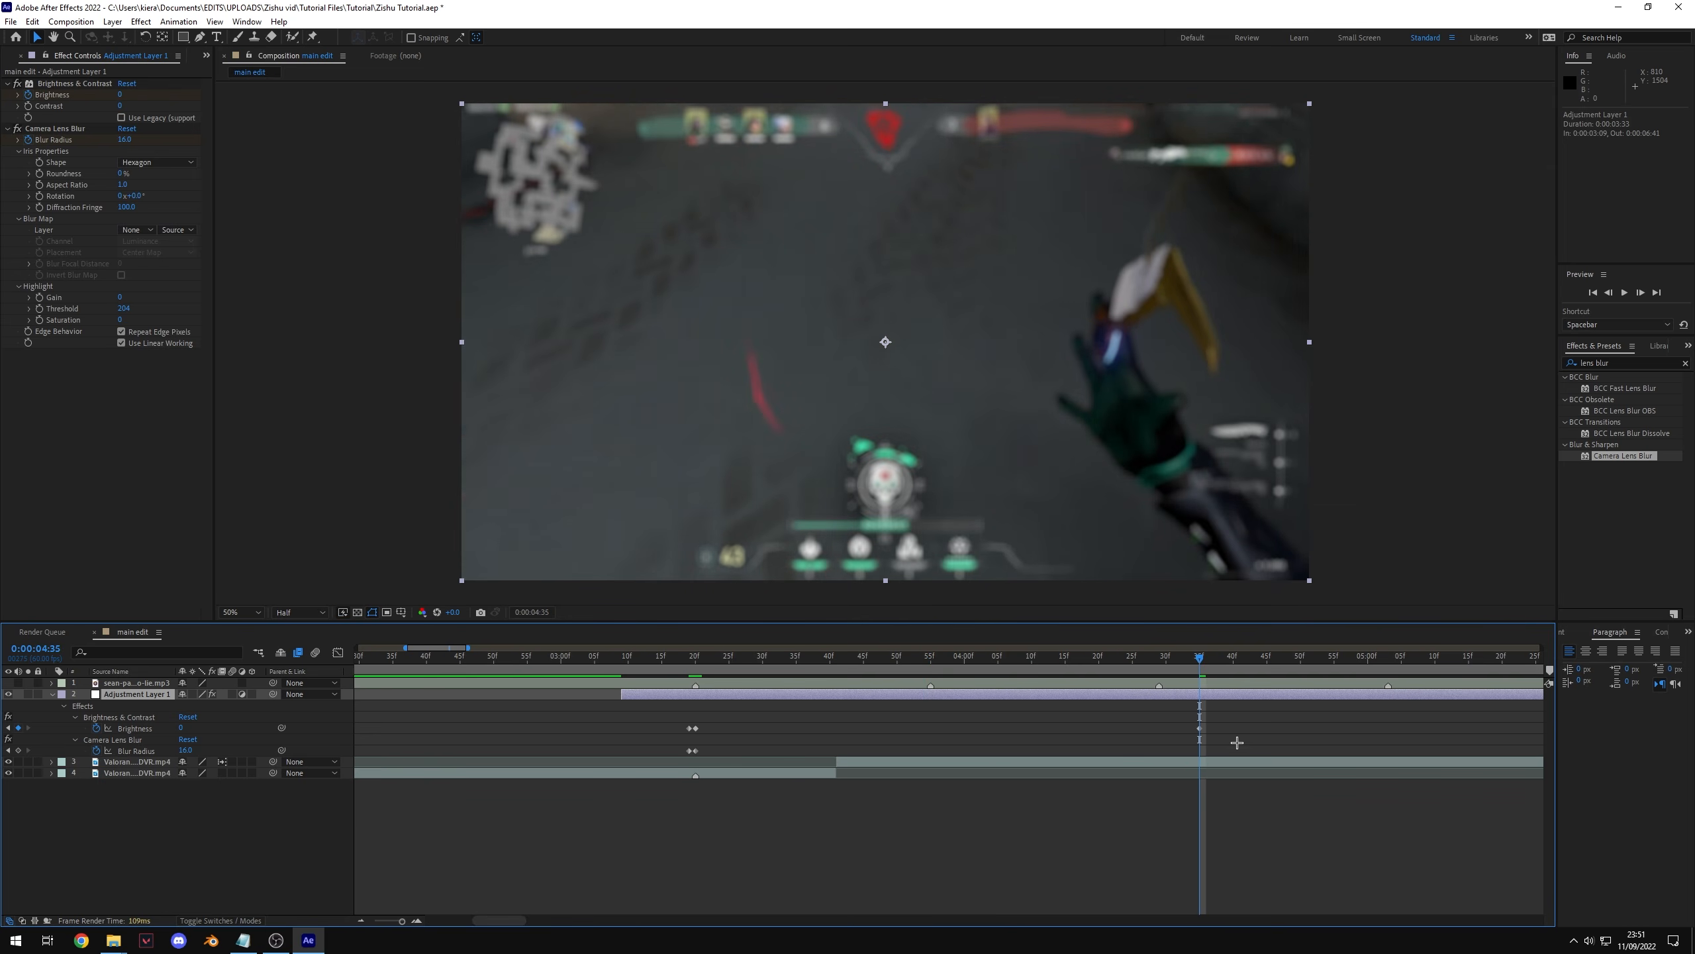
left_click(124, 140)
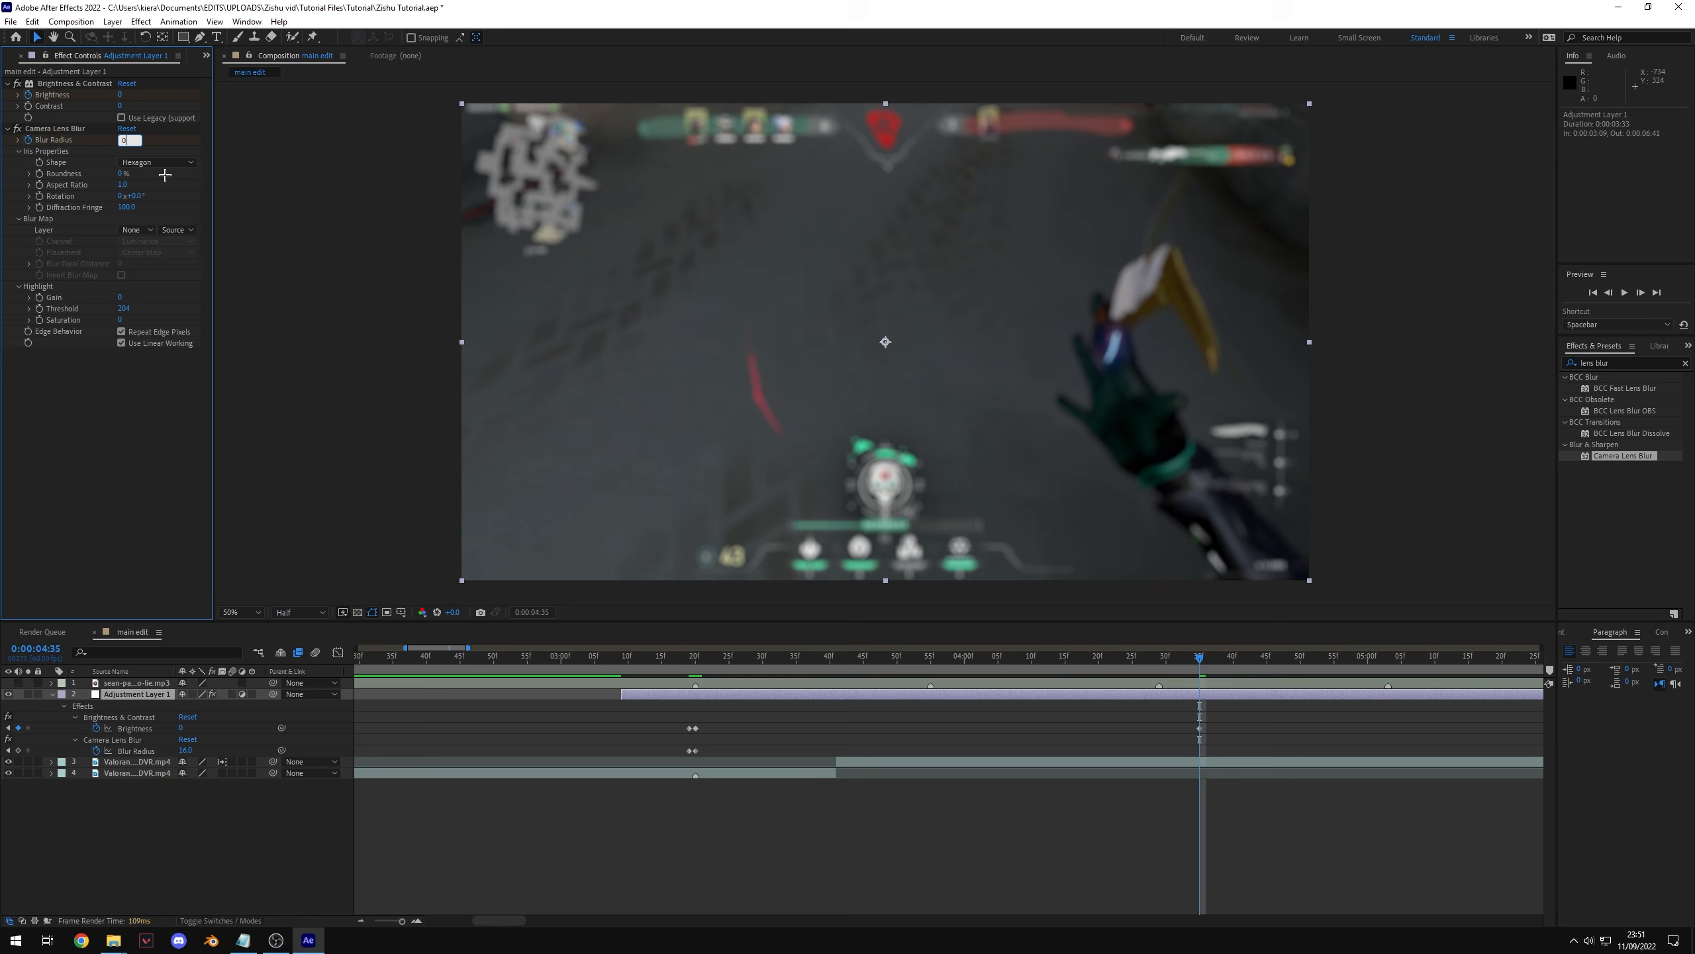
key("Return")
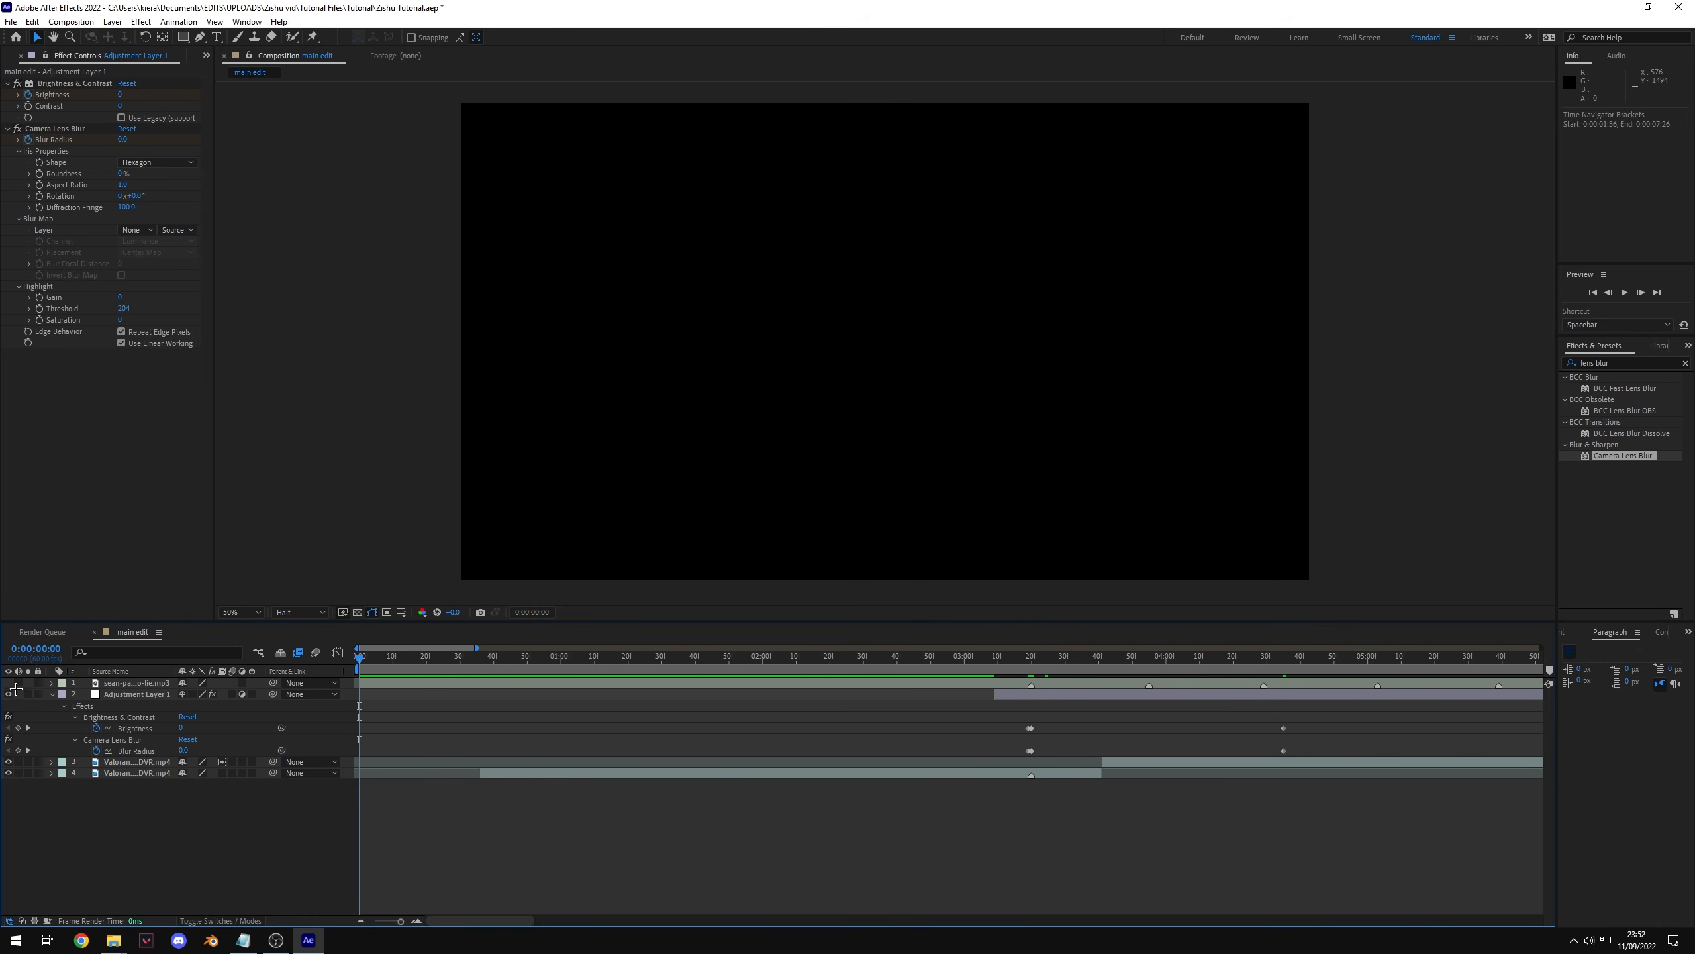
Step: Preview the flash and blur section of the composition
left_click(18, 683)
key("minus")
left_click(681, 659)
left_click_drag(682, 661, 321, 670)
key("space")
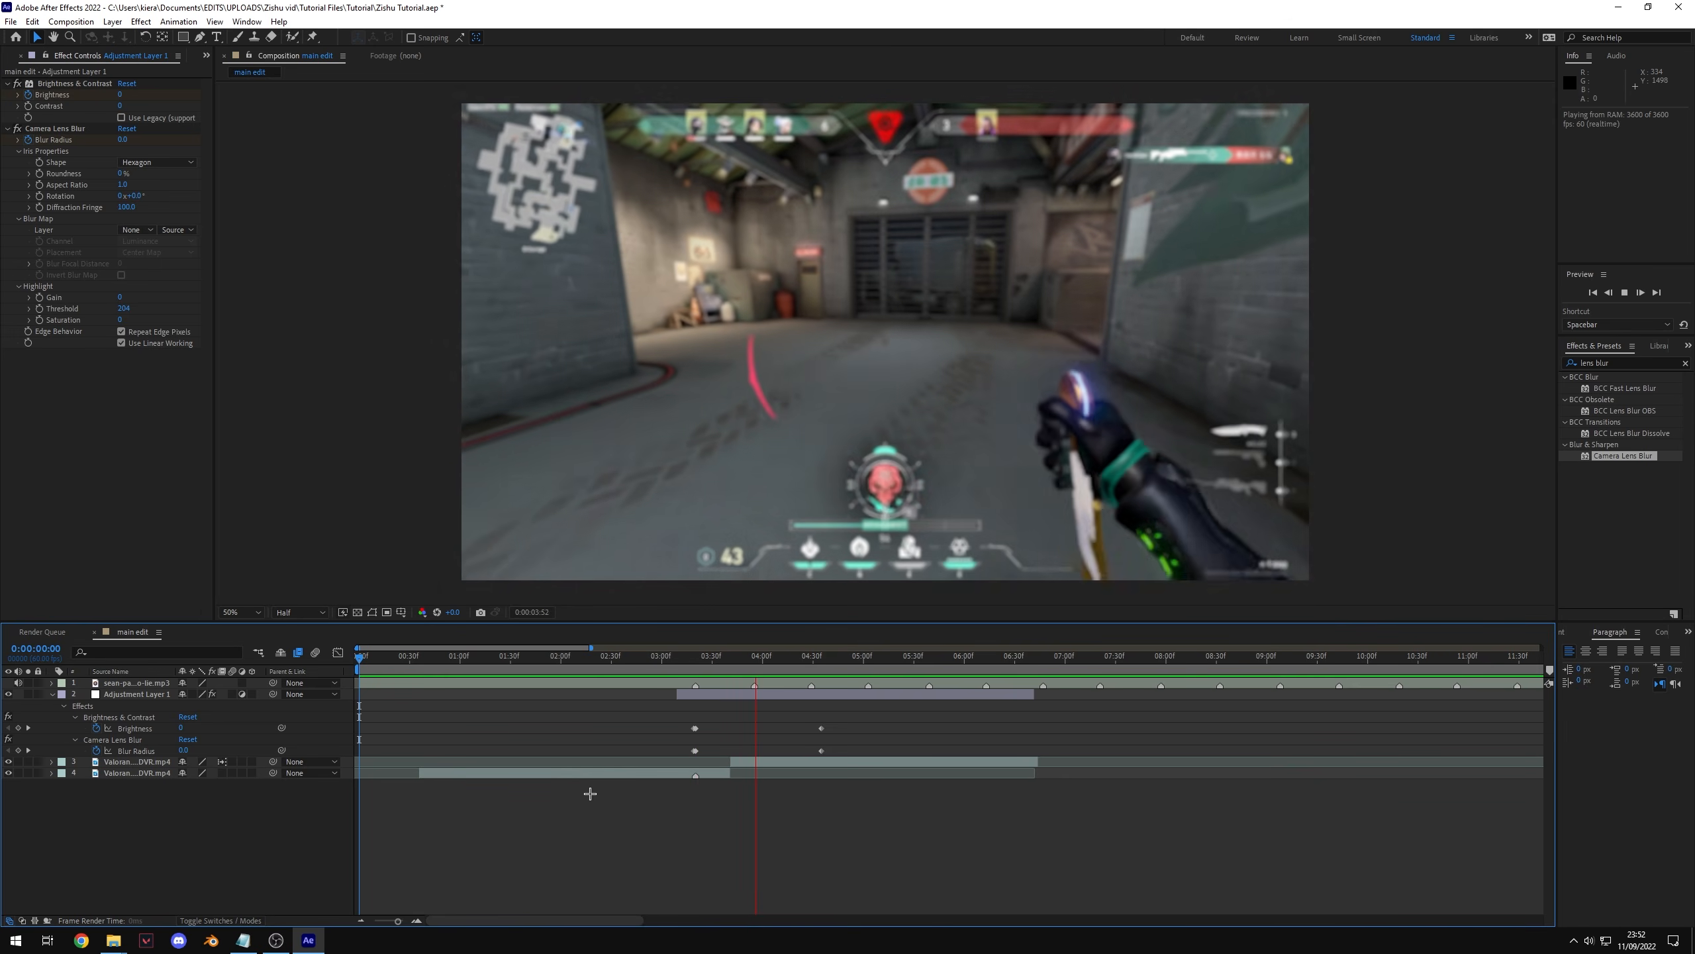
key("space")
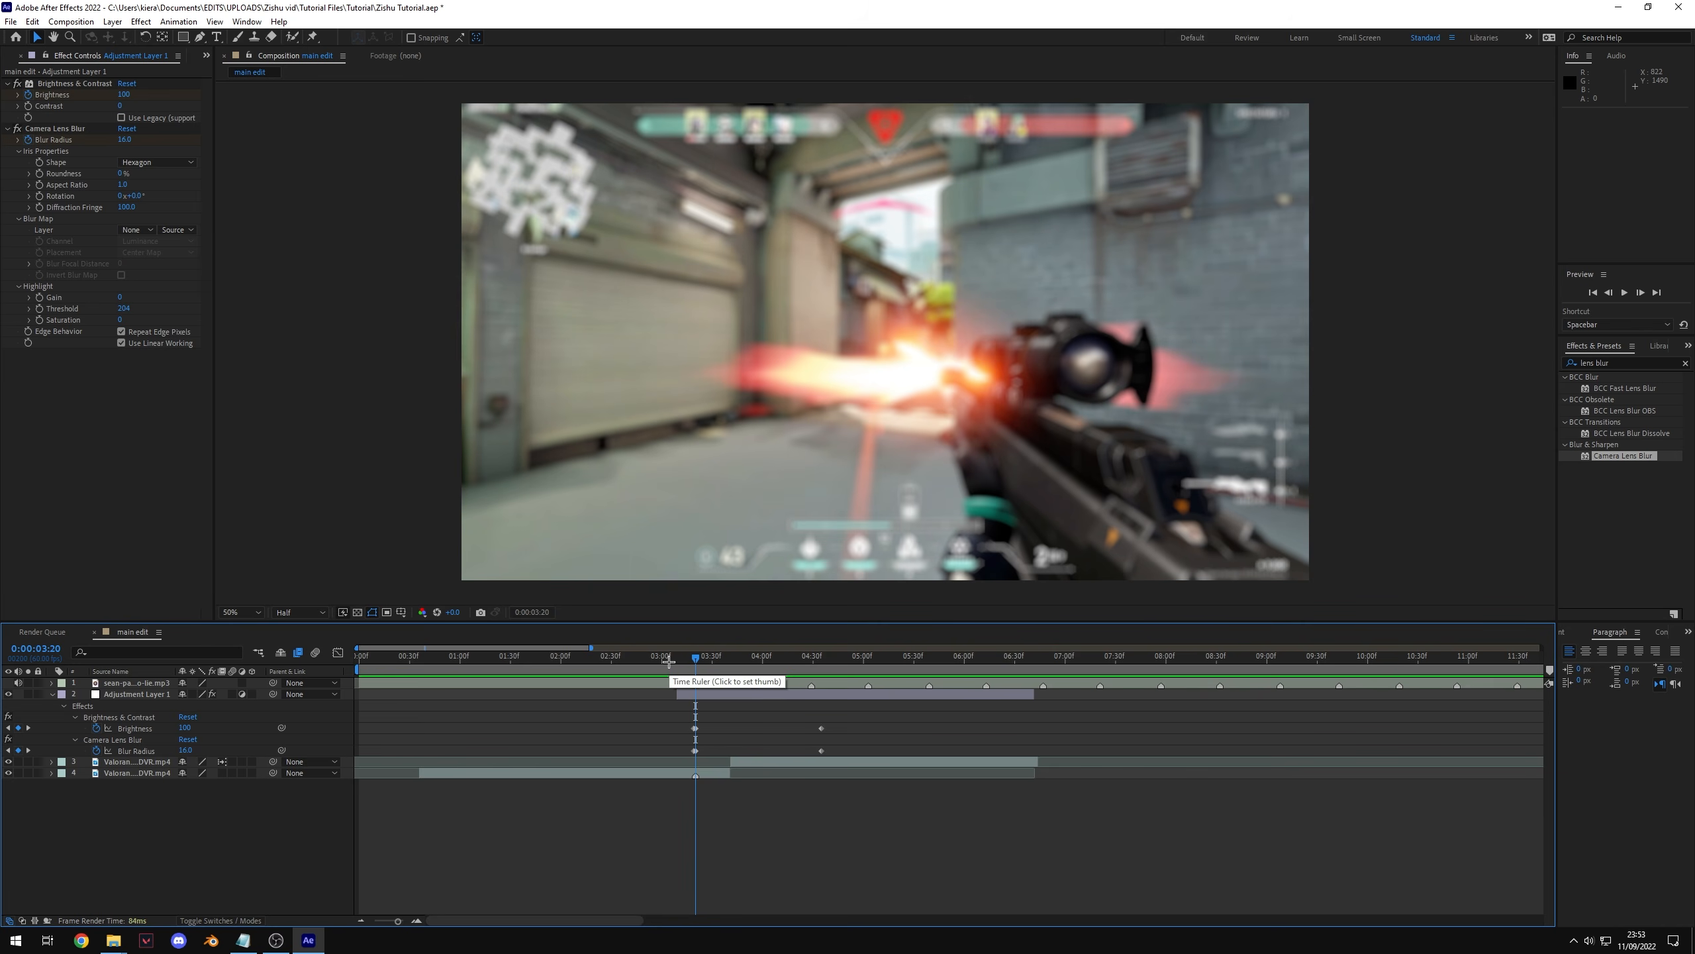
left_click_drag(823, 662, 705, 698)
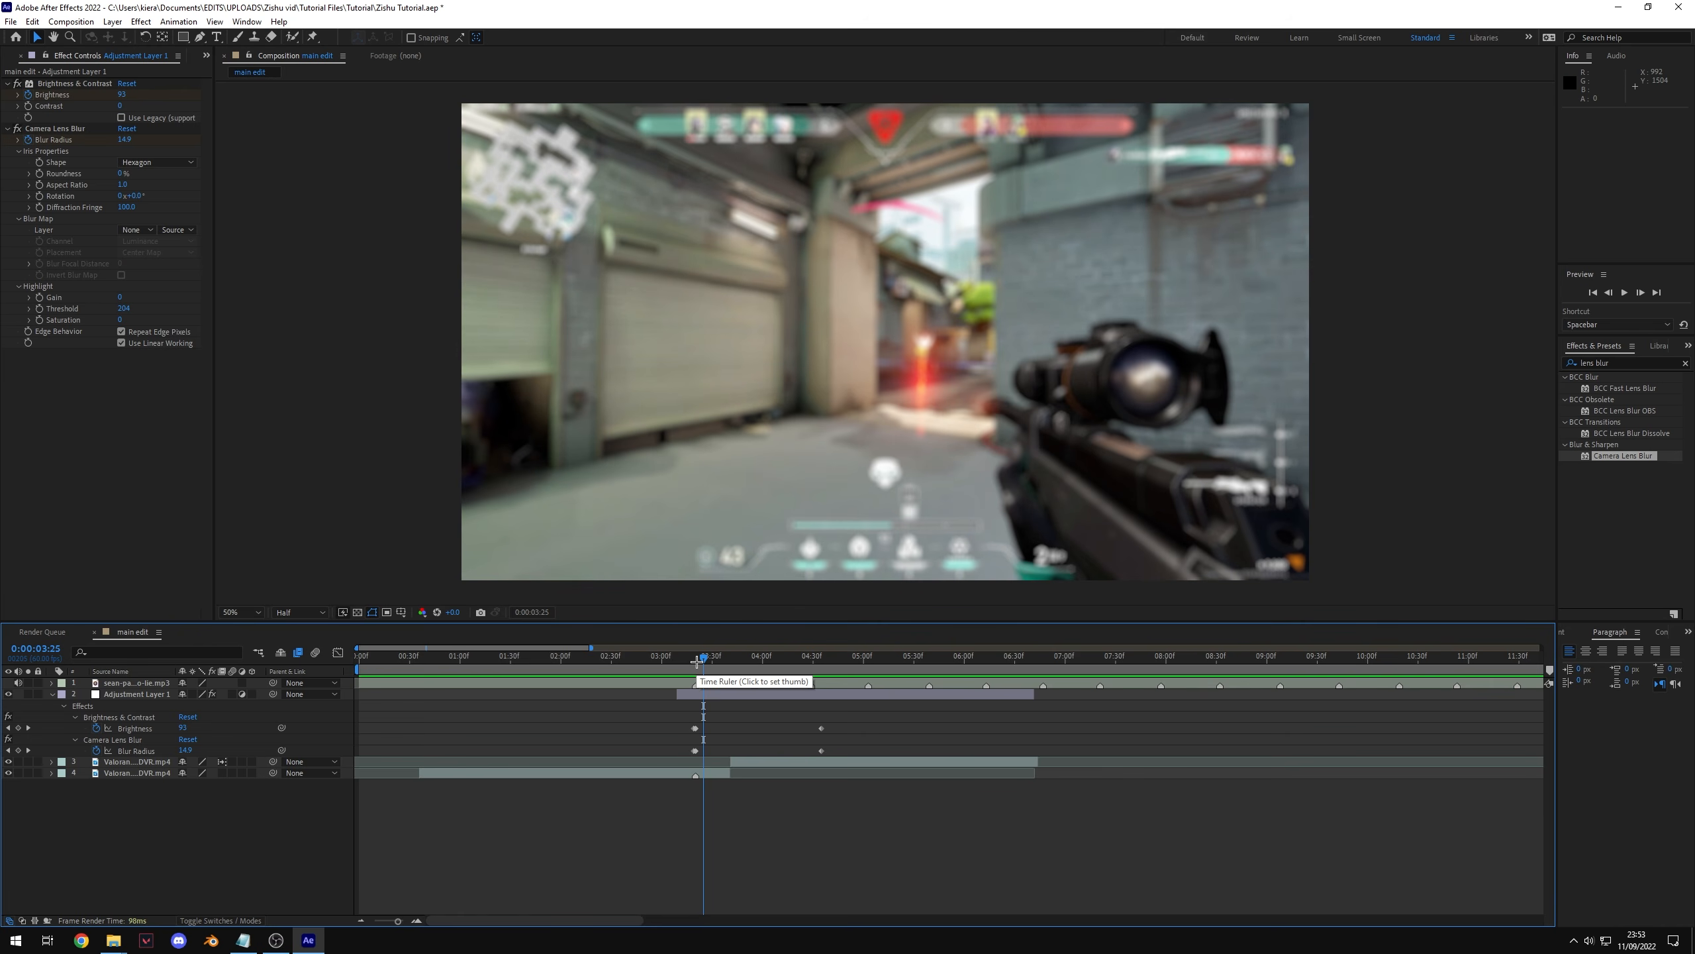
left_click_drag(696, 661, 695, 661)
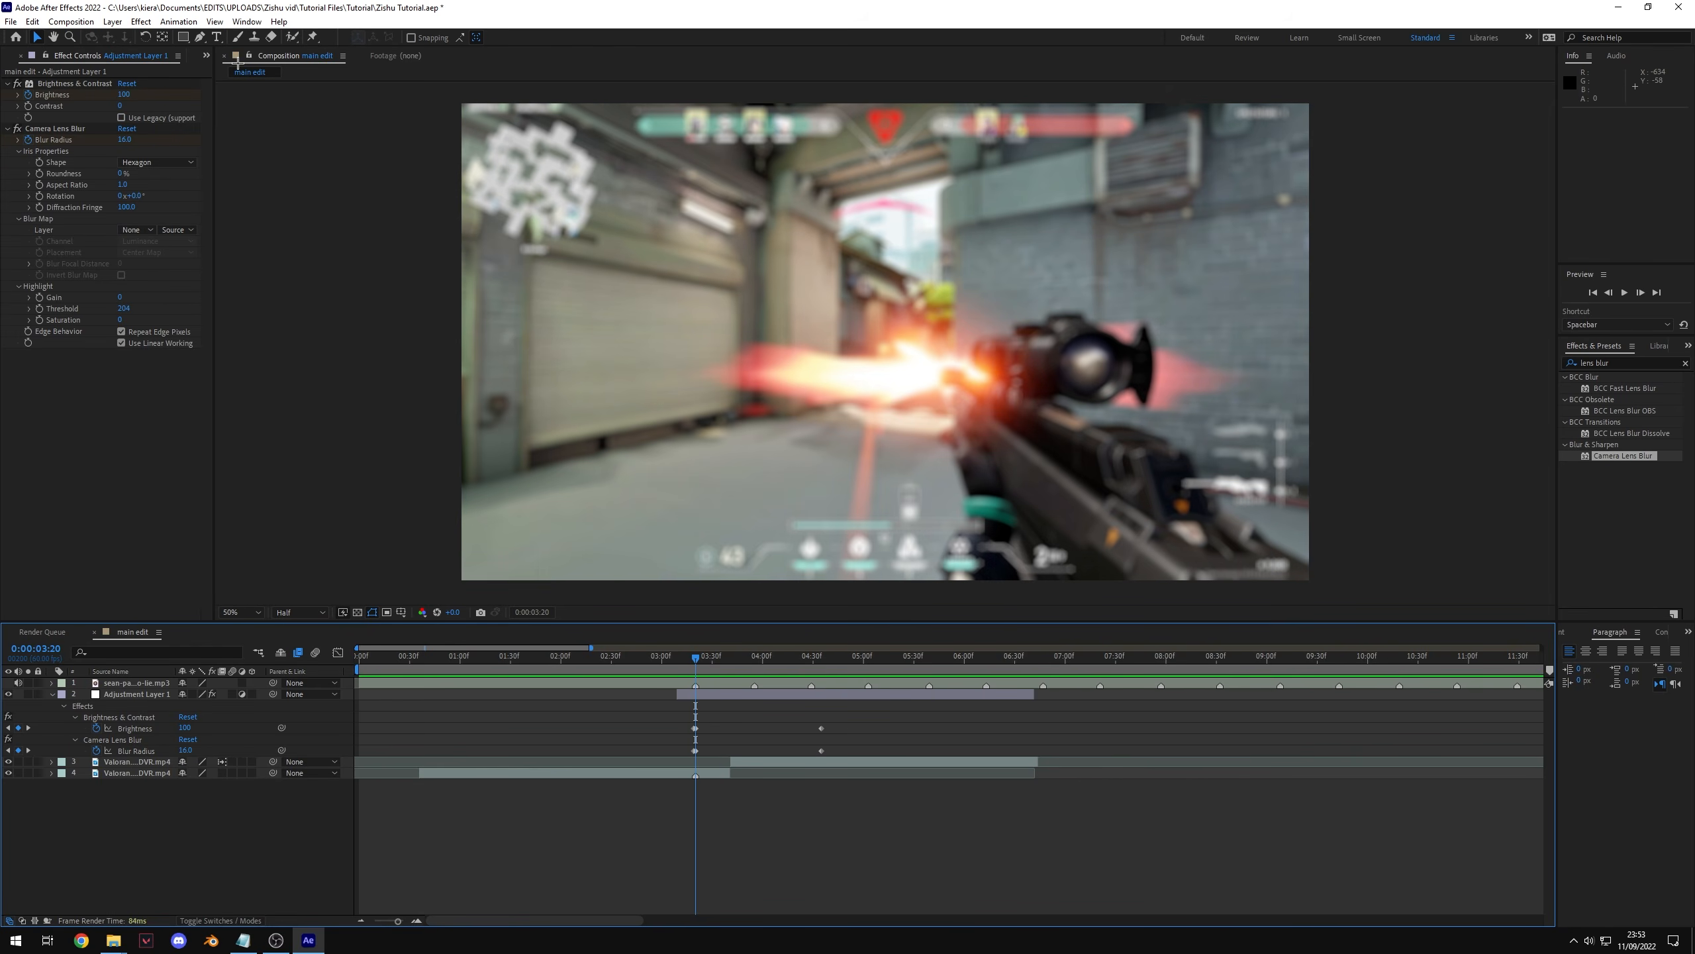
left_click(17, 83)
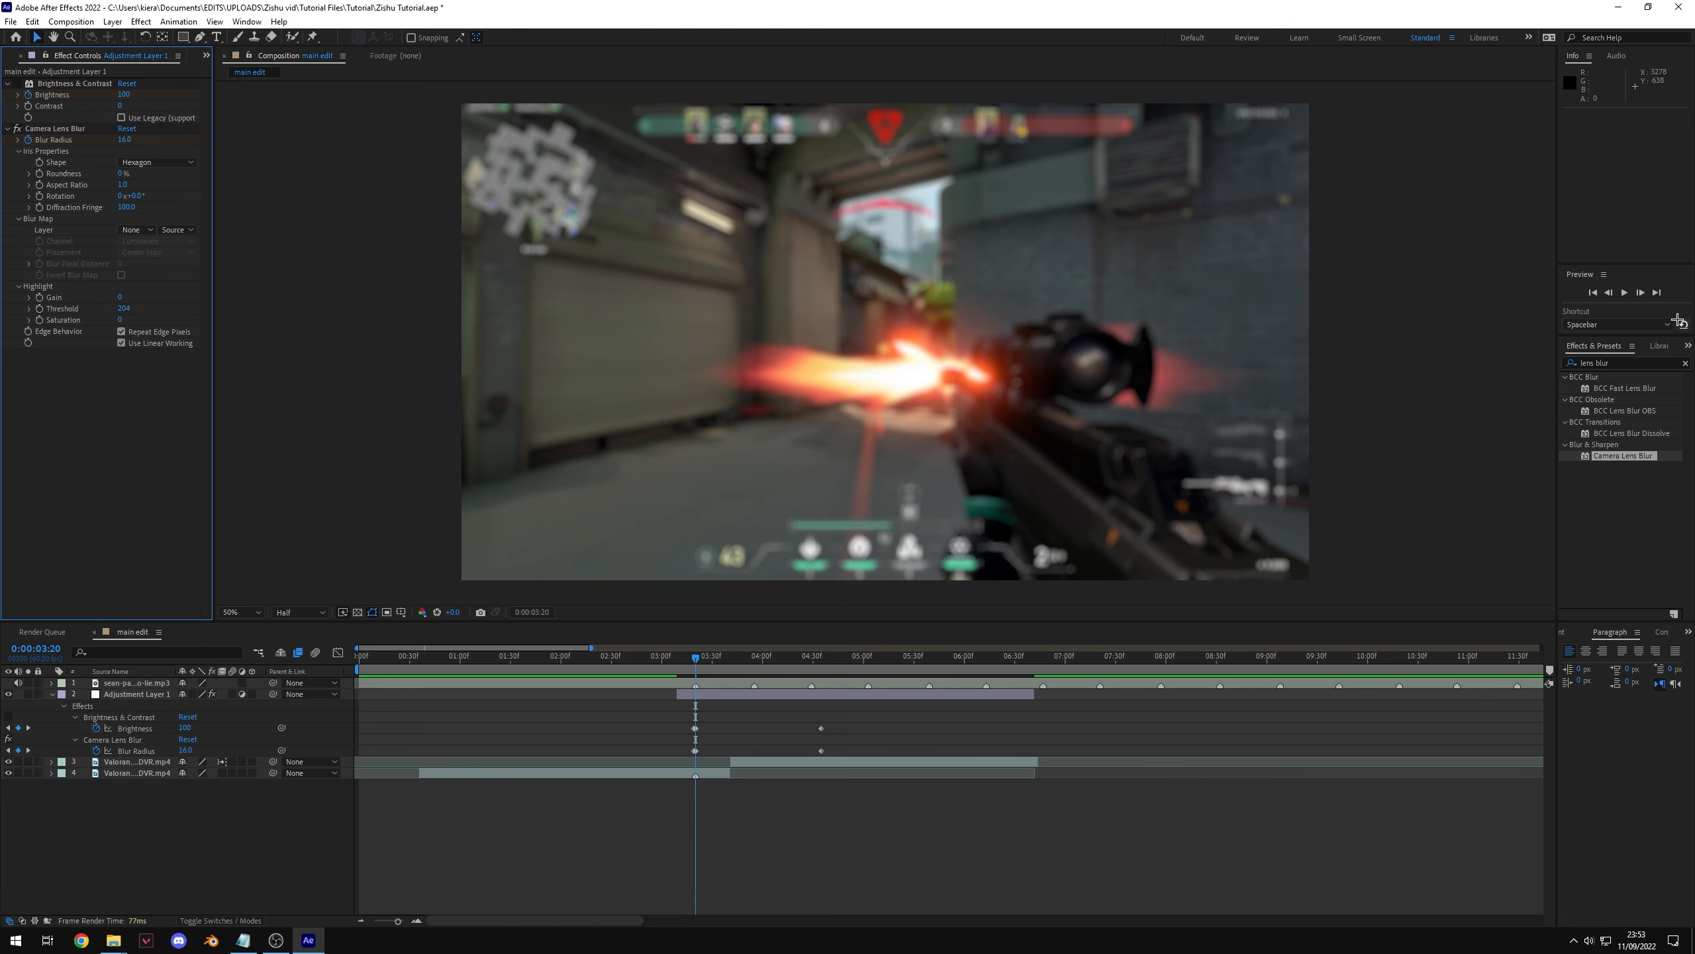
left_click(1686, 363)
type("expos")
left_click_drag(1620, 500, 704, 695)
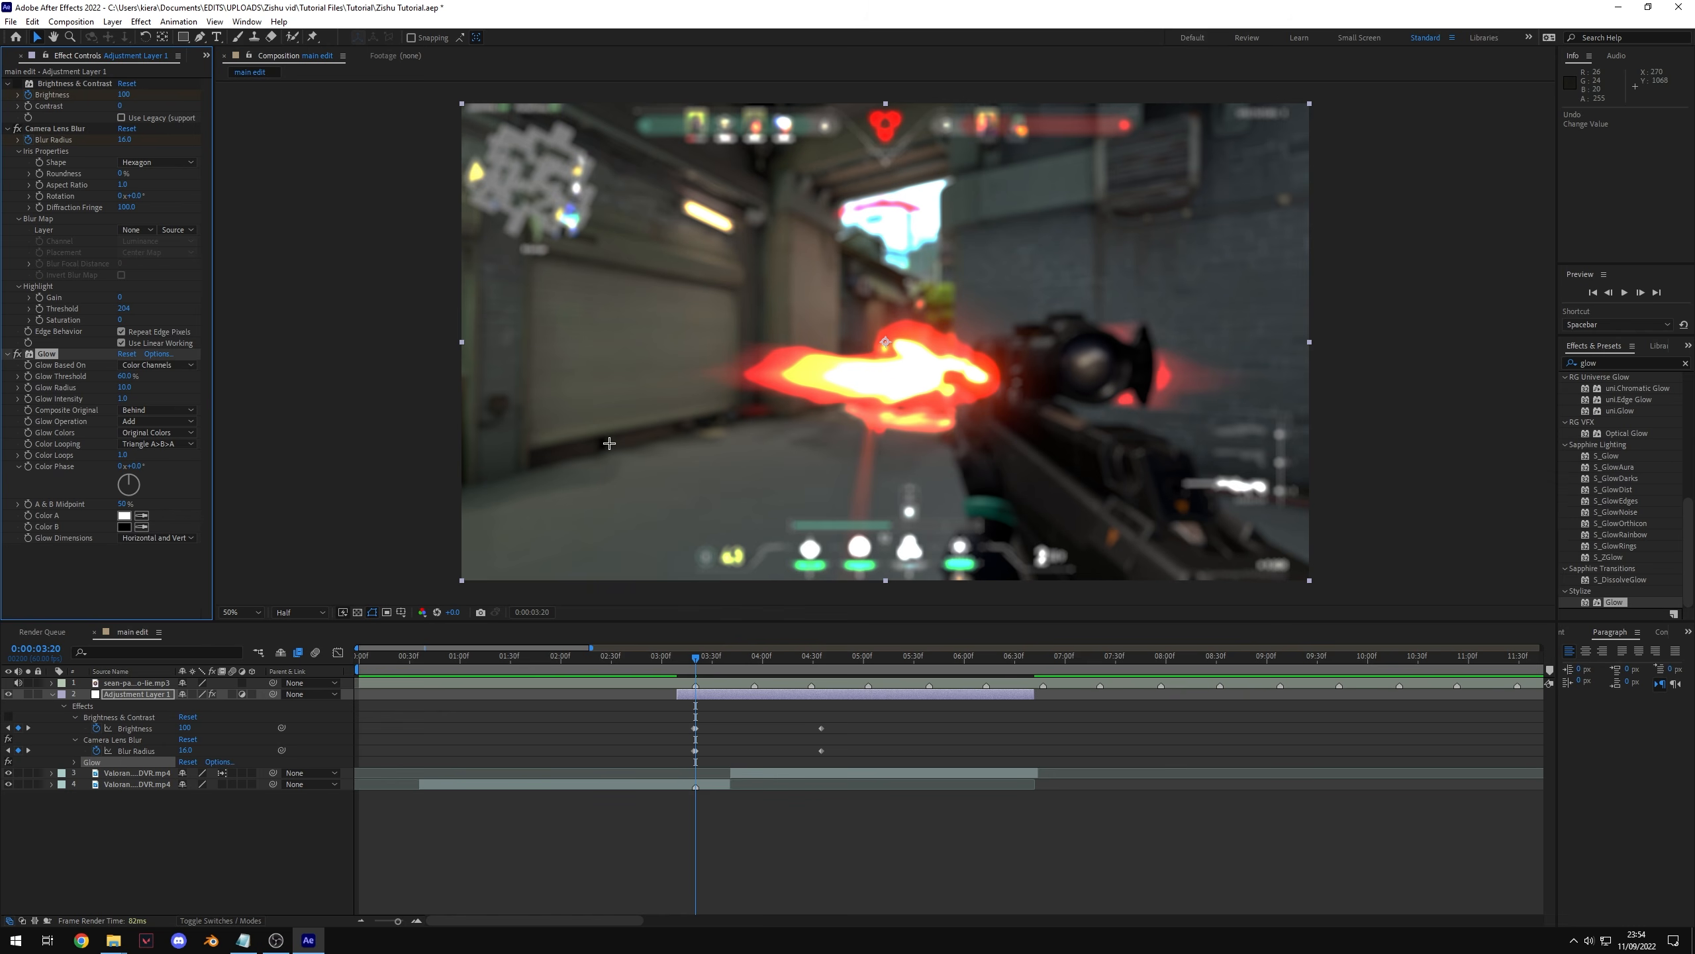
left_click_drag(123, 377, 71, 377)
key("Delete")
left_click(17, 84)
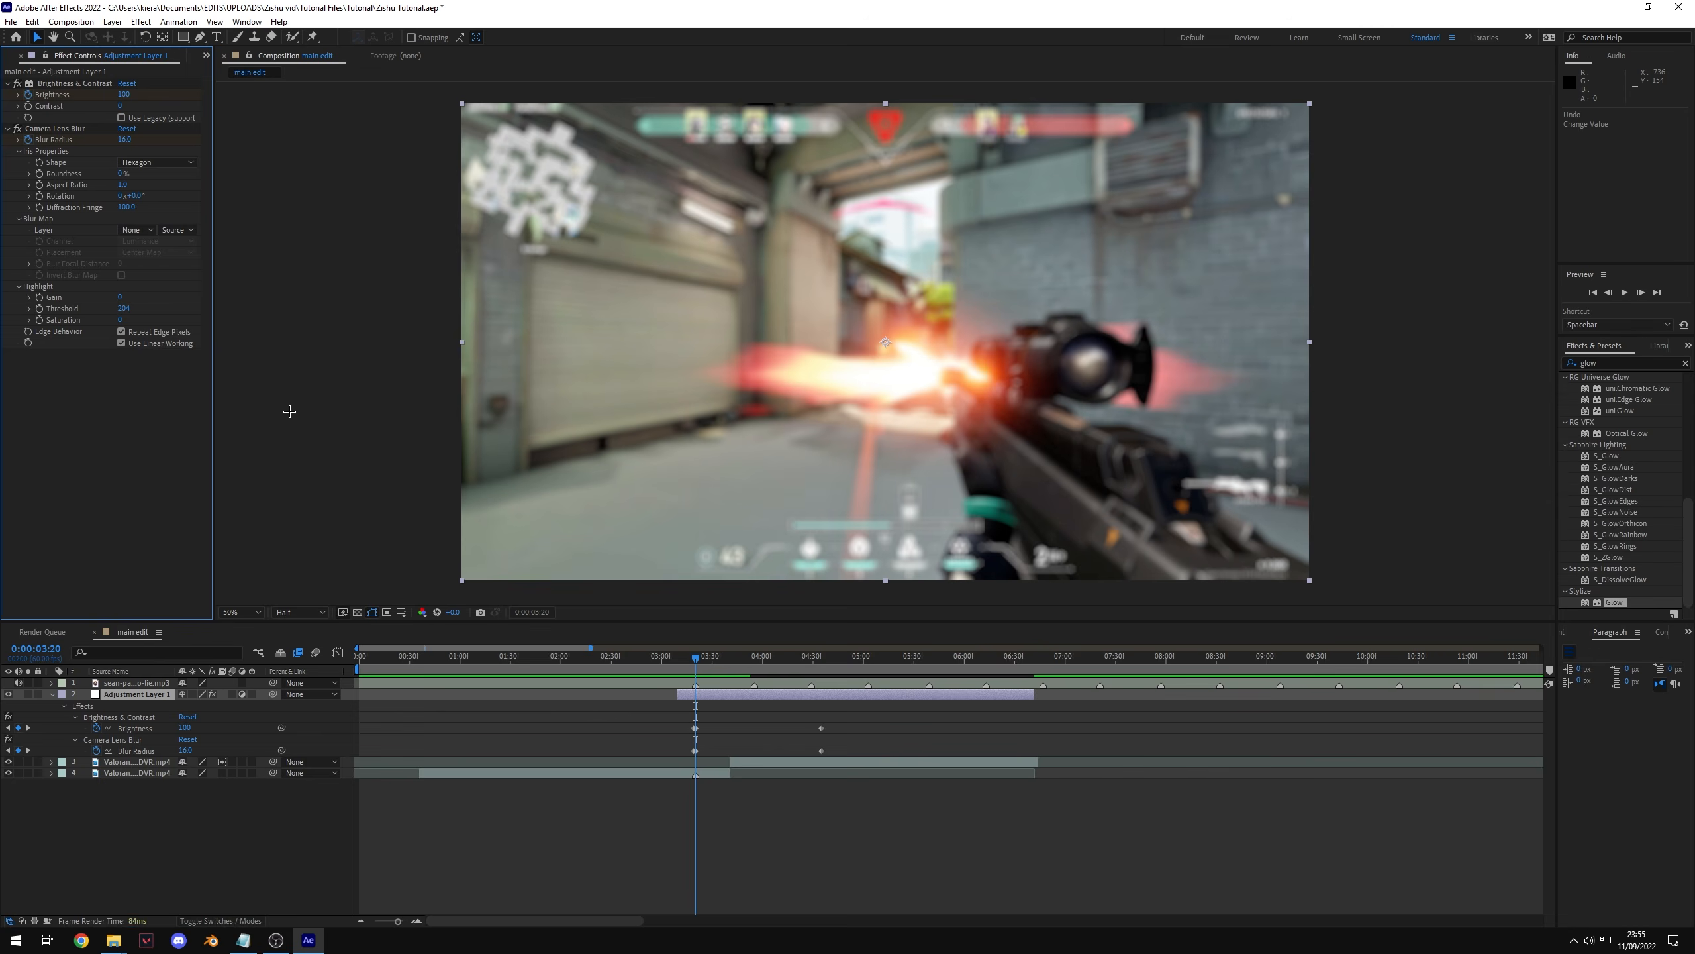
left_click(728, 694)
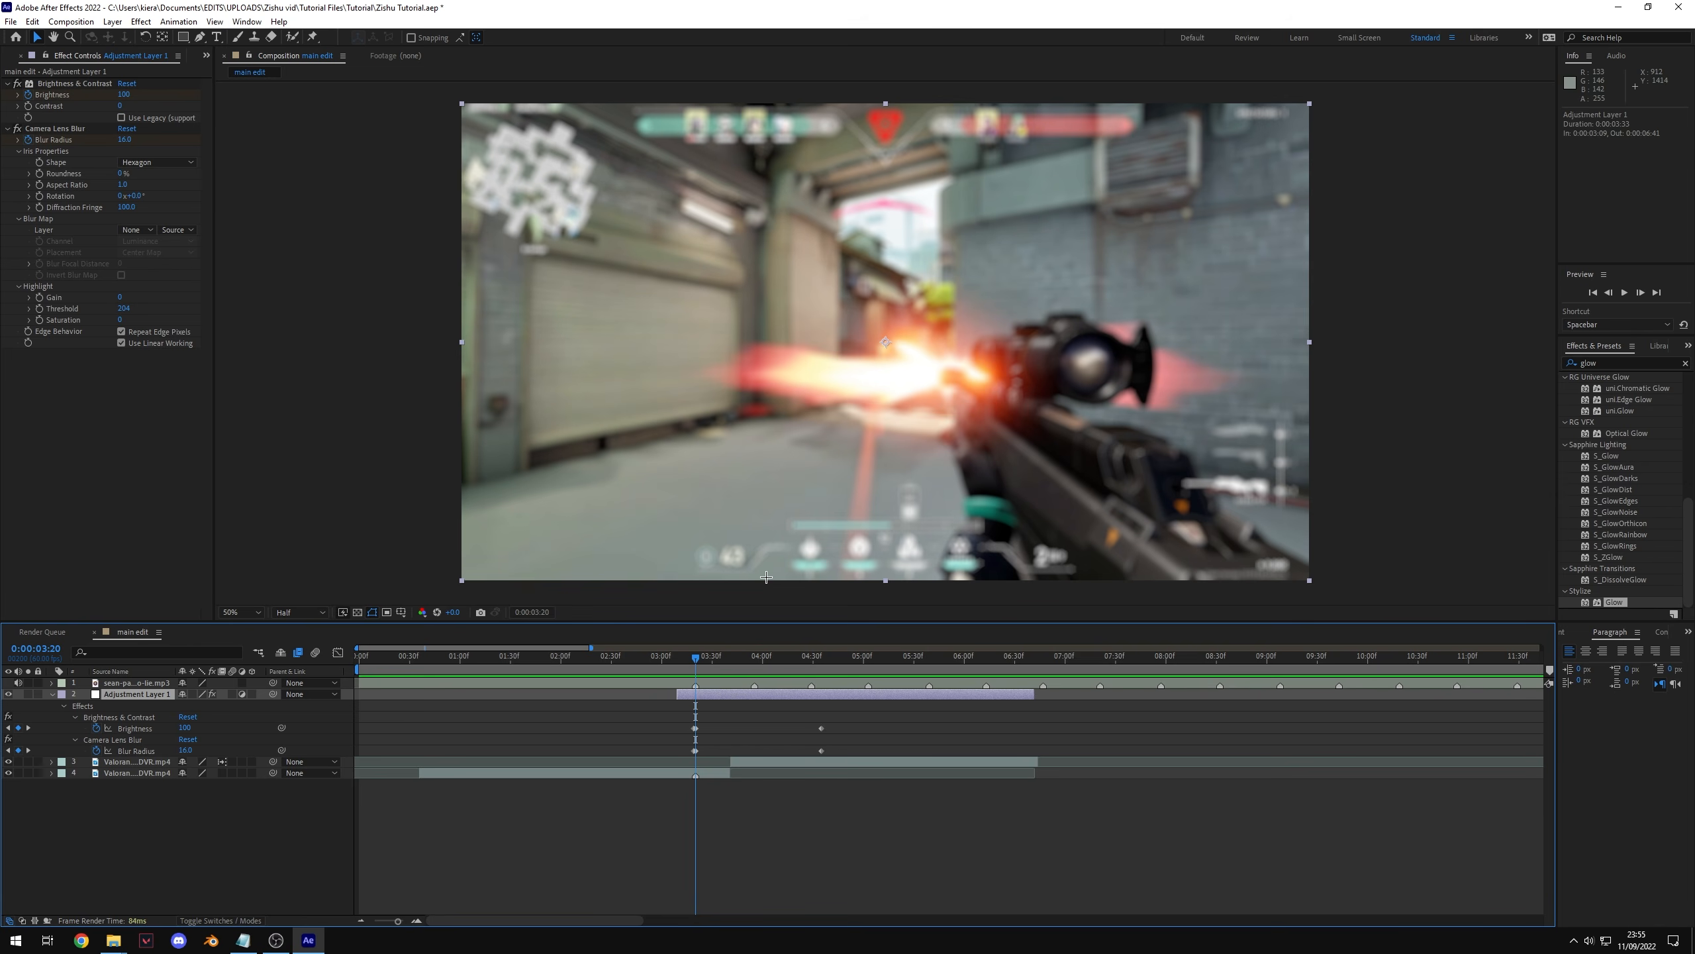
left_click_drag(695, 656, 817, 719)
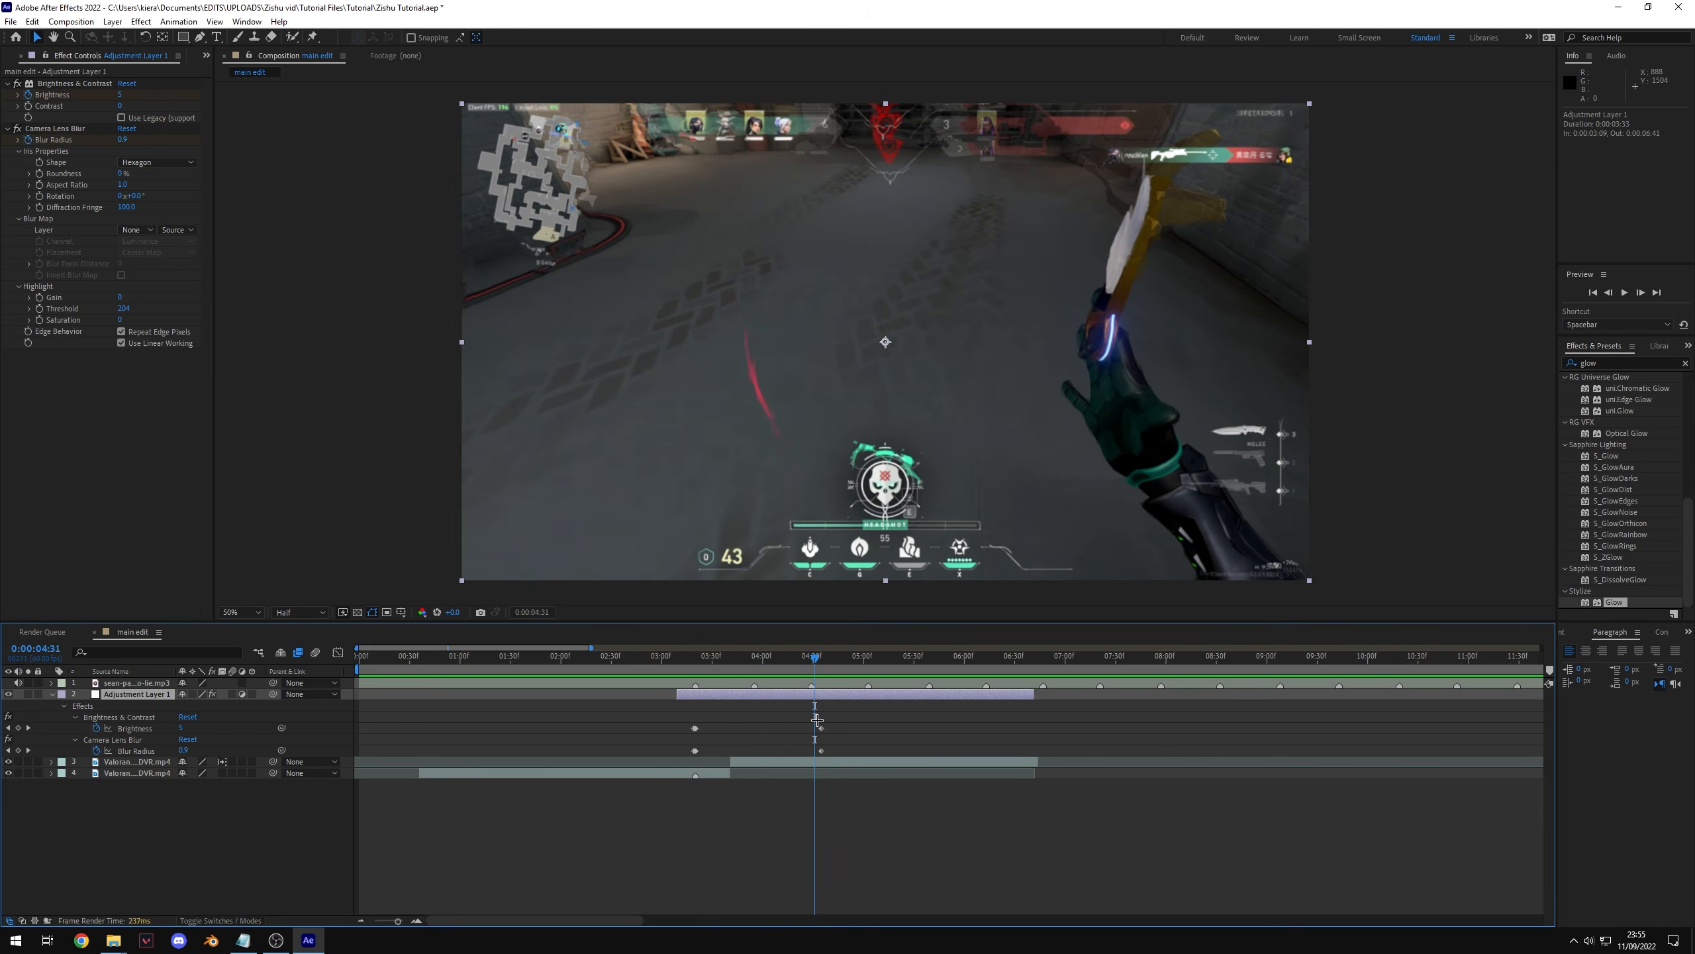
key("j")
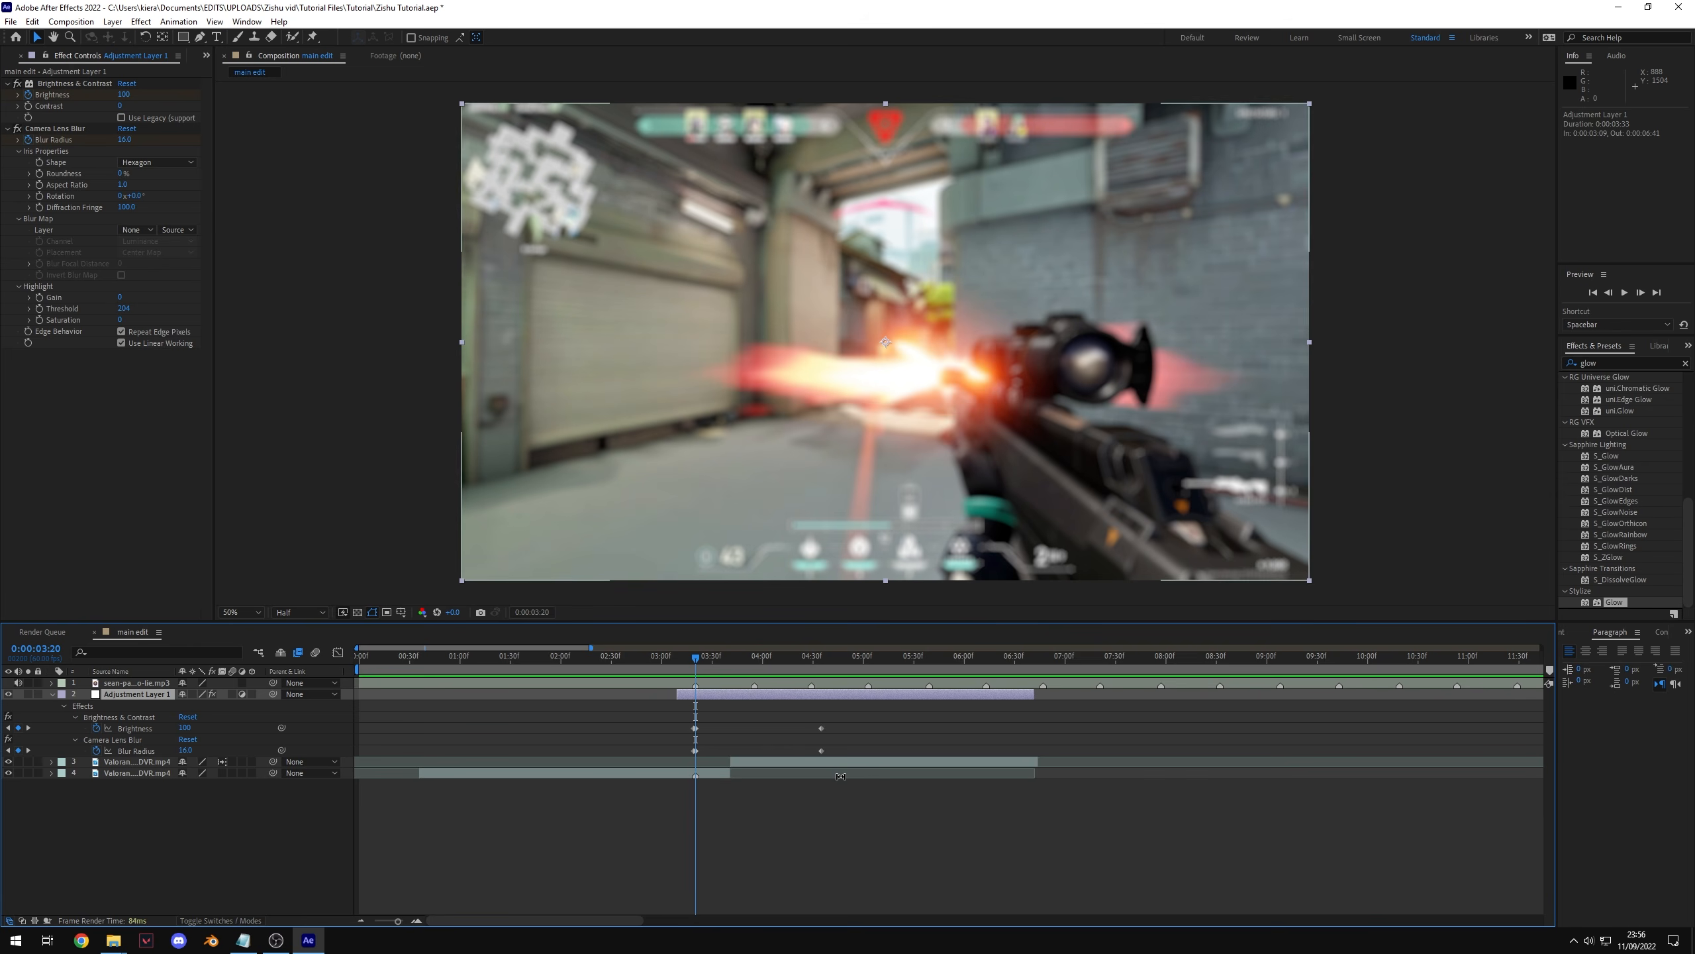
left_click(772, 833)
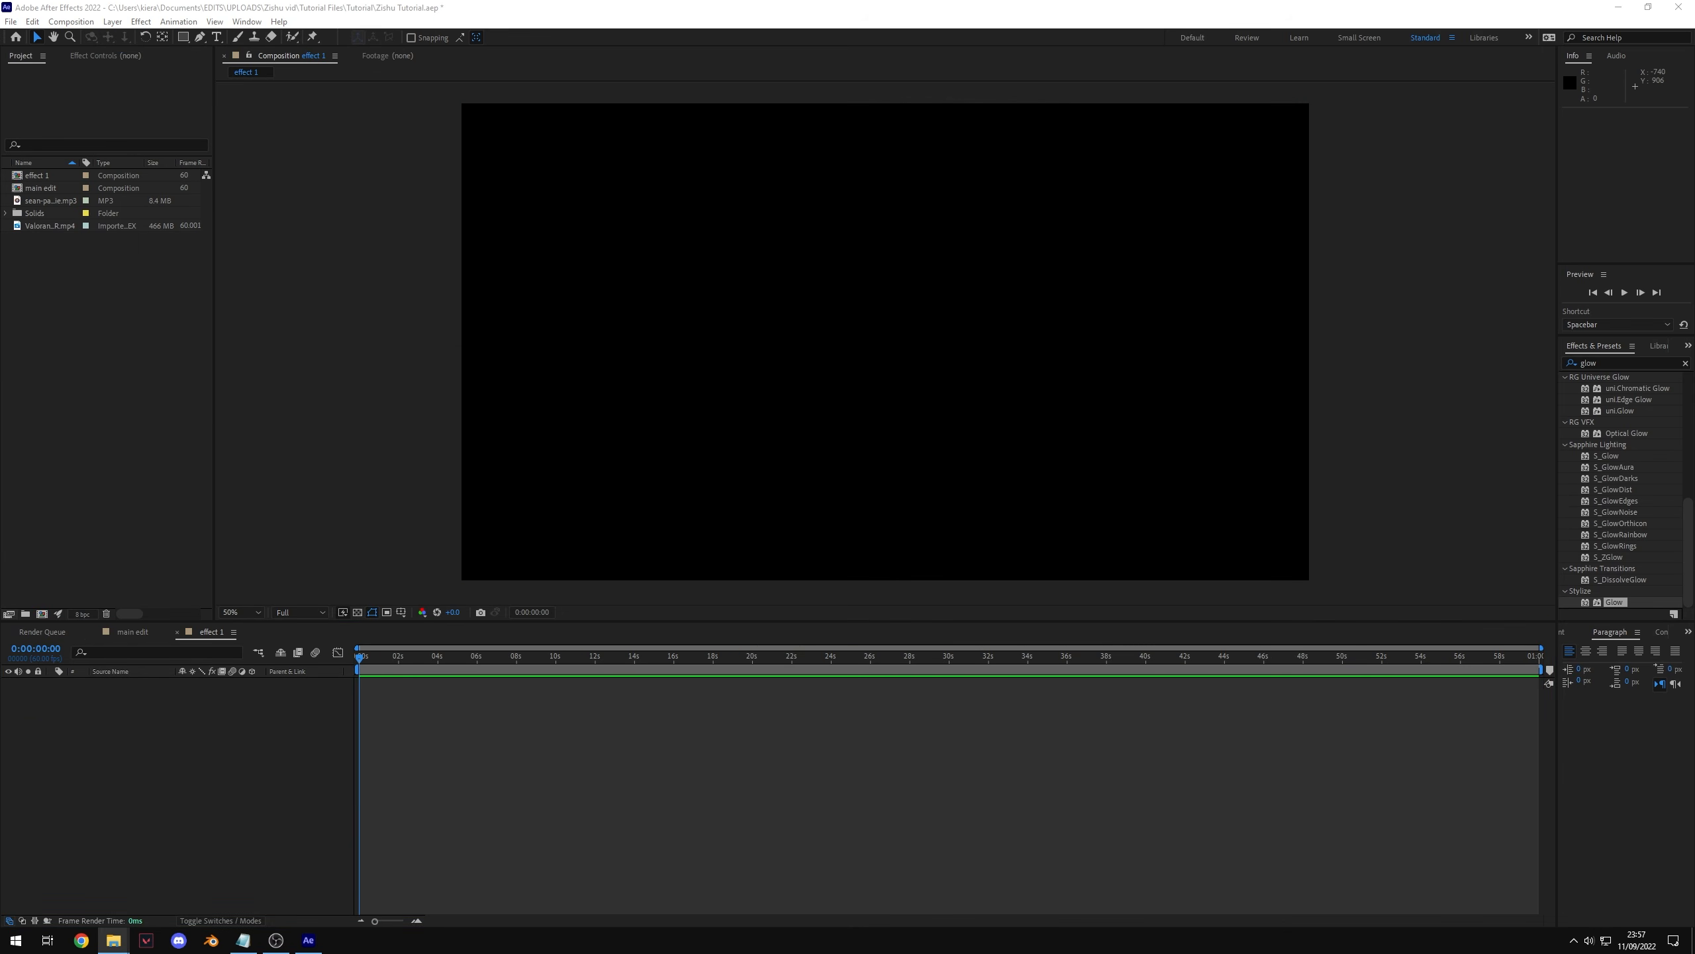
Step: Add the Valorant gameplay clip from the project to the effect 1 composition
left_click(56, 239)
left_click_drag(55, 239, 485, 785)
key("space")
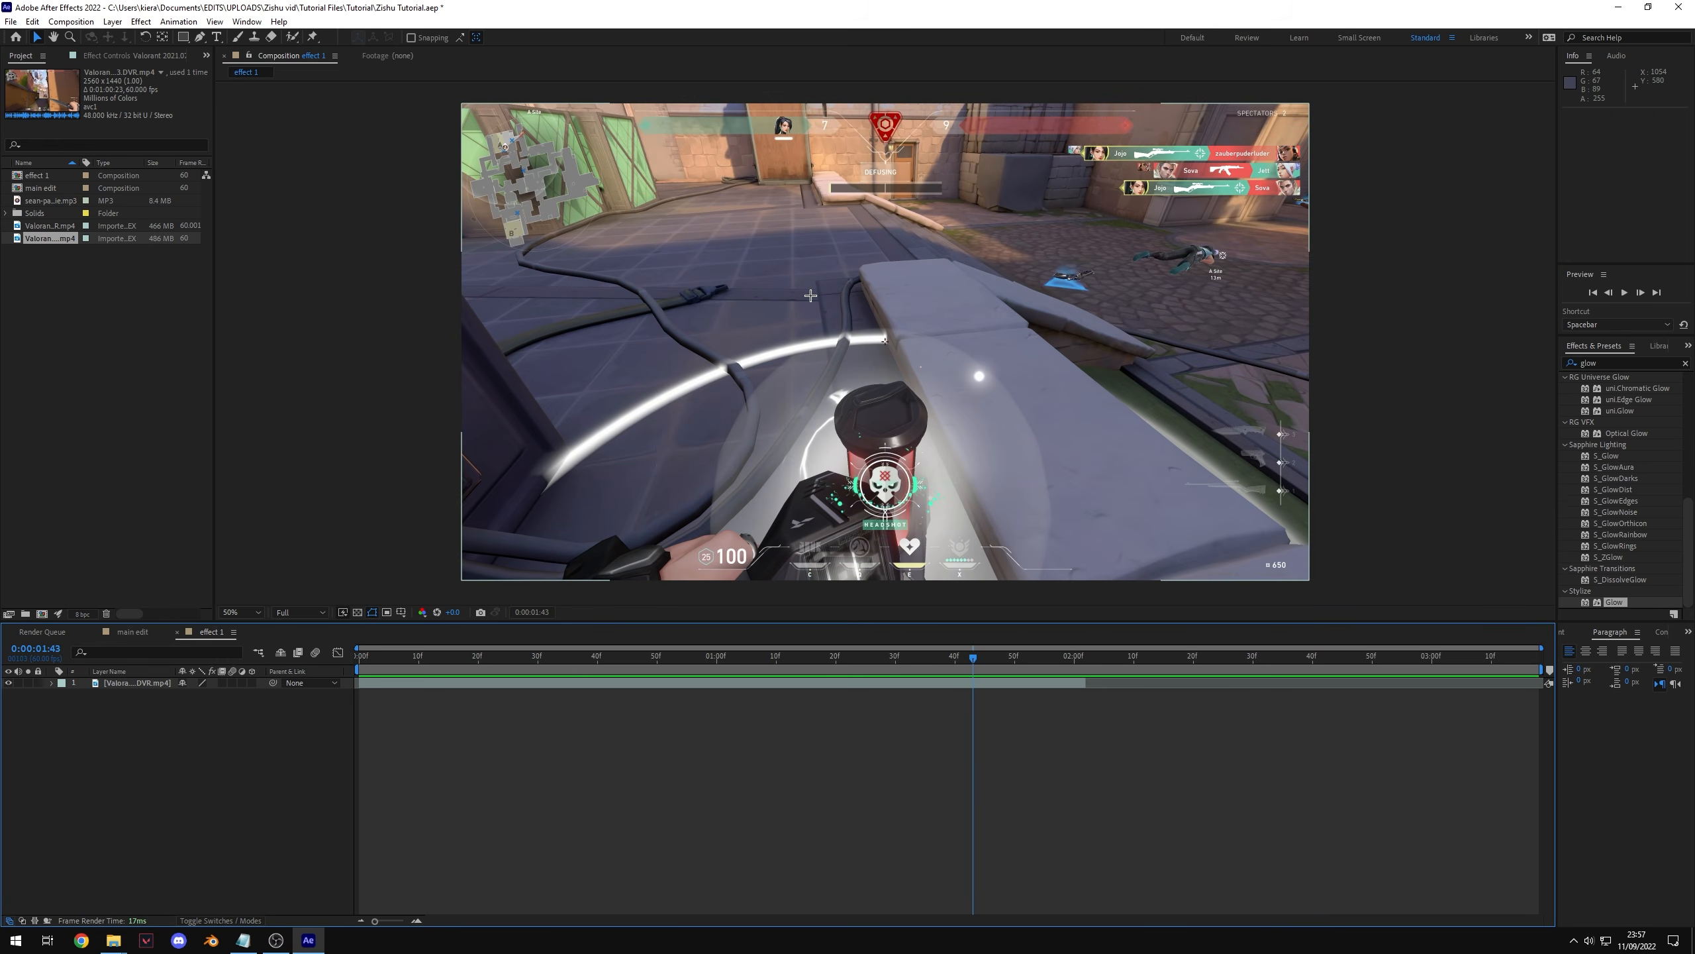
Step: Split the clip layer at 0:00:00:59
left_click(517, 659)
left_click_drag(517, 659, 710, 683)
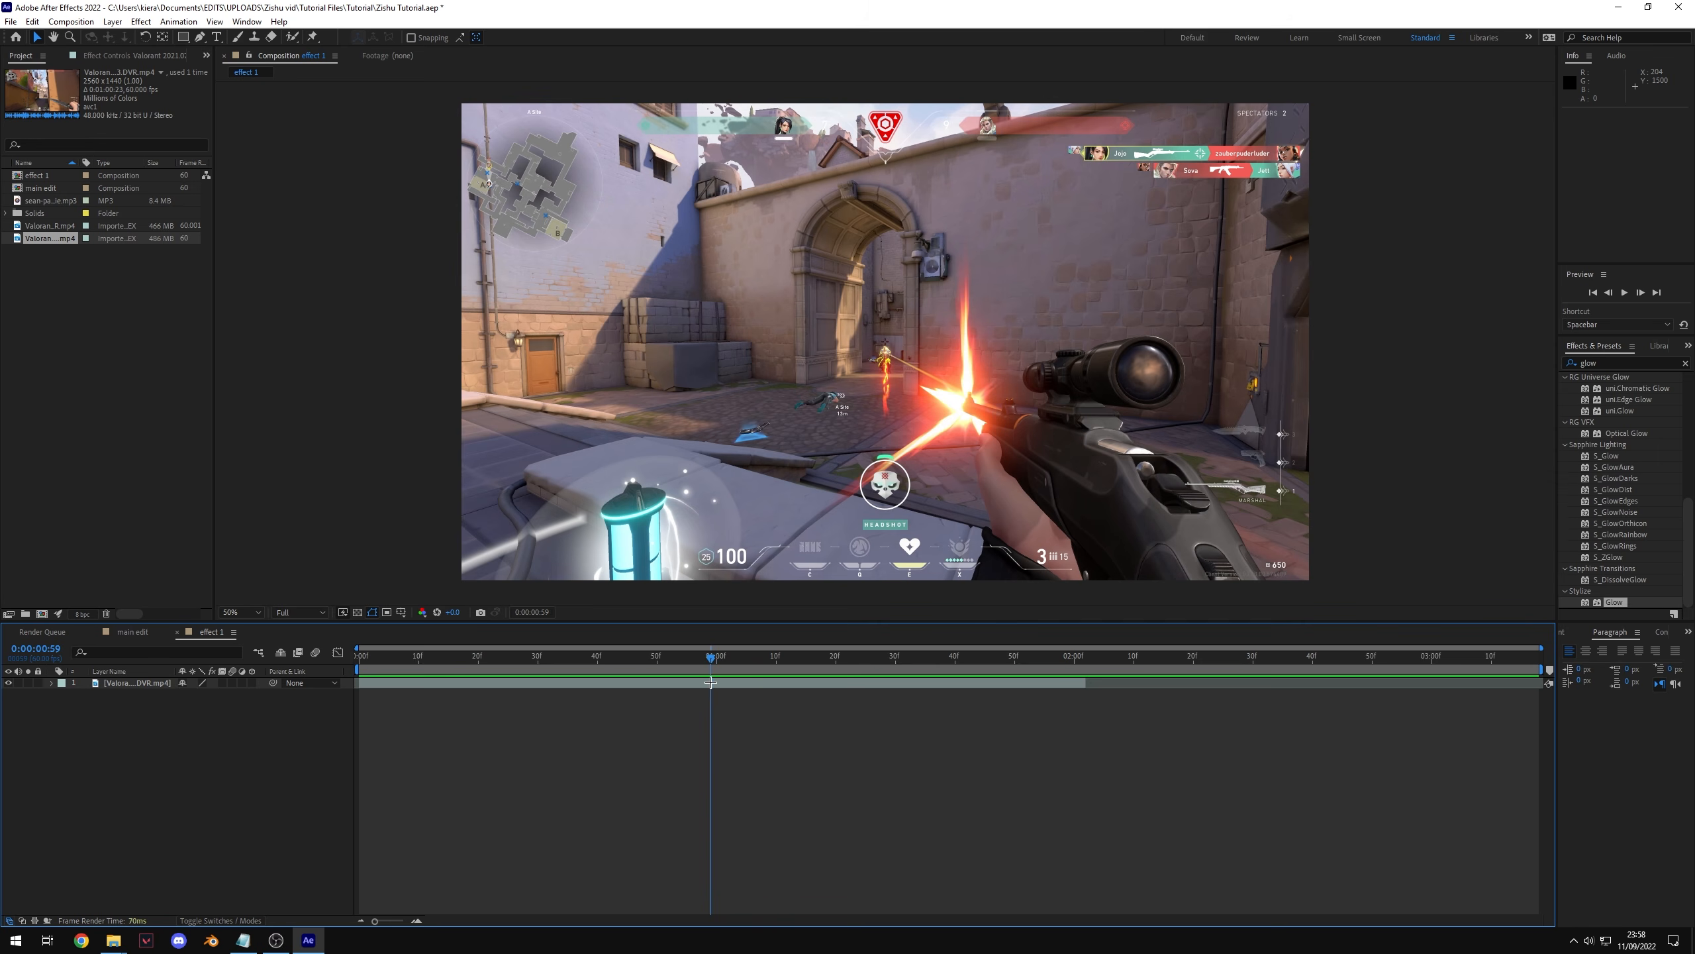
left_click(737, 680)
key("ctrl+shift+d")
Step: Time-stretch the second part of the split clip to a stretch factor of 250%
right_click(794, 685)
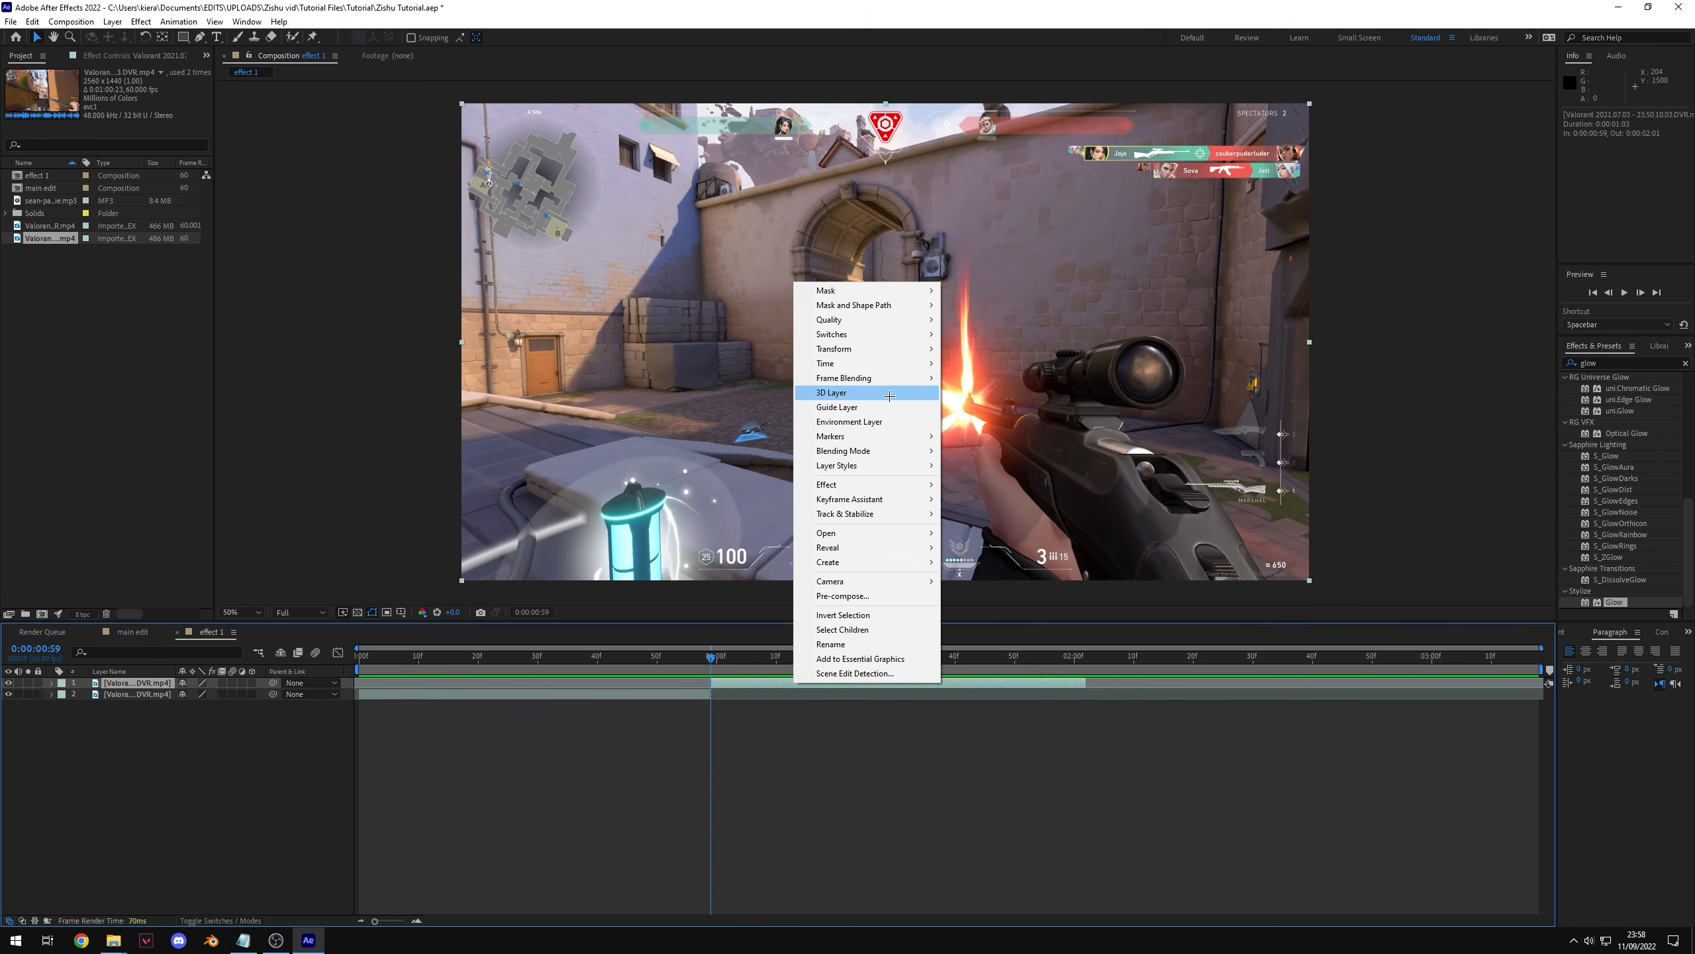
mouse_move(867, 363)
left_click(1034, 392)
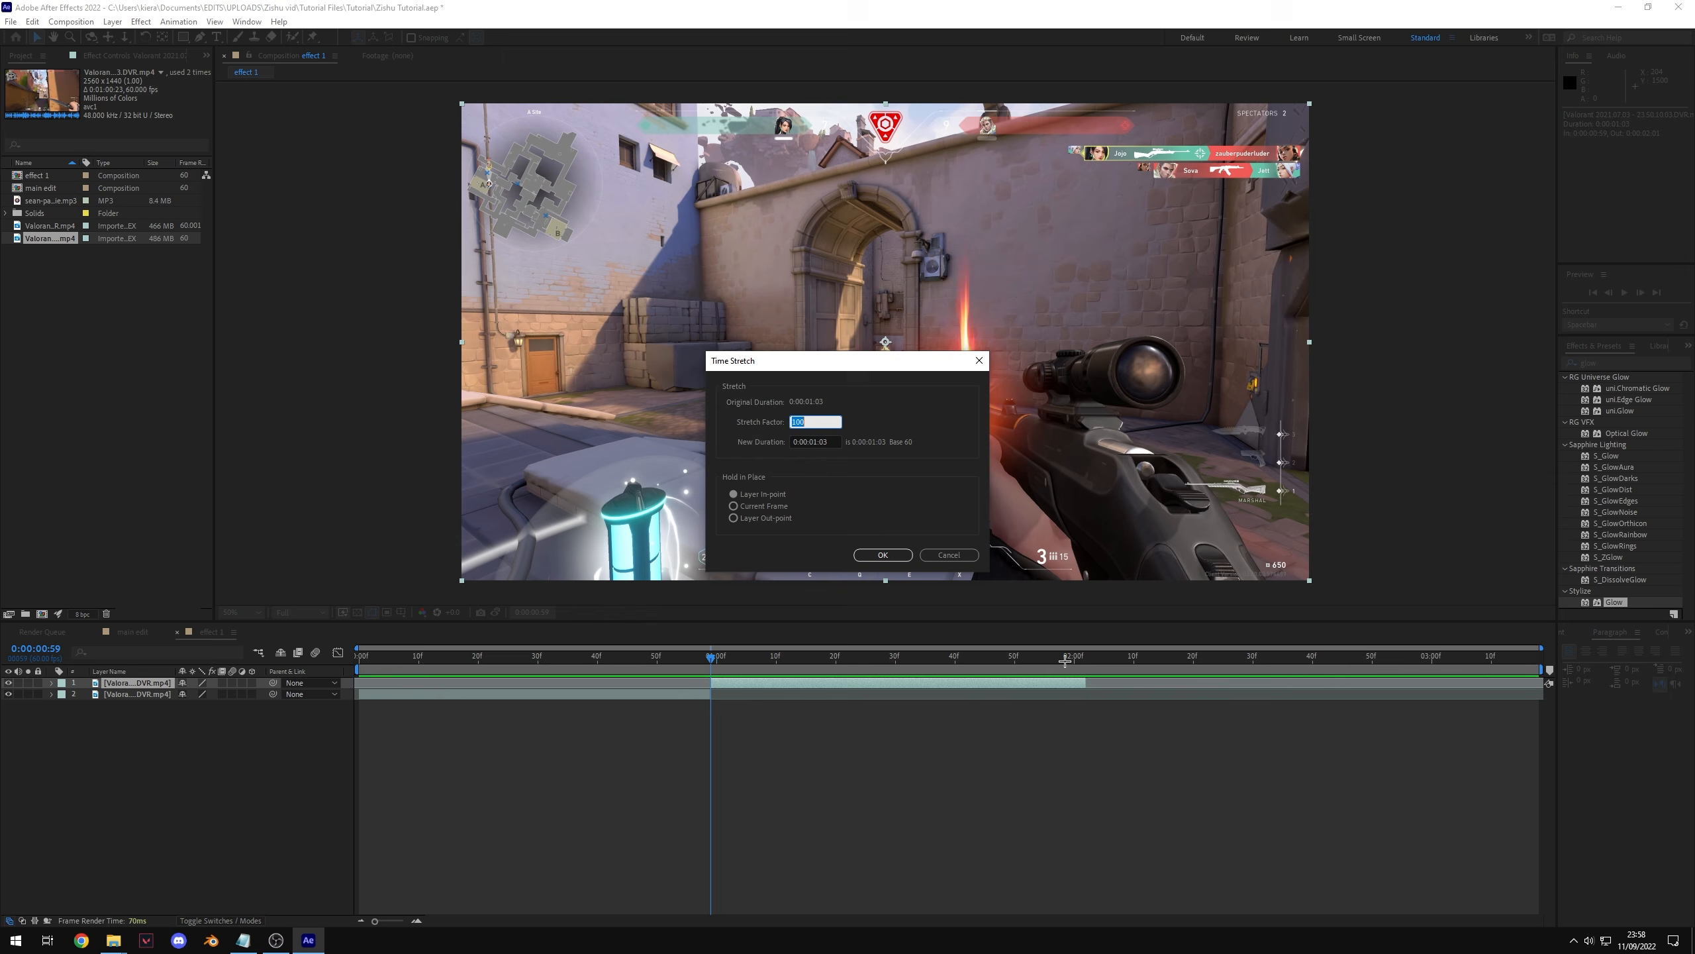
type("250")
key("Return")
Step: Create a new adjustment layer in the effect 1 composition
key("space")
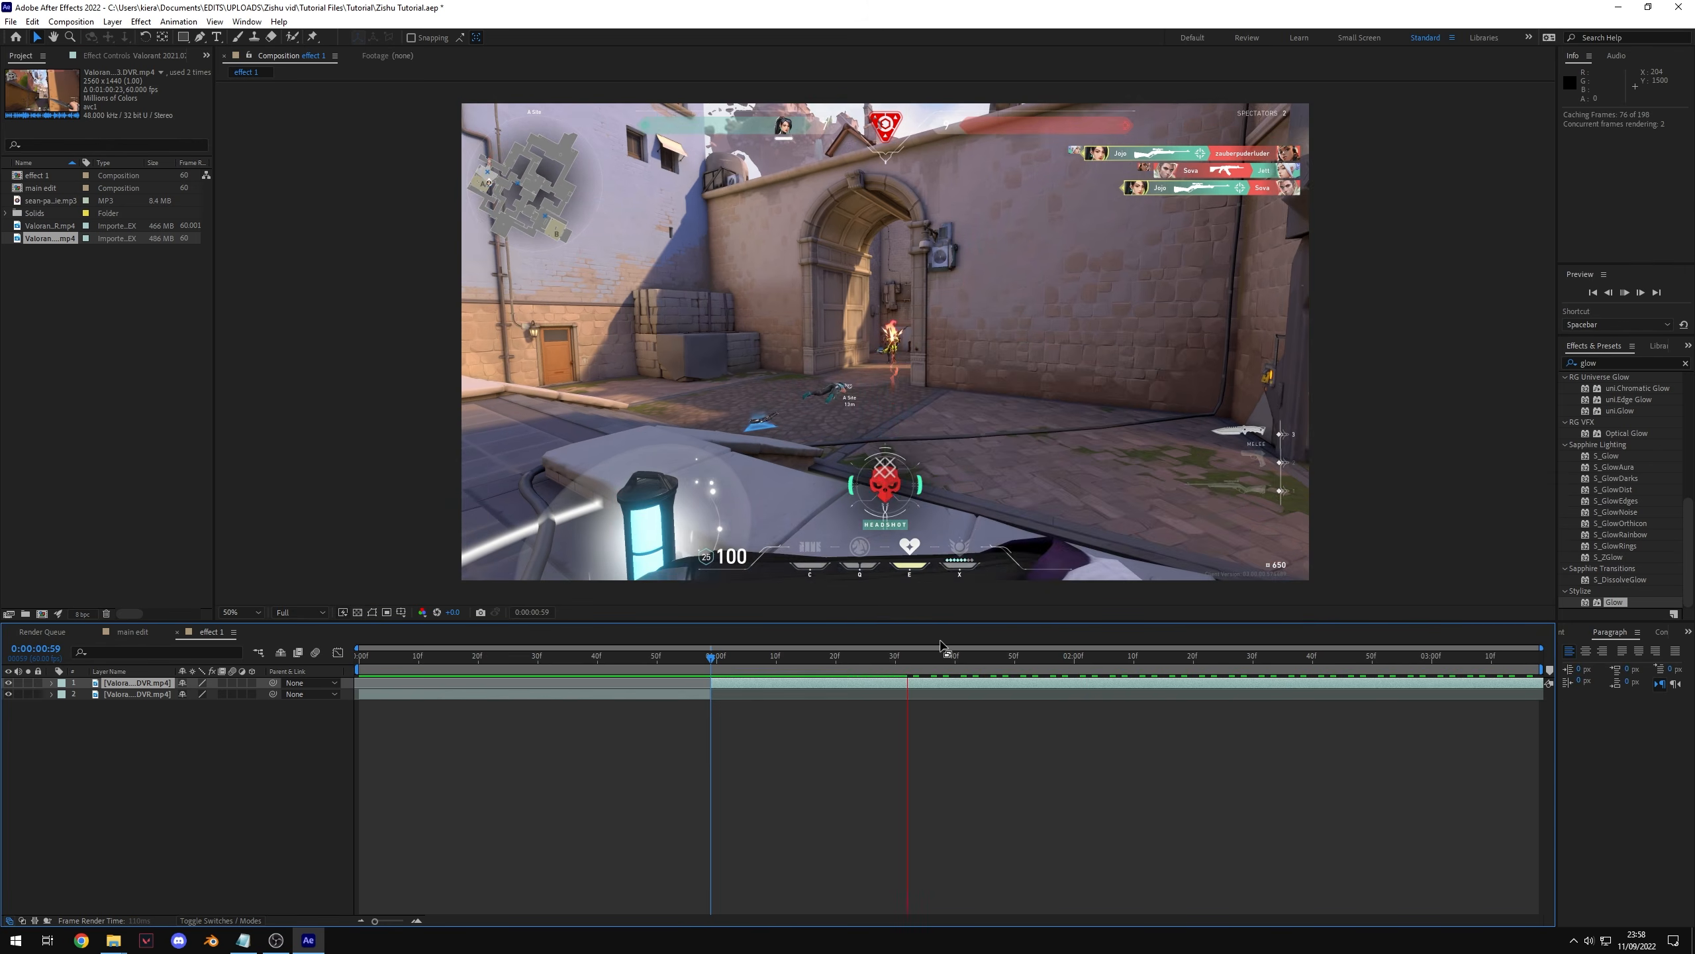
key("space")
left_click(222, 683)
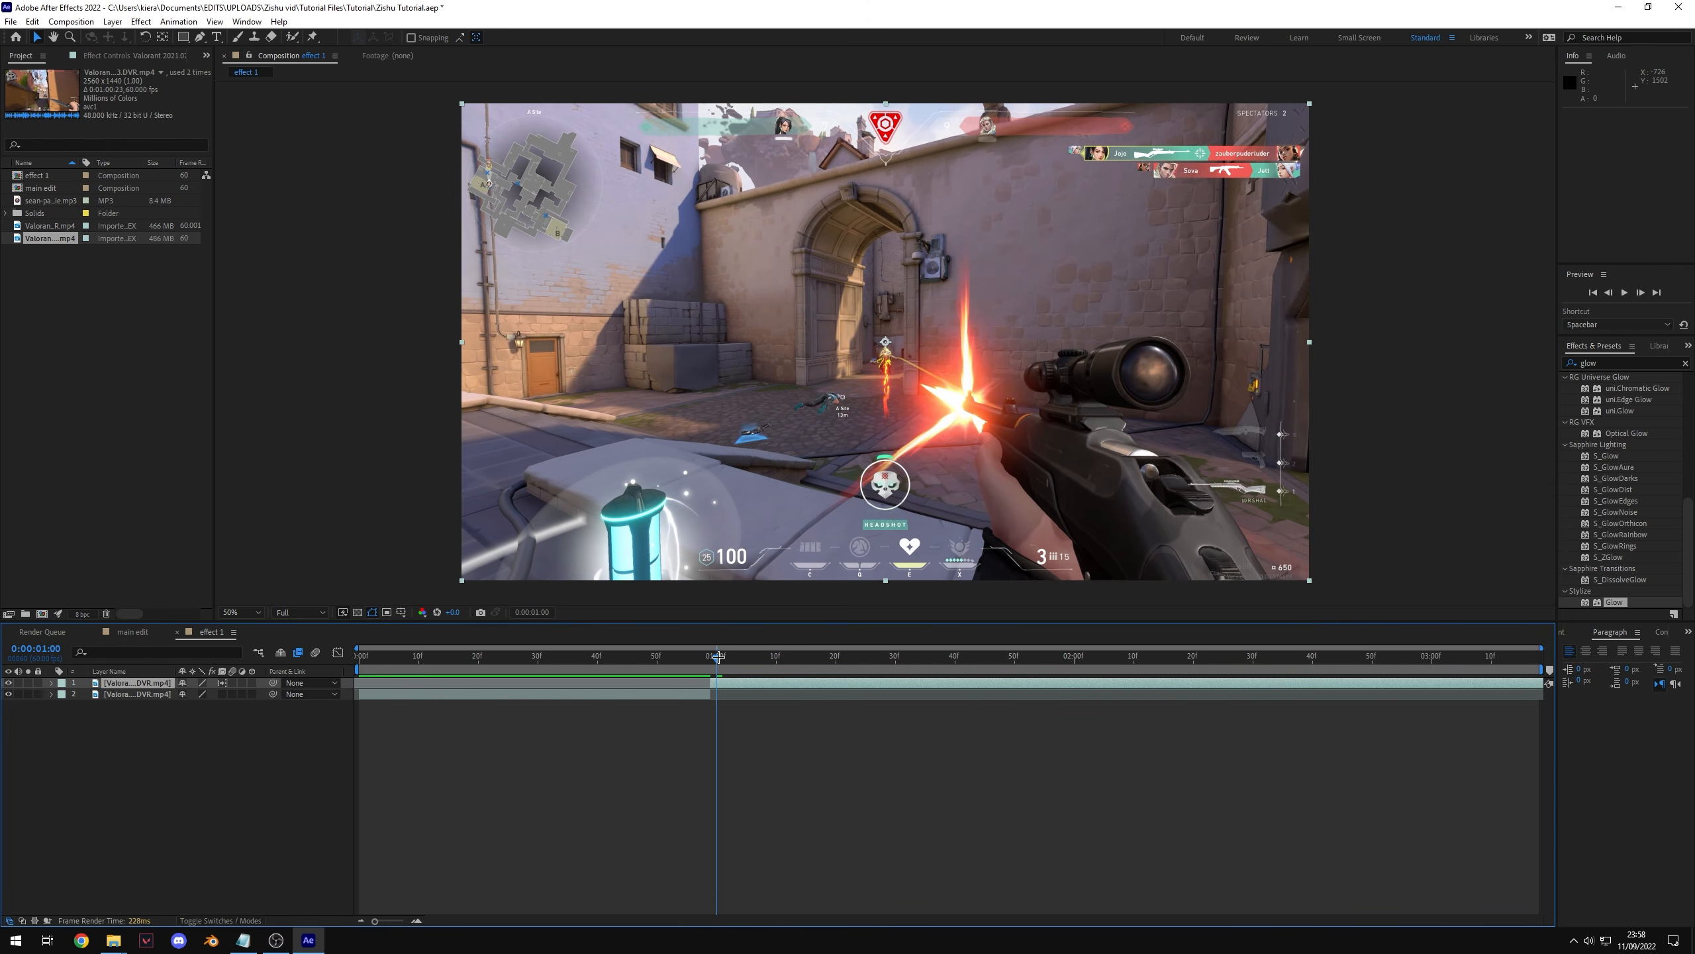
left_click_drag(724, 656, 770, 656)
right_click(248, 749)
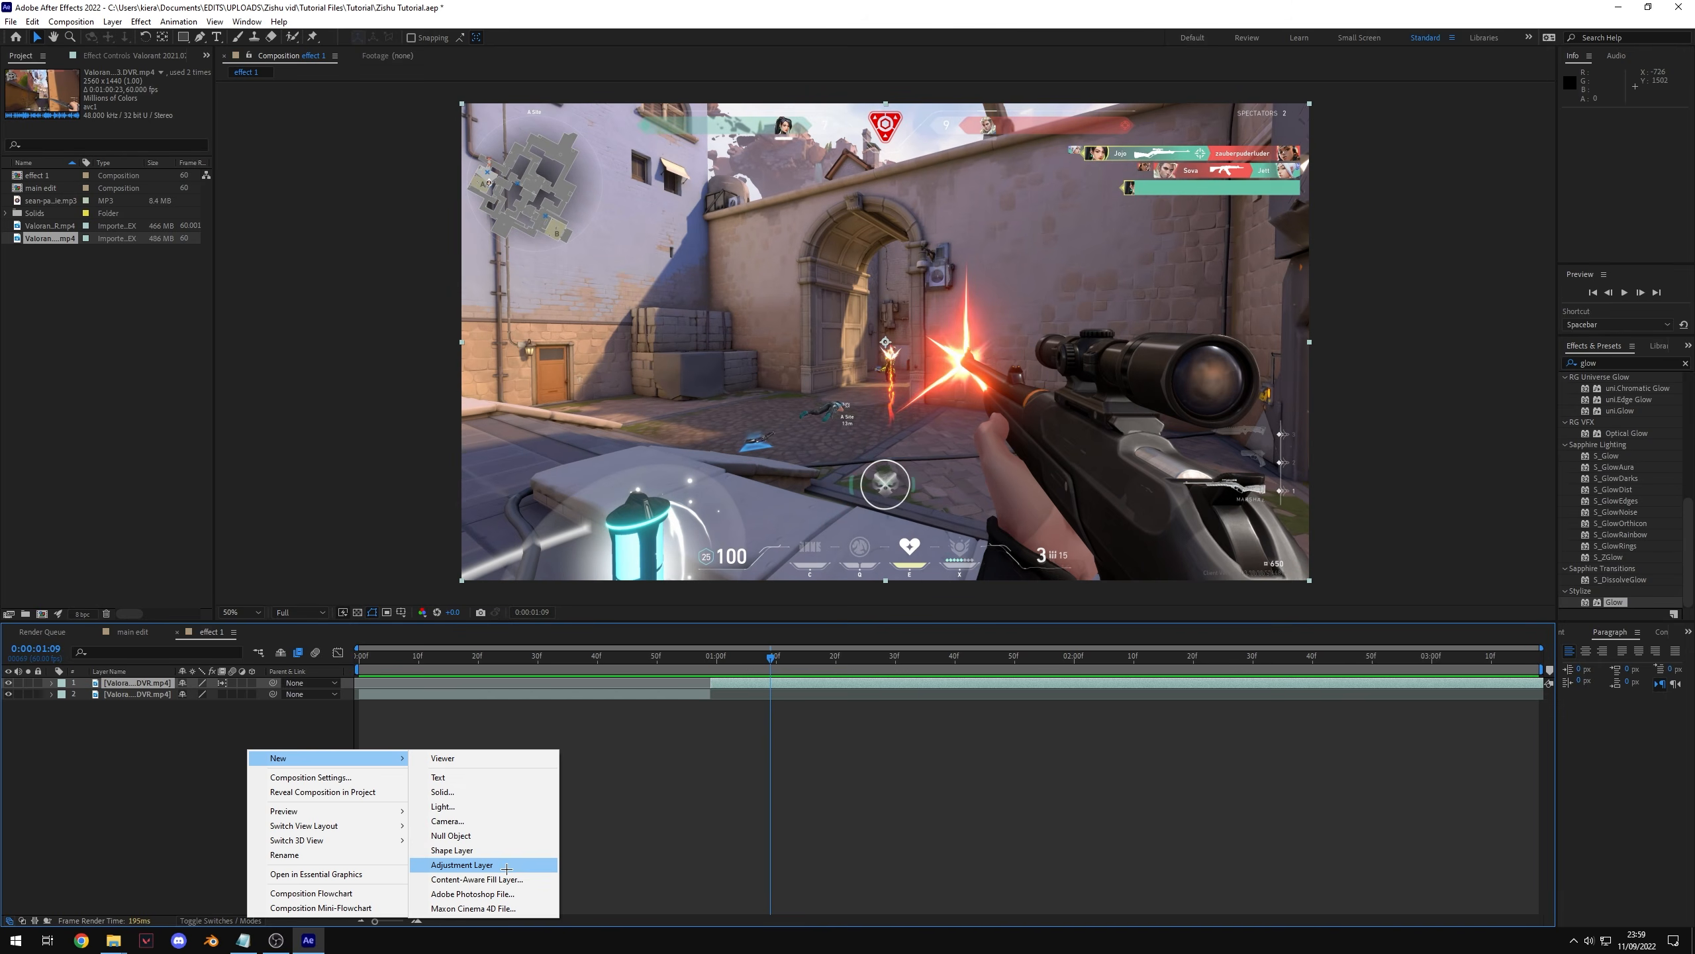
left_click(468, 867)
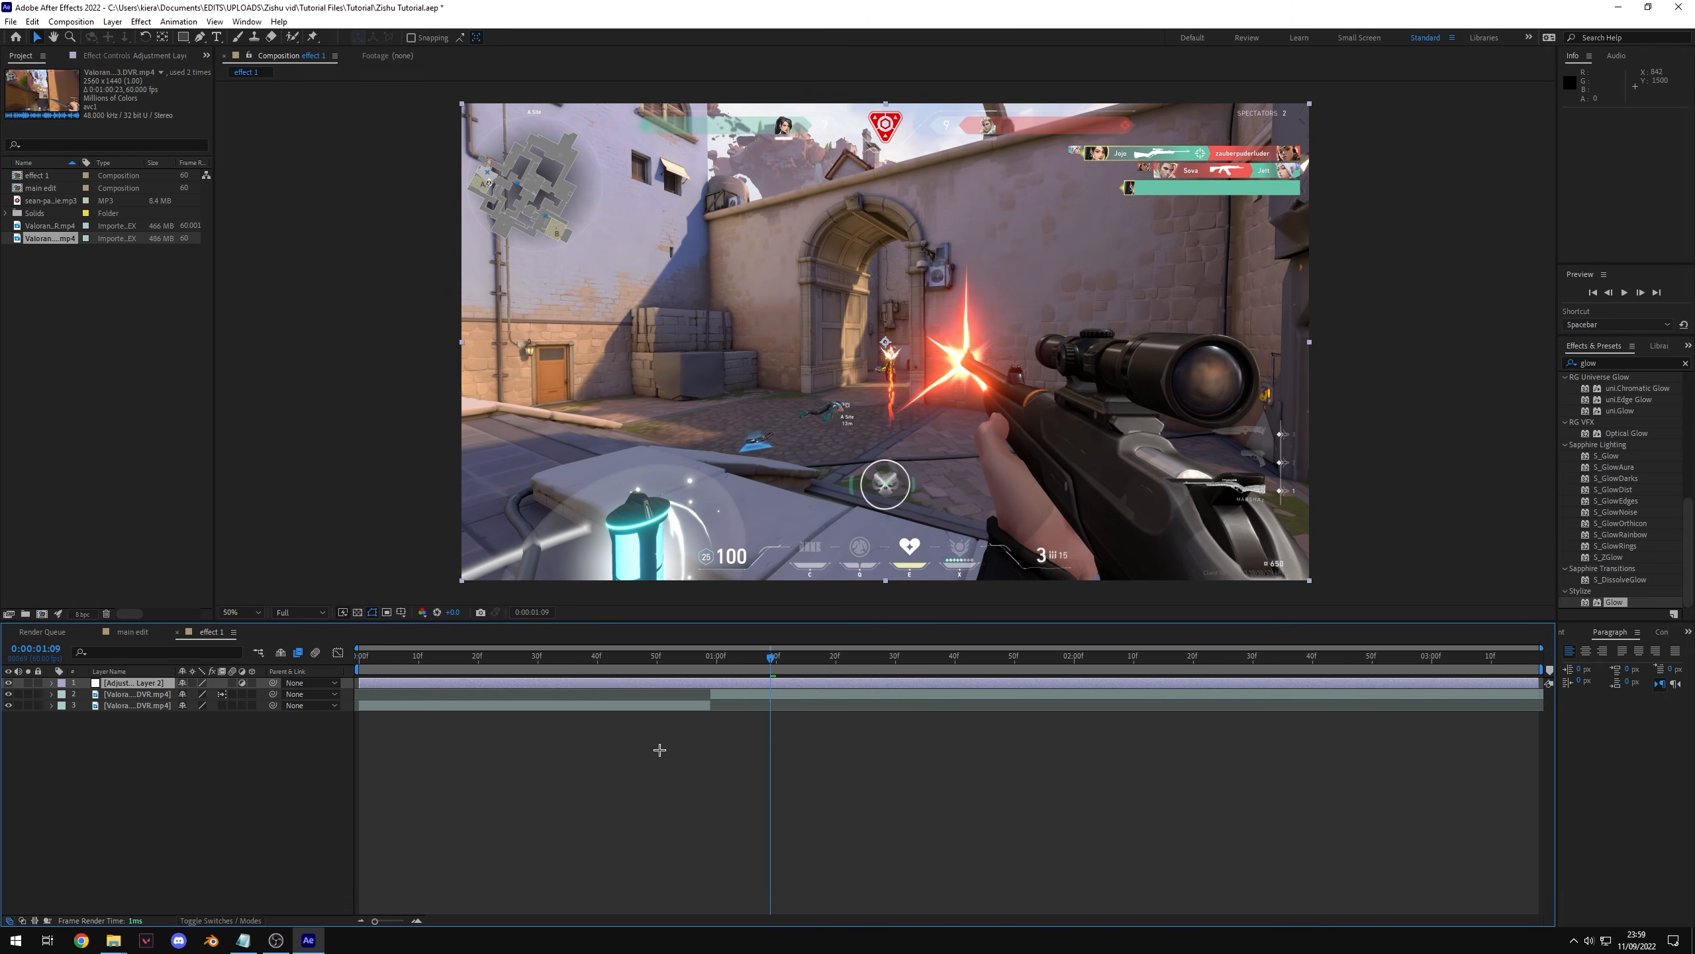
Step: Move the adjustment layer so it starts at the split point 0:00:00:59
left_click(712, 656)
left_click_drag(361, 683, 714, 706)
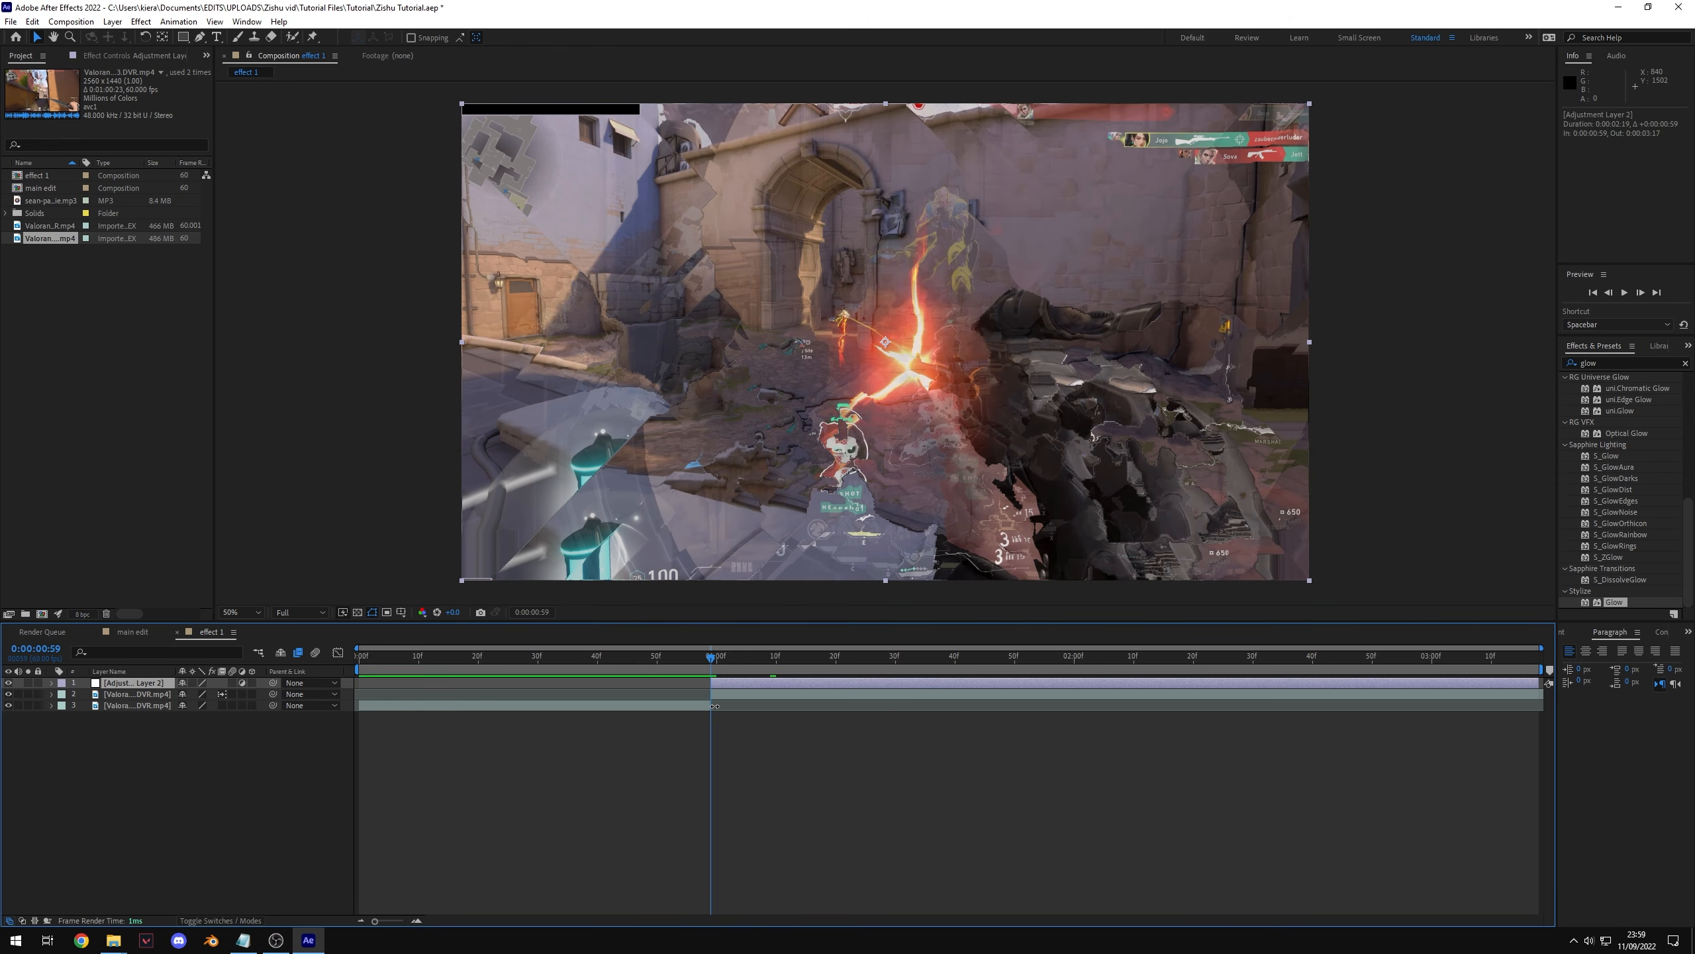
key("Page_Down")
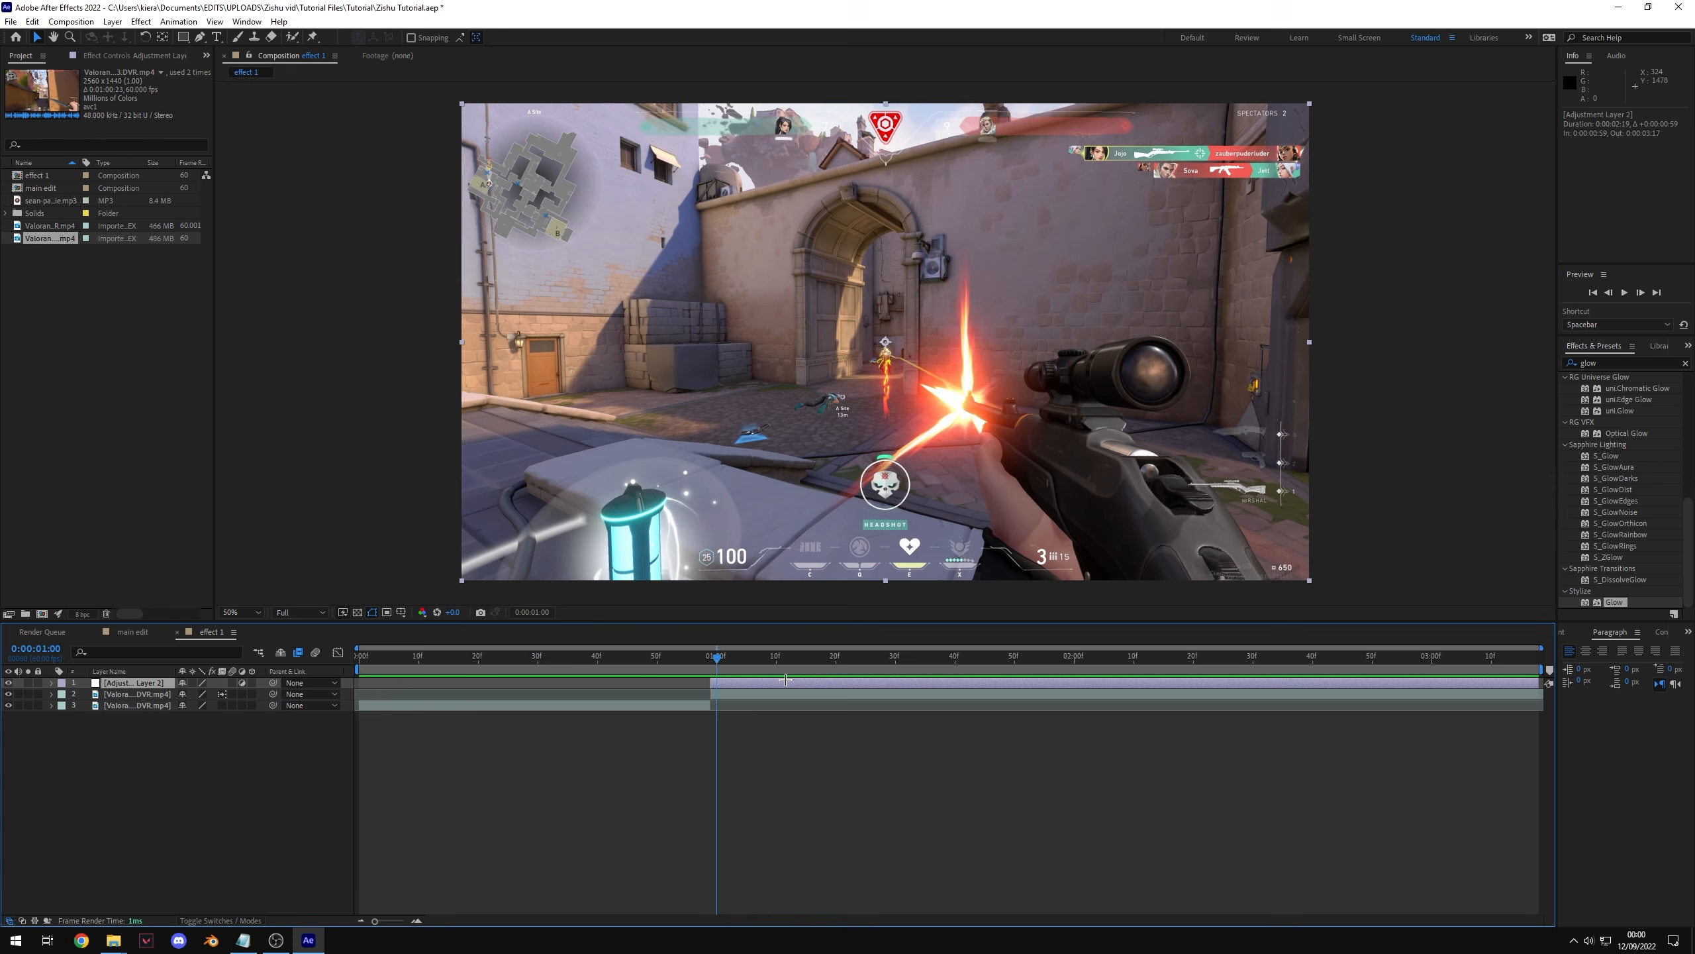
Step: Search for find and apply the Find Edges effect to the adjustment layer
left_click(1686, 363)
left_click(1598, 361)
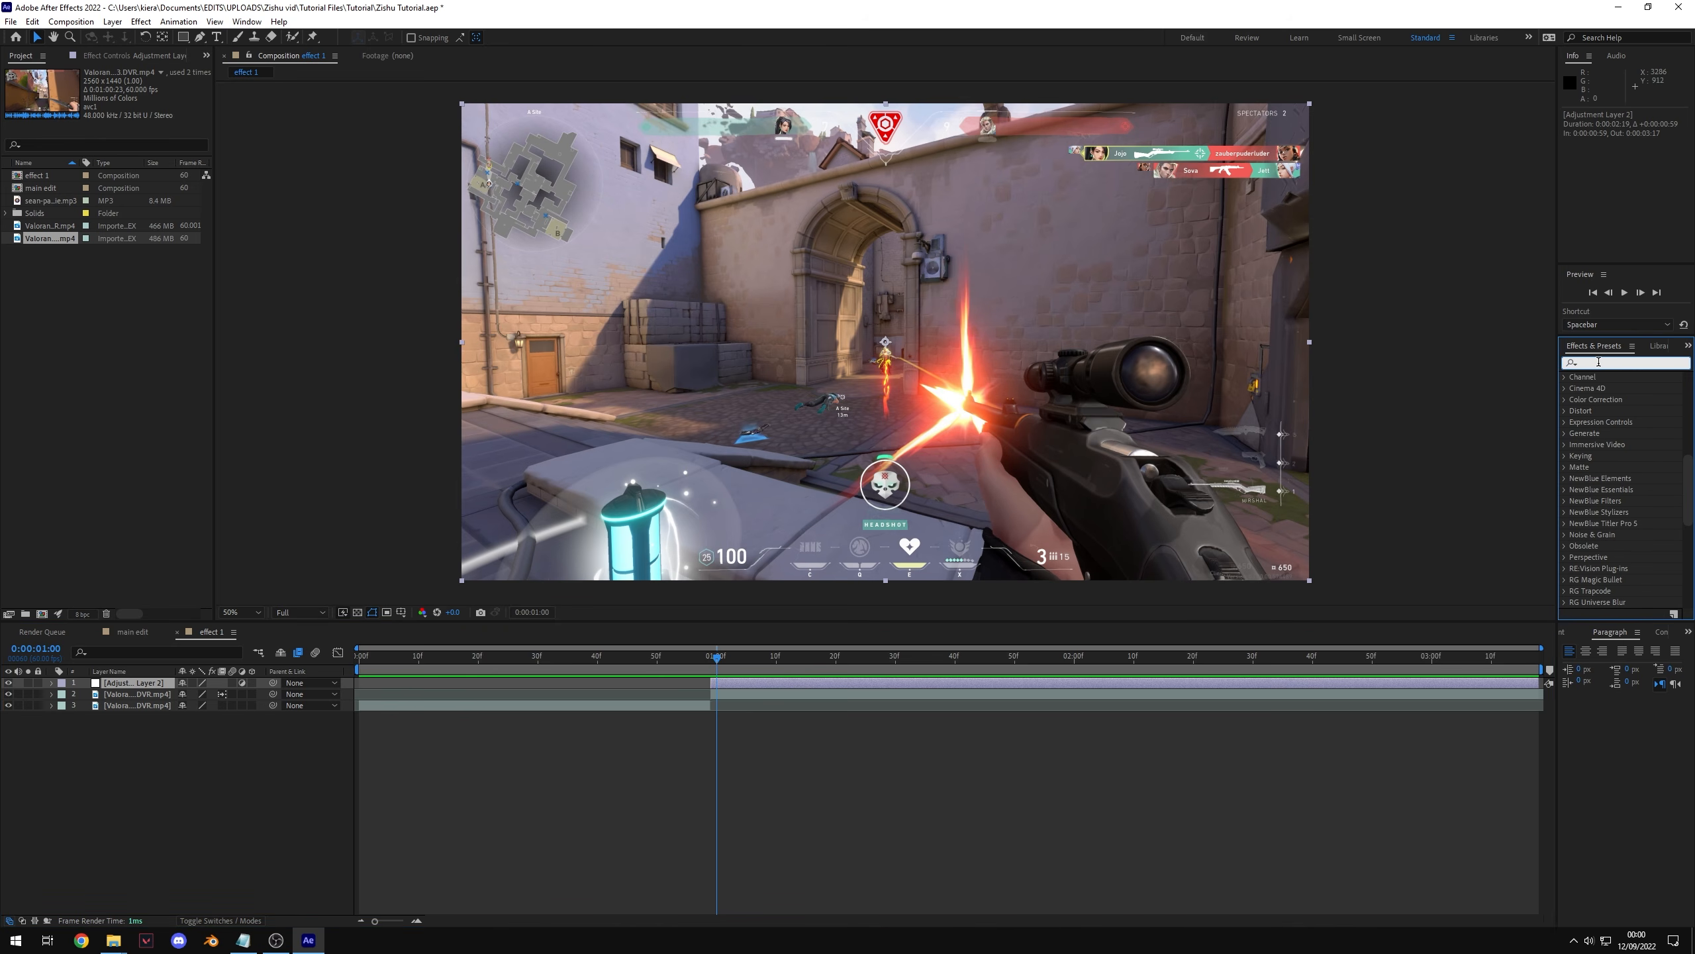
type("find")
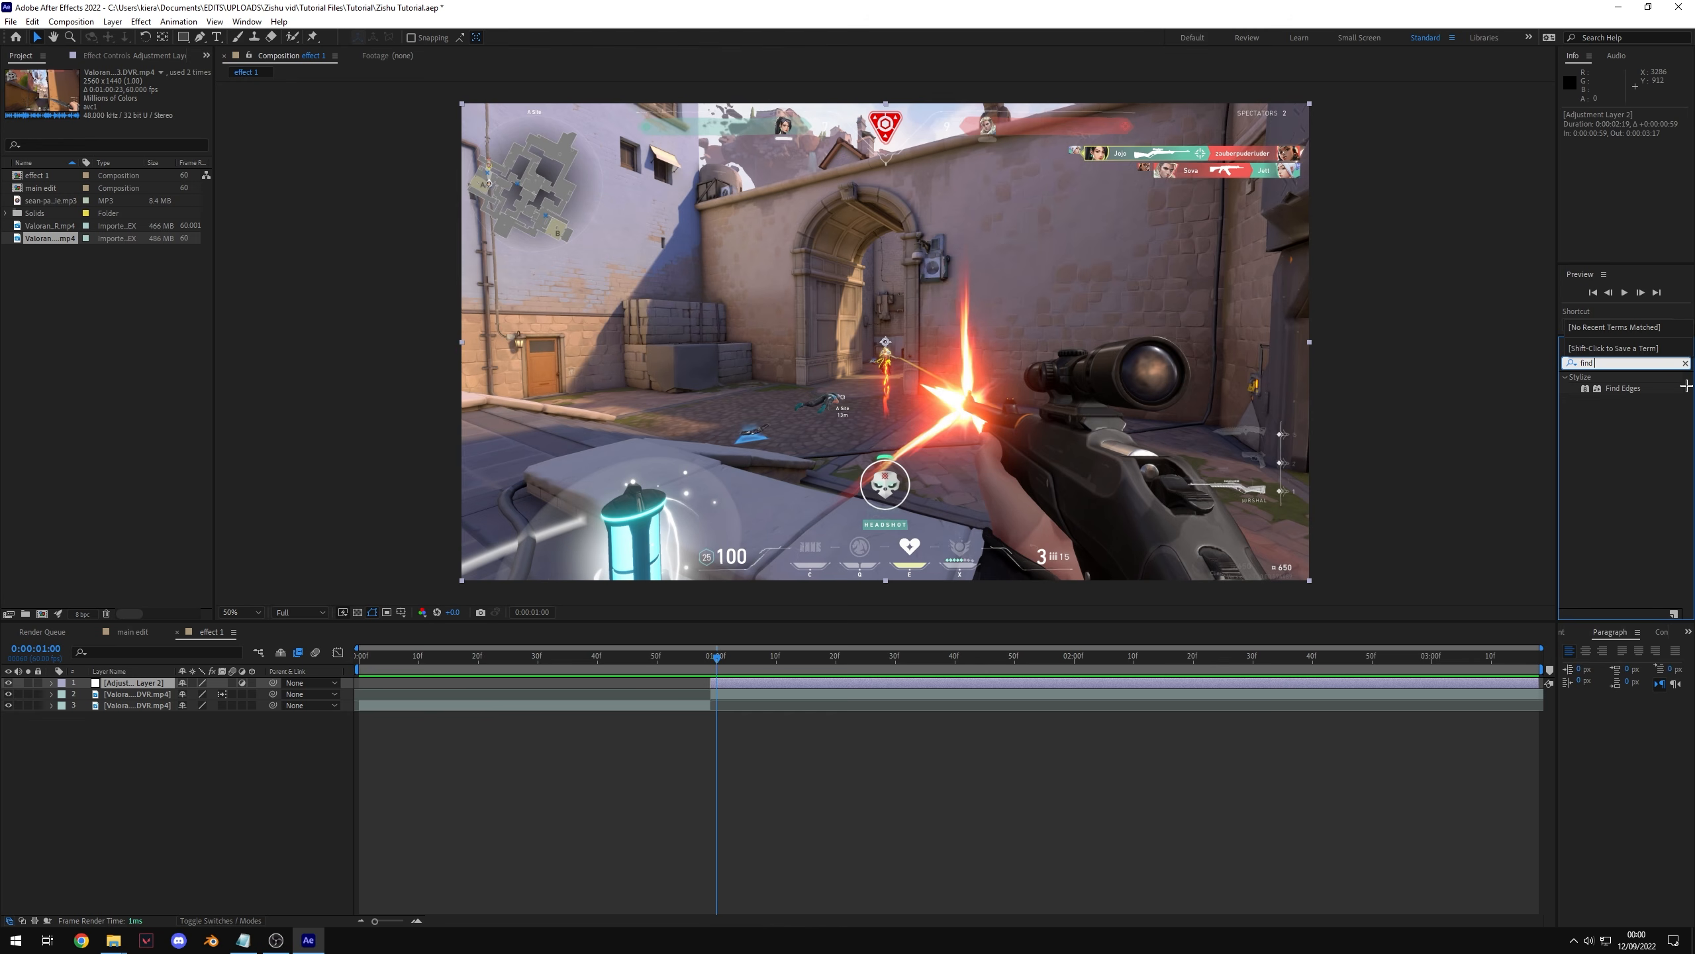
double_click(1637, 389)
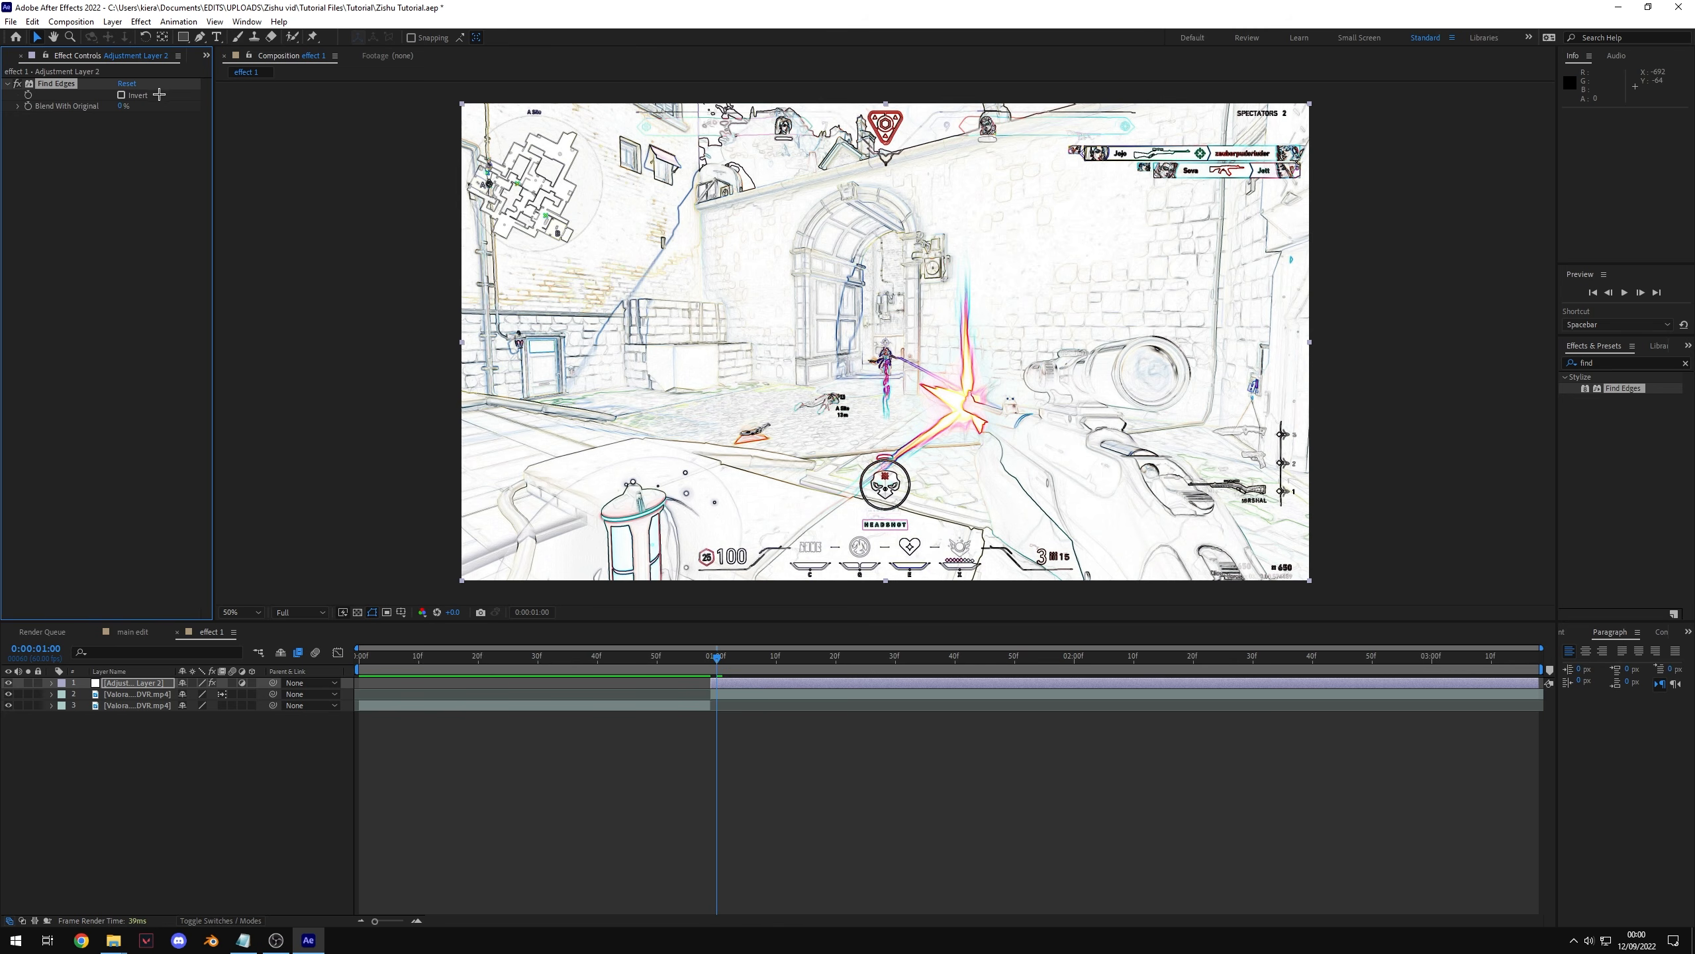
Step: Invert the Find Edges effect and apply the Tritone effect to the adjustment layer
left_click(121, 95)
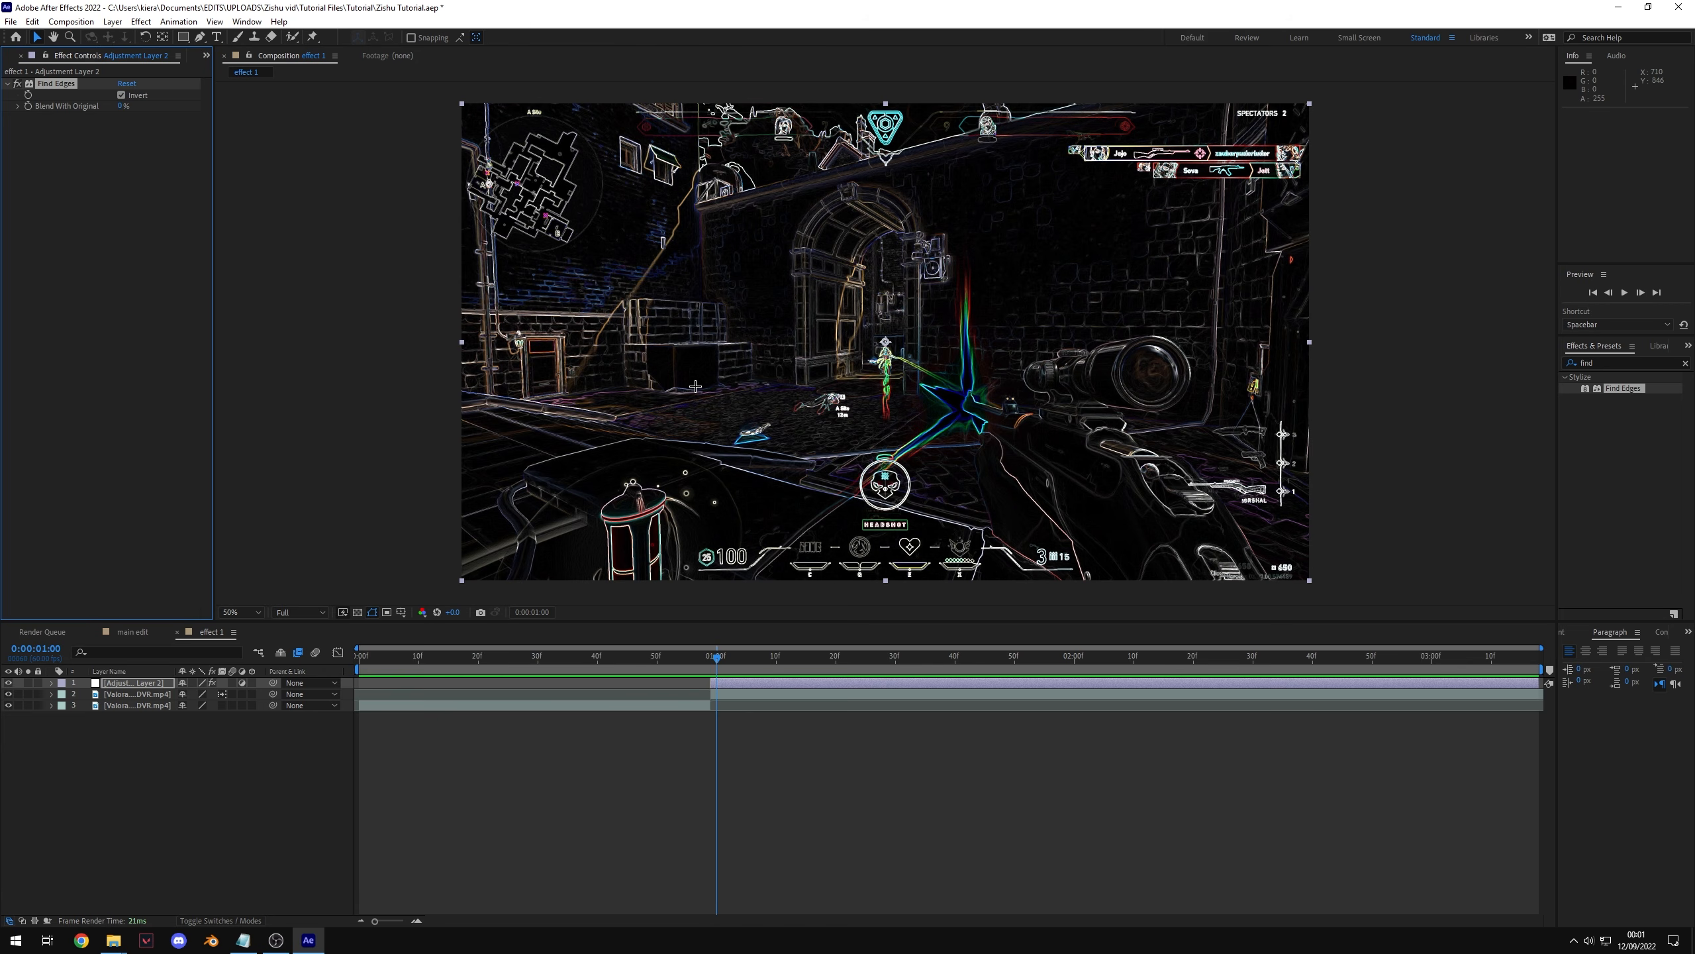
left_click(1607, 364)
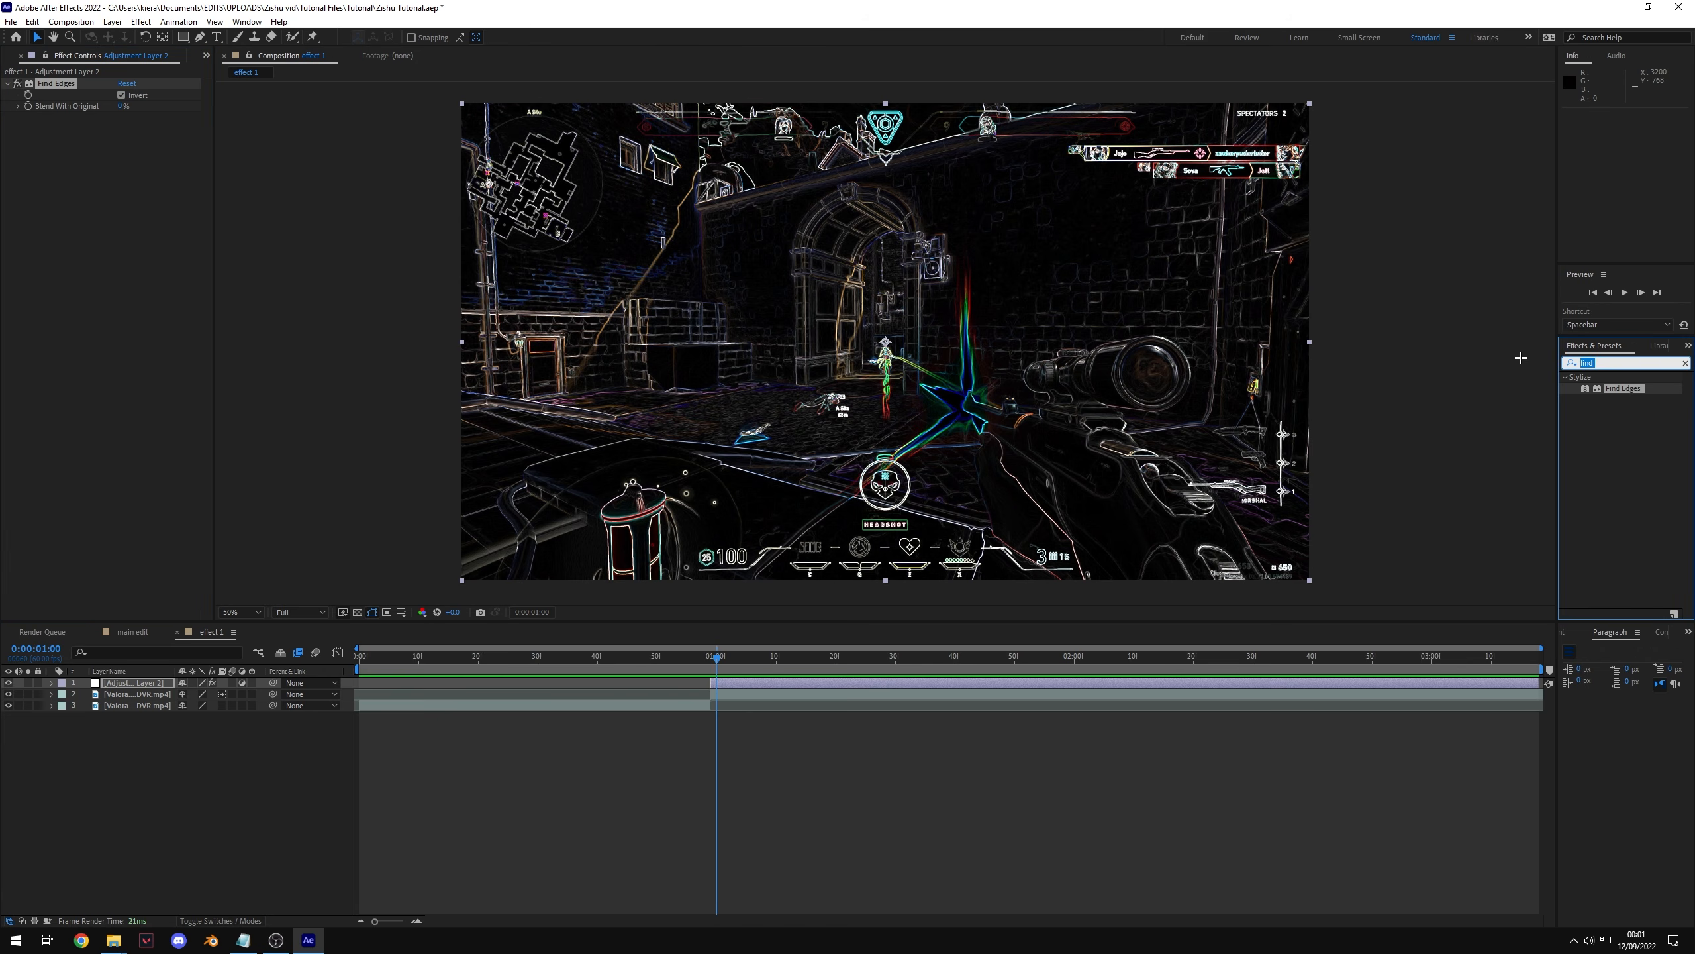
type("trito")
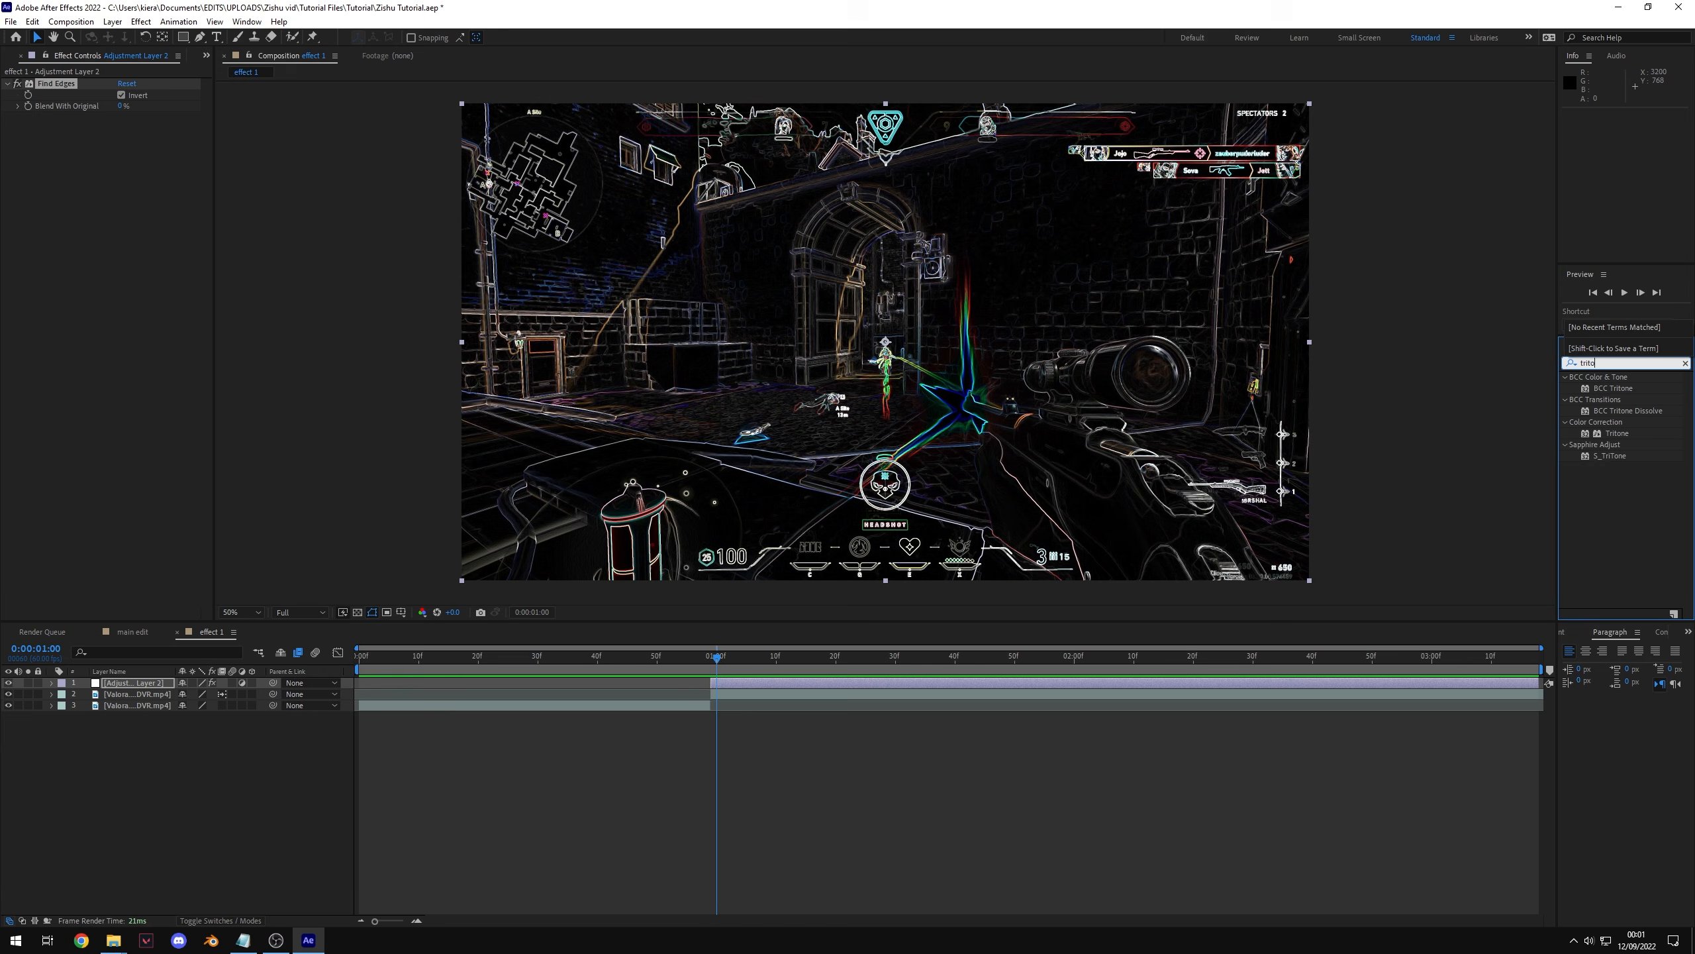
type("ne")
left_click_drag(1617, 433, 725, 689)
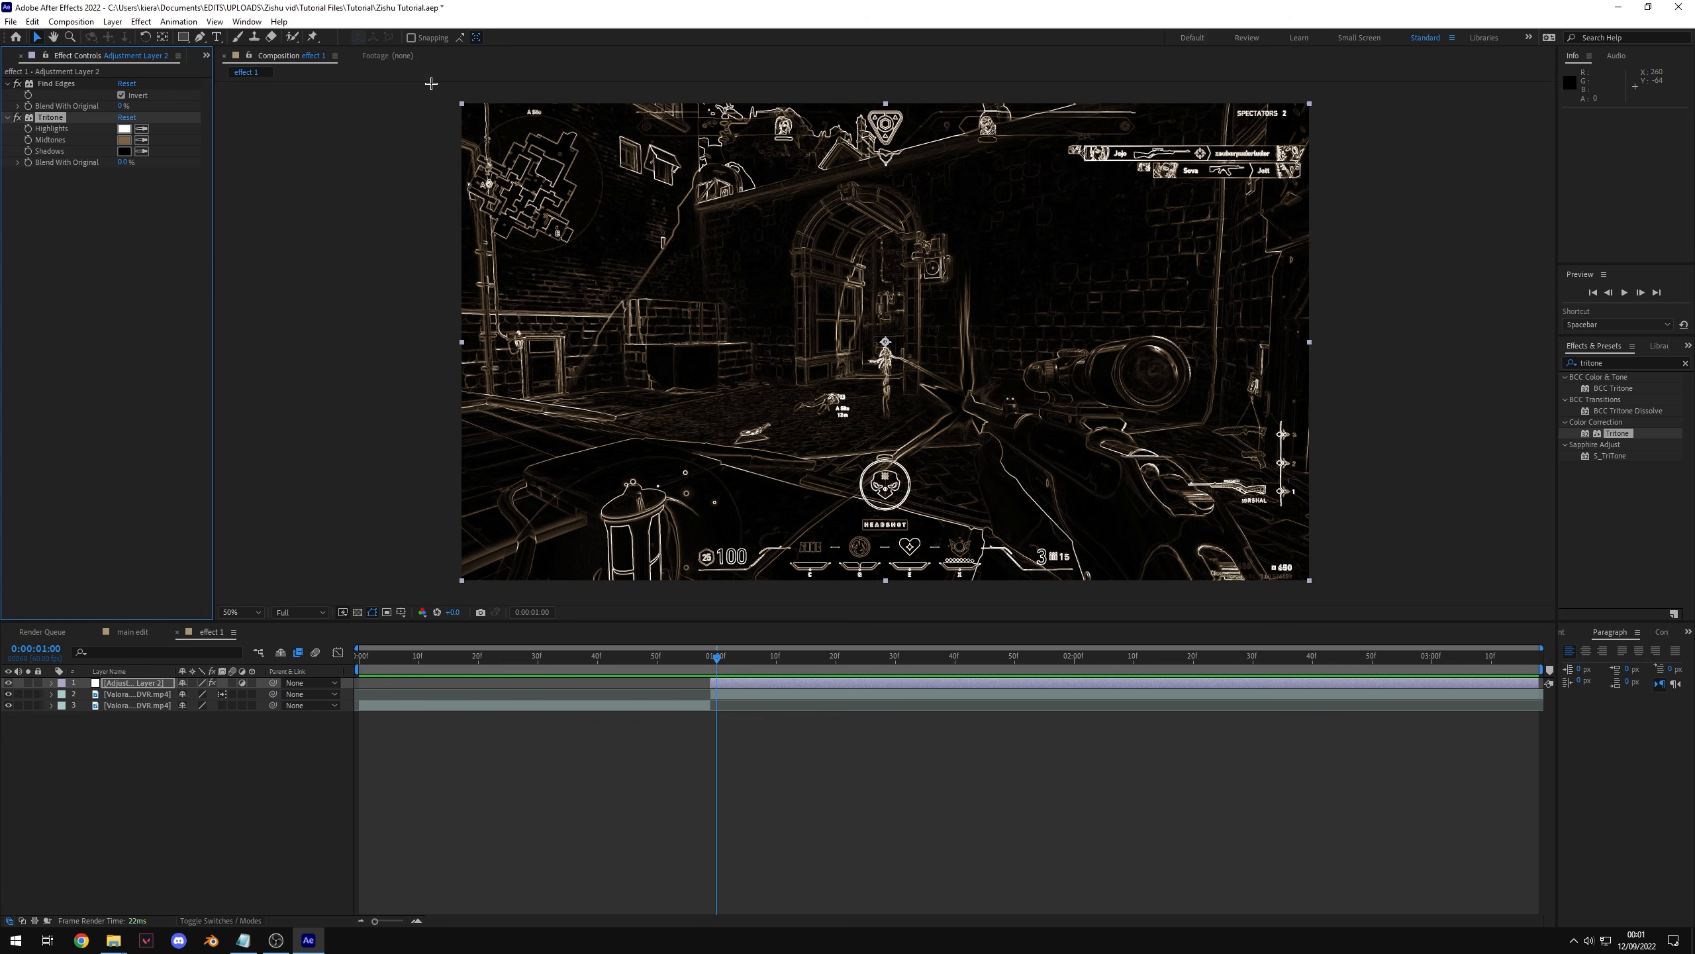
Step: Set the Tritone midtones colour to a saturated deep blue
left_click(124, 140)
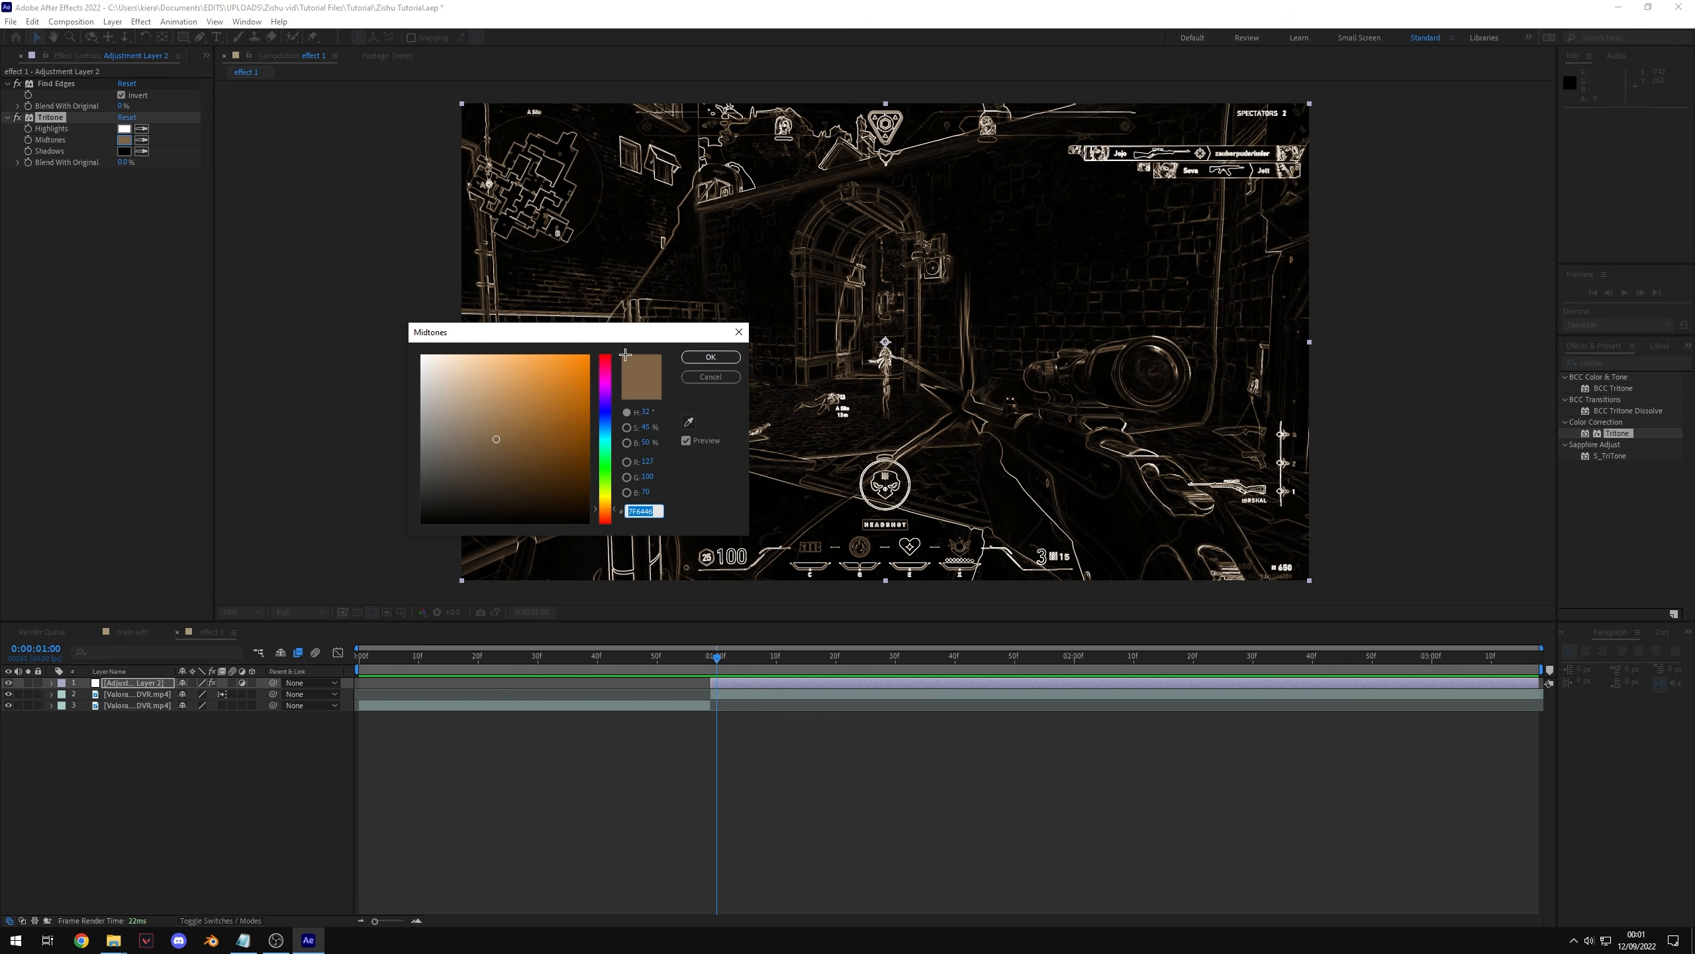
mouse_move(610, 400)
left_mouse_down()
mouse_move(608, 417)
mouse_move(580, 371)
mouse_move(590, 353)
left_mouse_up()
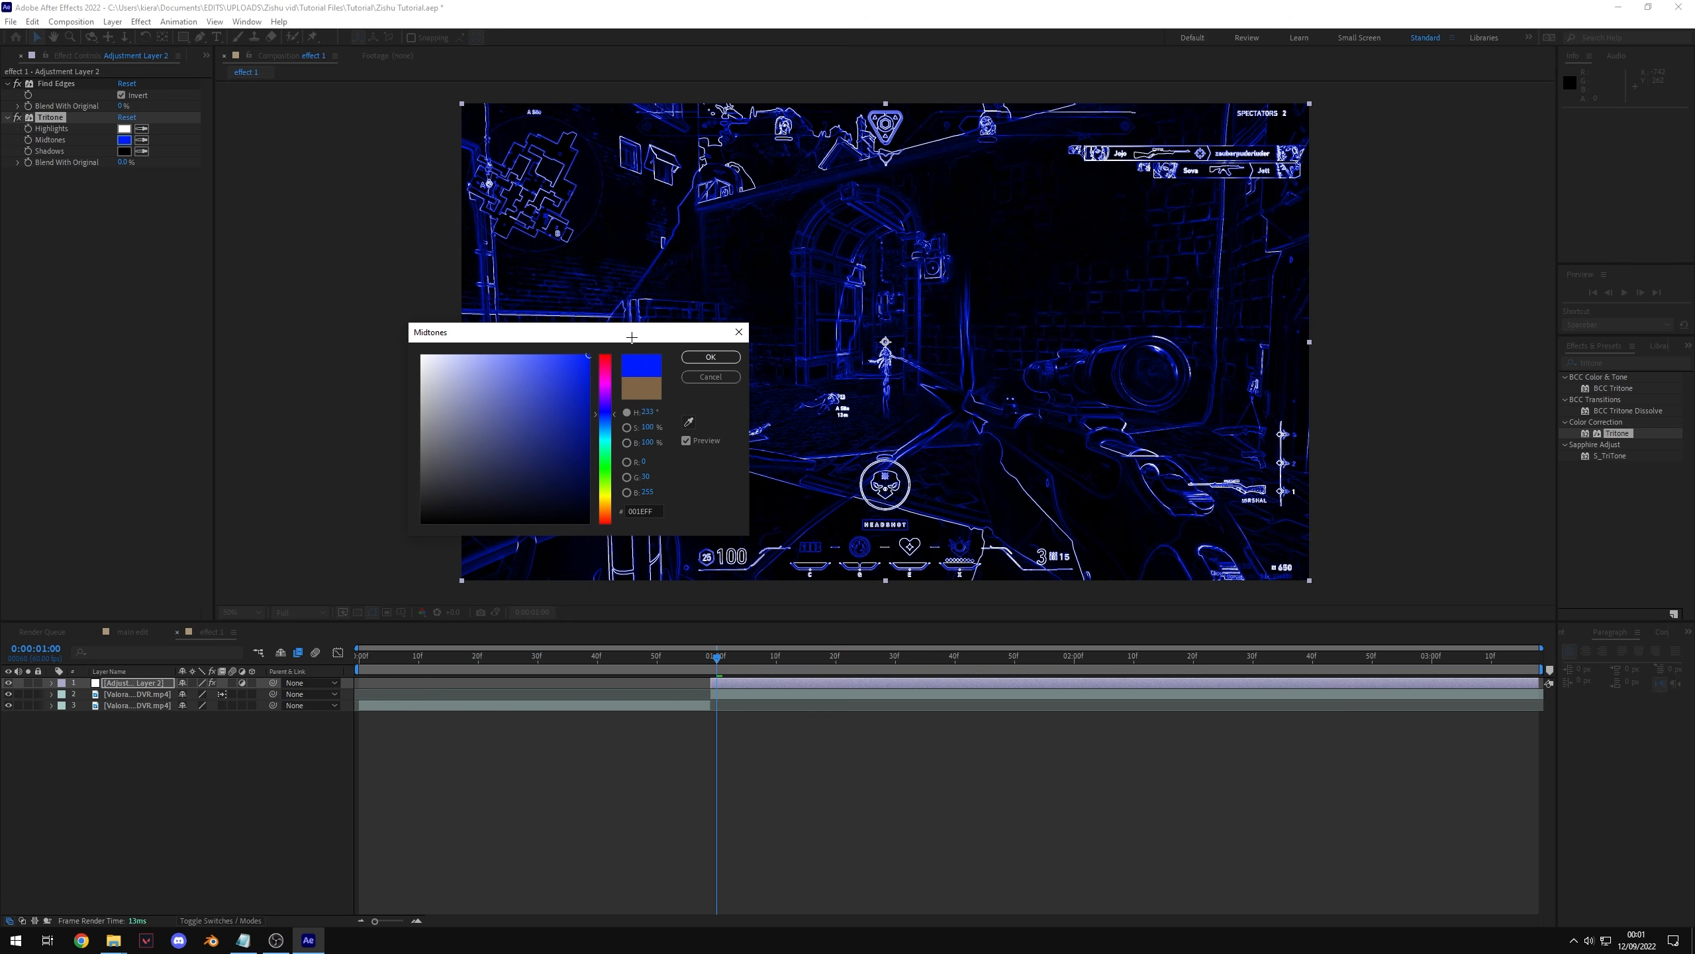
key("Return")
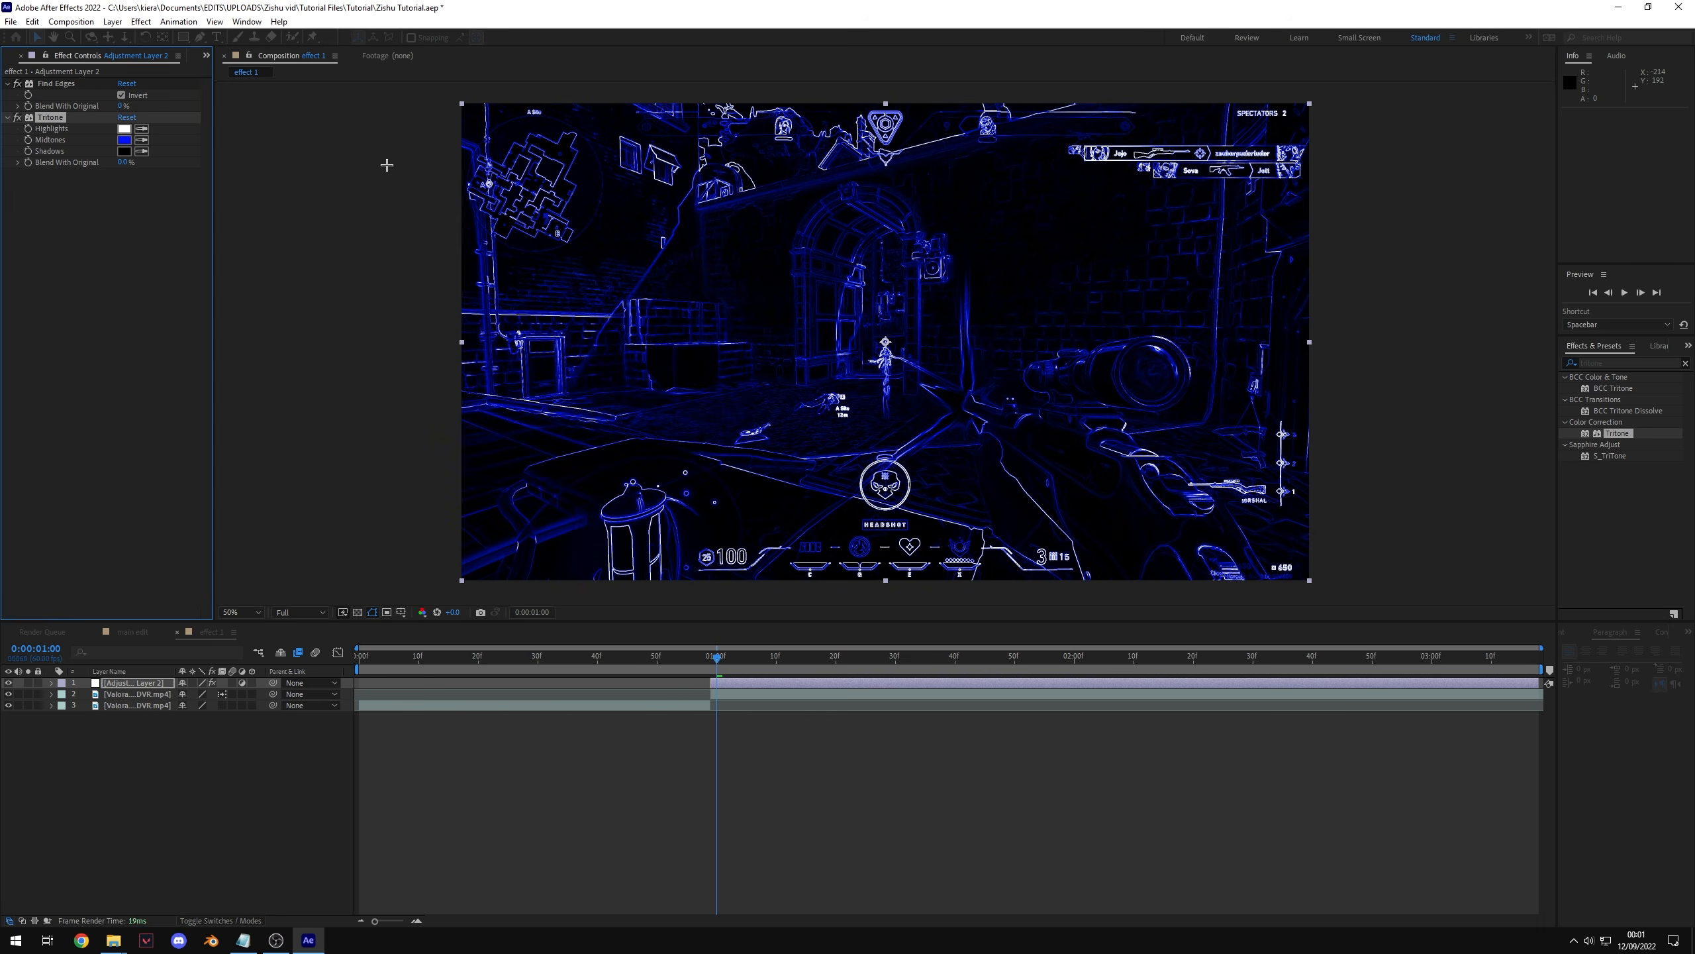
Step: Set the Tritone highlights colour to a light cyan blue and fine-tune the midtones blue
left_click(124, 129)
left_click_drag(604, 431, 619, 333)
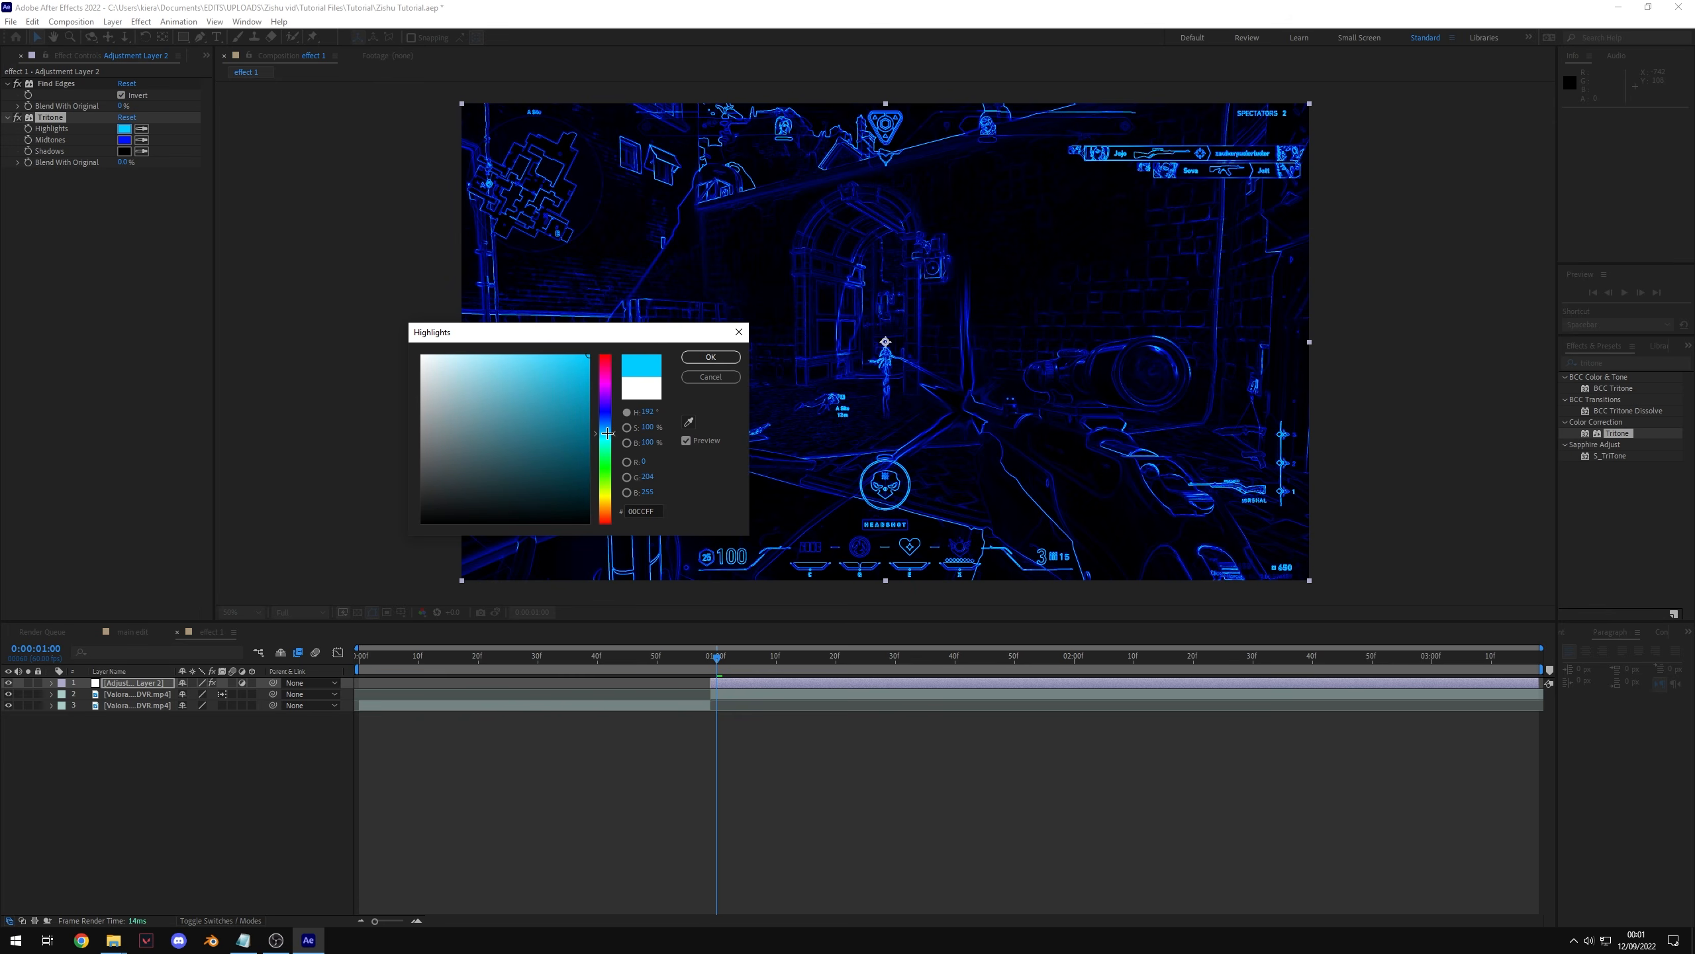
left_click(711, 356)
left_click(123, 140)
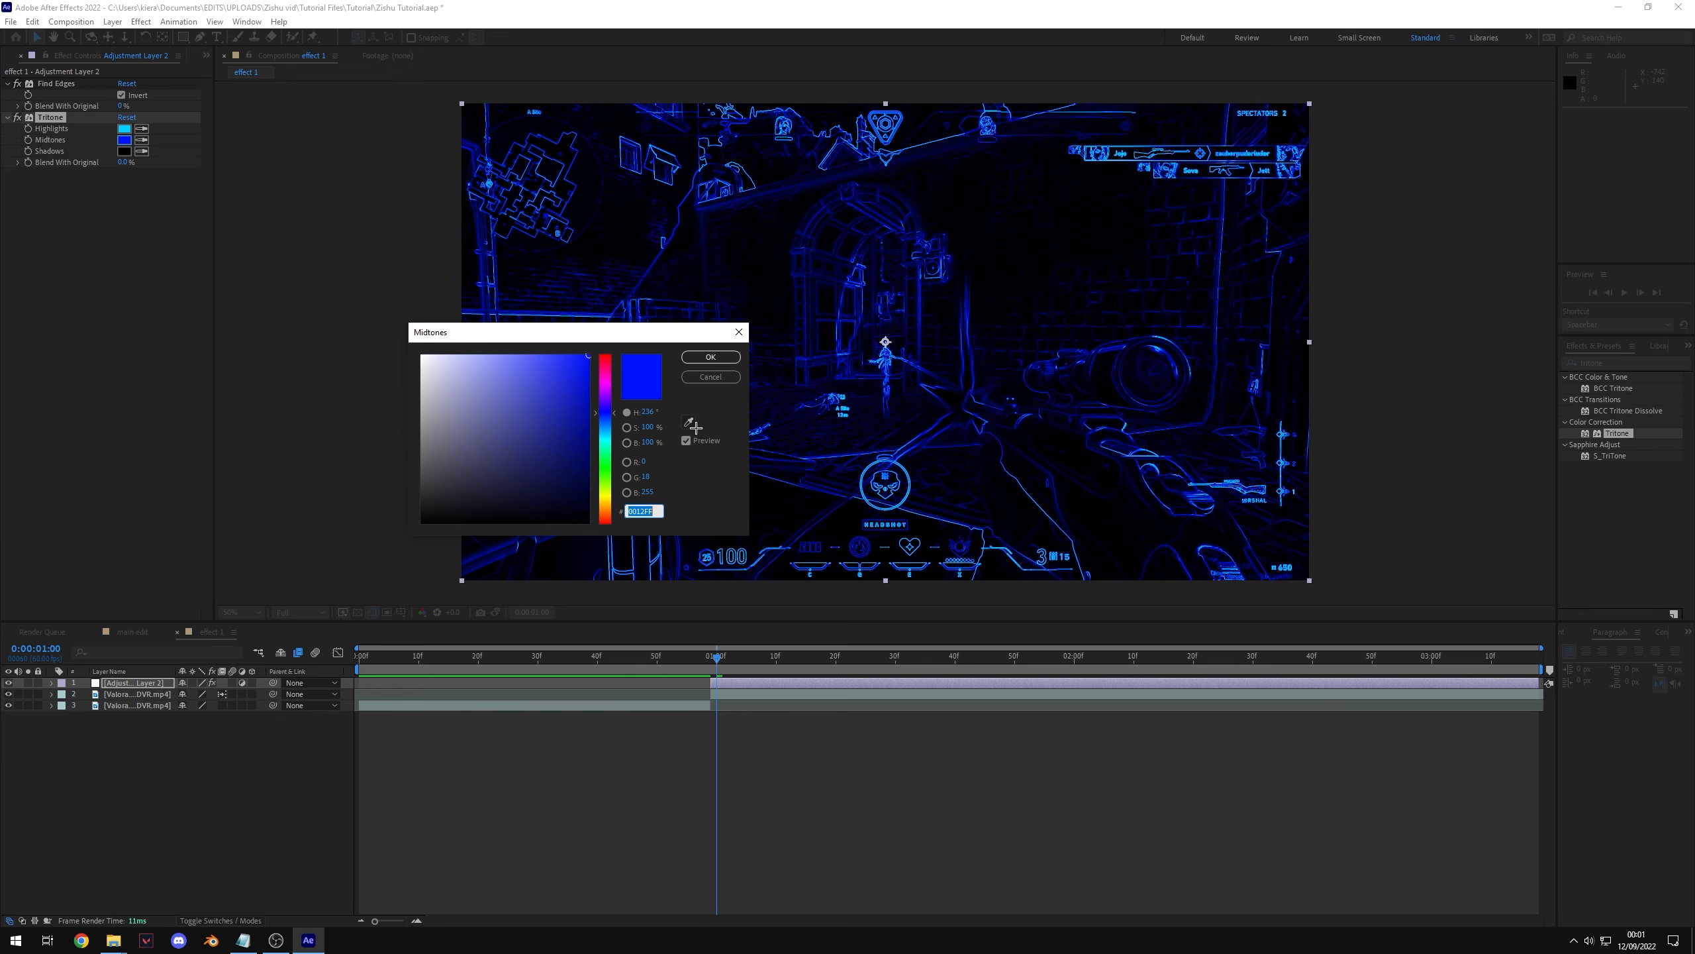
left_click_drag(608, 414, 608, 418)
left_click(709, 357)
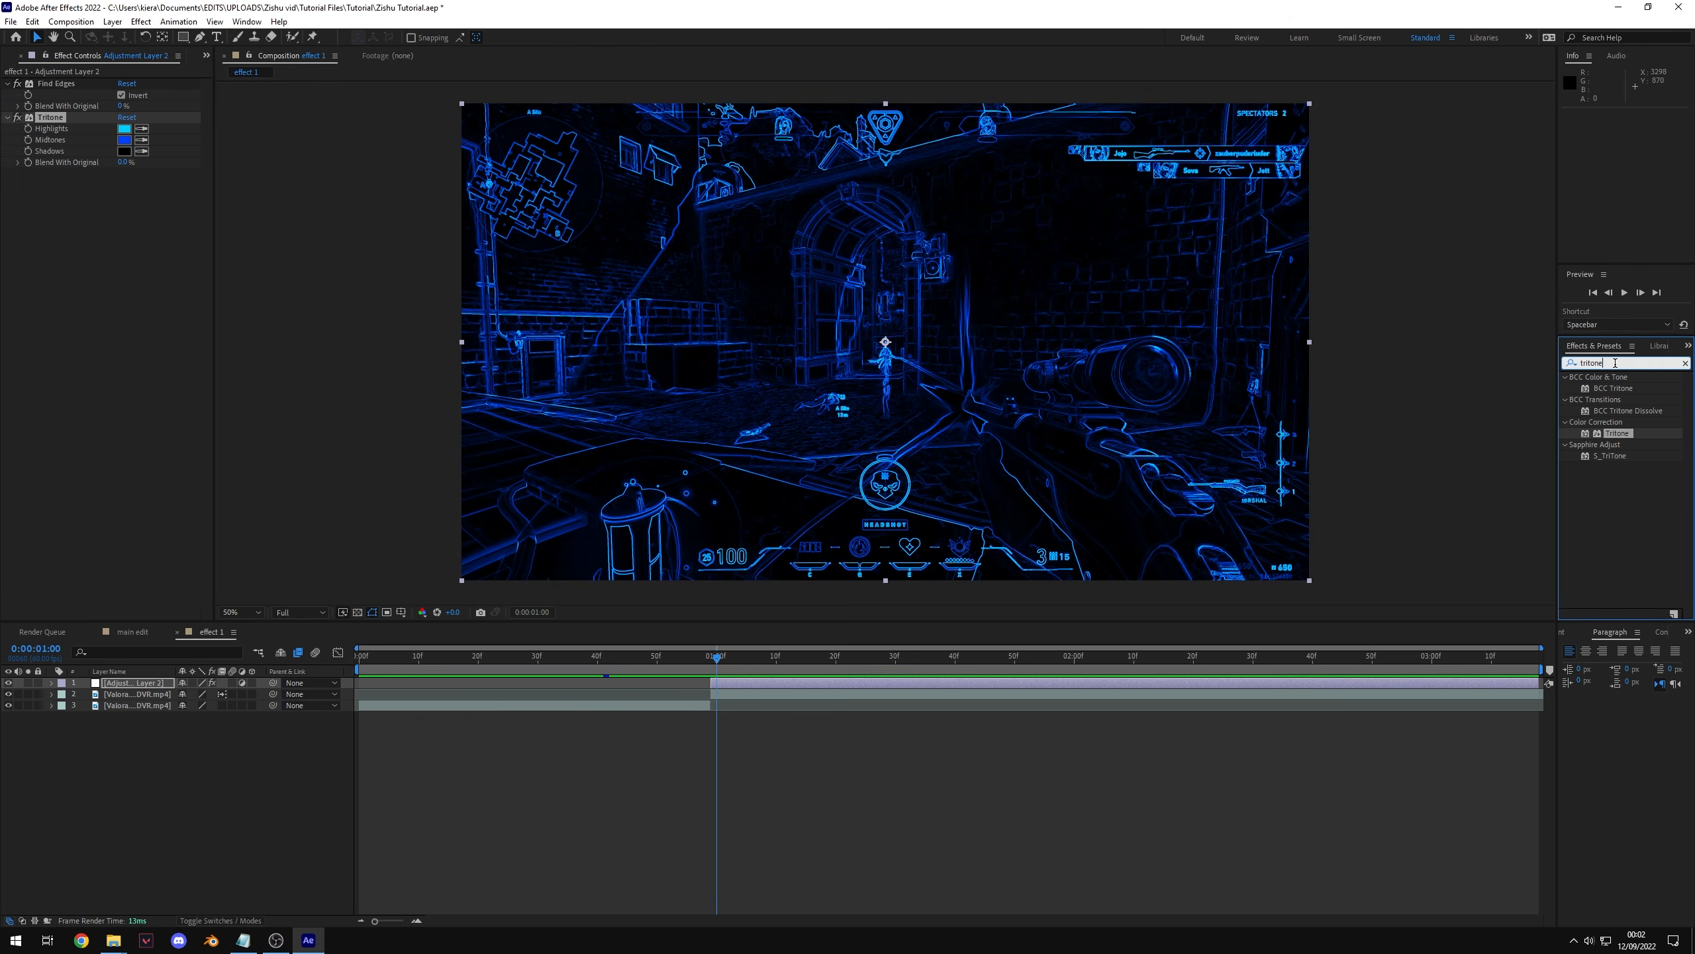
Step: Search for glow and apply the Stylize Glow effect to the adjustment layer
type("glow")
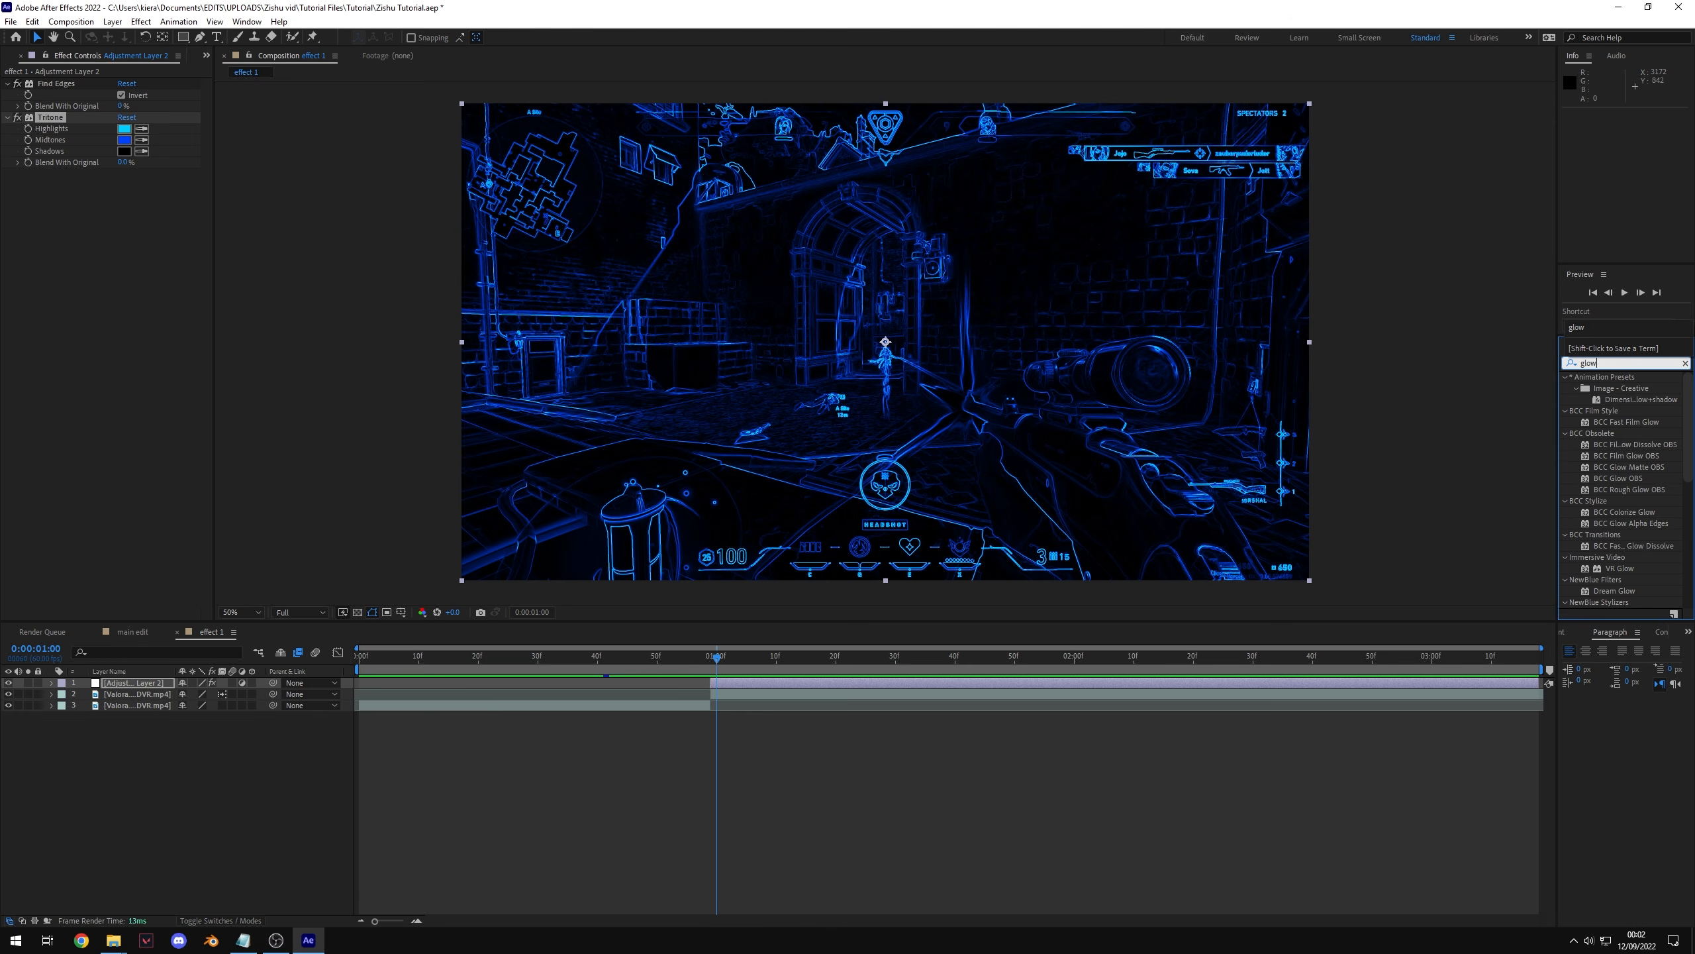
left_click_drag(1688, 404, 1685, 540)
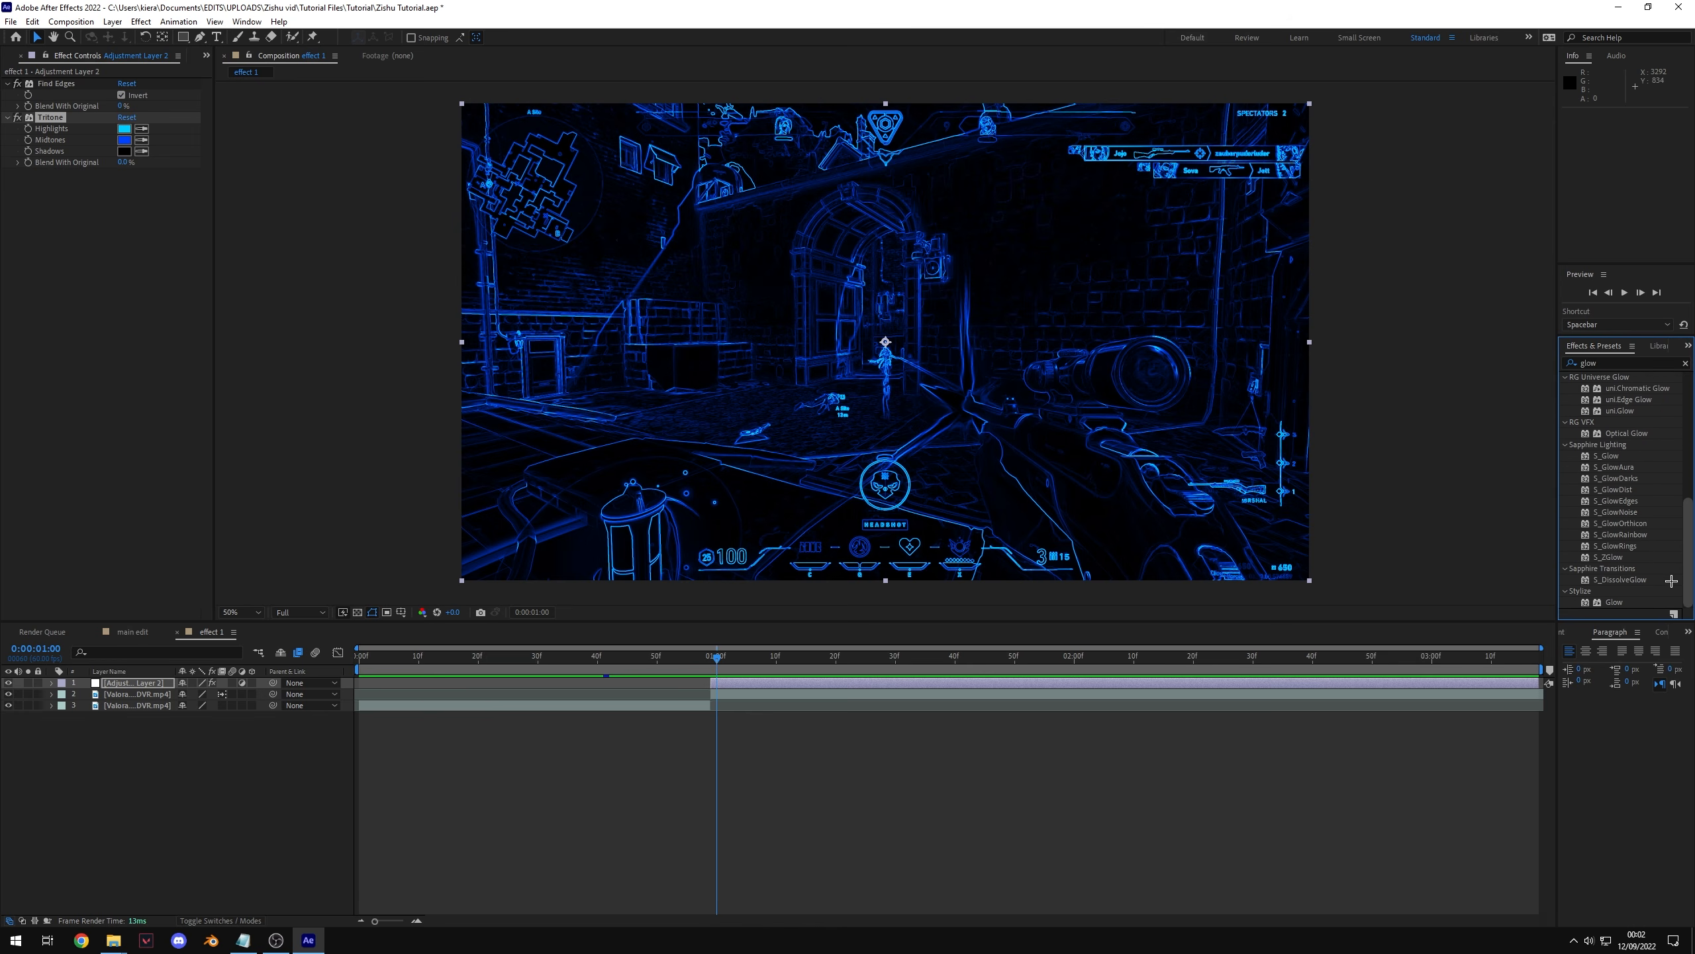
left_click_drag(1620, 603, 726, 686)
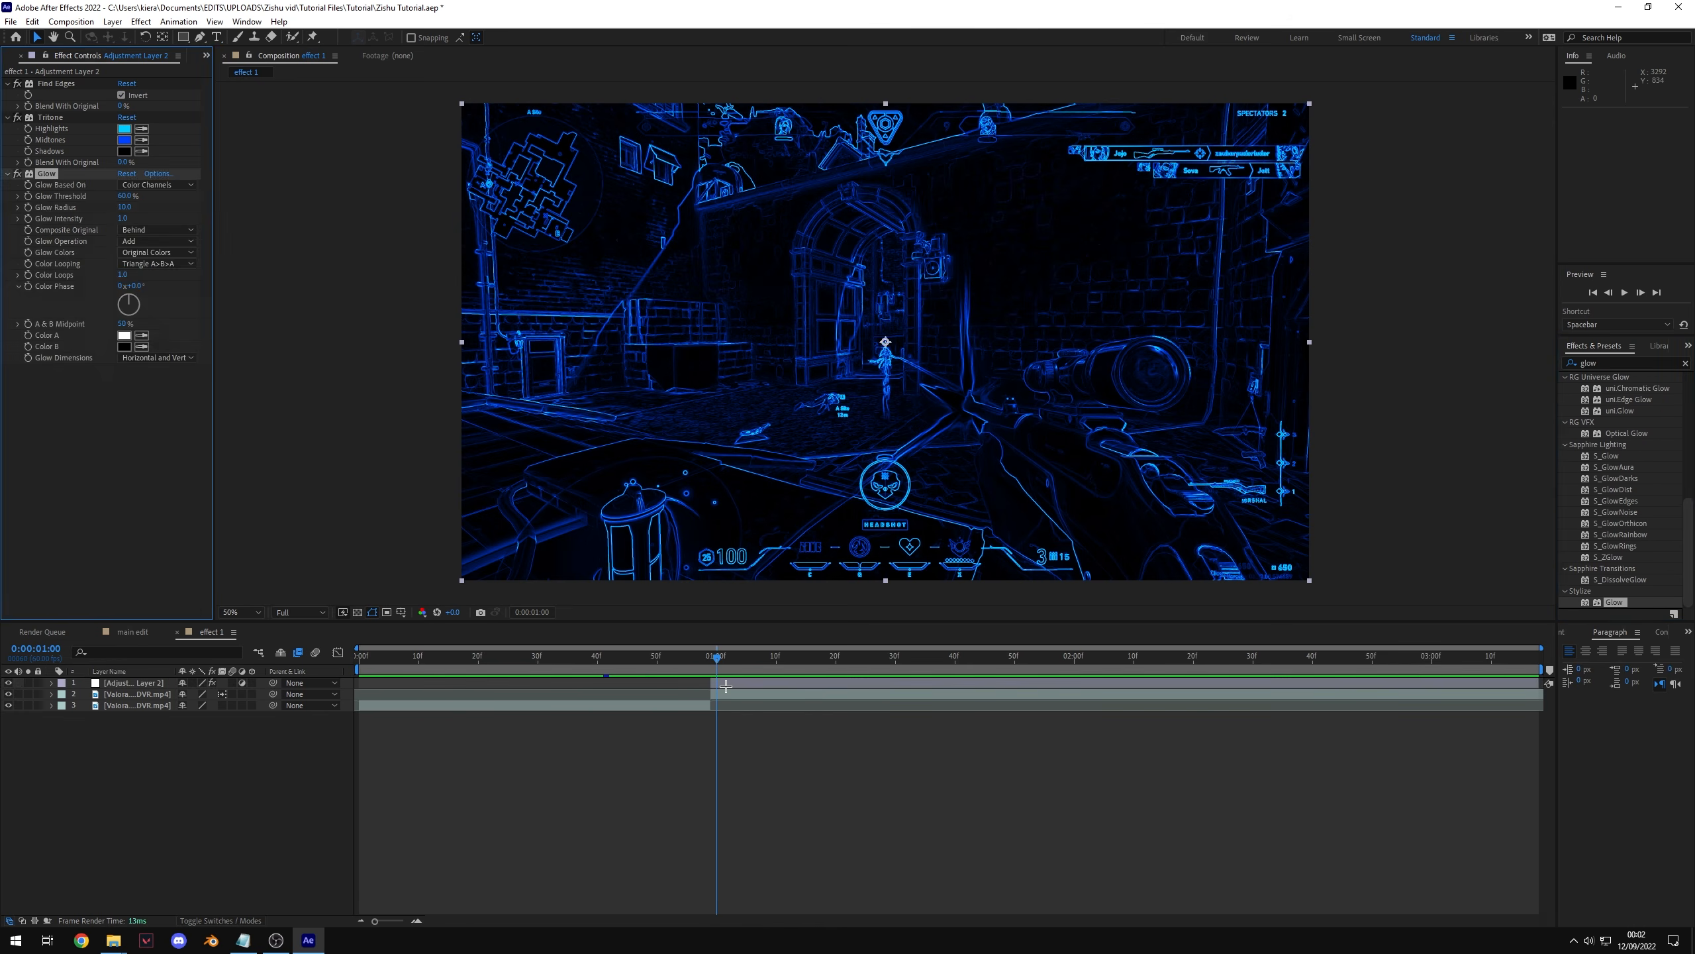
Step: Set the Glow threshold to 30% and the glow radius to 50
left_click(126, 196)
type("30")
key("Return")
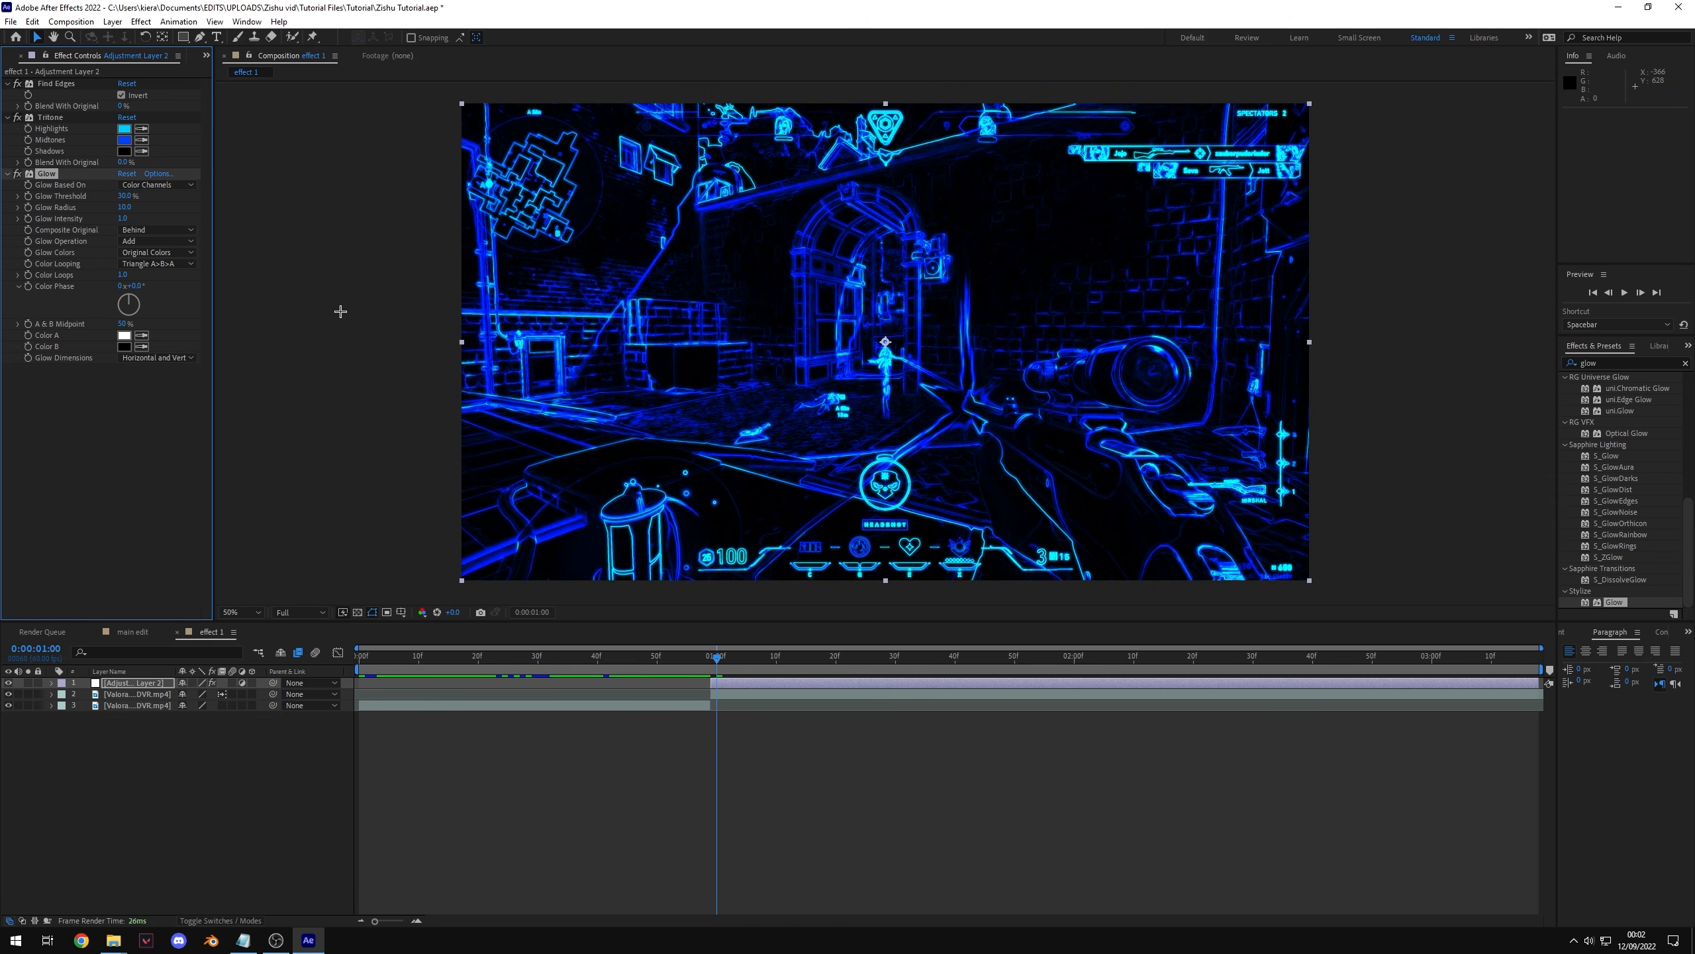
left_click(126, 207)
type("50")
key("Return")
left_click(347, 294)
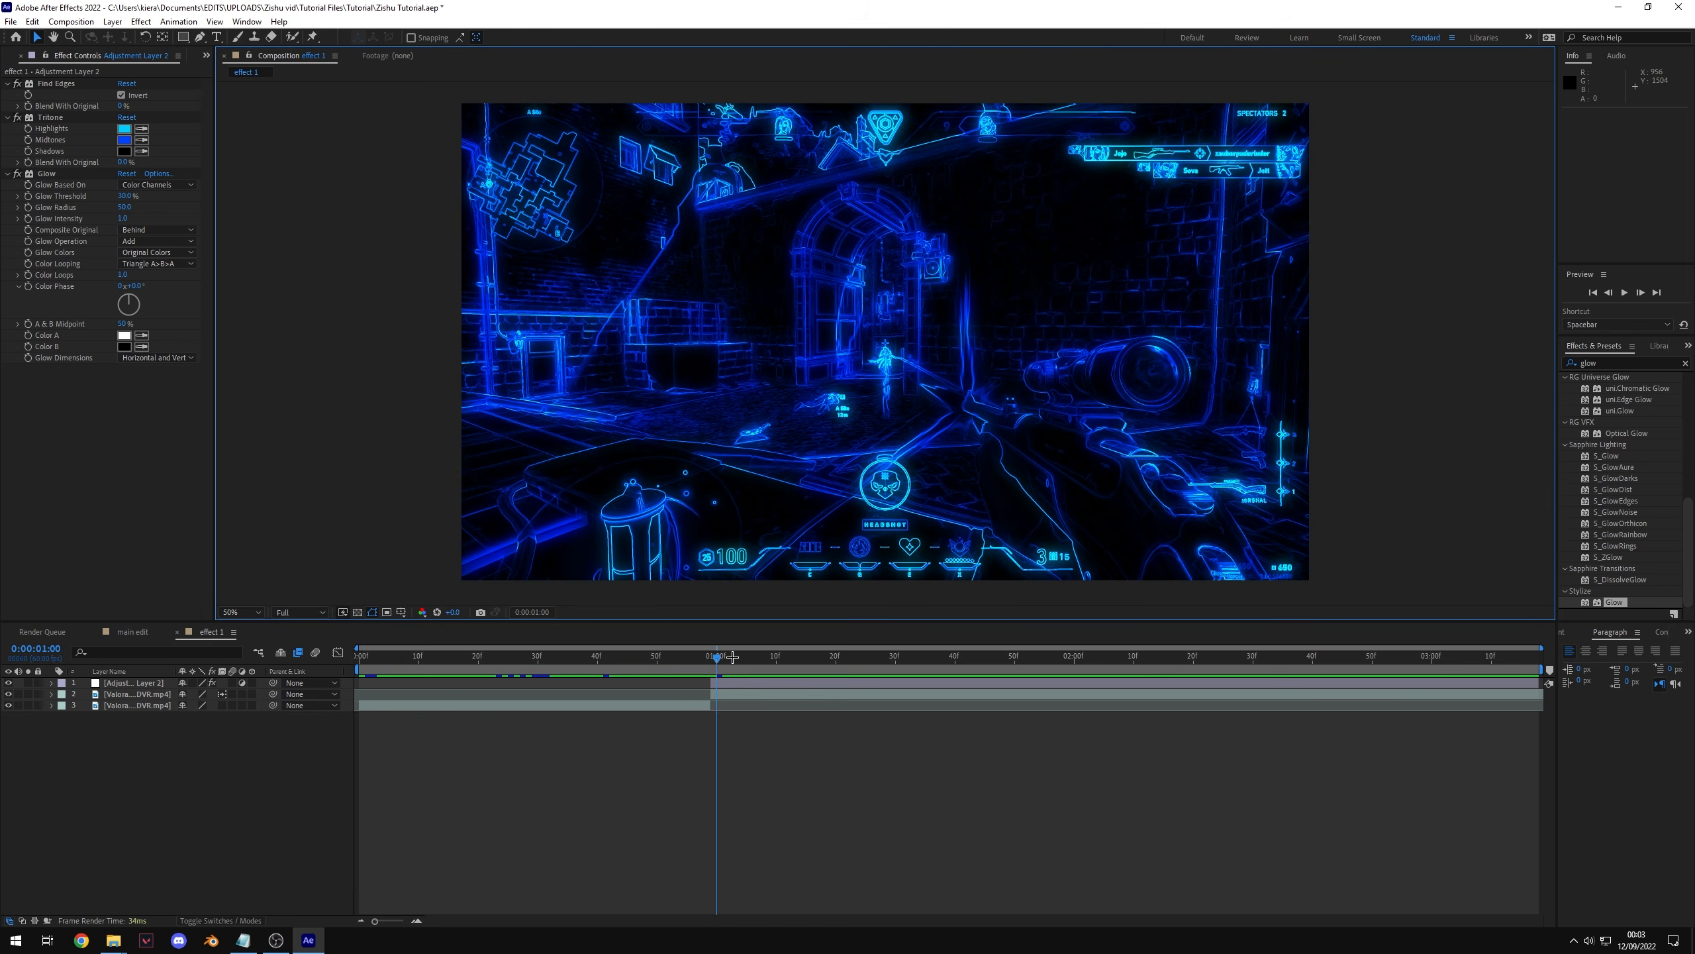
Step: At 0:00:01:24, add keyframes for Find Edges and Tritone Blend With Original and for Glow Intensity
left_click_drag(716, 660, 860, 679)
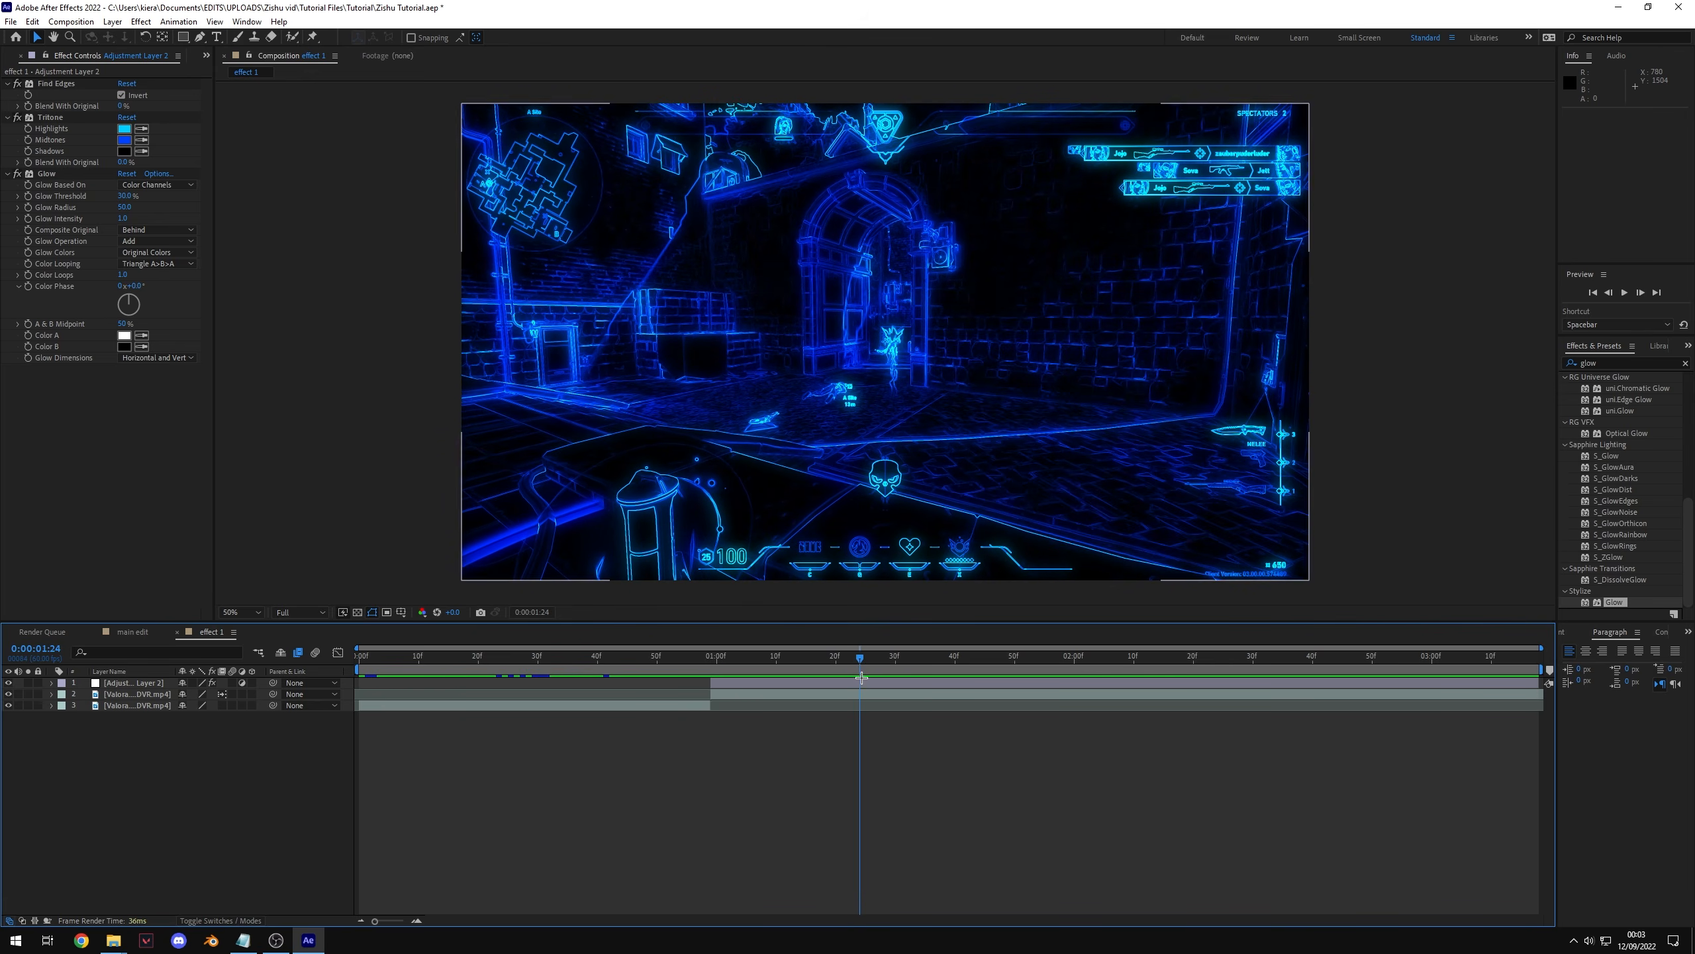
left_click(35, 107)
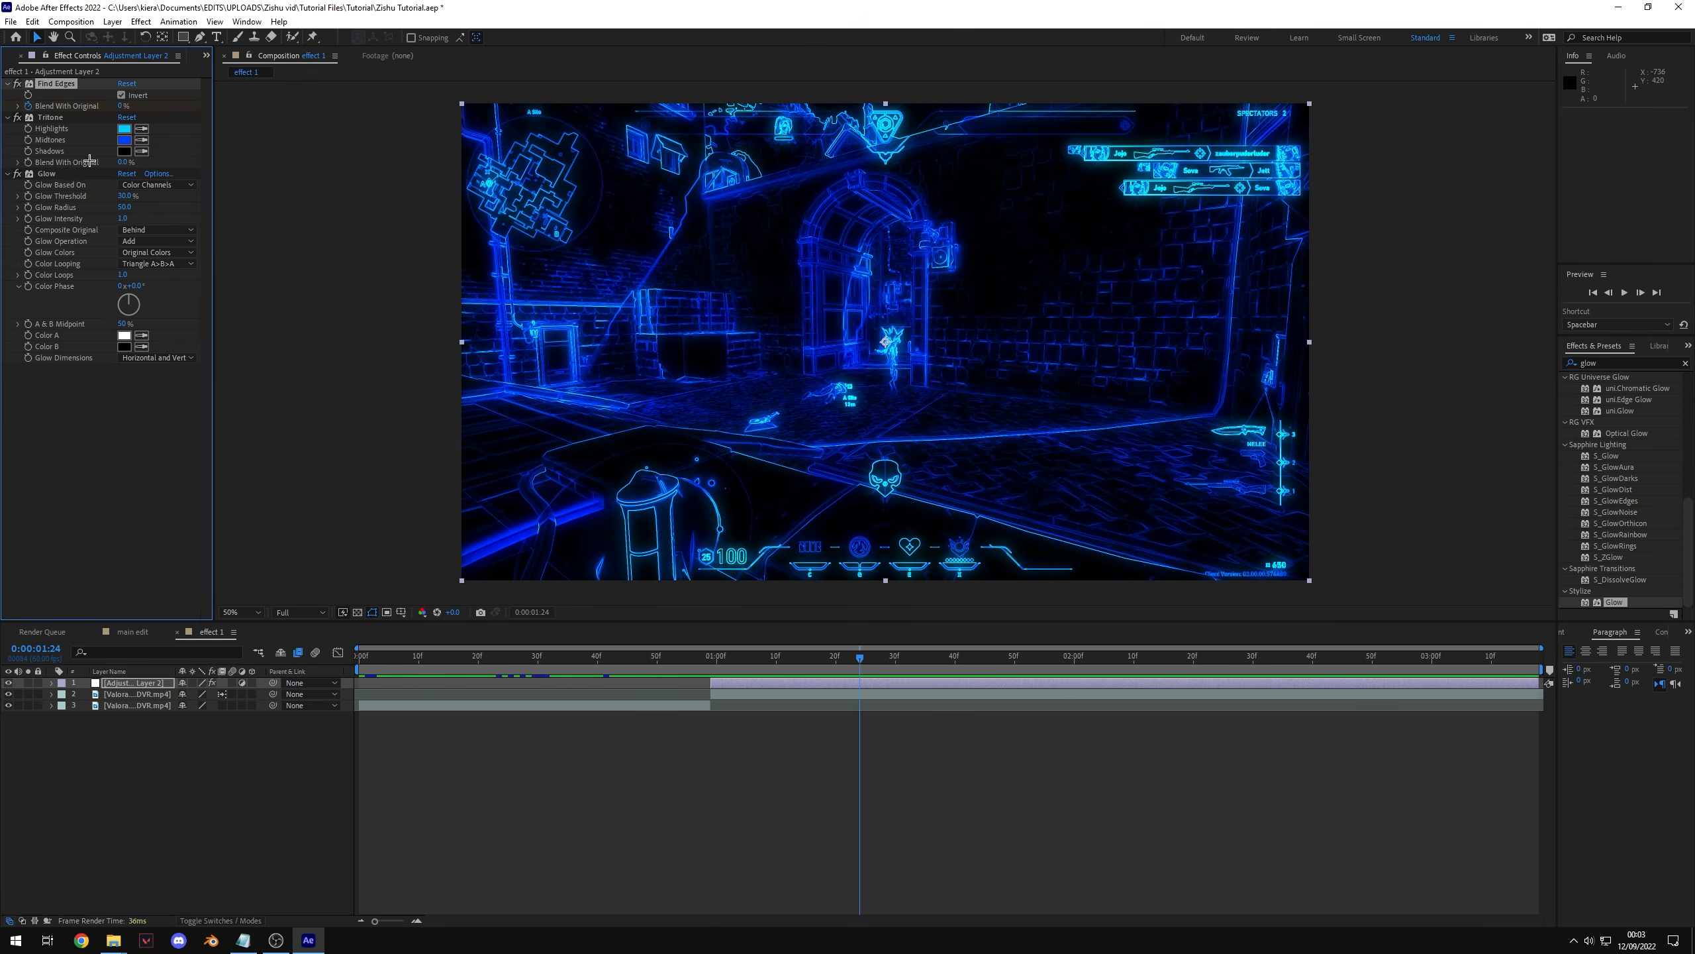
left_click(52, 118)
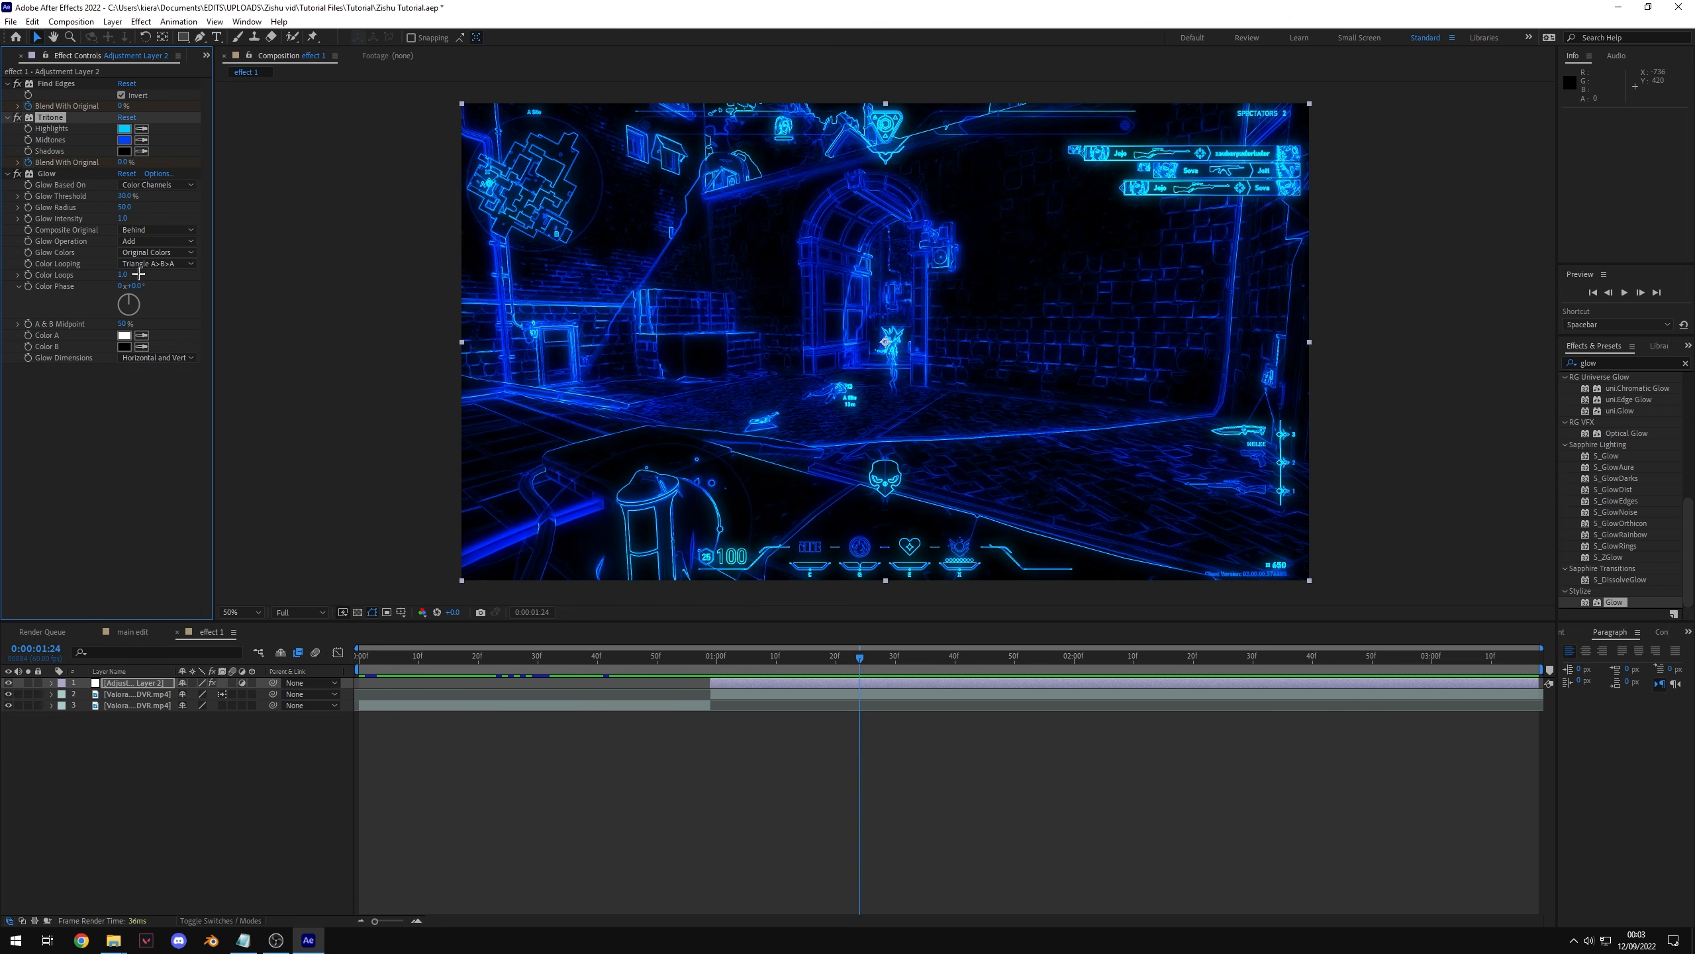
left_click(28, 219)
key("u")
key("u")
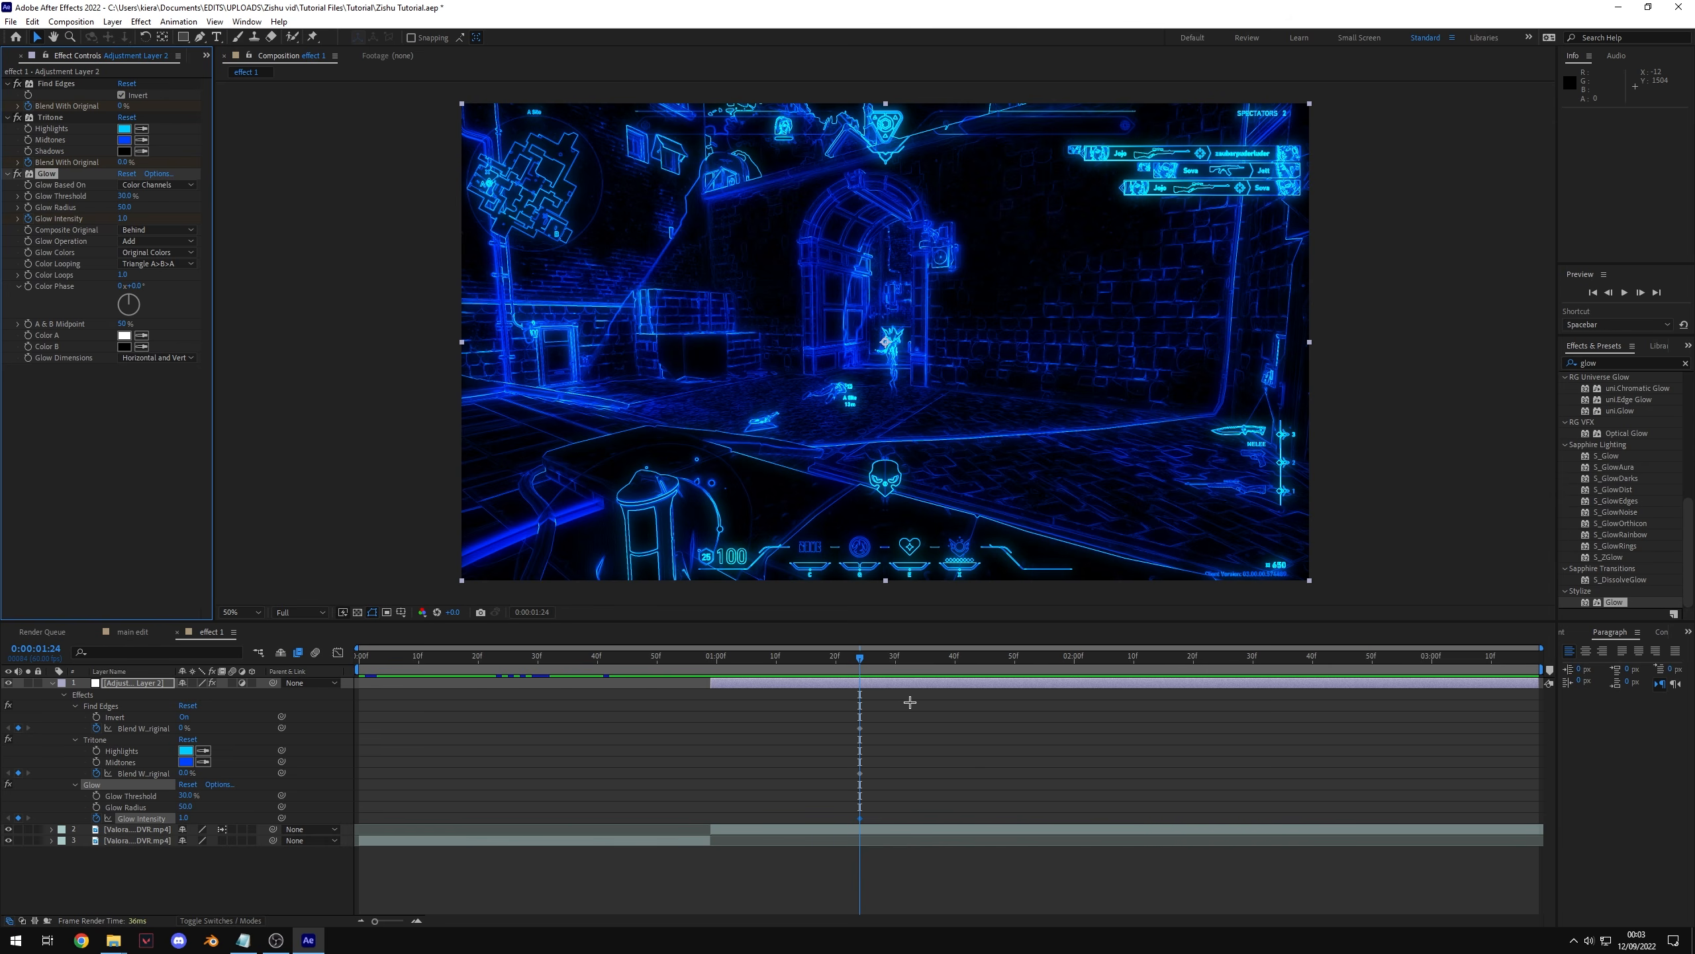
Step: At 0:00:02:34, set both Blend With Original values to 100% and Glow Intensity to 0
left_click_drag(862, 660, 1275, 680)
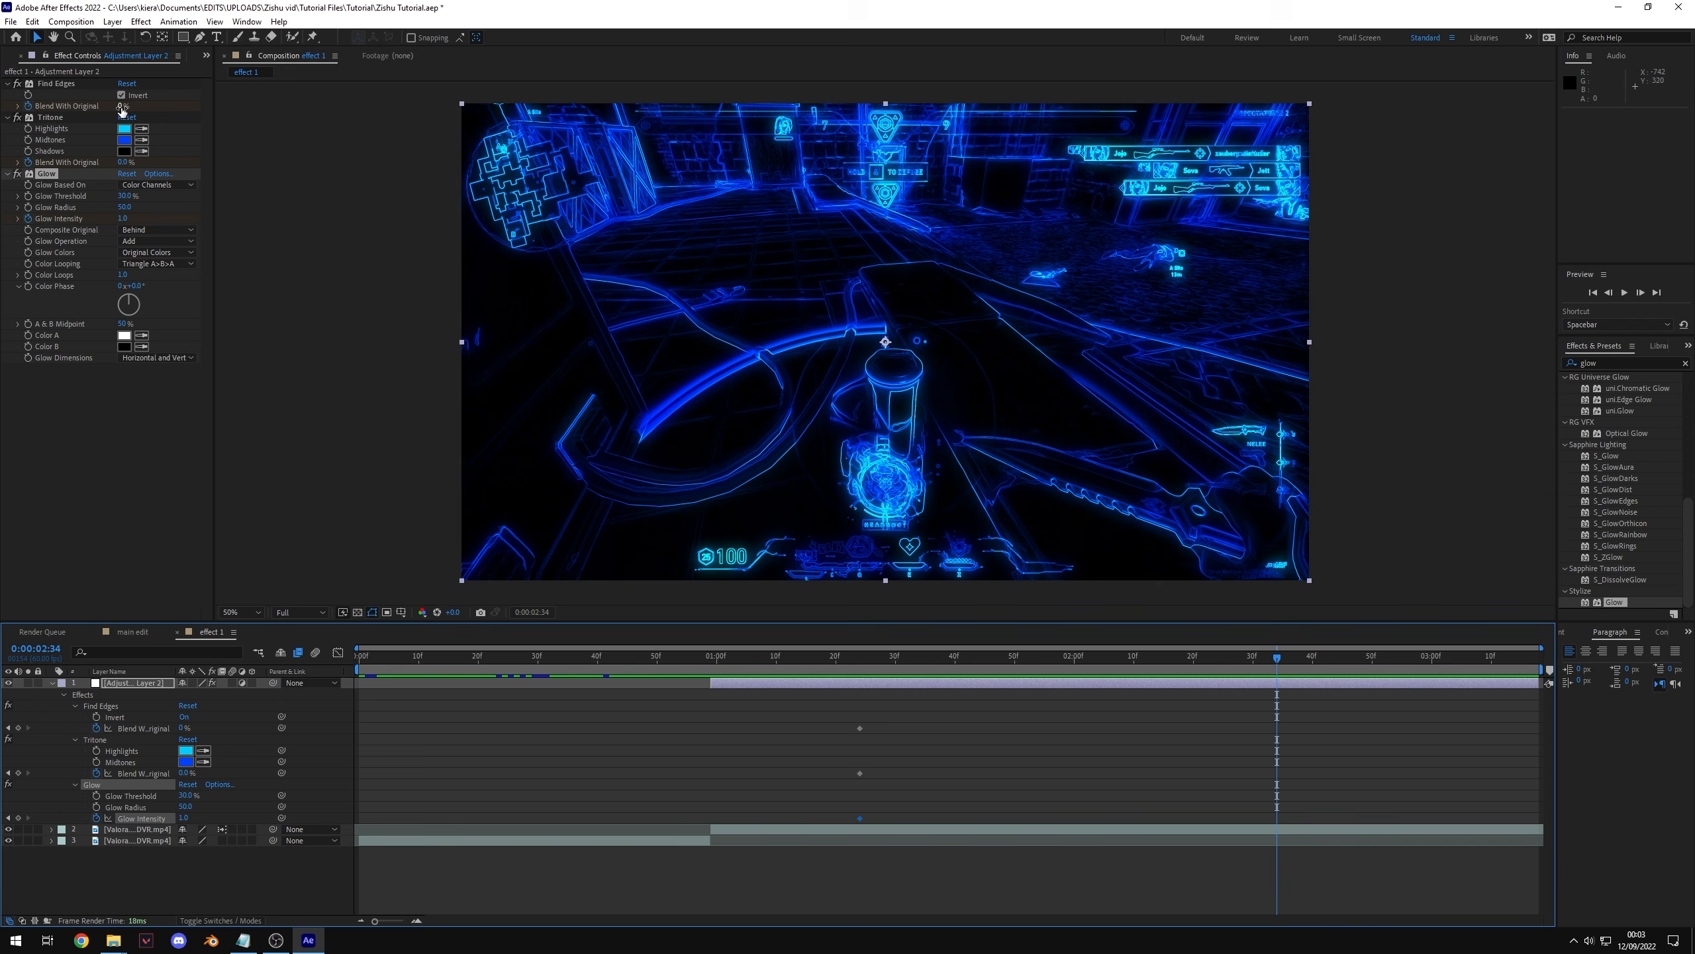
left_click_drag(122, 106, 478, 137)
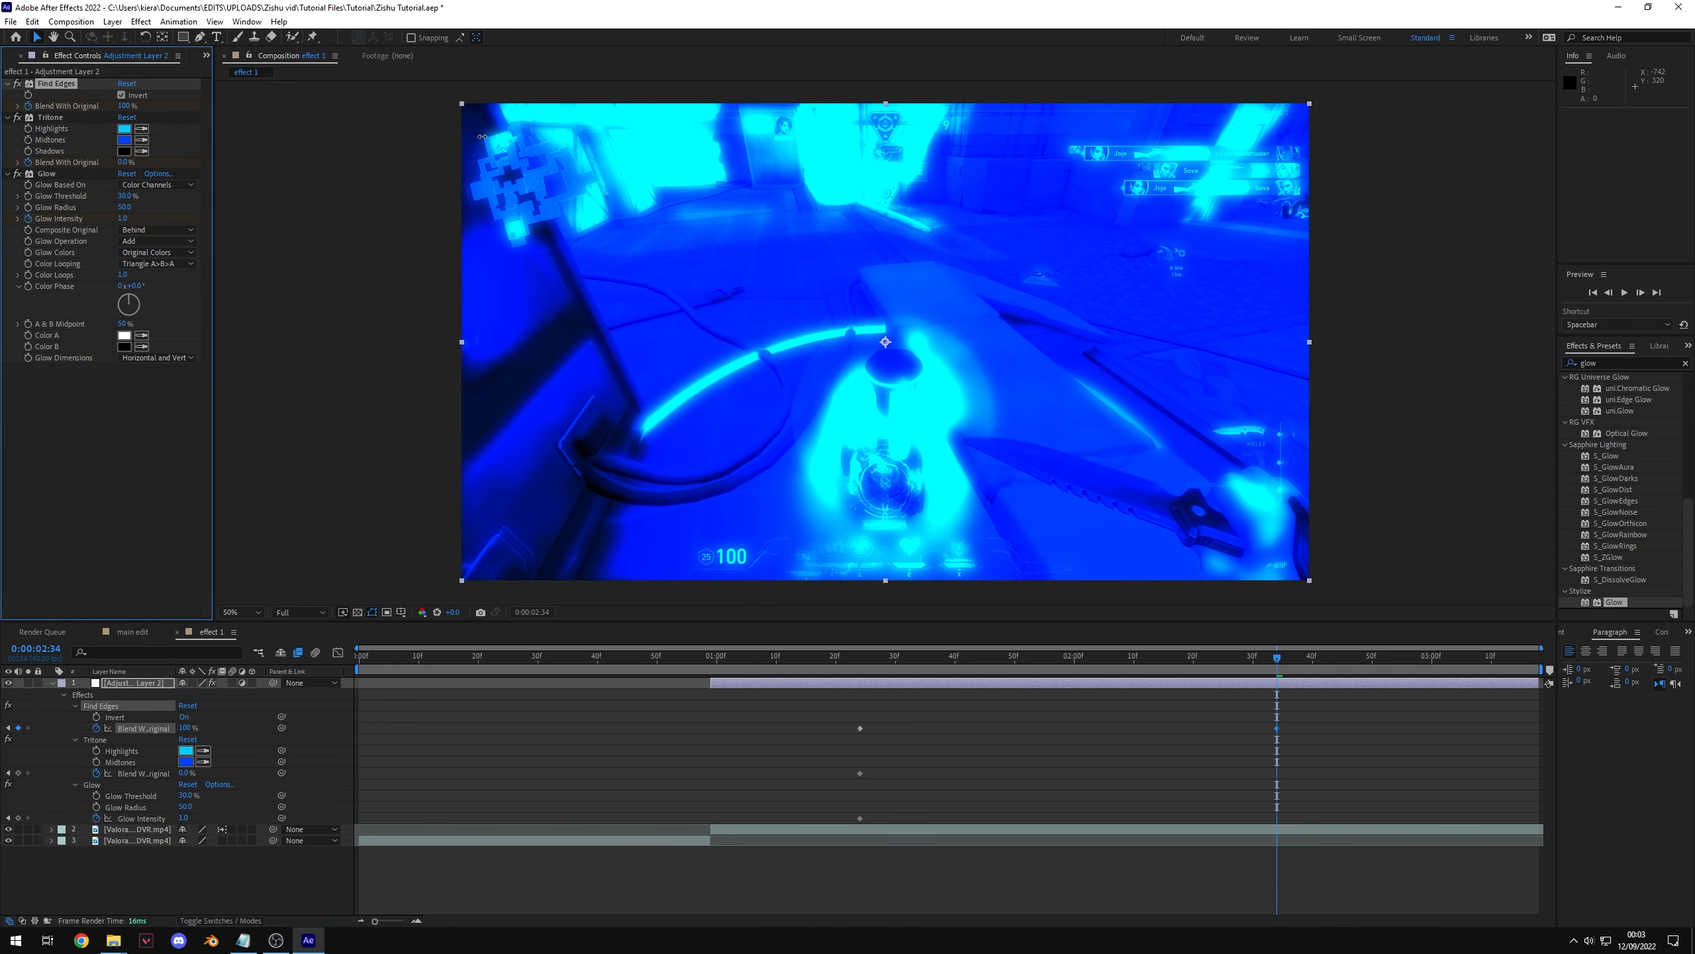
left_click_drag(126, 163, 548, 158)
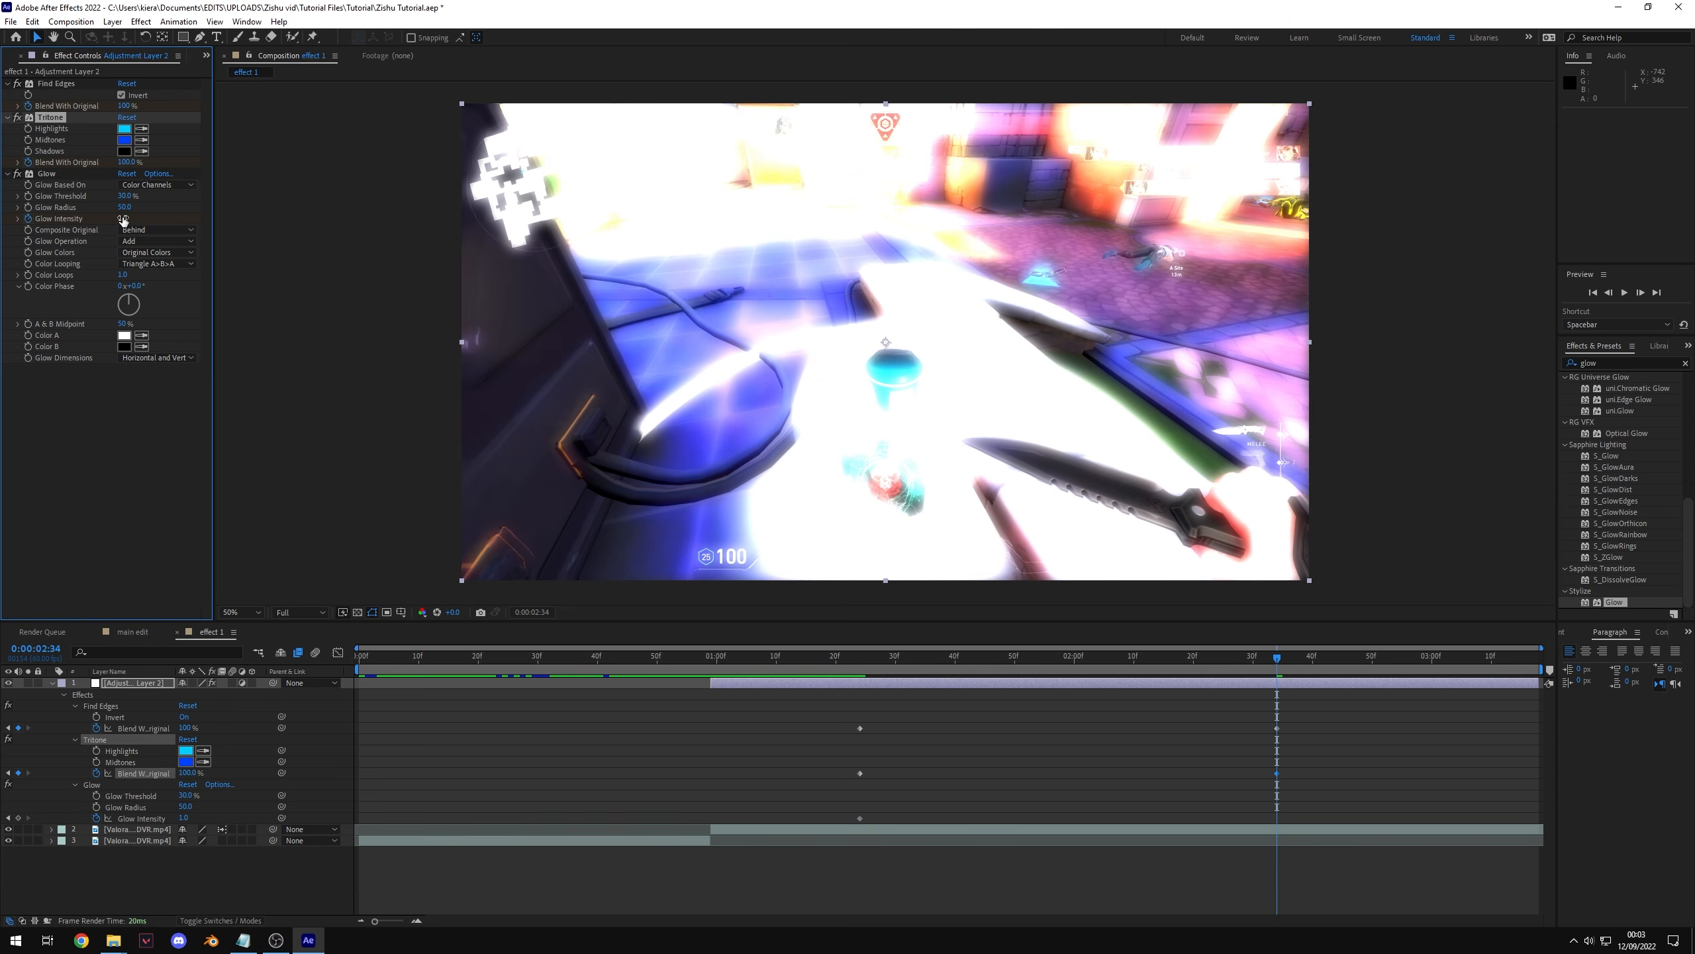
left_click_drag(123, 219, 87, 255)
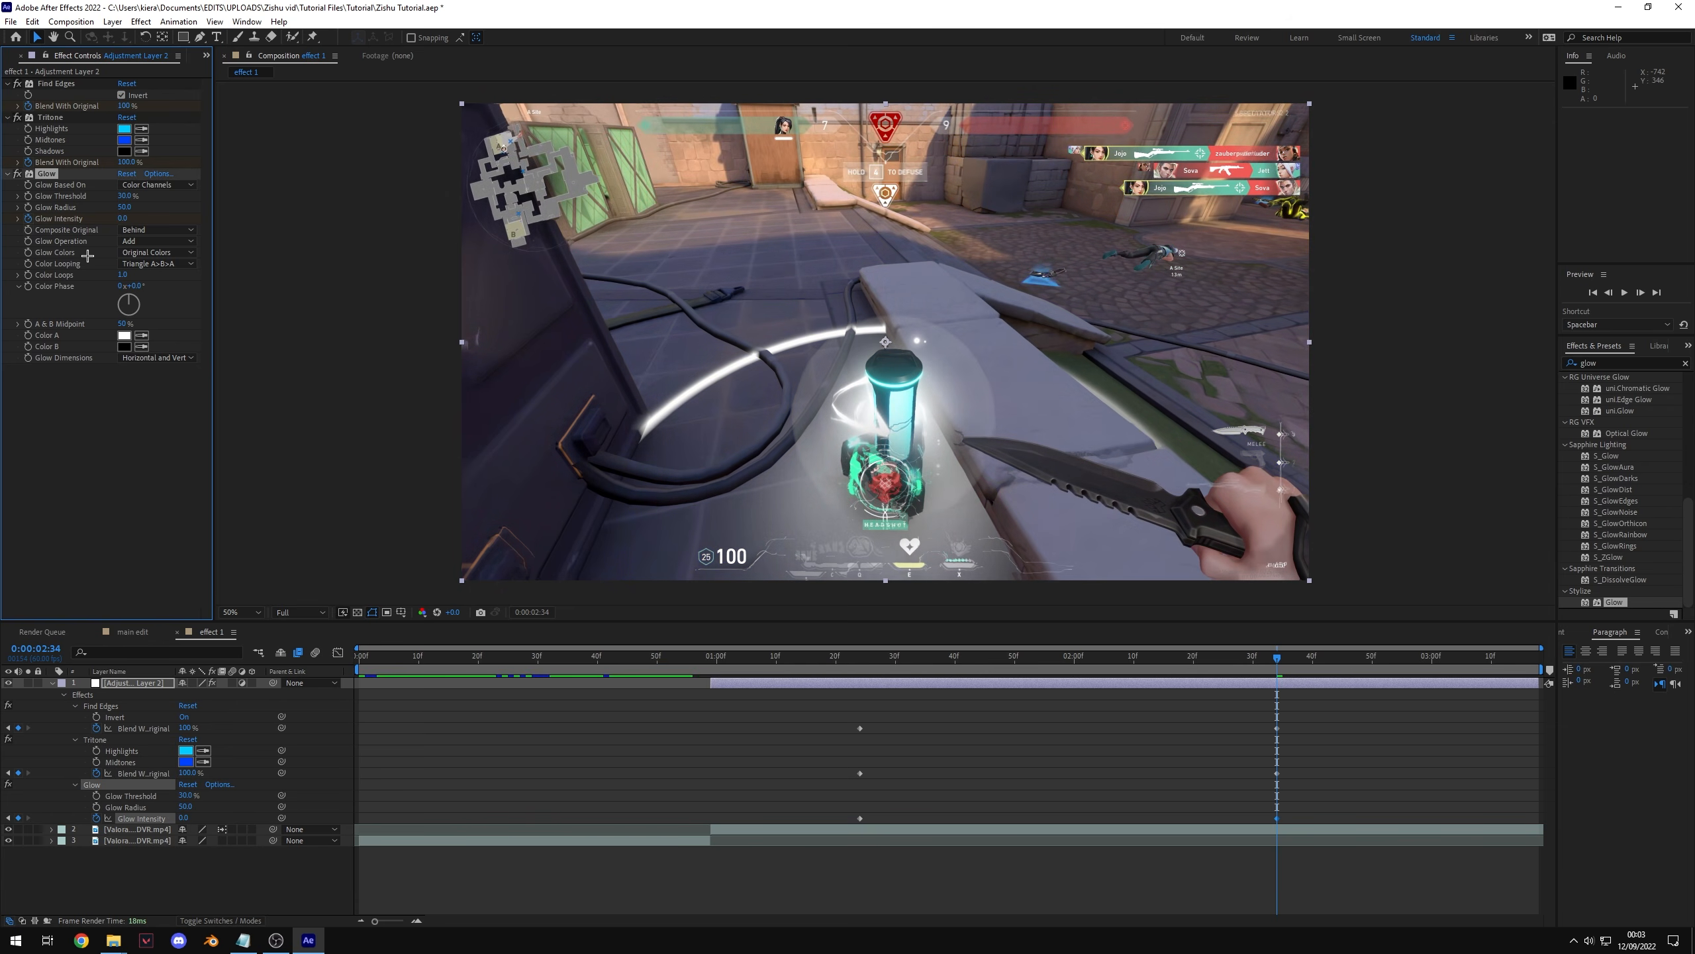
Step: Preview the effect transition in the composition
key("space")
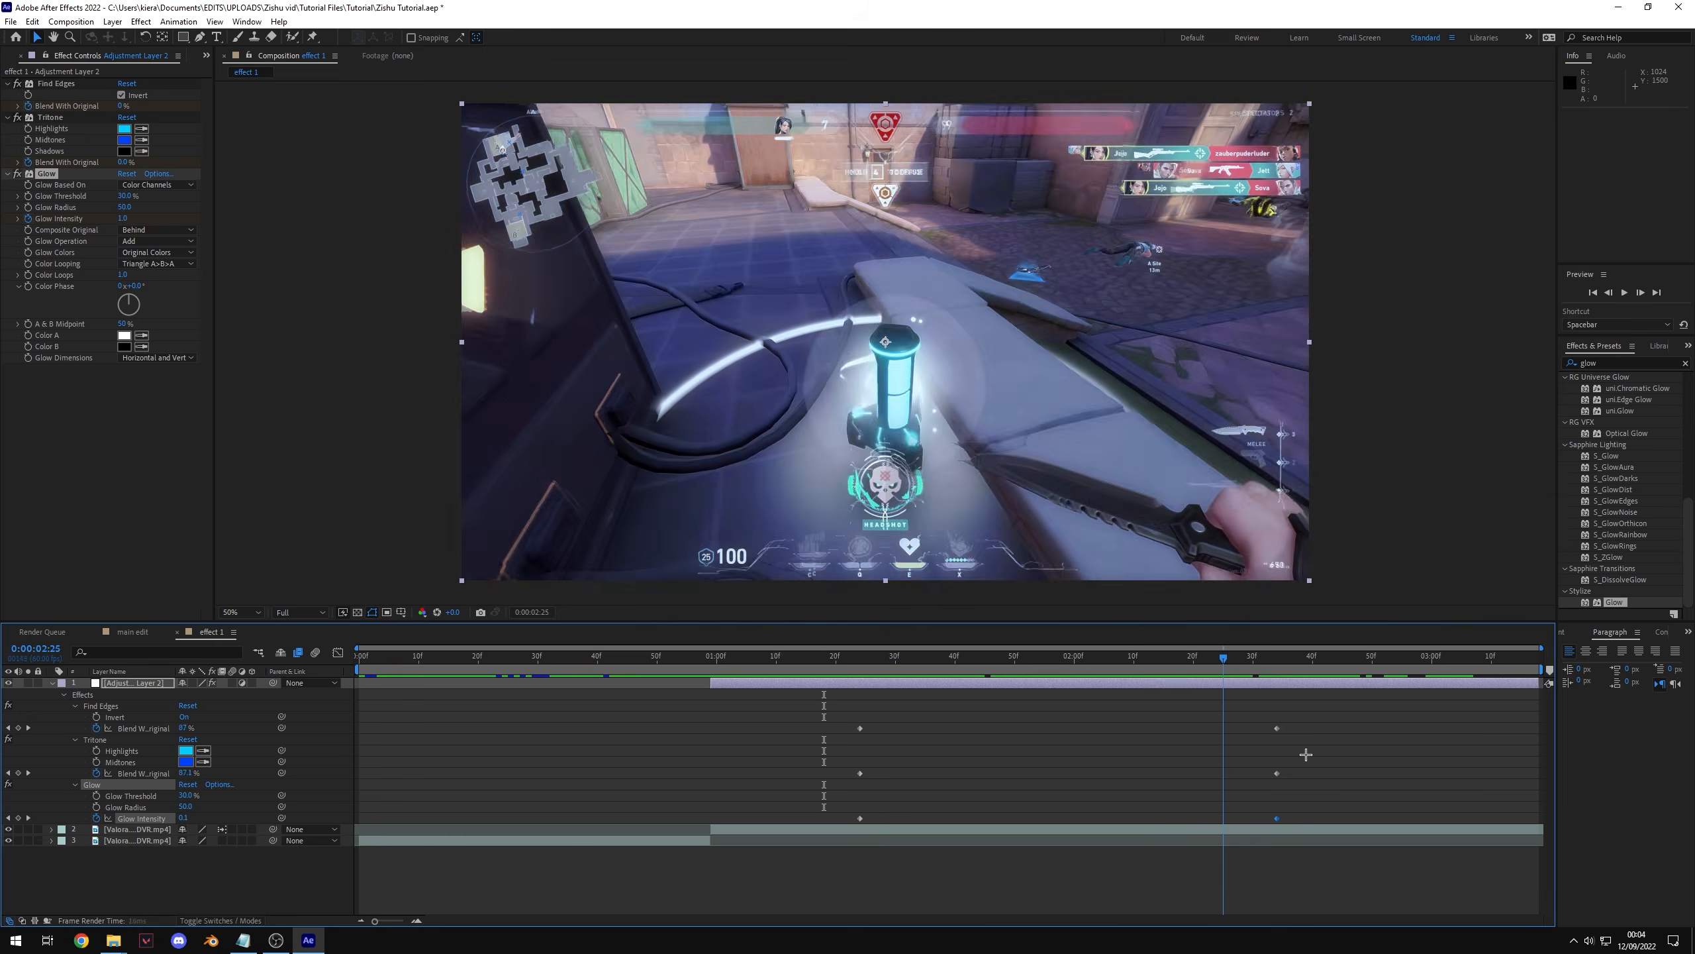
key("space")
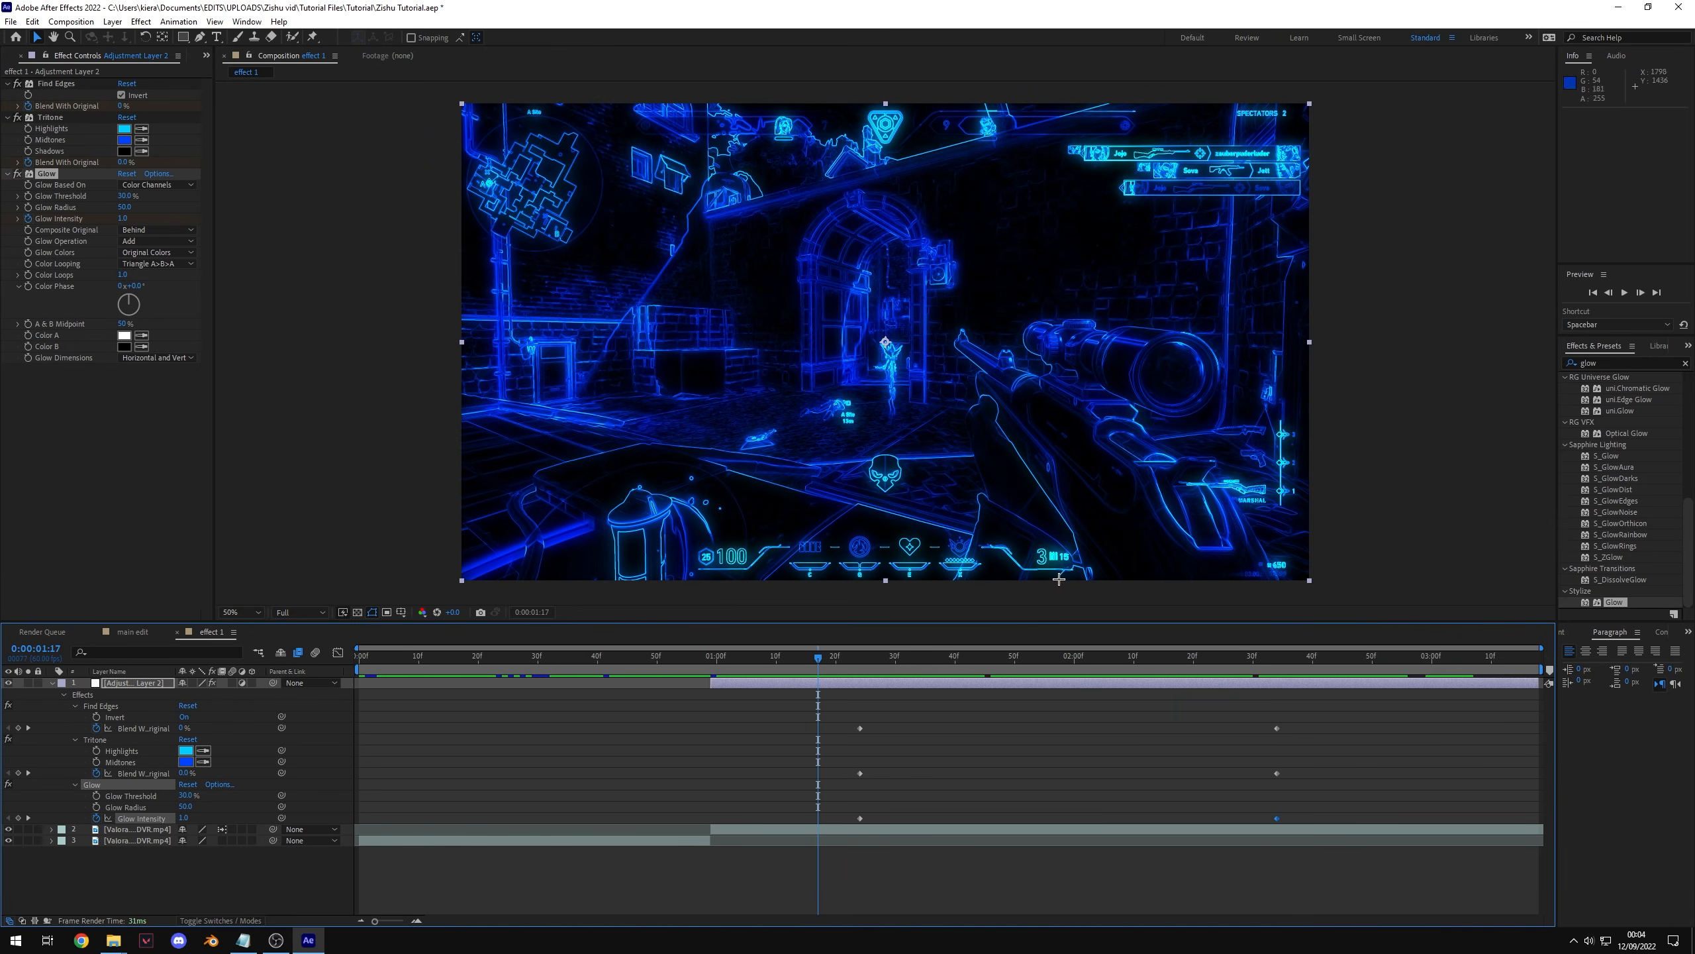
key("space")
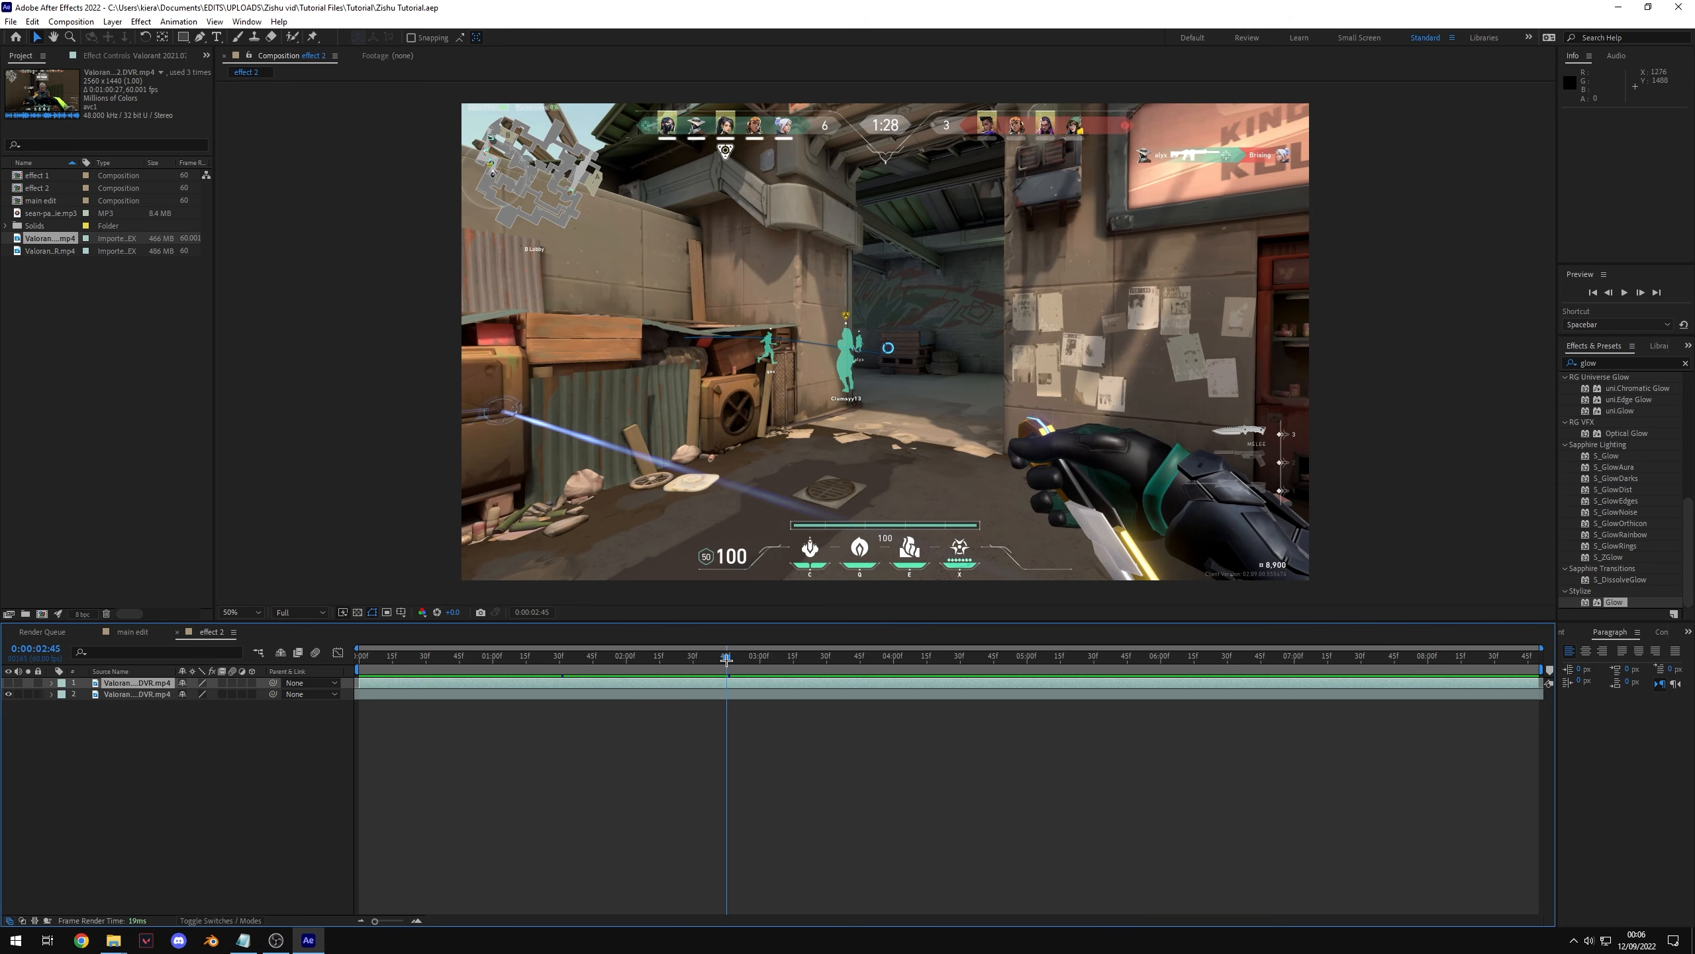
Step: Inspect the clip layers in the effect 2 composition by scrubbing and toggling their visibility
left_click_drag(726, 658, 733, 659)
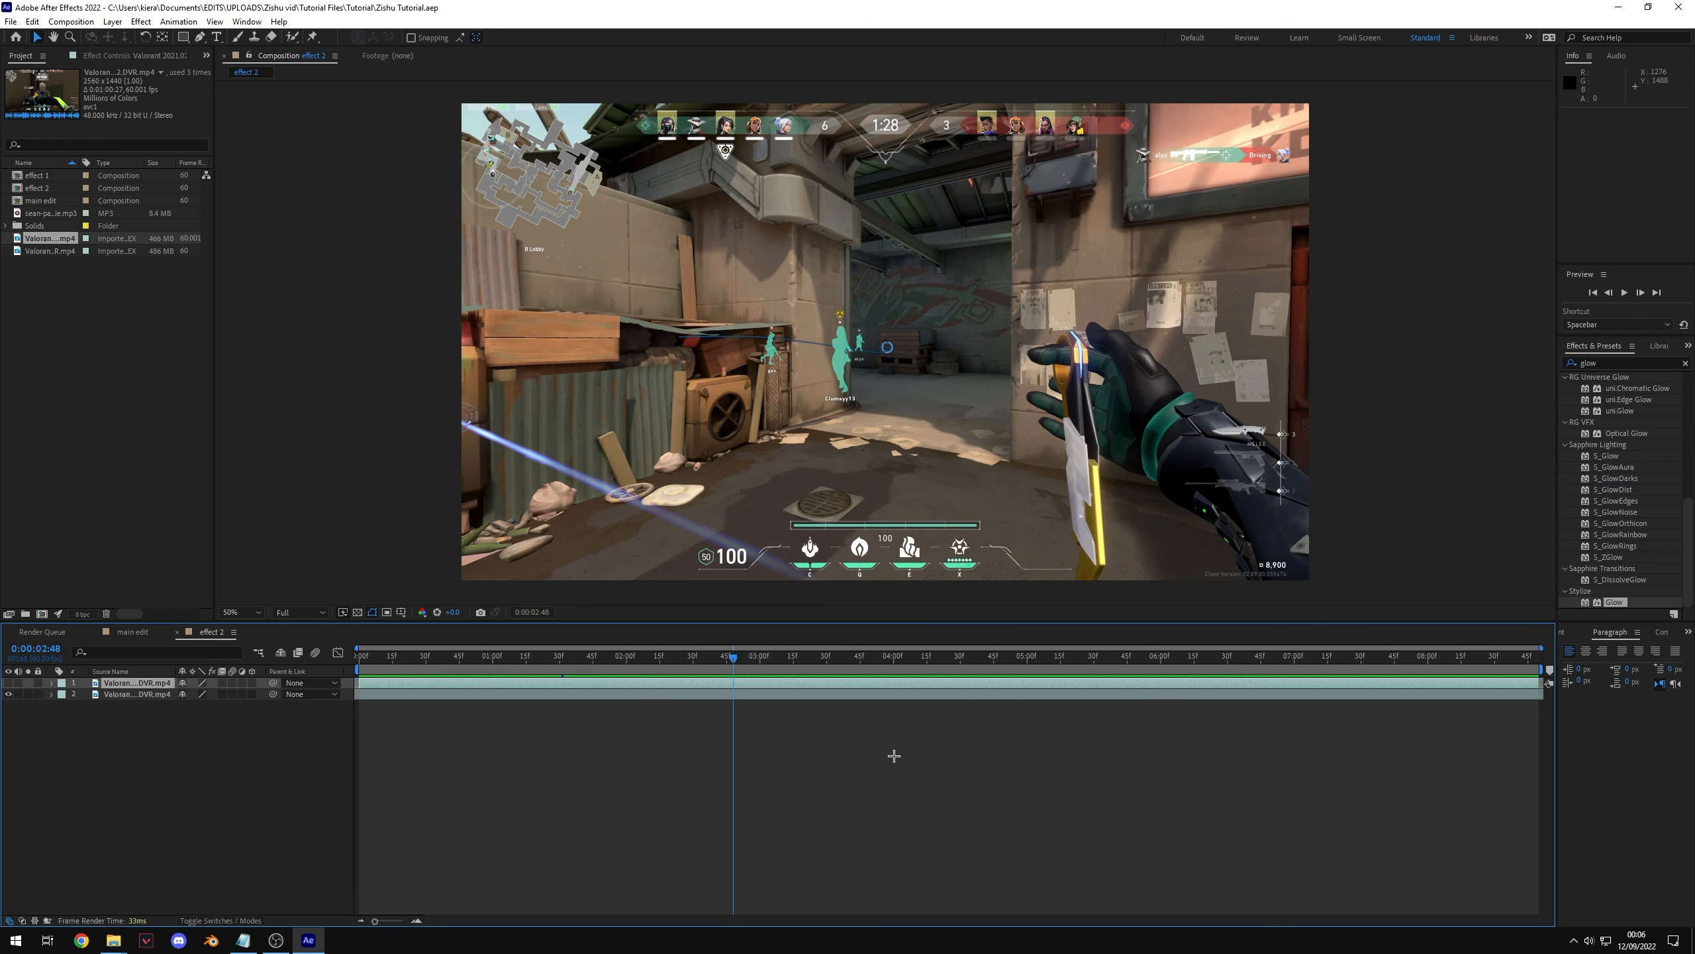
left_click(407, 702)
left_click(404, 696)
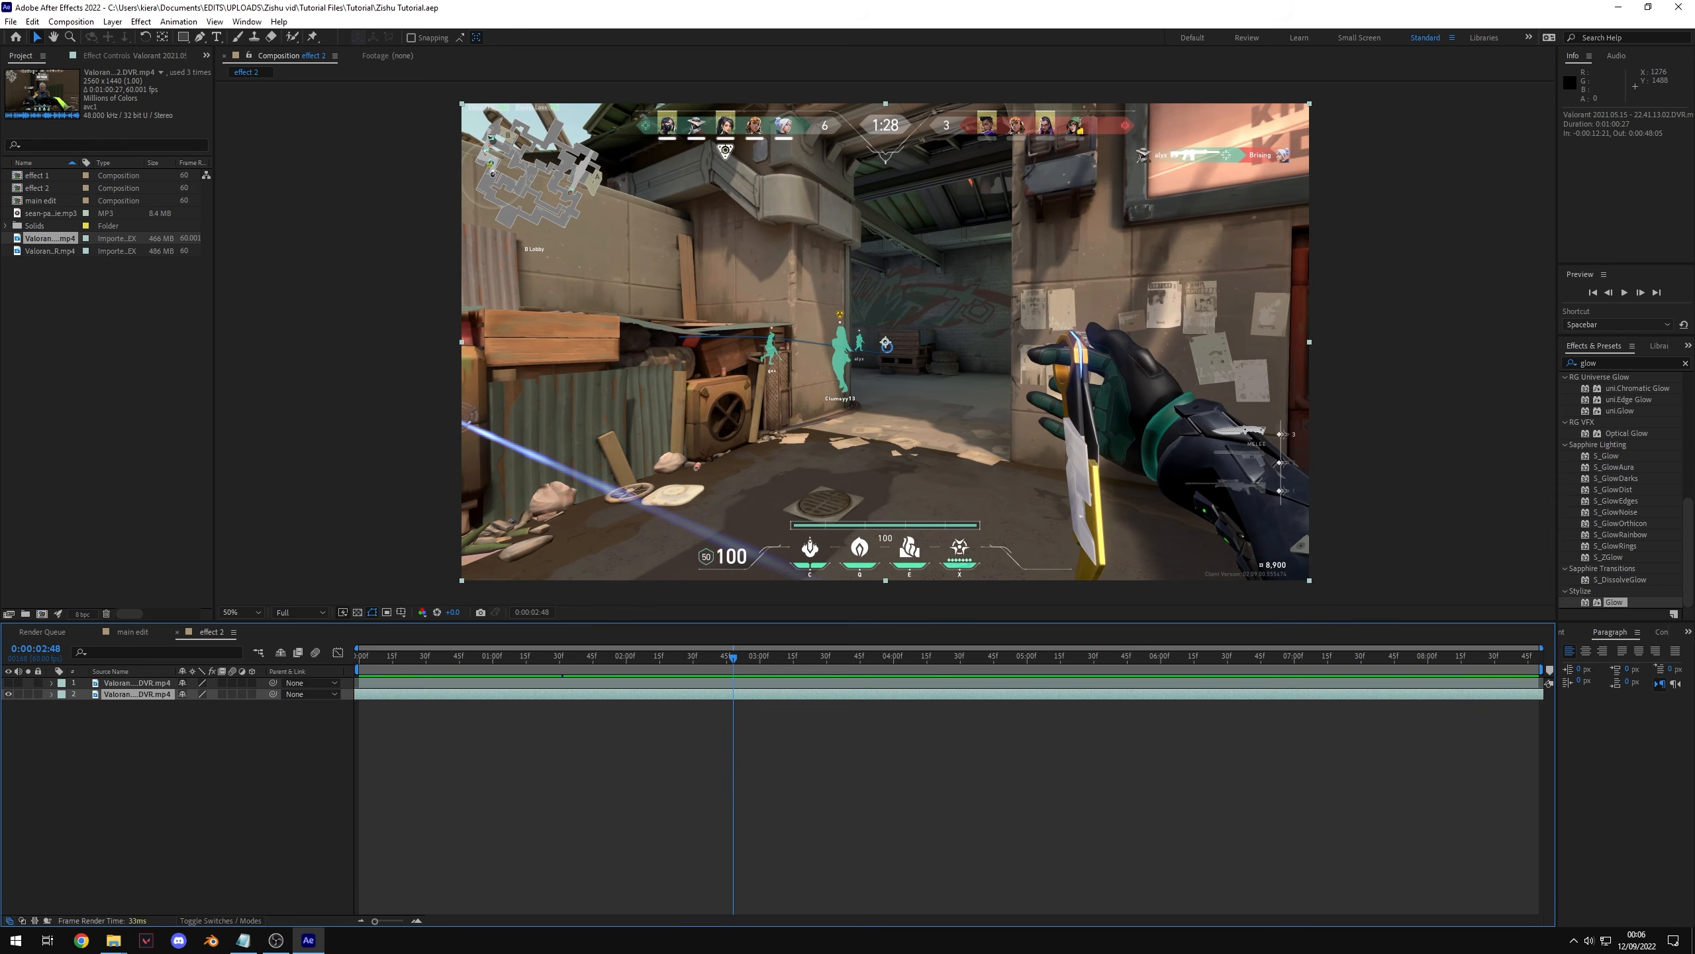
left_click(8, 694)
left_click(8, 694)
left_click(8, 683)
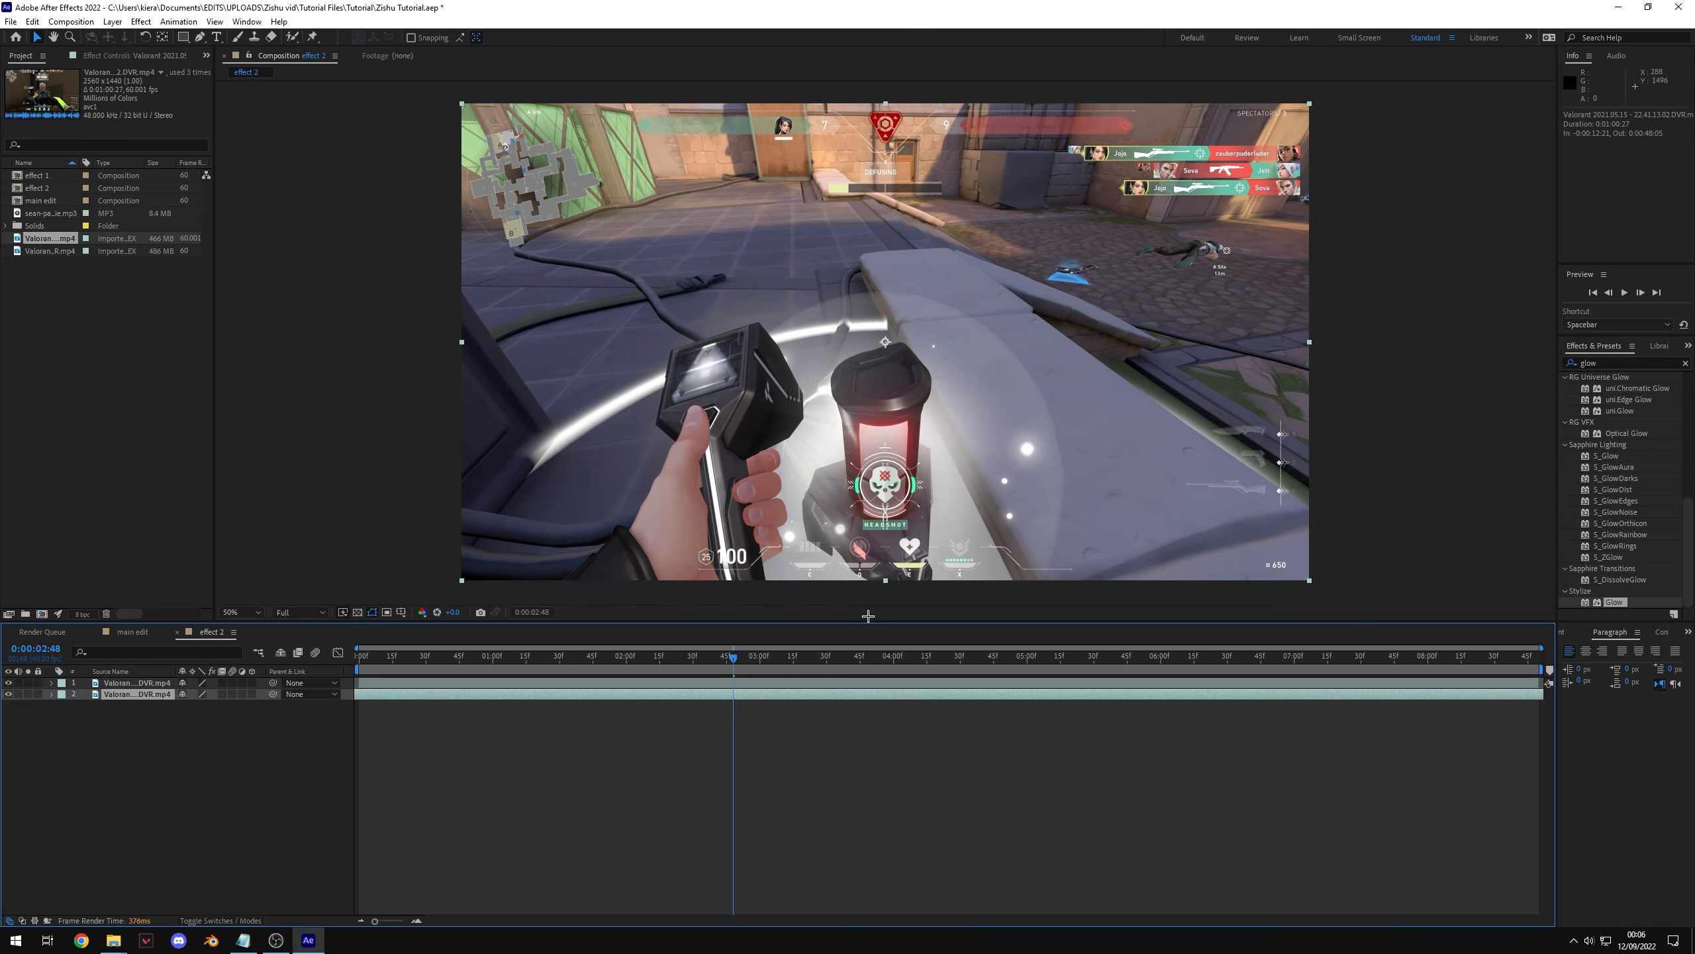
Step: Split the selected clip layer at 0:00:00:44 in the effect 2 composition
left_click_drag(700, 658, 457, 688)
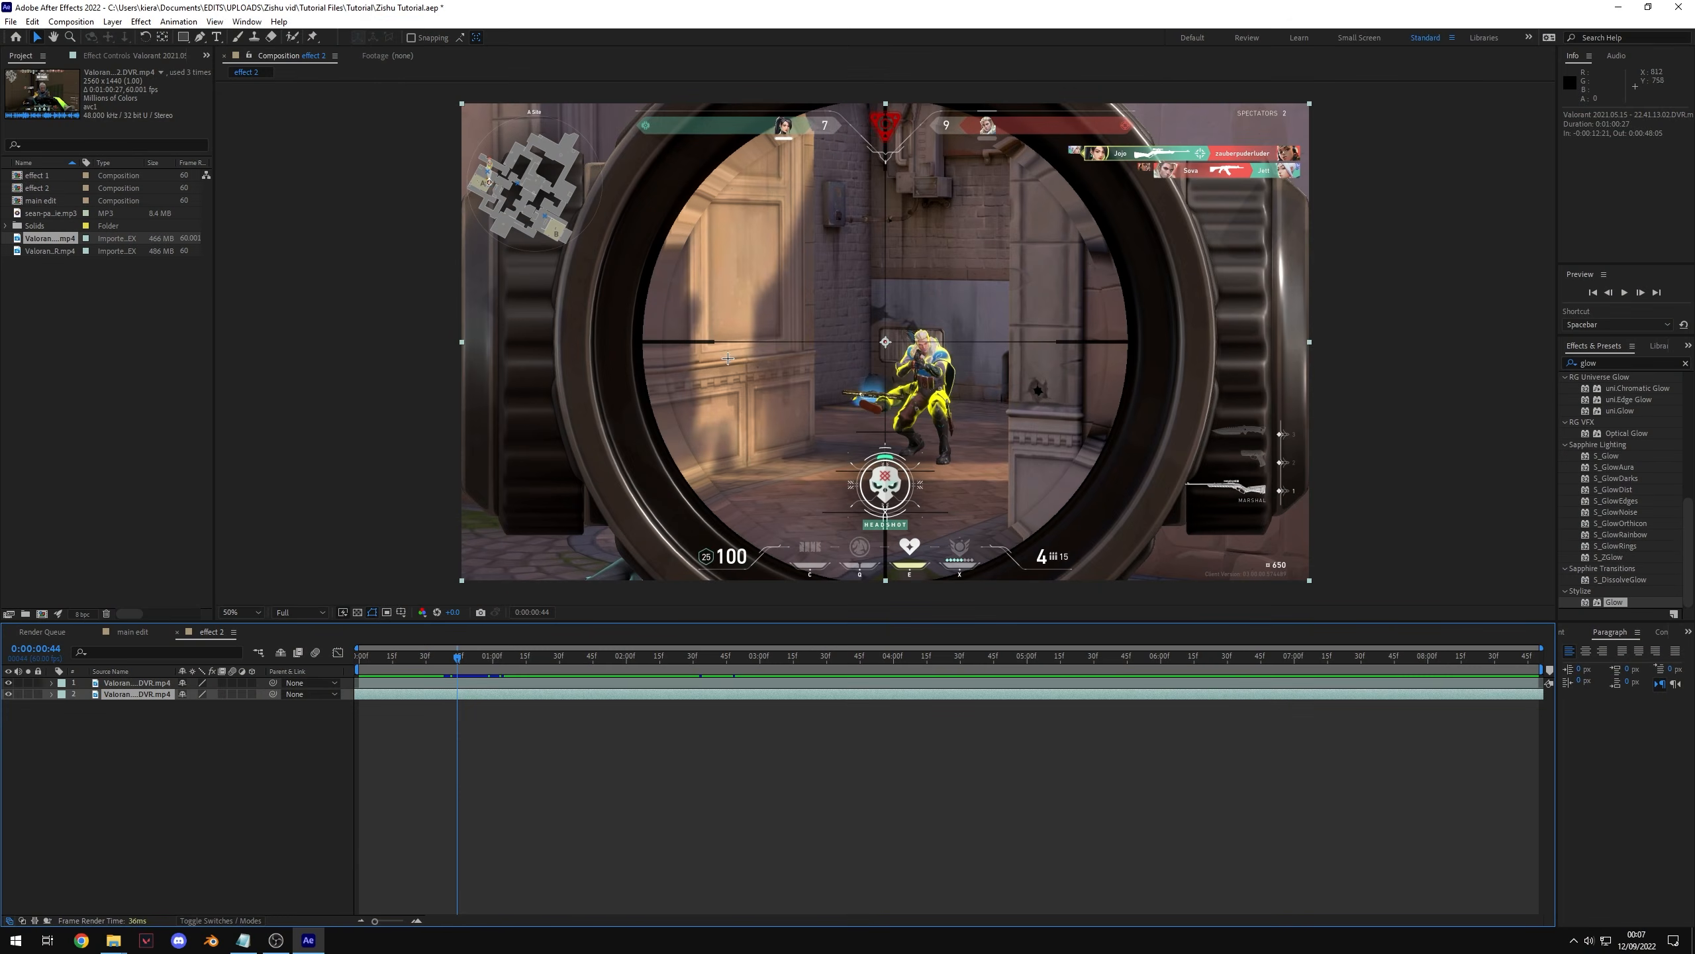
scroll(941, 421, "up", 1)
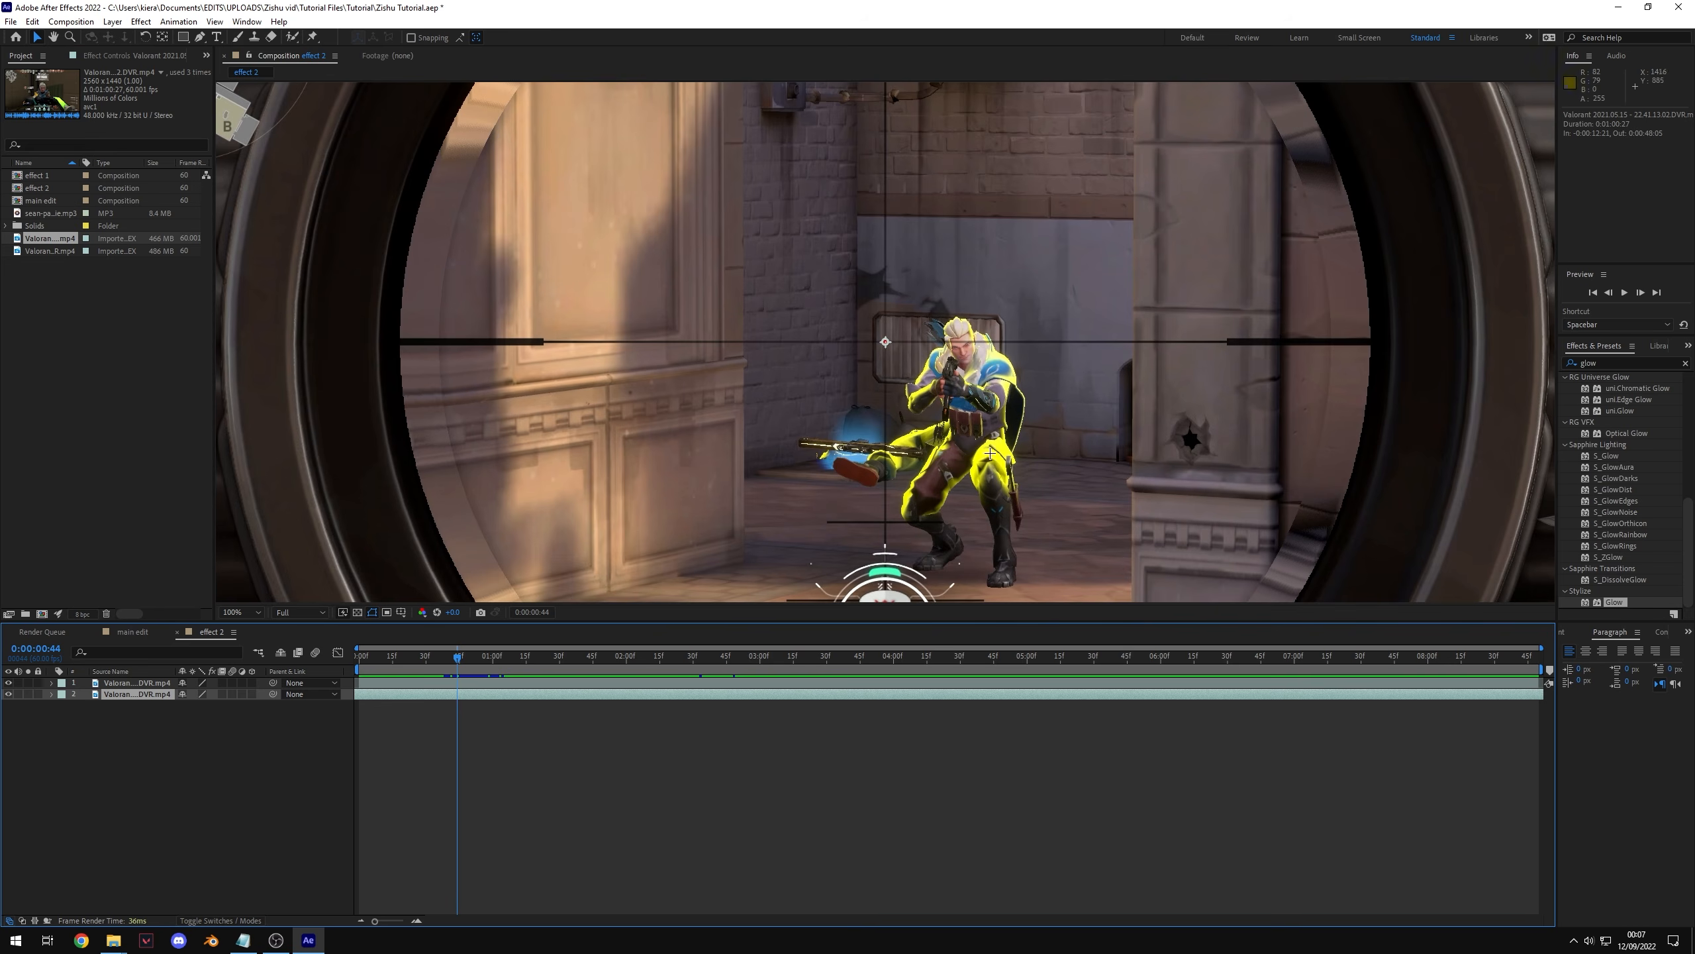
scroll(1075, 522, "up", 1)
left_click_drag(1063, 525, 873, 378)
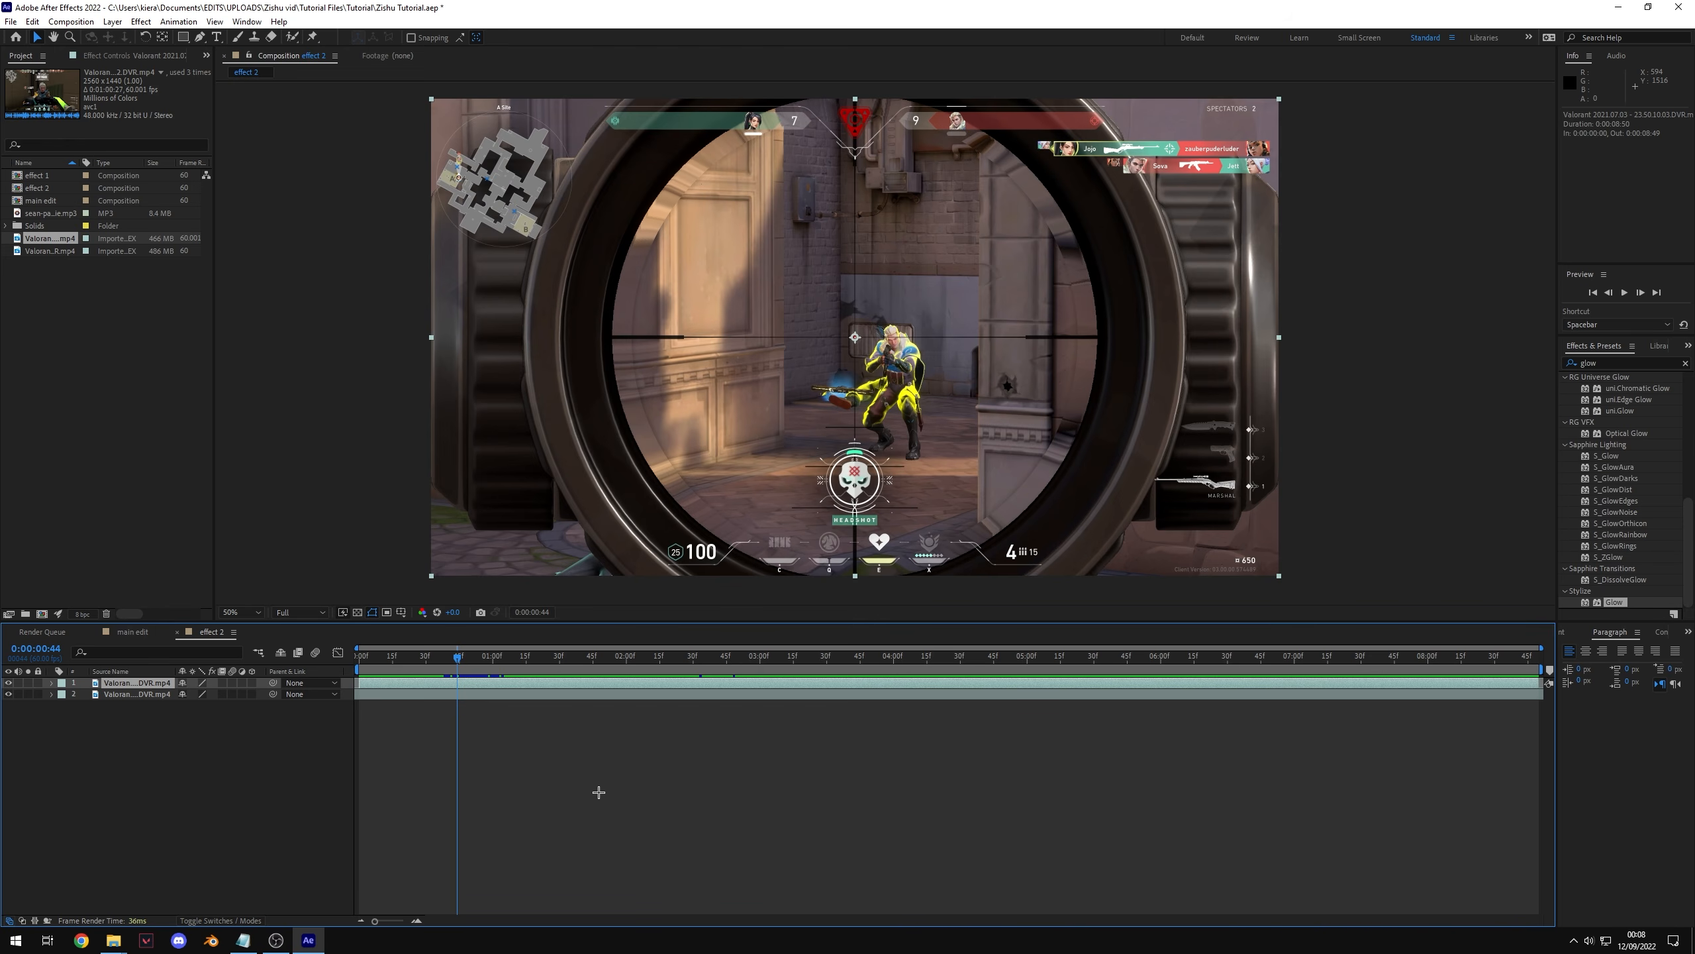
key("ctrl+d")
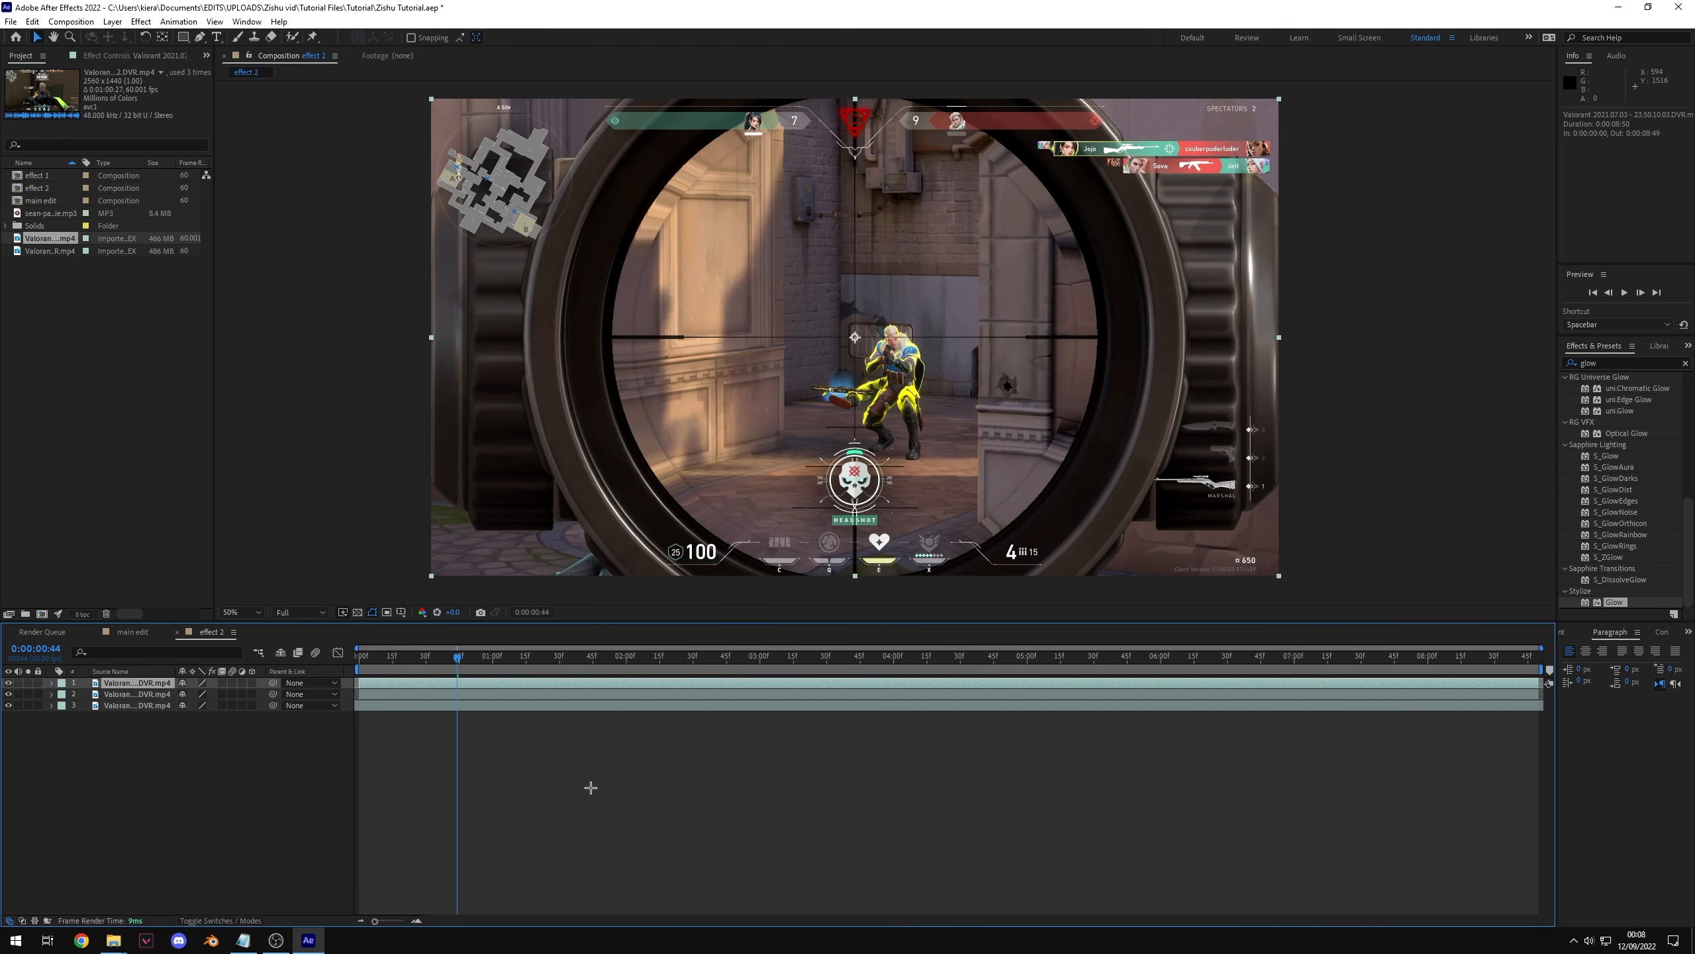
Step: Apply Freeze Frame to the top layer segment at the split point
right_click(474, 685)
mouse_move(574, 360)
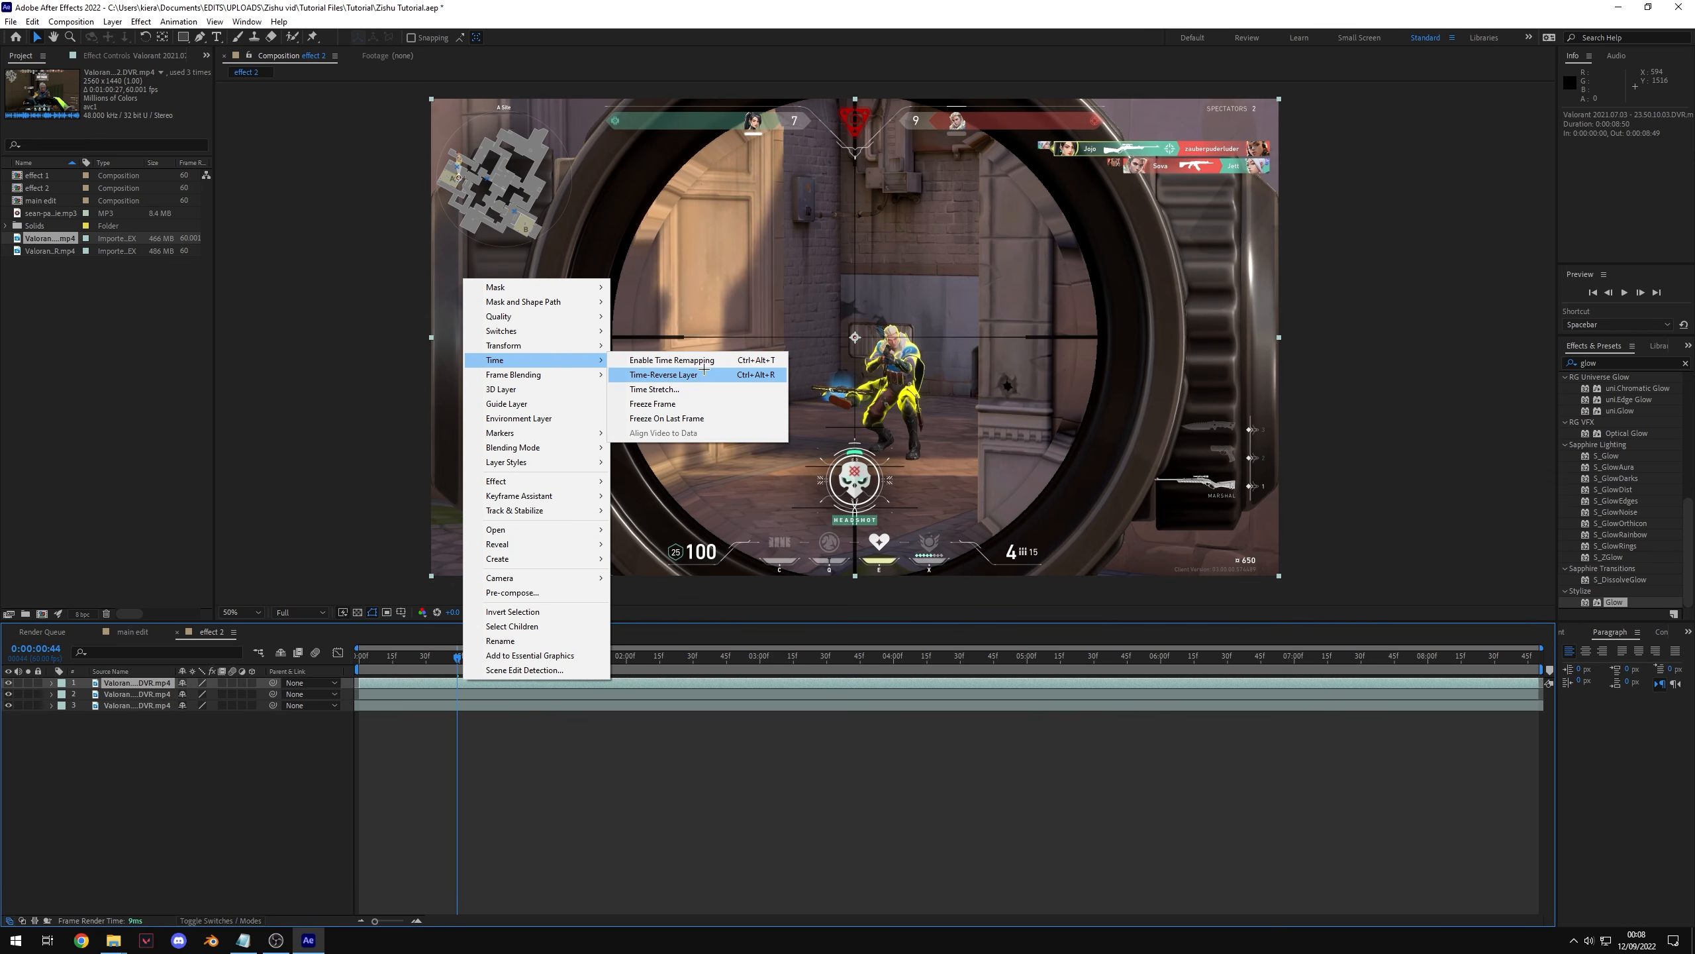
left_click(697, 416)
left_click_drag(456, 656, 1132, 657)
left_click_drag(399, 656, 460, 657)
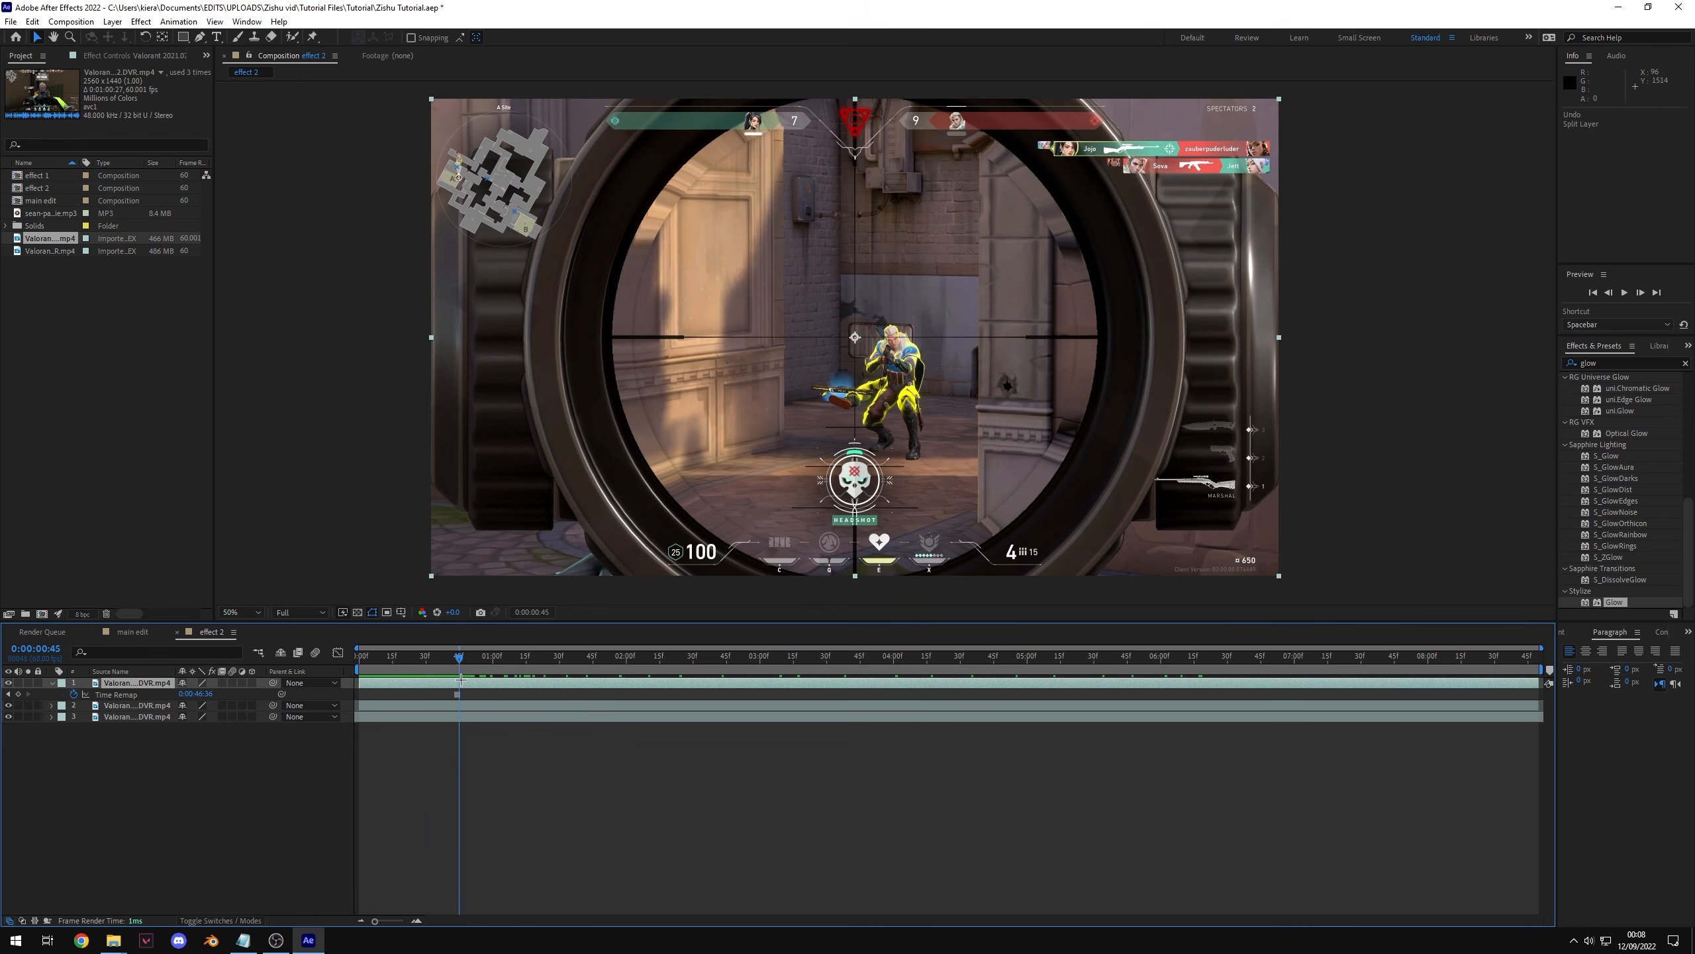
Step: Split the top layer at the playhead and delete the segment after the split
key("ctrl+shift+d")
key("Delete")
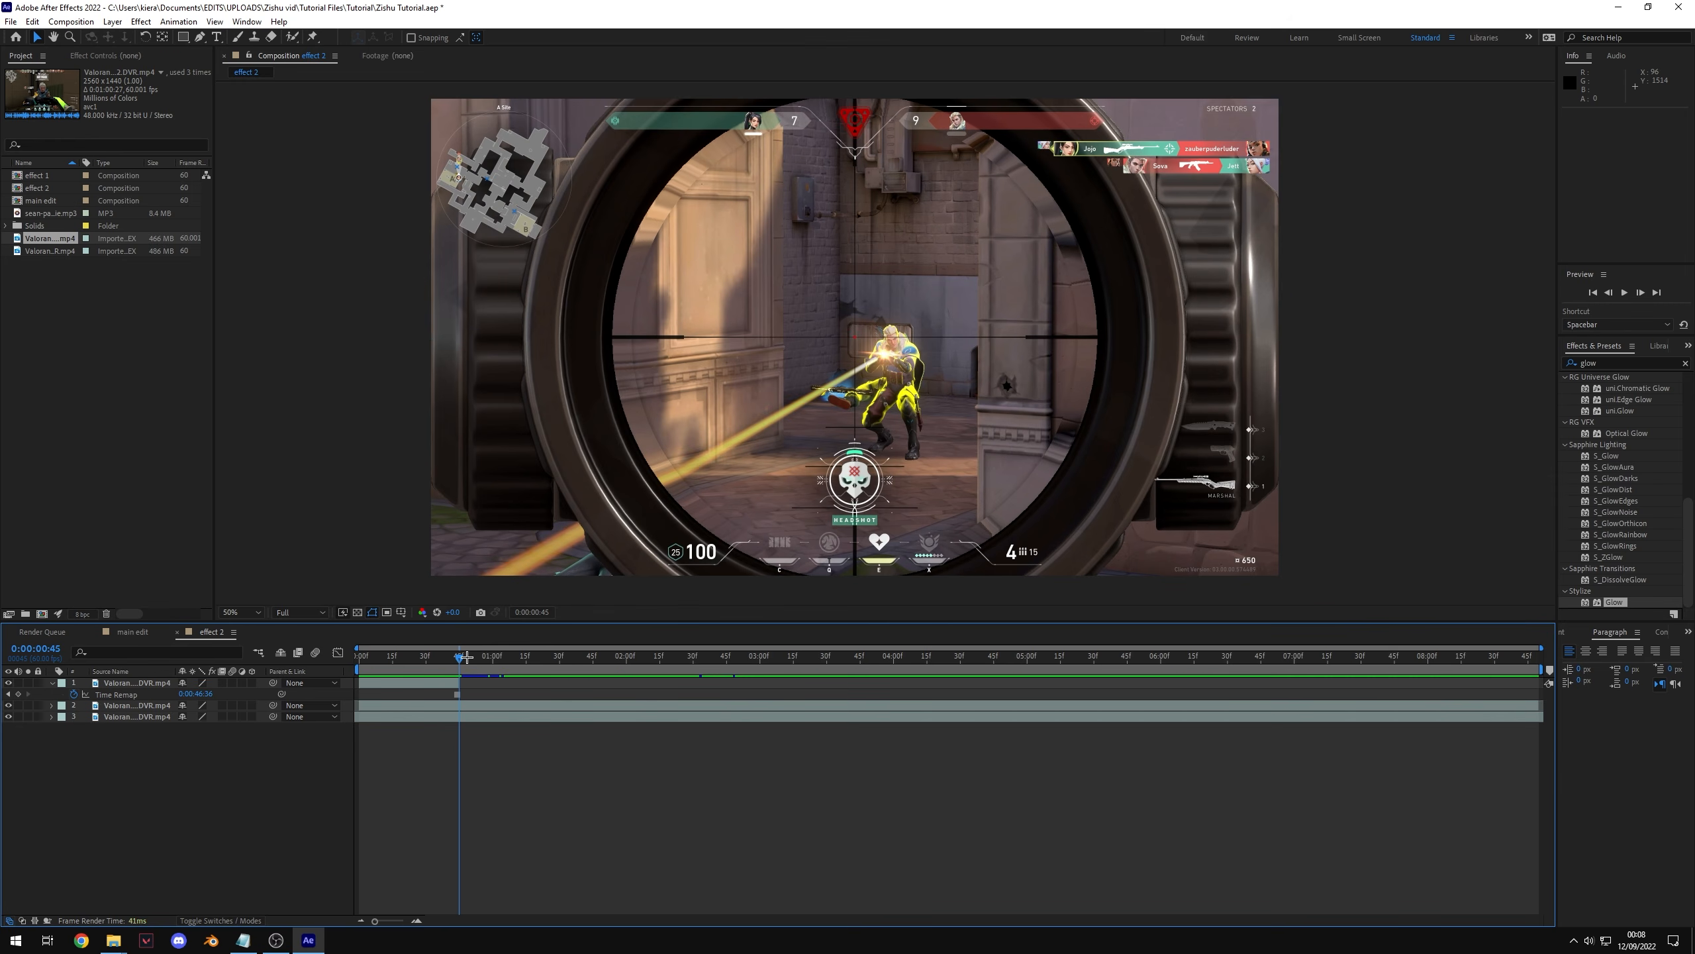
mouse_move(465, 657)
left_mouse_down()
mouse_move(365, 657)
mouse_move(503, 657)
mouse_move(458, 668)
left_mouse_up()
key("equal")
key("equal")
left_click_drag(750, 657, 750, 672)
left_click(750, 683)
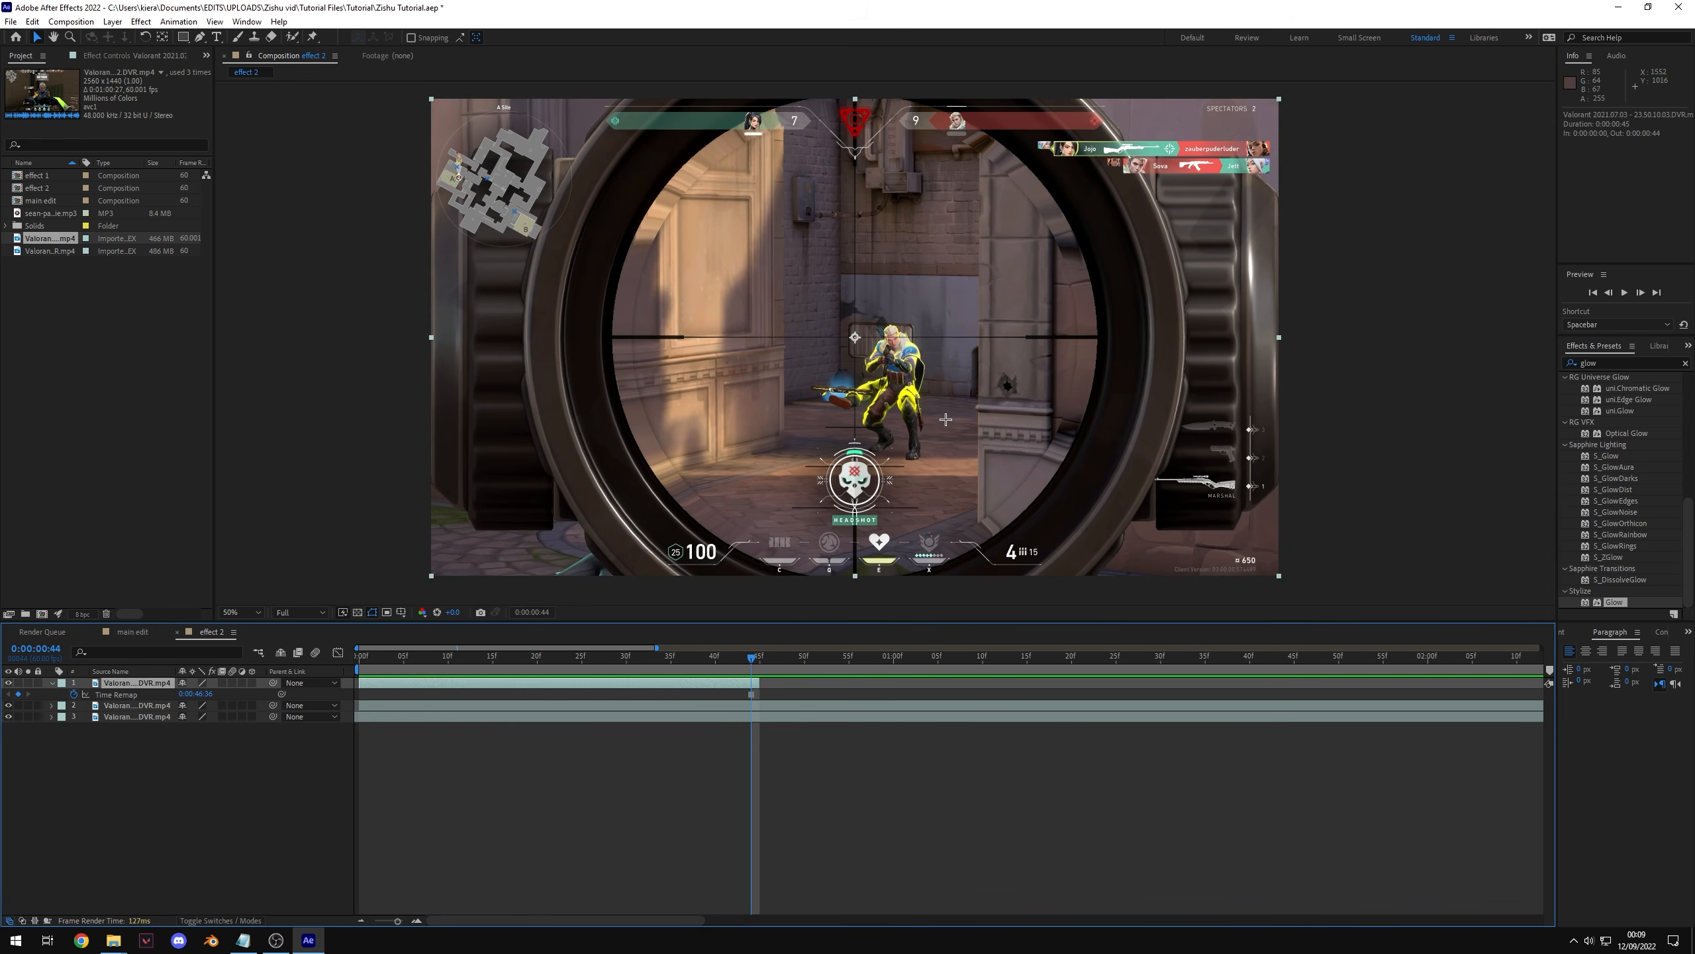
Step: Save the project
scroll(885, 418, "up", 2)
left_click_drag(882, 416, 872, 413)
scroll(872, 412, "up", 1)
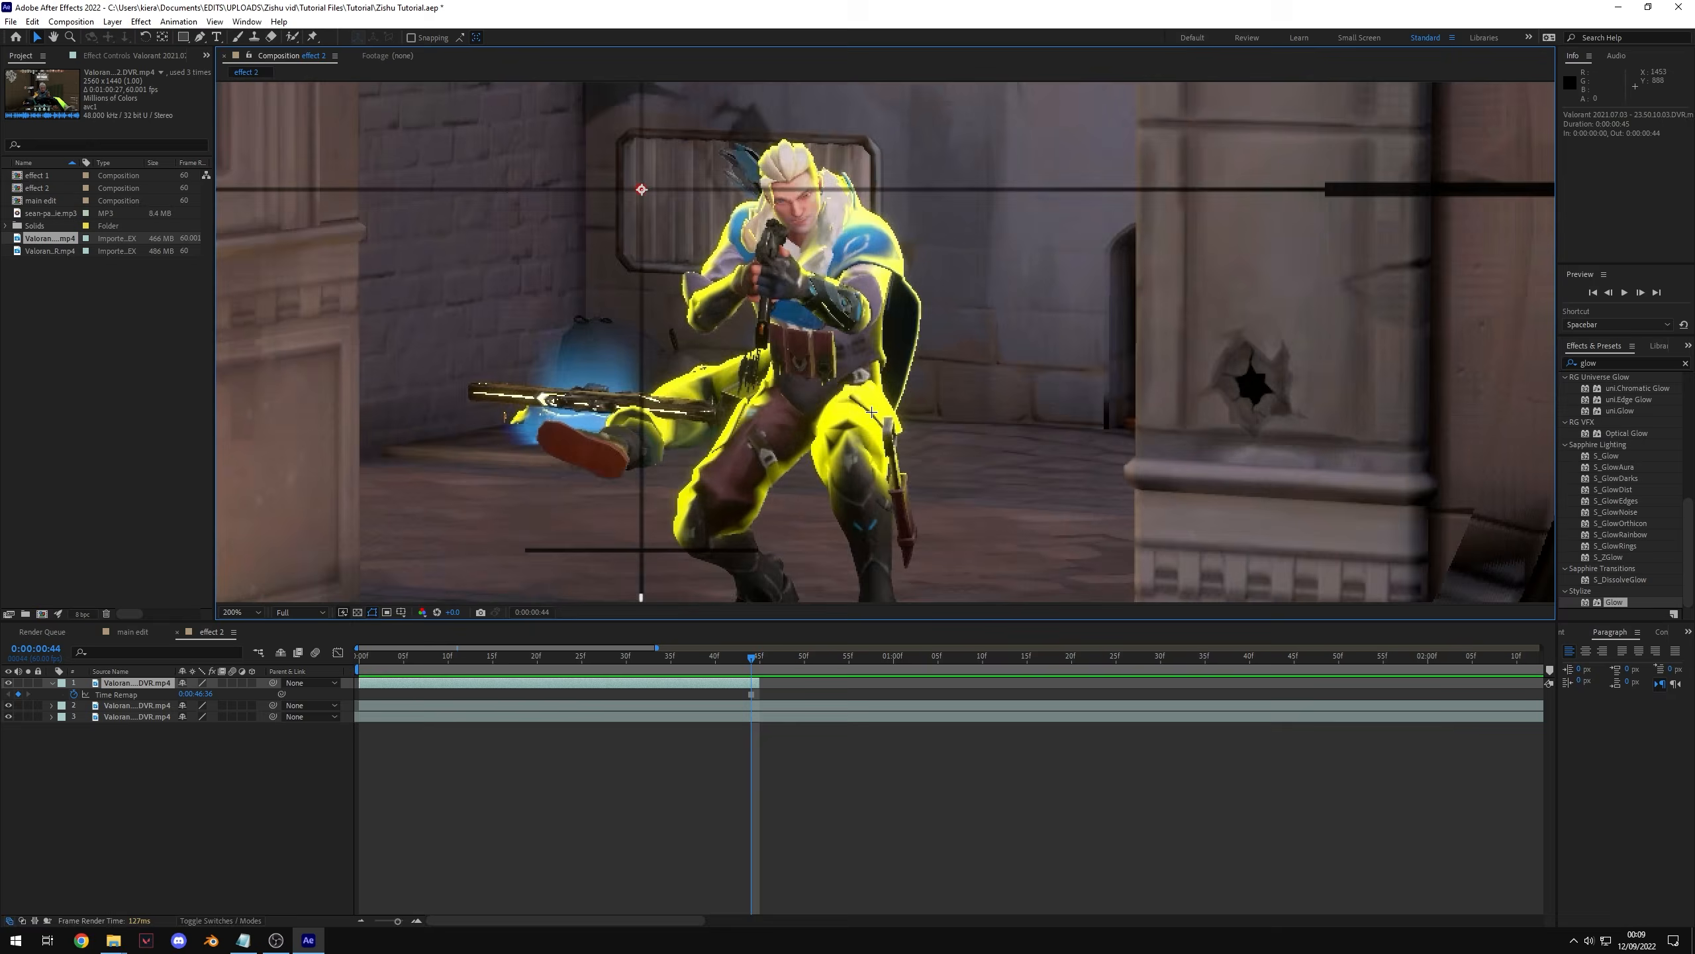
scroll(861, 388, "down", 1)
key("ctrl+s")
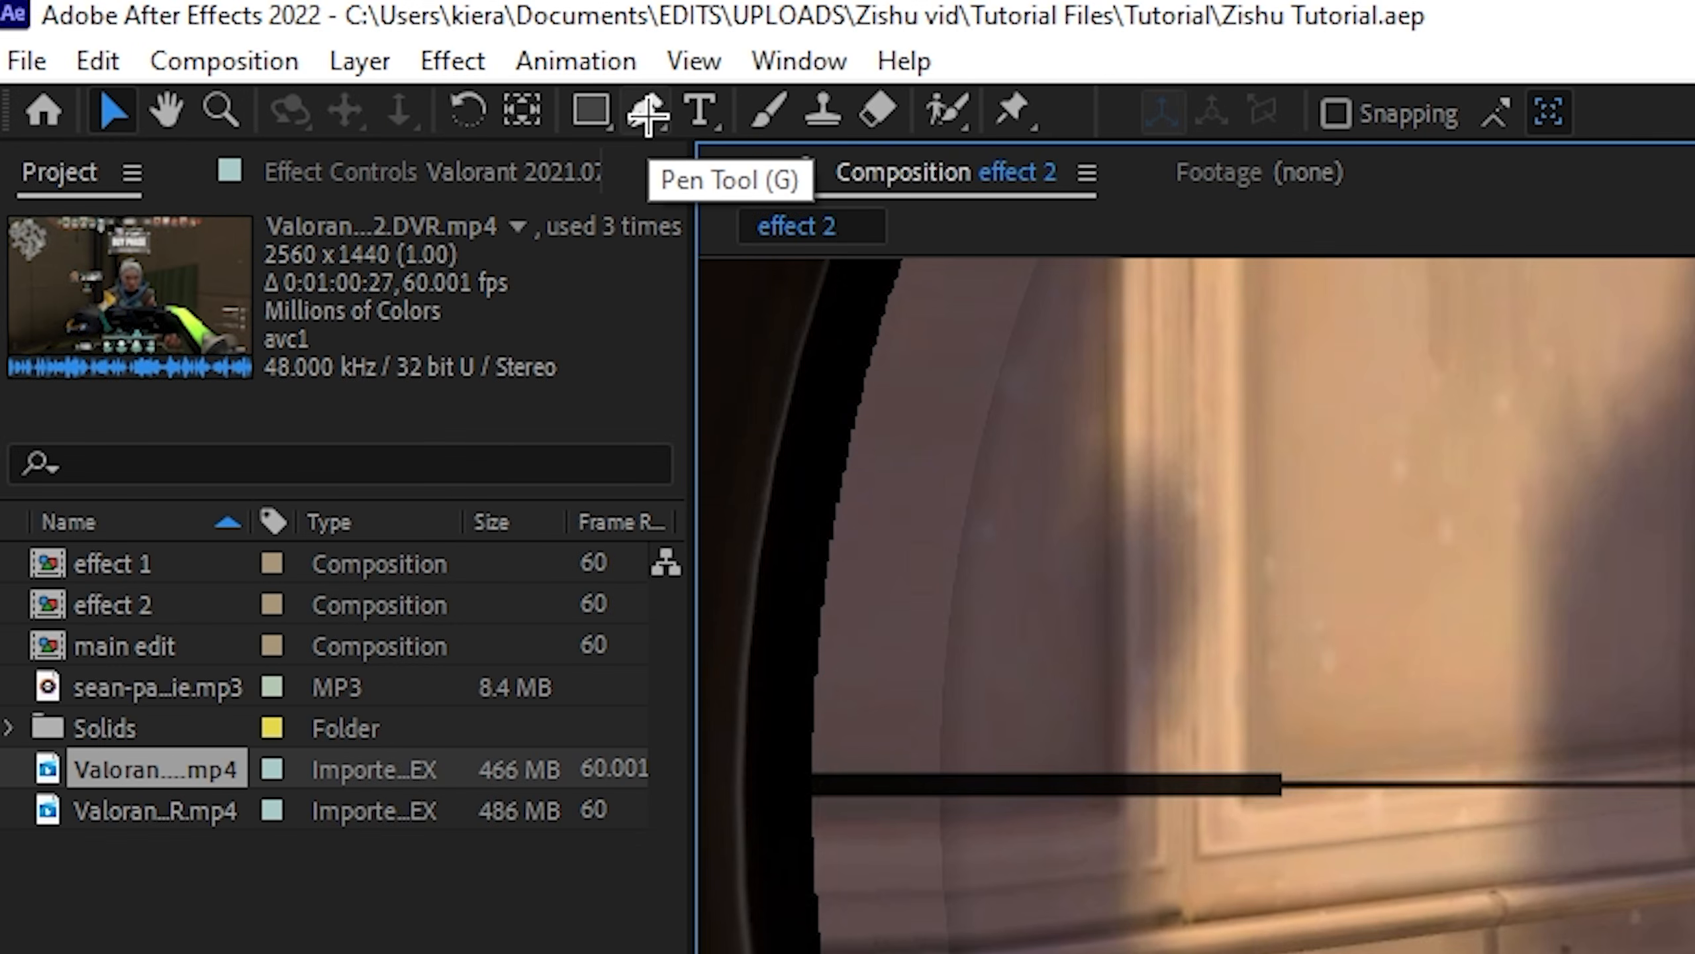
Step: Draw a Pen tool mask tracing around the character on the frozen top layer
left_click(646, 112)
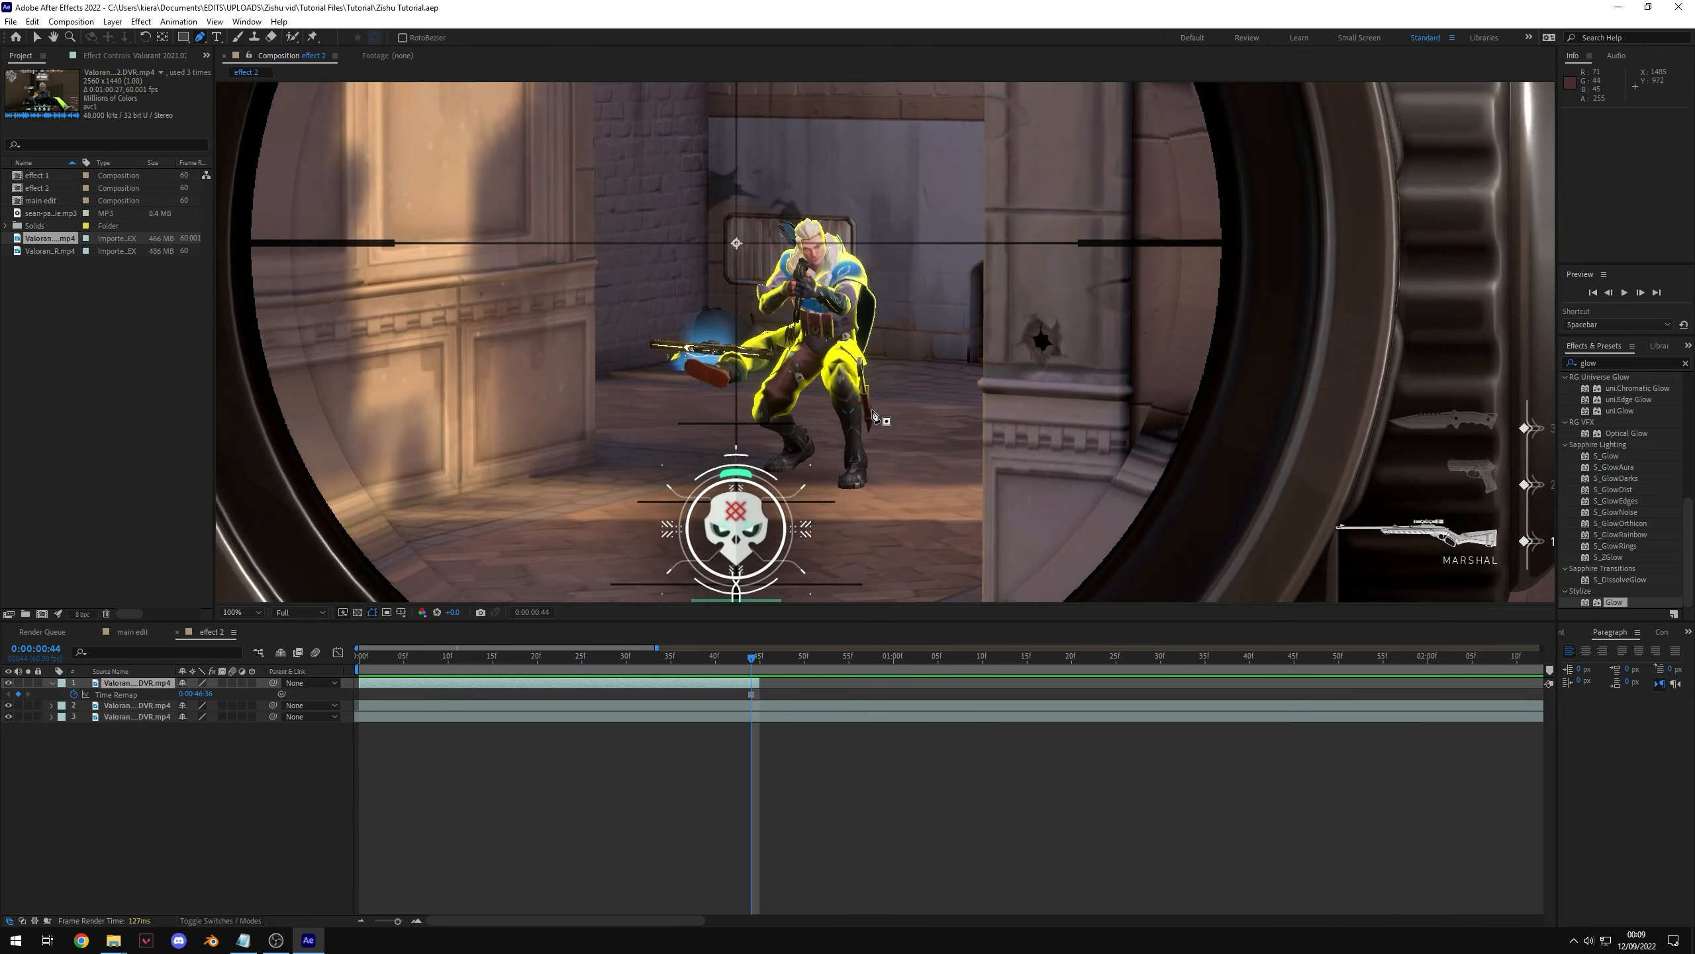
left_click(841, 488)
left_click(852, 489)
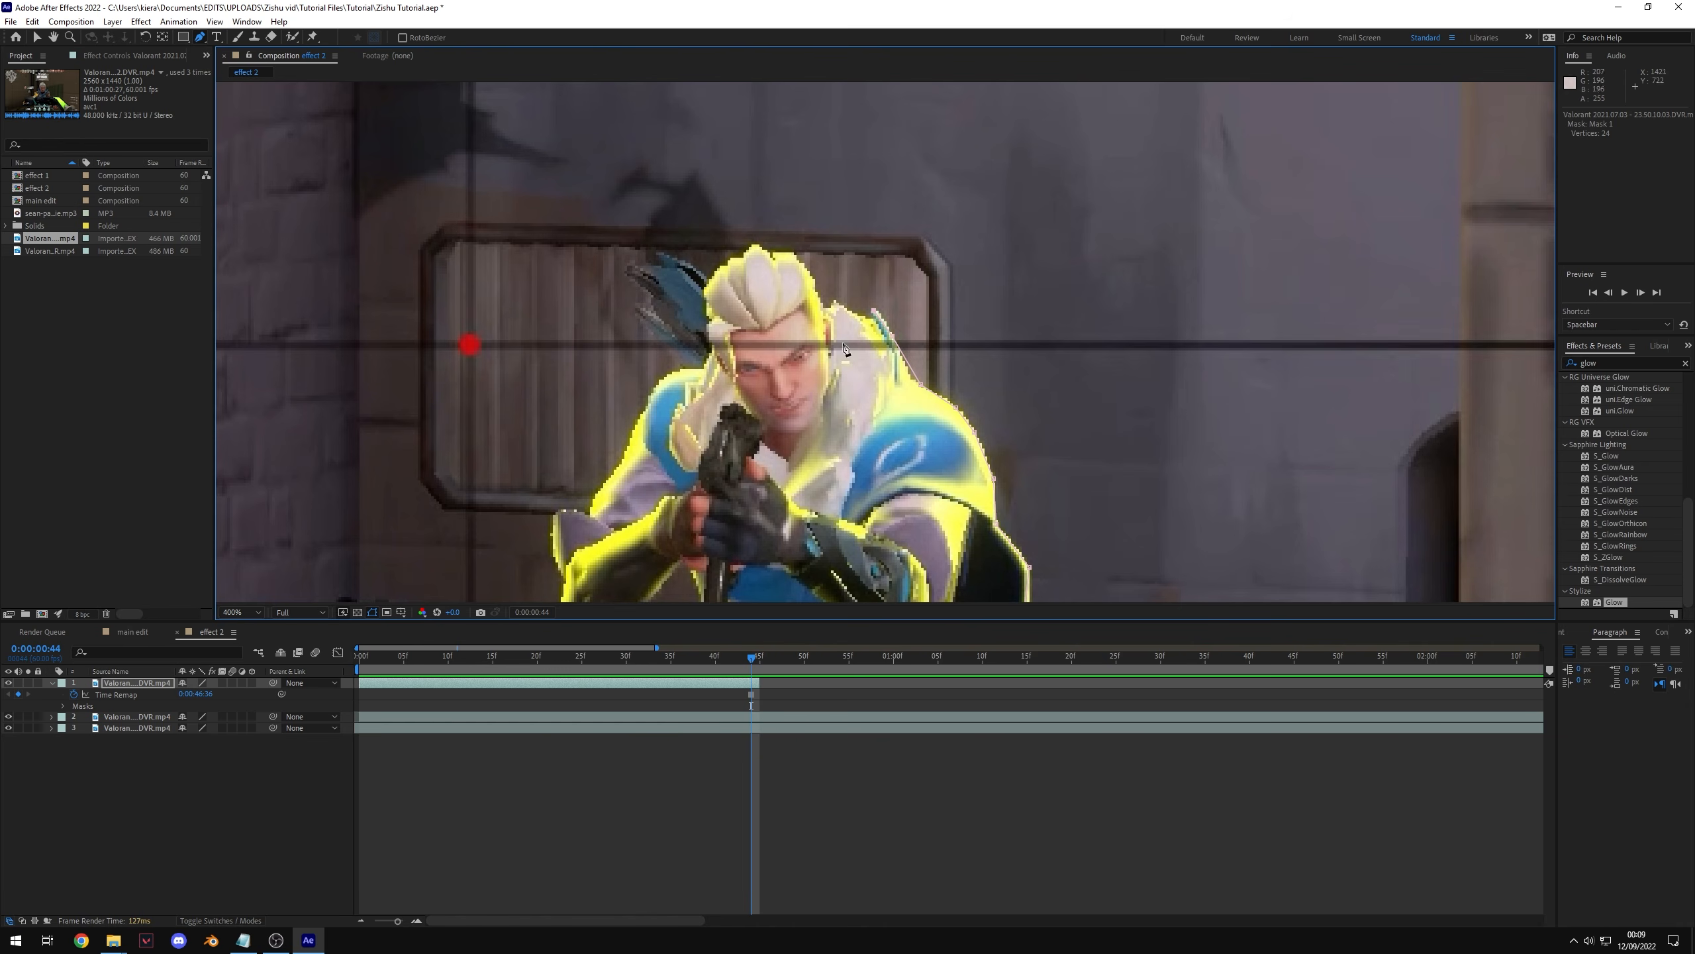
left_click_drag(731, 272, 790, 267)
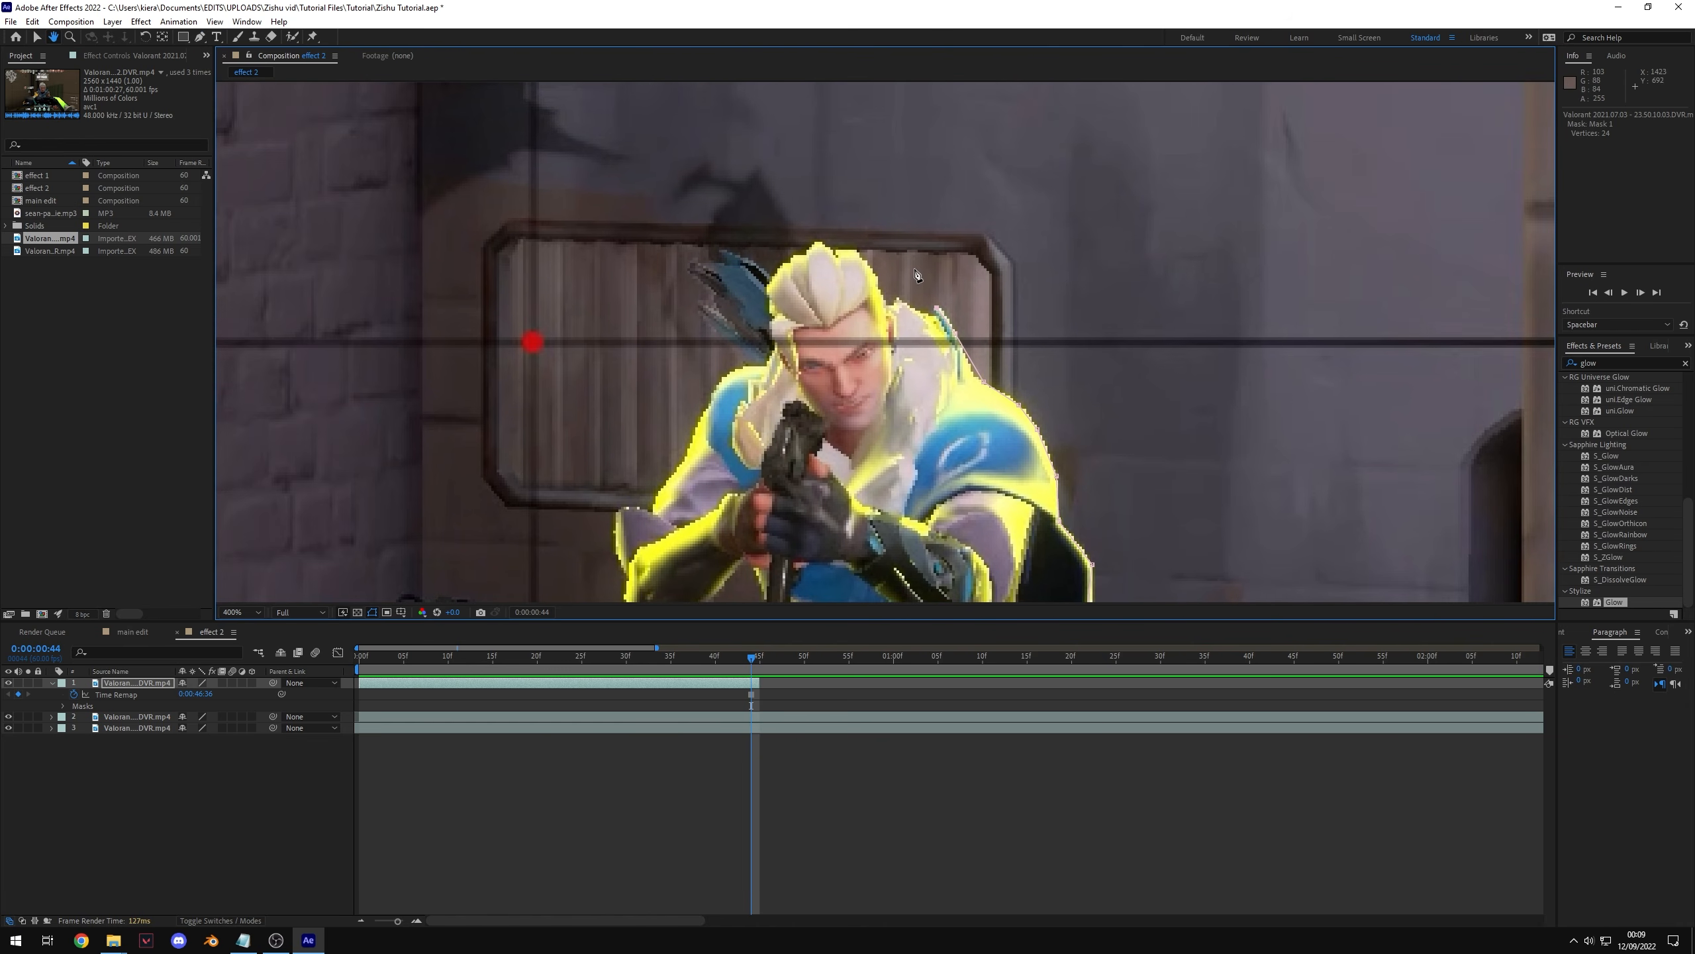
key("g")
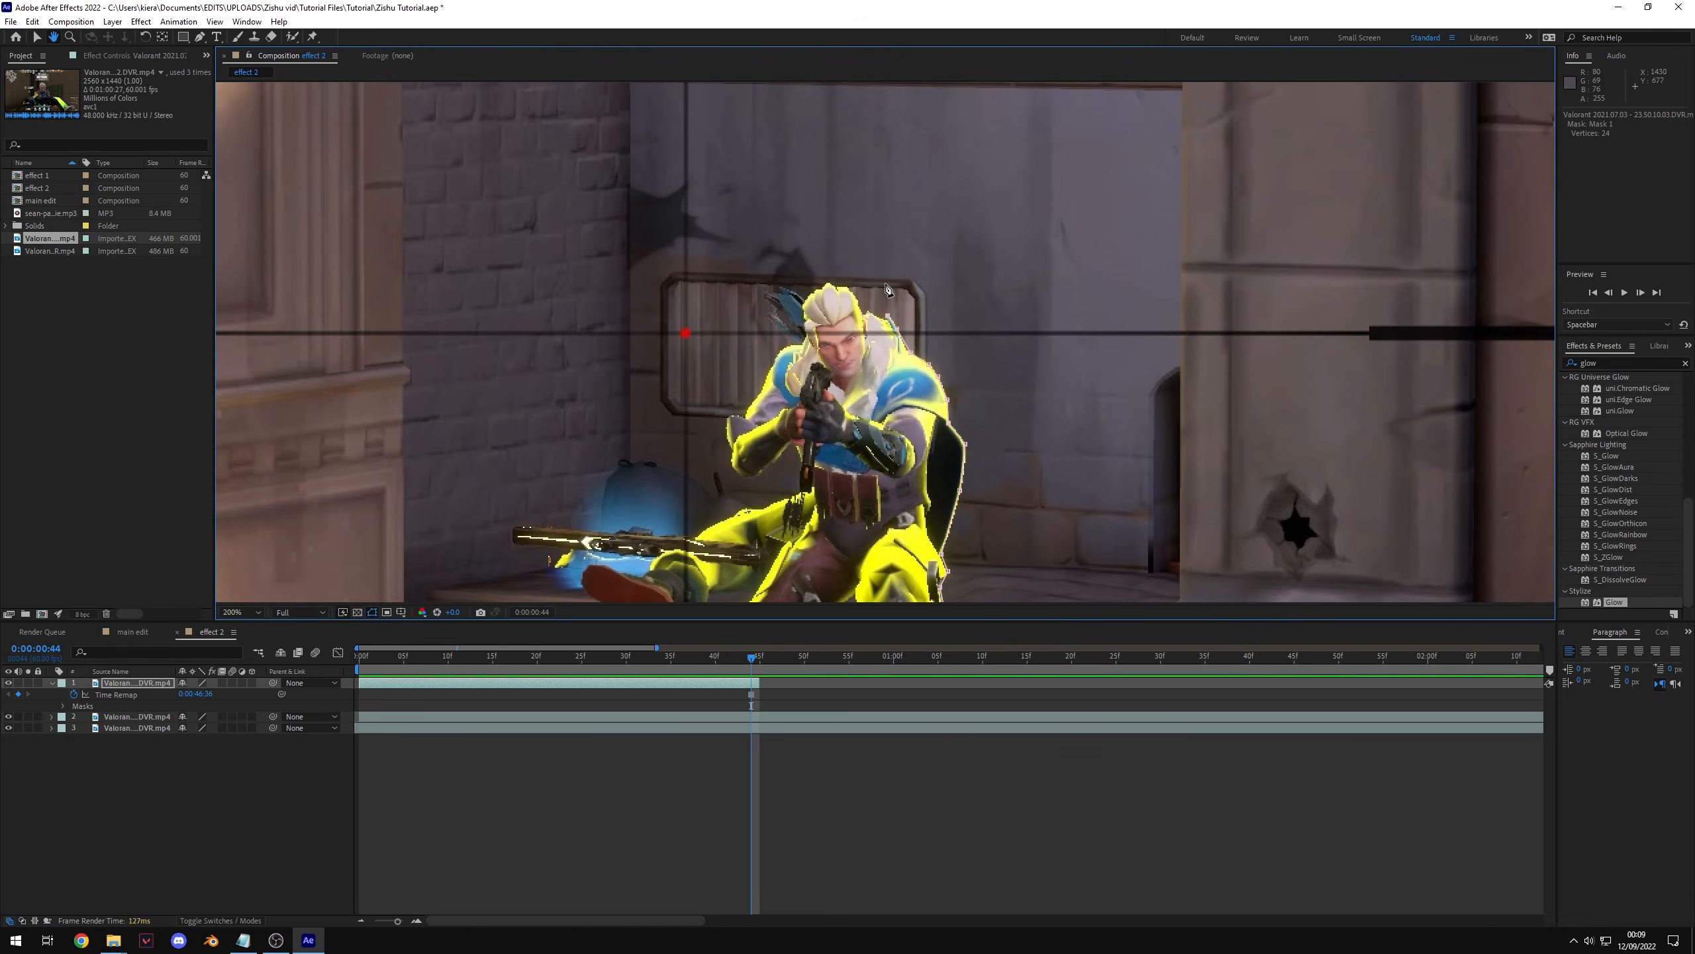
left_click(830, 283)
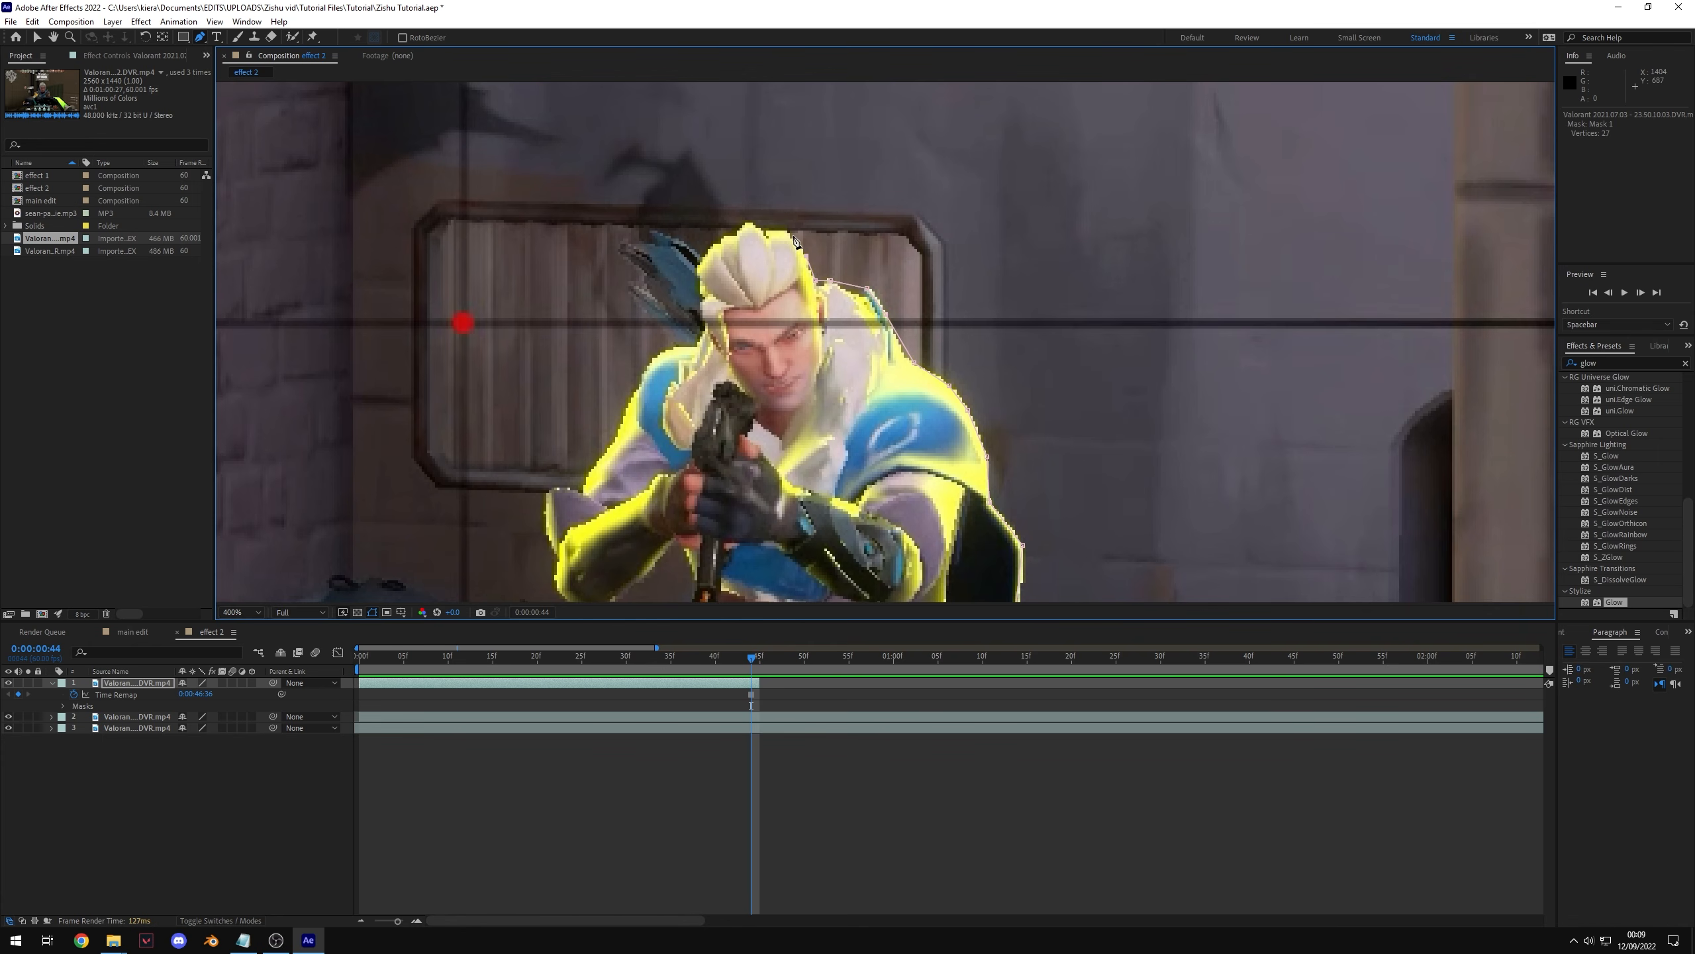
left_click(793, 238)
left_click(779, 230)
left_click(767, 230)
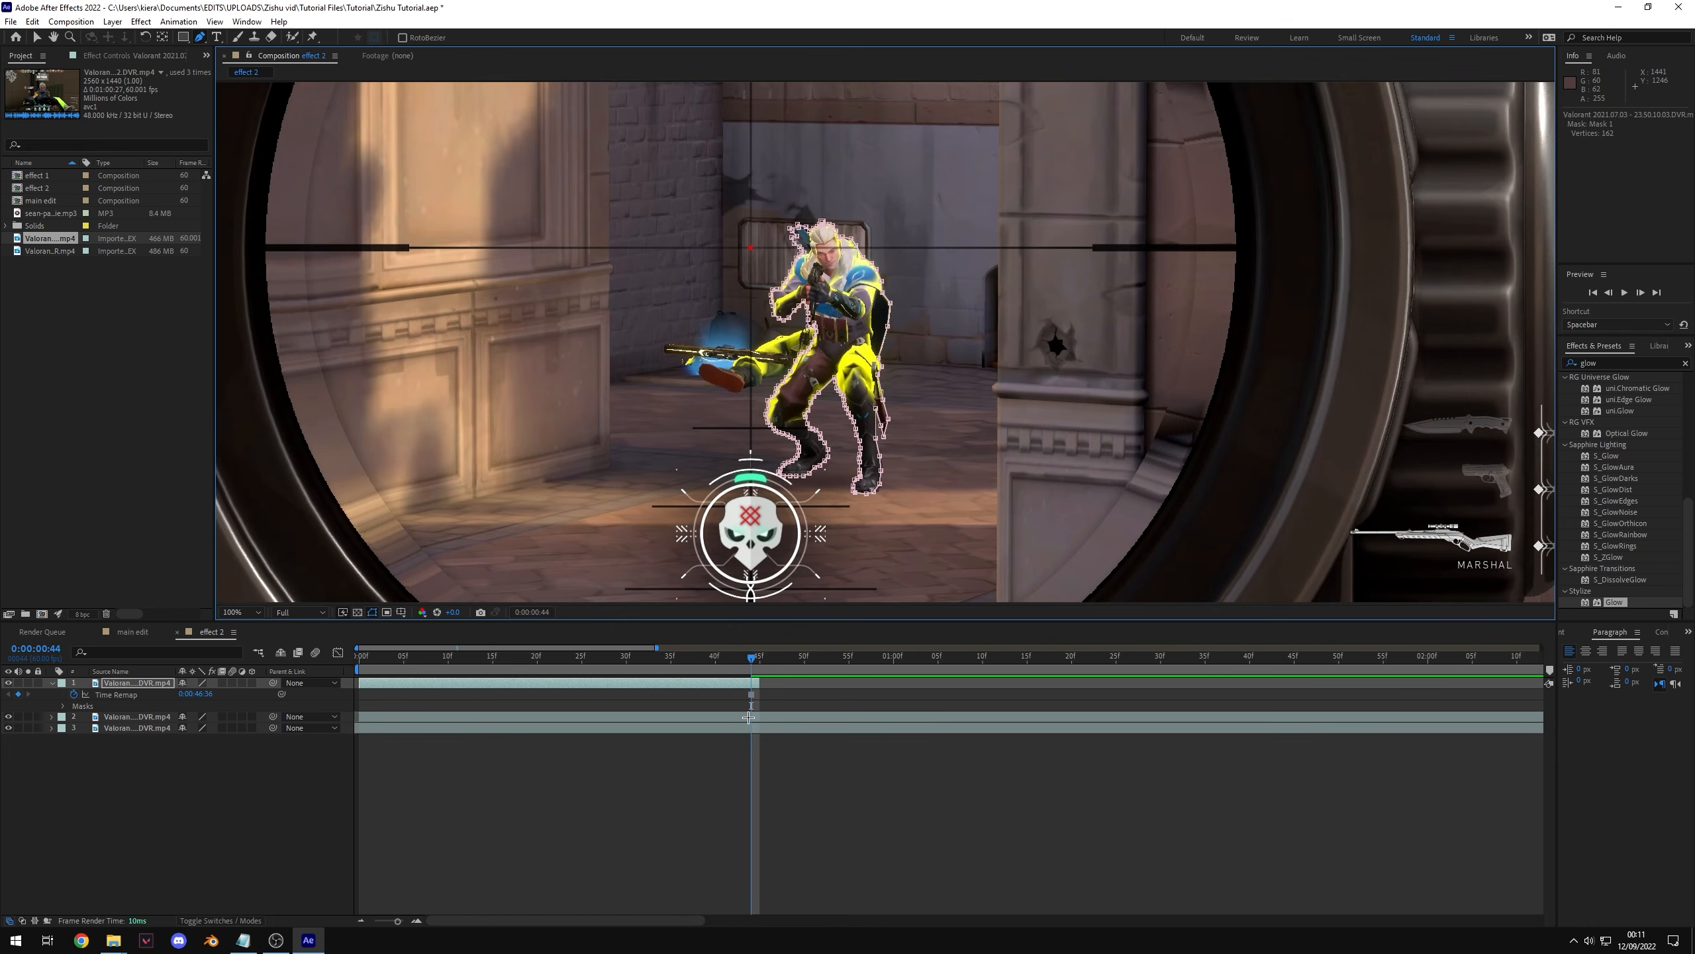
Step: Try repositioning the masked character cutout with the layer beneath temporarily hidden
left_click(749, 717)
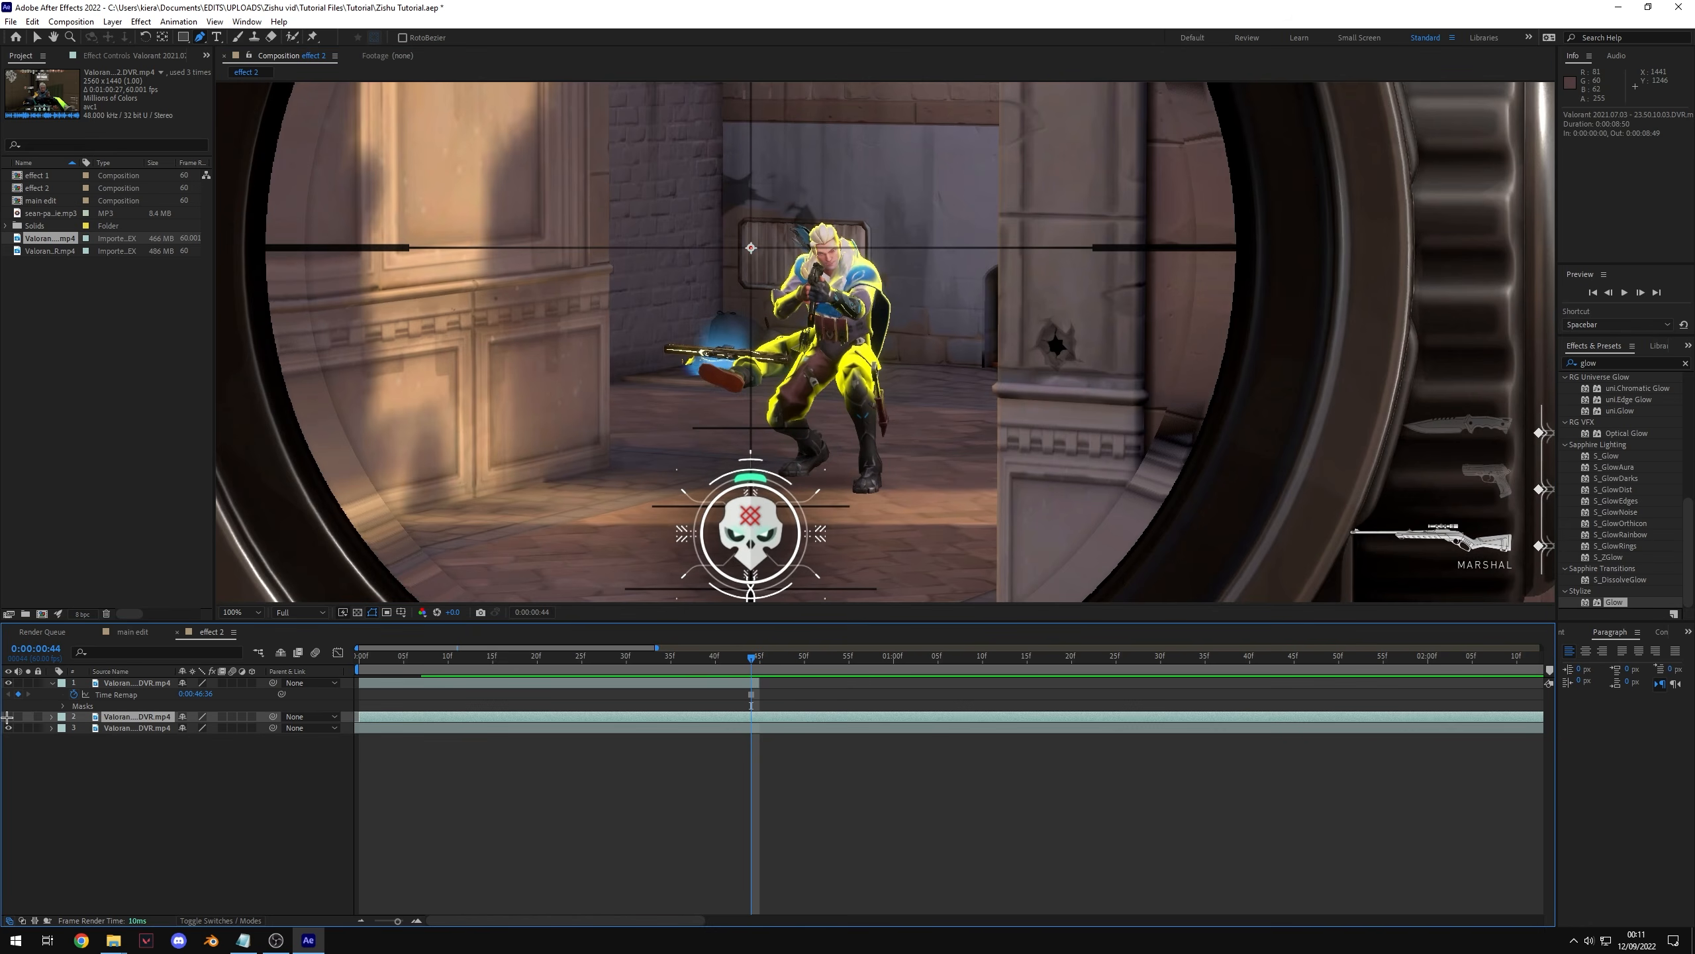
left_click(8, 716)
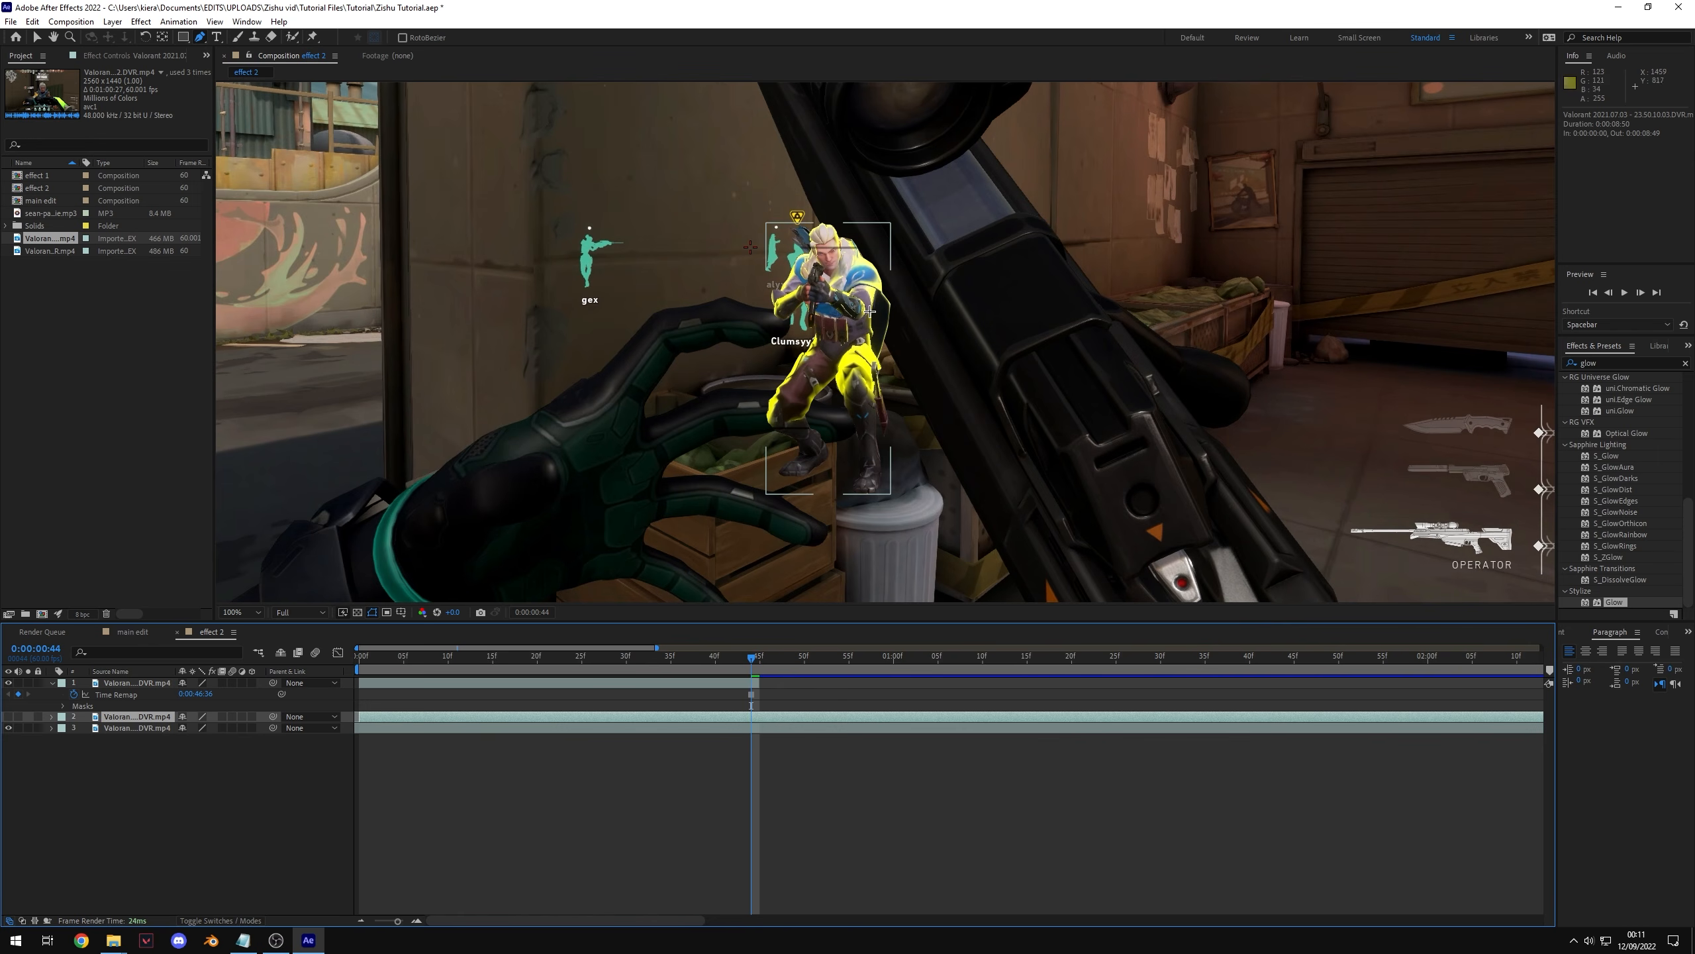
key("v")
scroll(856, 326, "down", 1)
left_click_drag(855, 325, 489, 246)
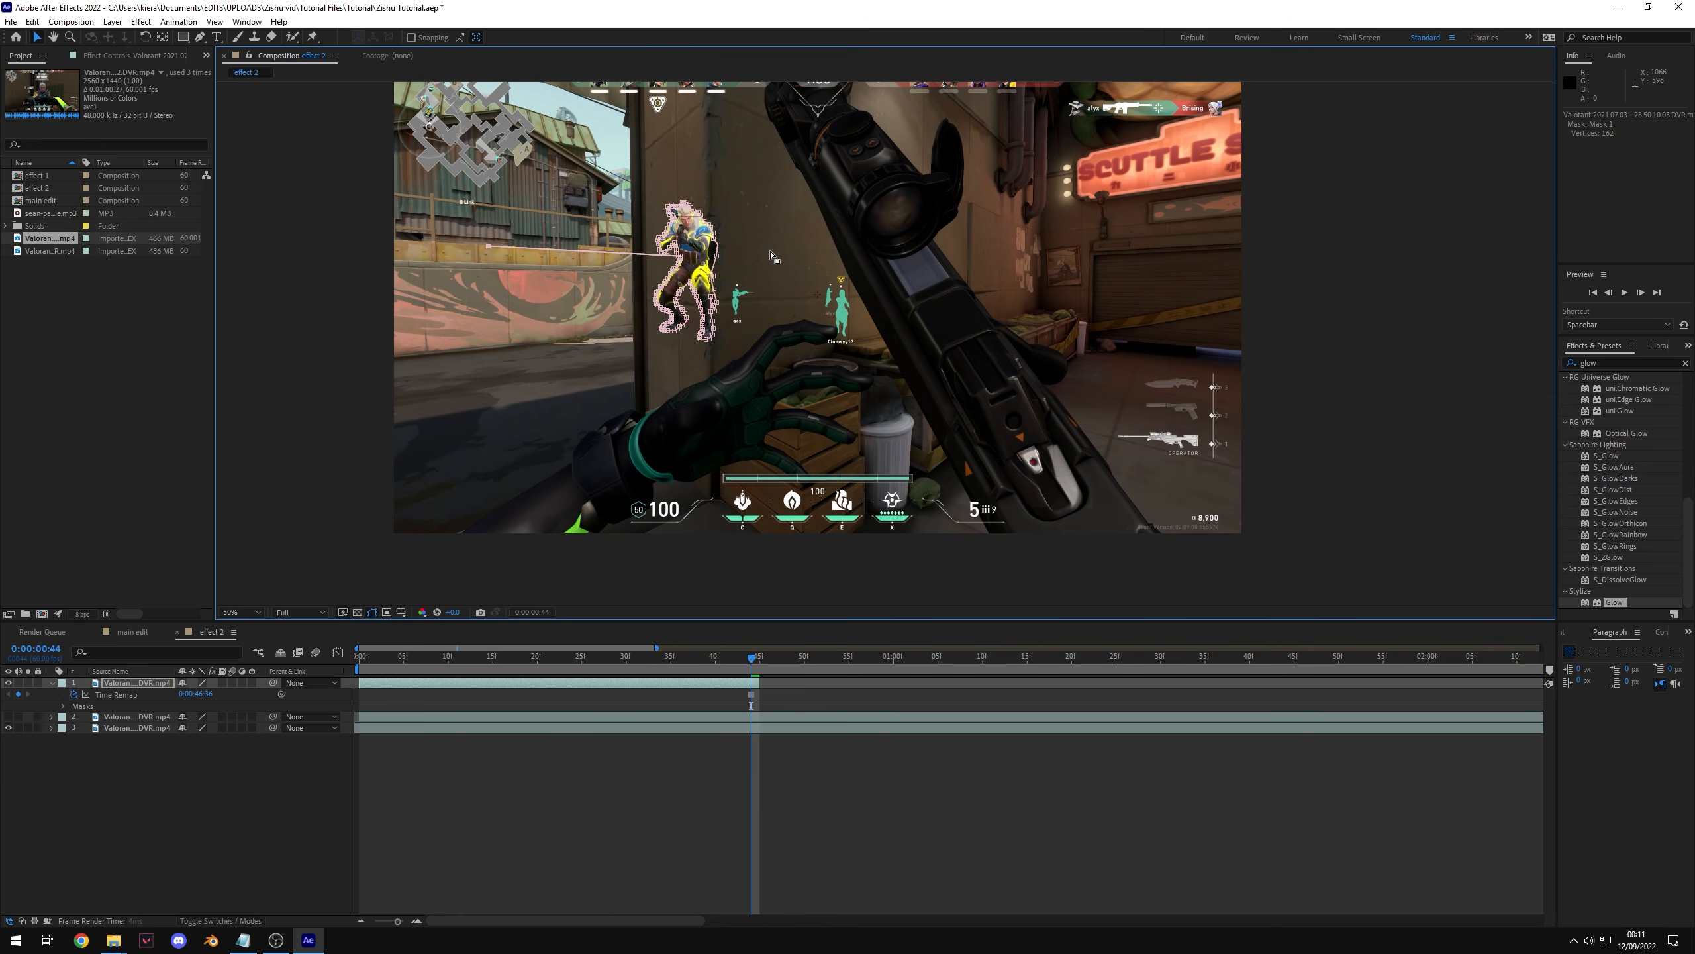
key("ctrl+z")
key("ctrl+z")
key("ctrl+z")
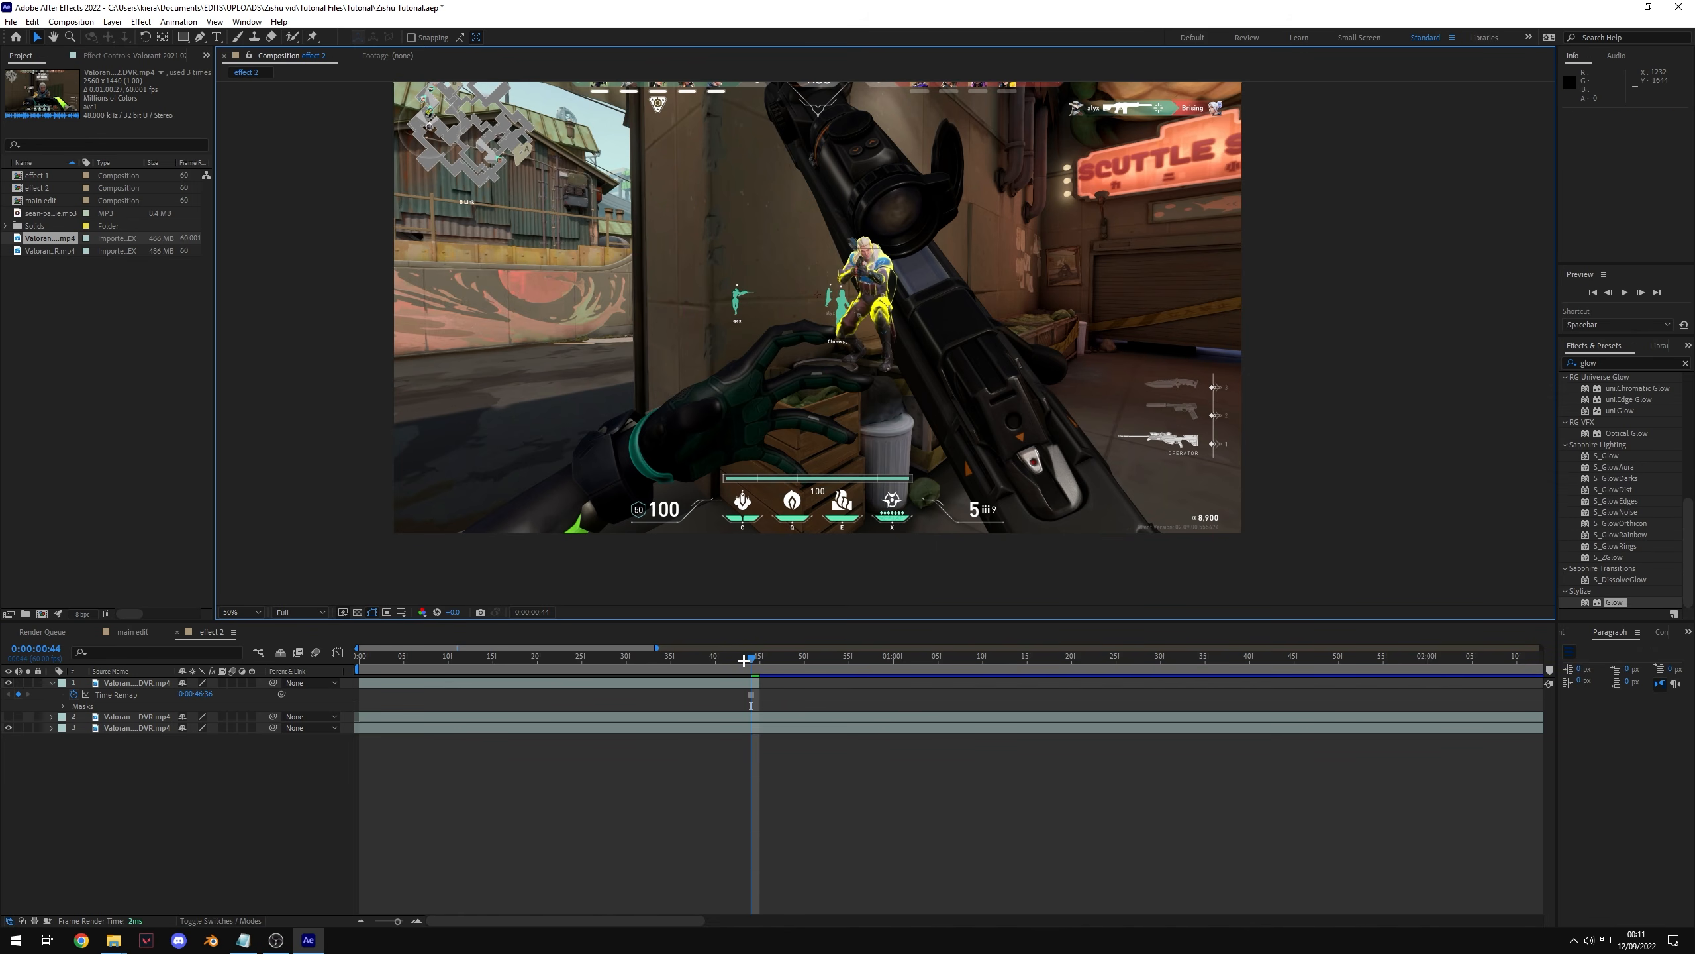
left_click_drag(749, 659, 752, 706)
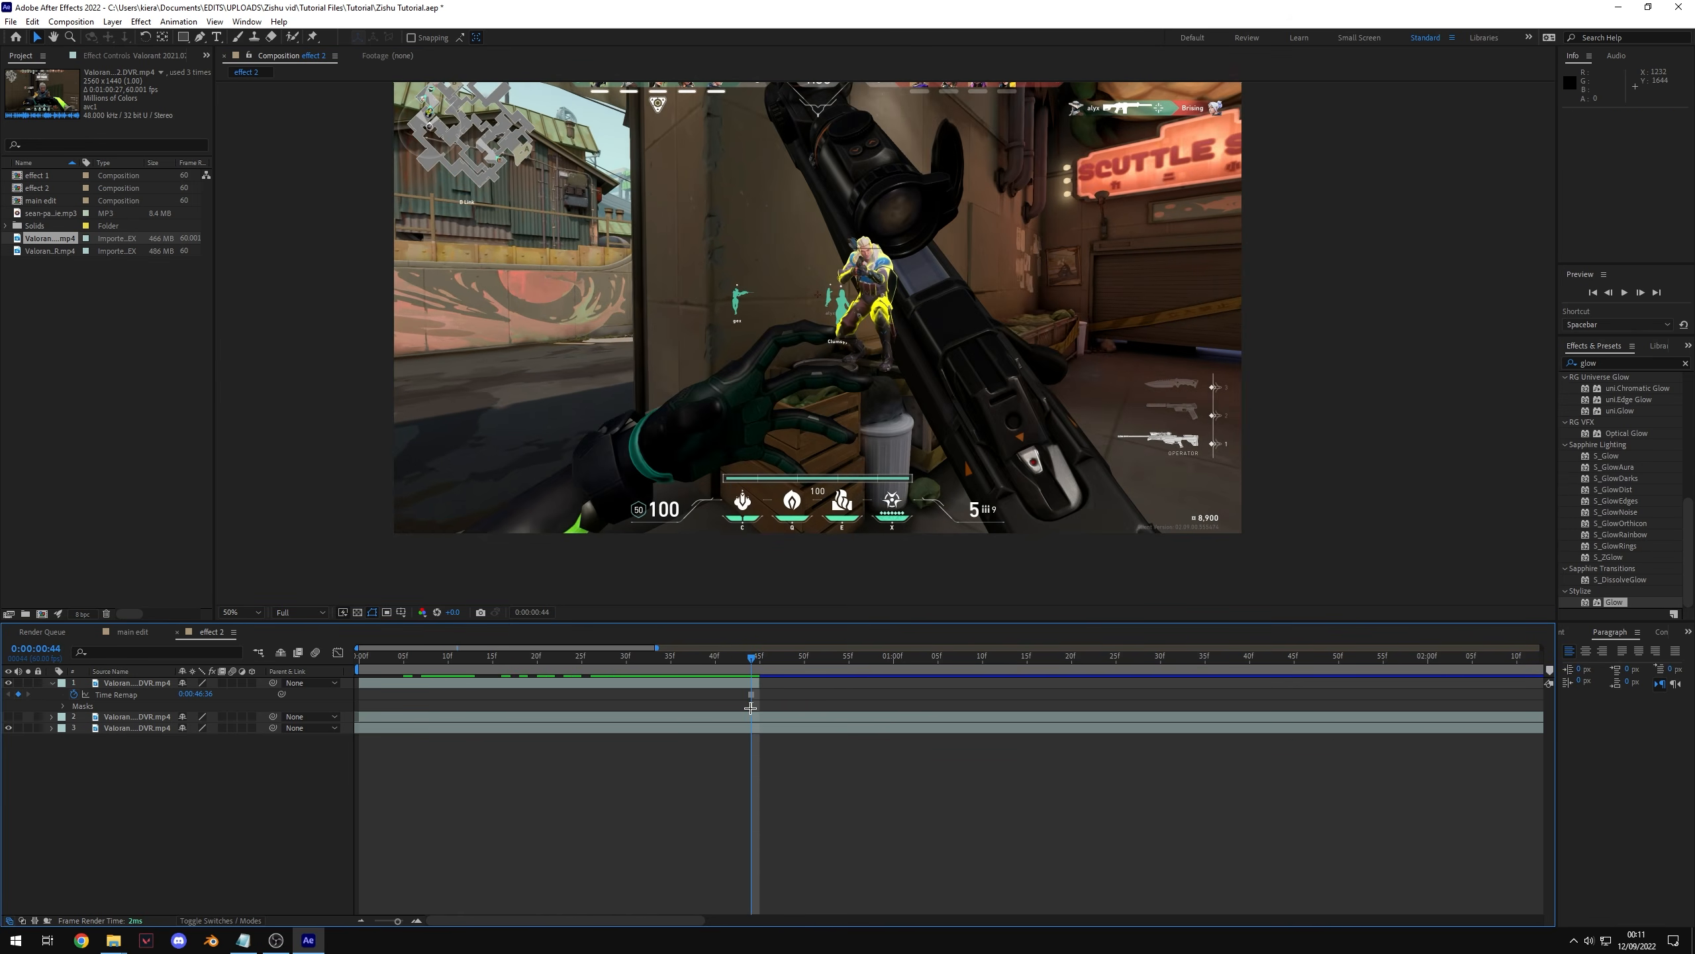
key("ctrl+z")
key("ctrl+z")
key("ctrl+shift+z")
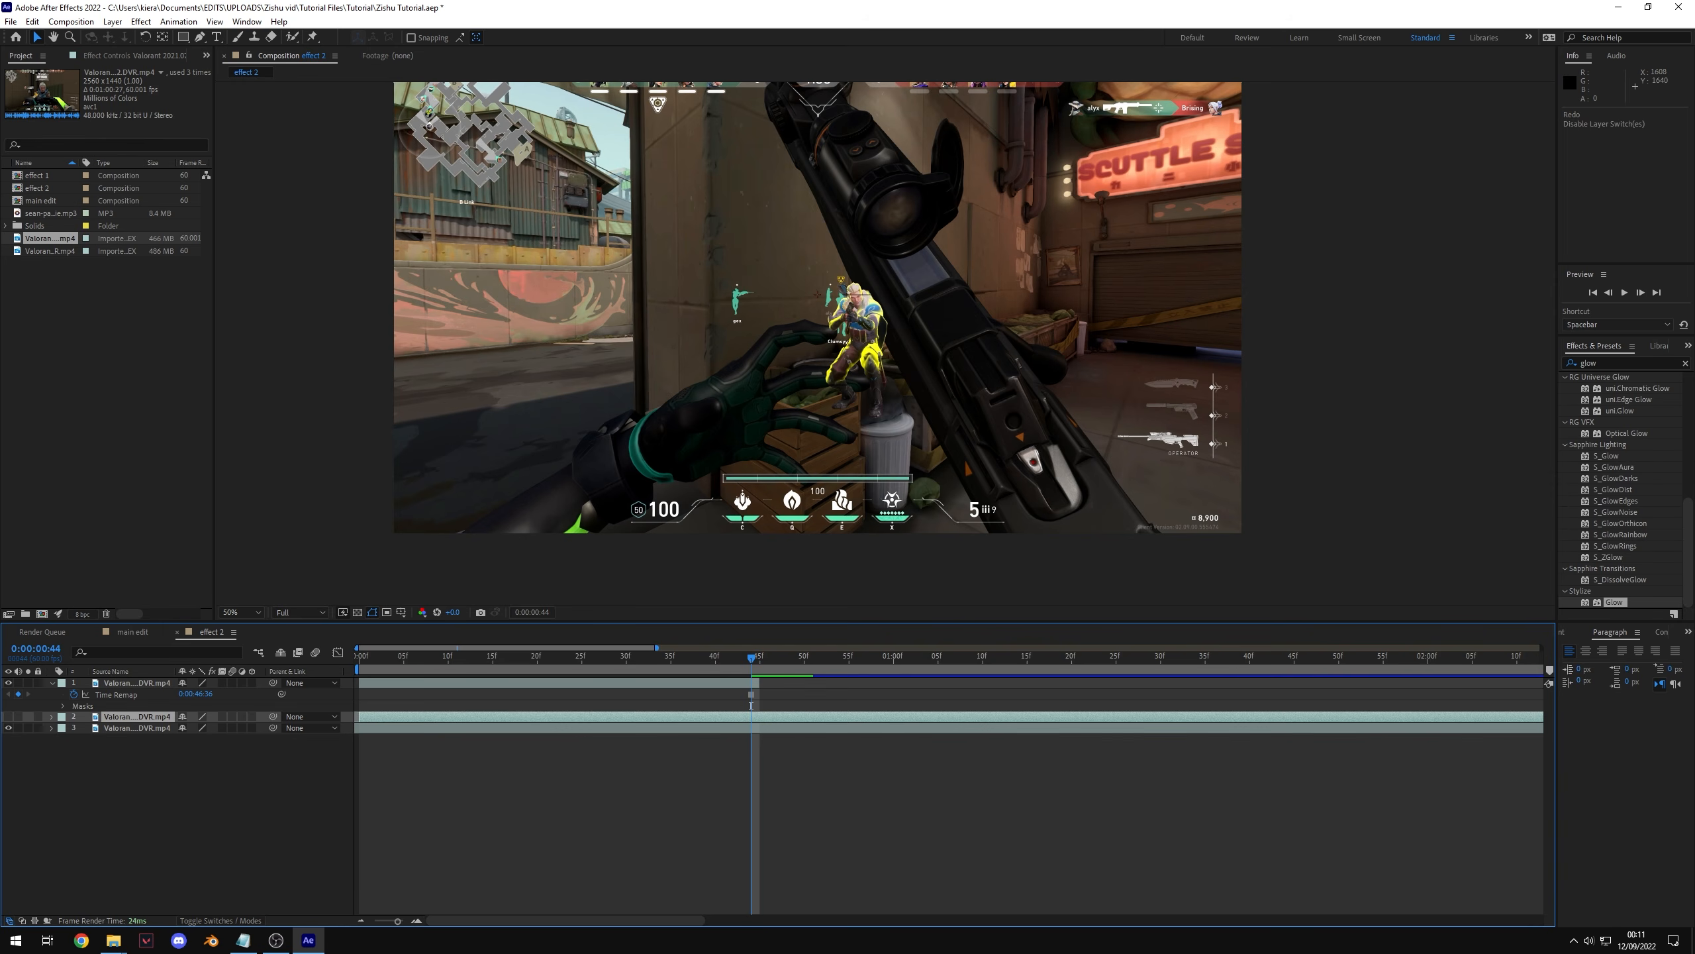
left_click(8, 717)
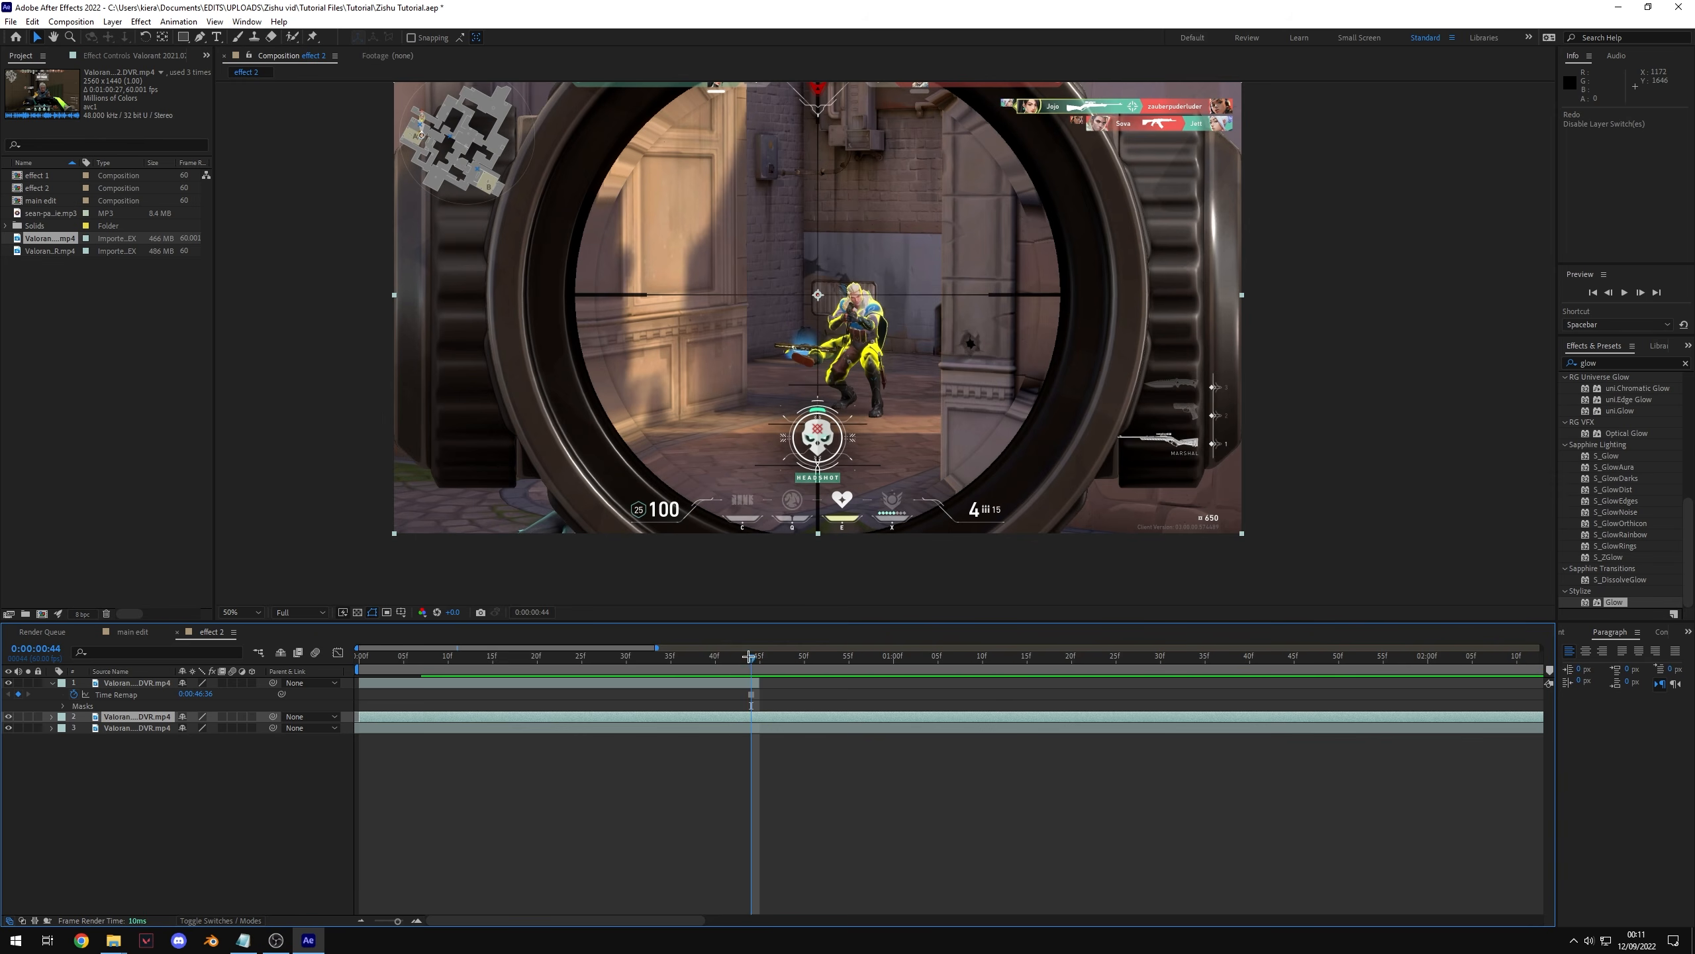
Step: Trim the second layer's in point to 0:00:00:44
left_click(745, 657)
key("alt+[")
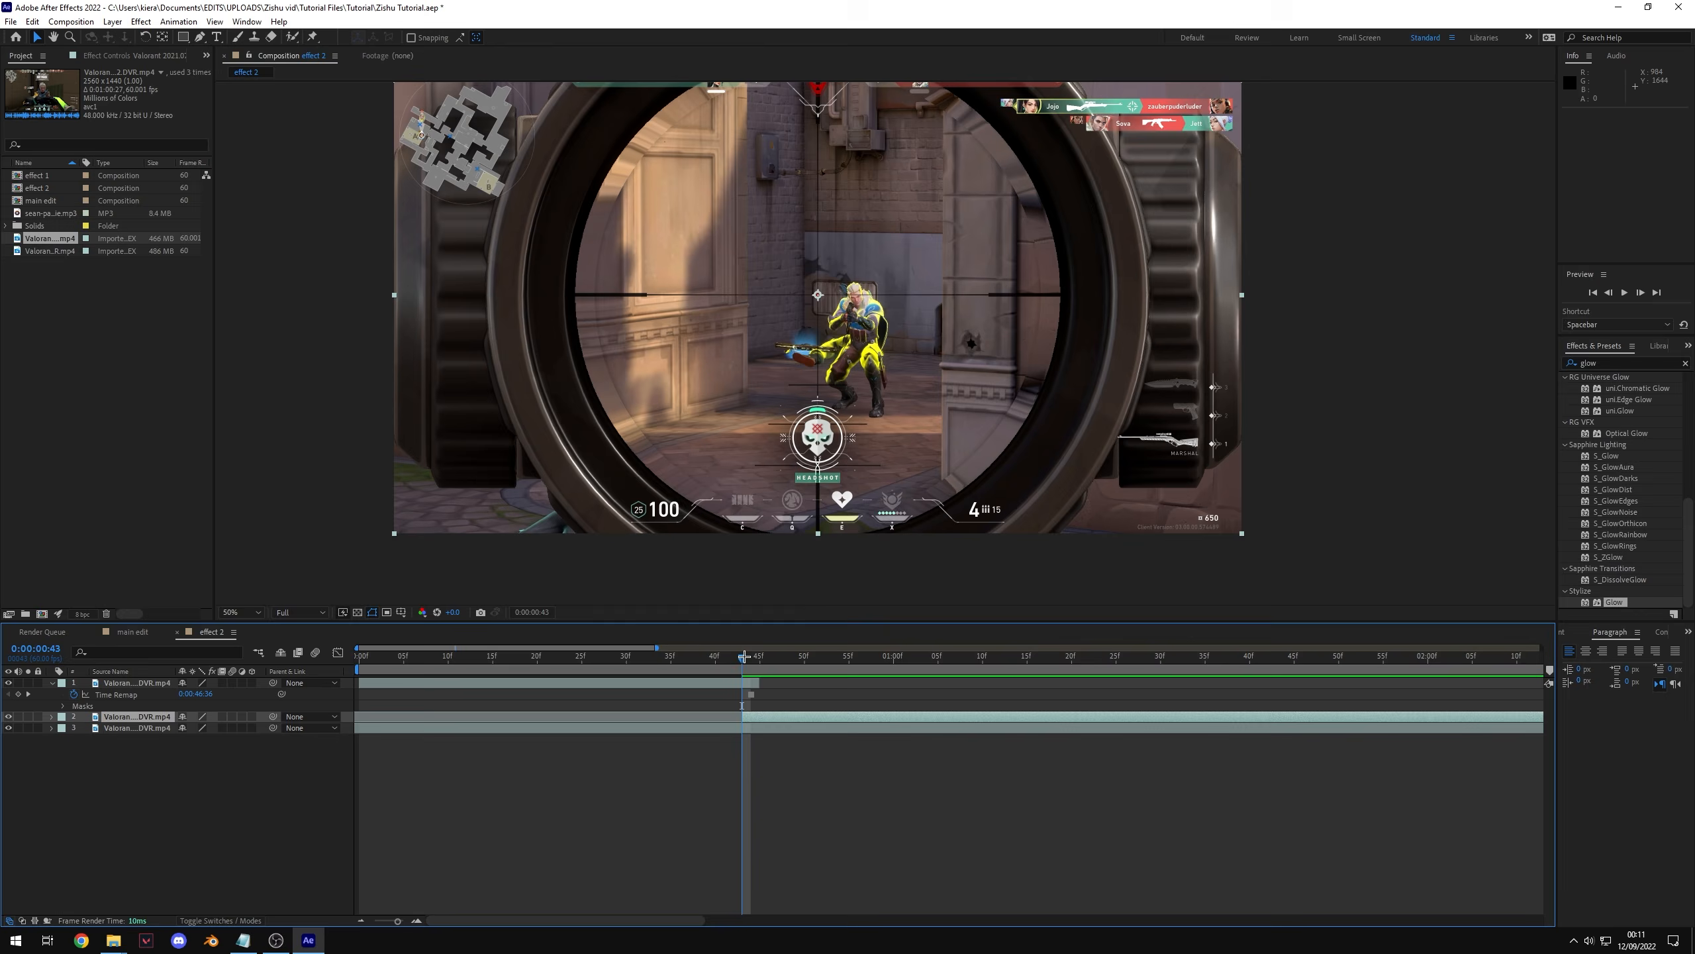
key("Page_Down")
key("alt+[")
left_click_drag(744, 657, 752, 714)
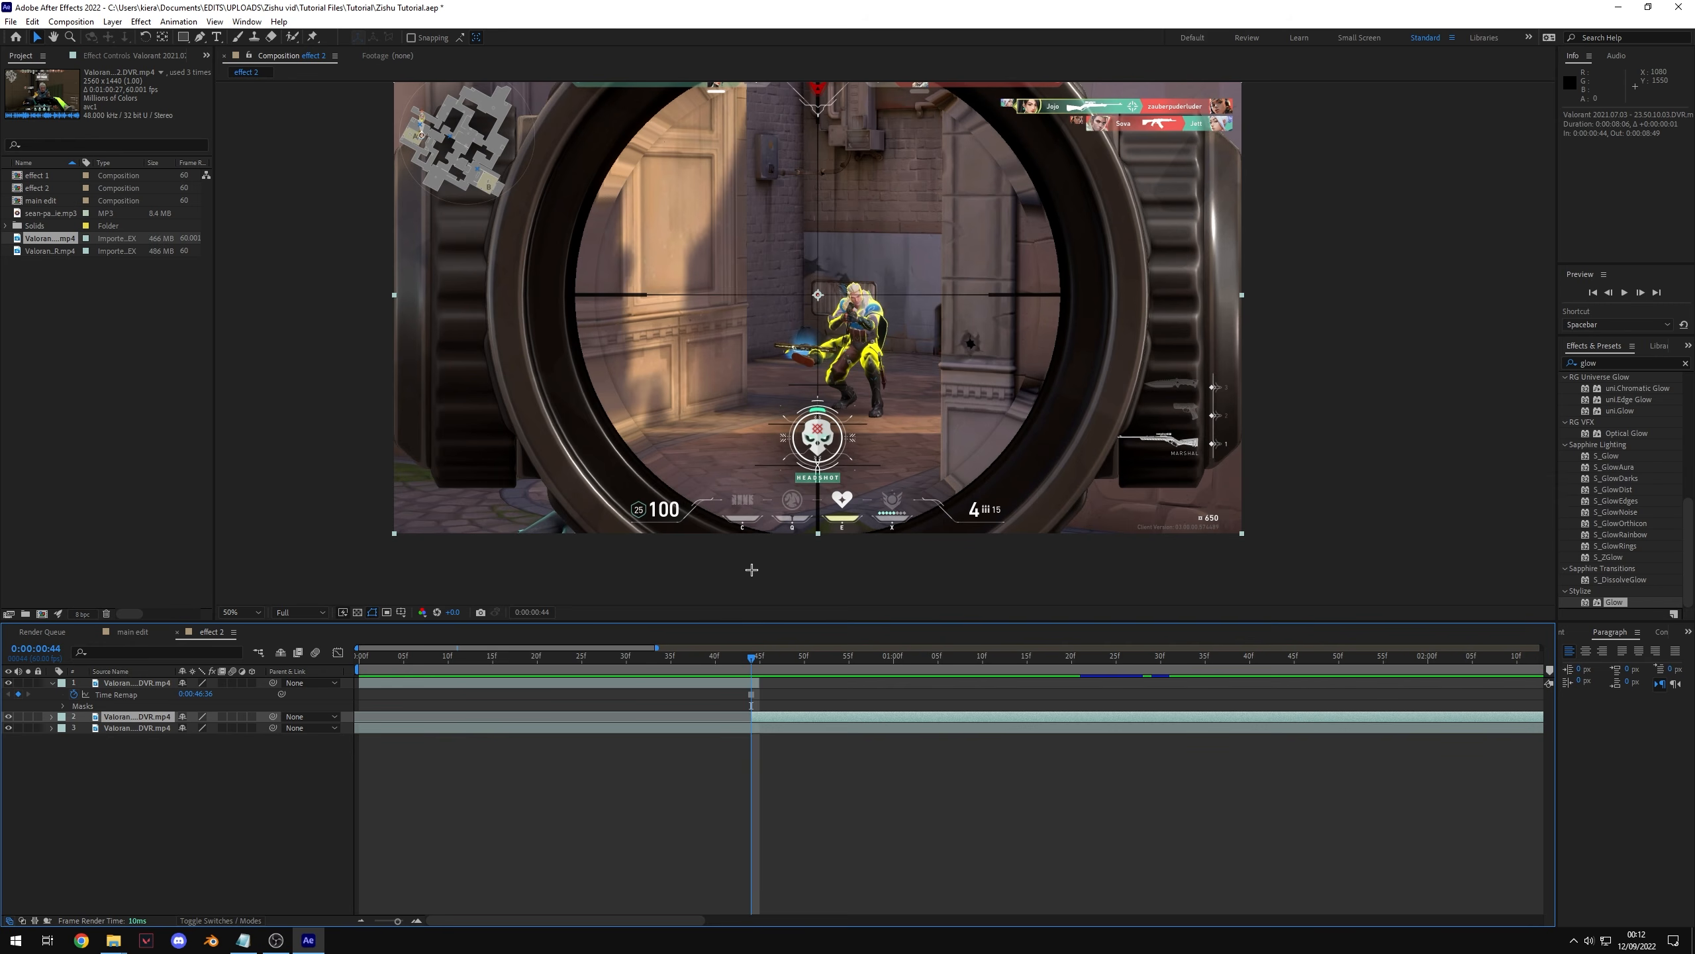
Step: Try keyframing the top layer's position and scale to slide the cutout out of frame
left_click(738, 683)
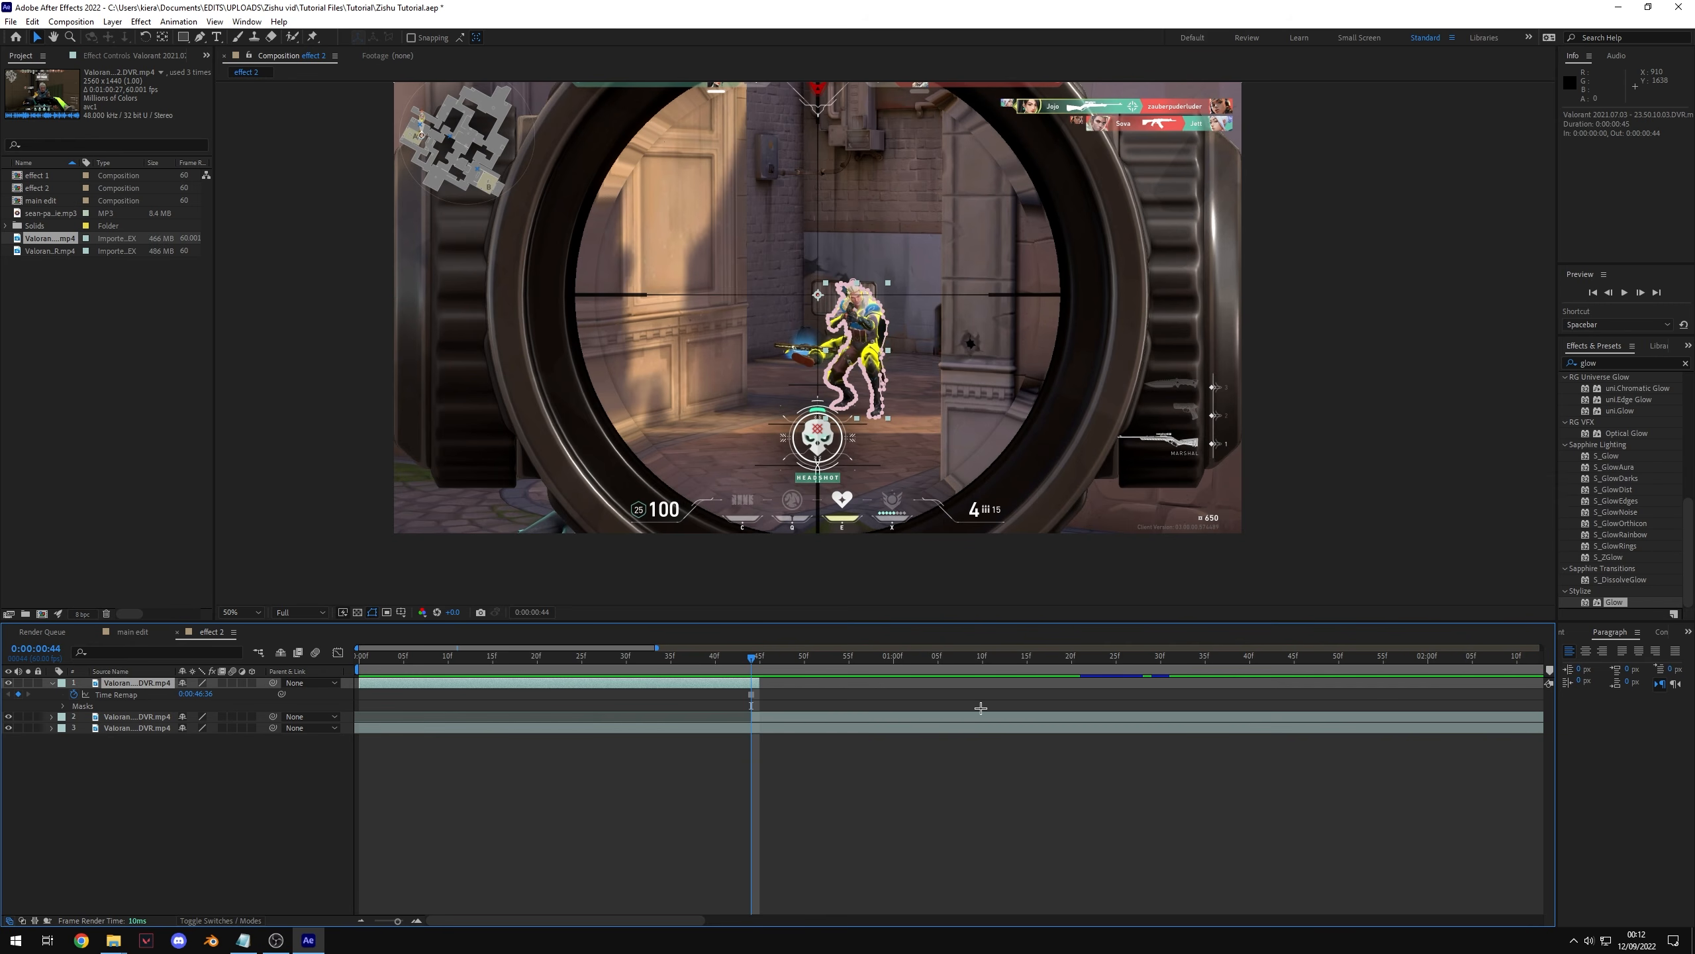
key("p")
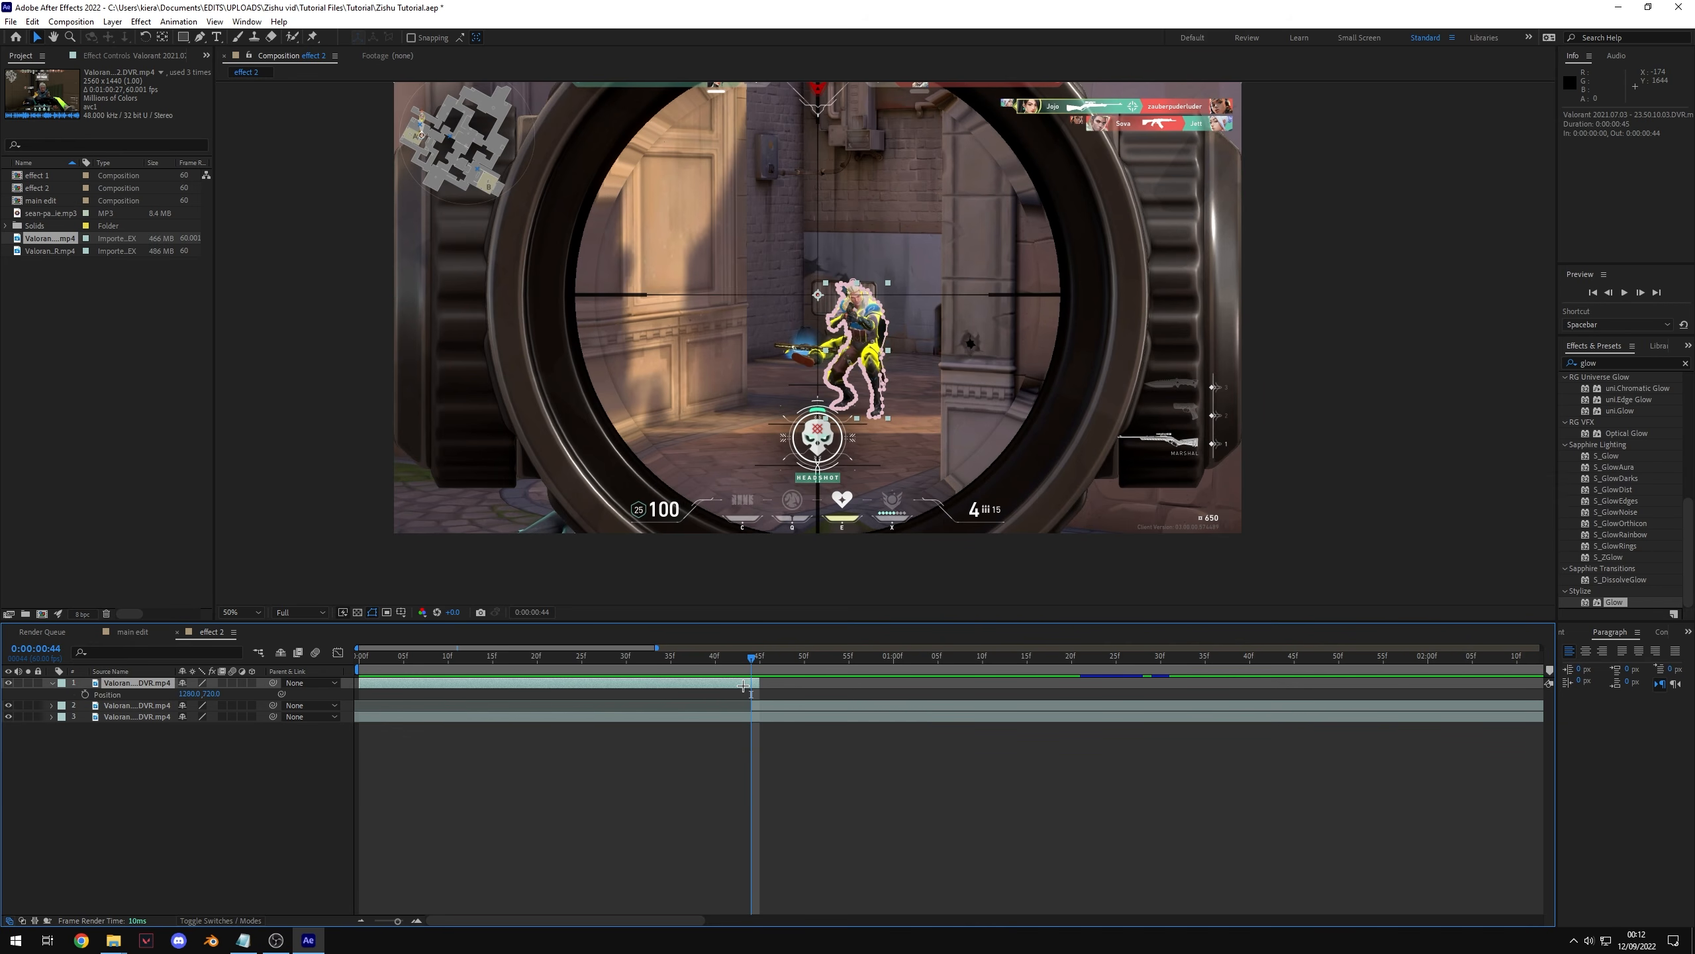
left_click(85, 694)
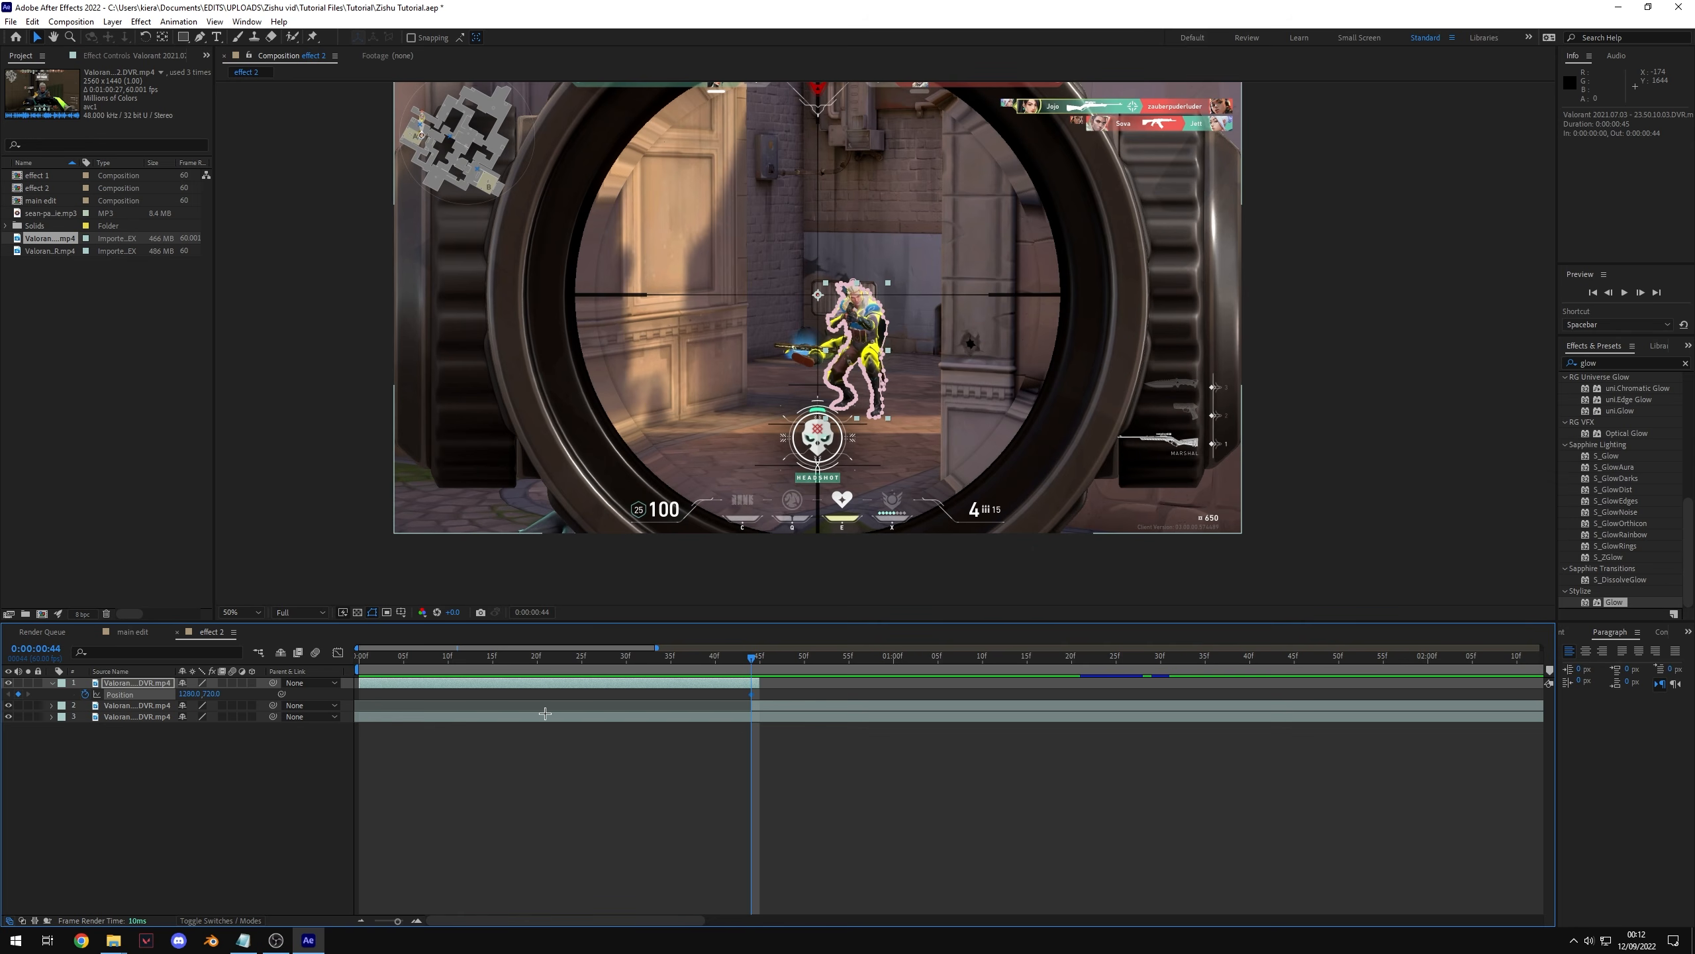
mouse_move(748, 669)
left_mouse_down()
mouse_move(754, 681)
mouse_move(674, 695)
mouse_move(757, 692)
mouse_move(737, 691)
mouse_move(757, 692)
mouse_move(752, 661)
left_mouse_up()
key("space")
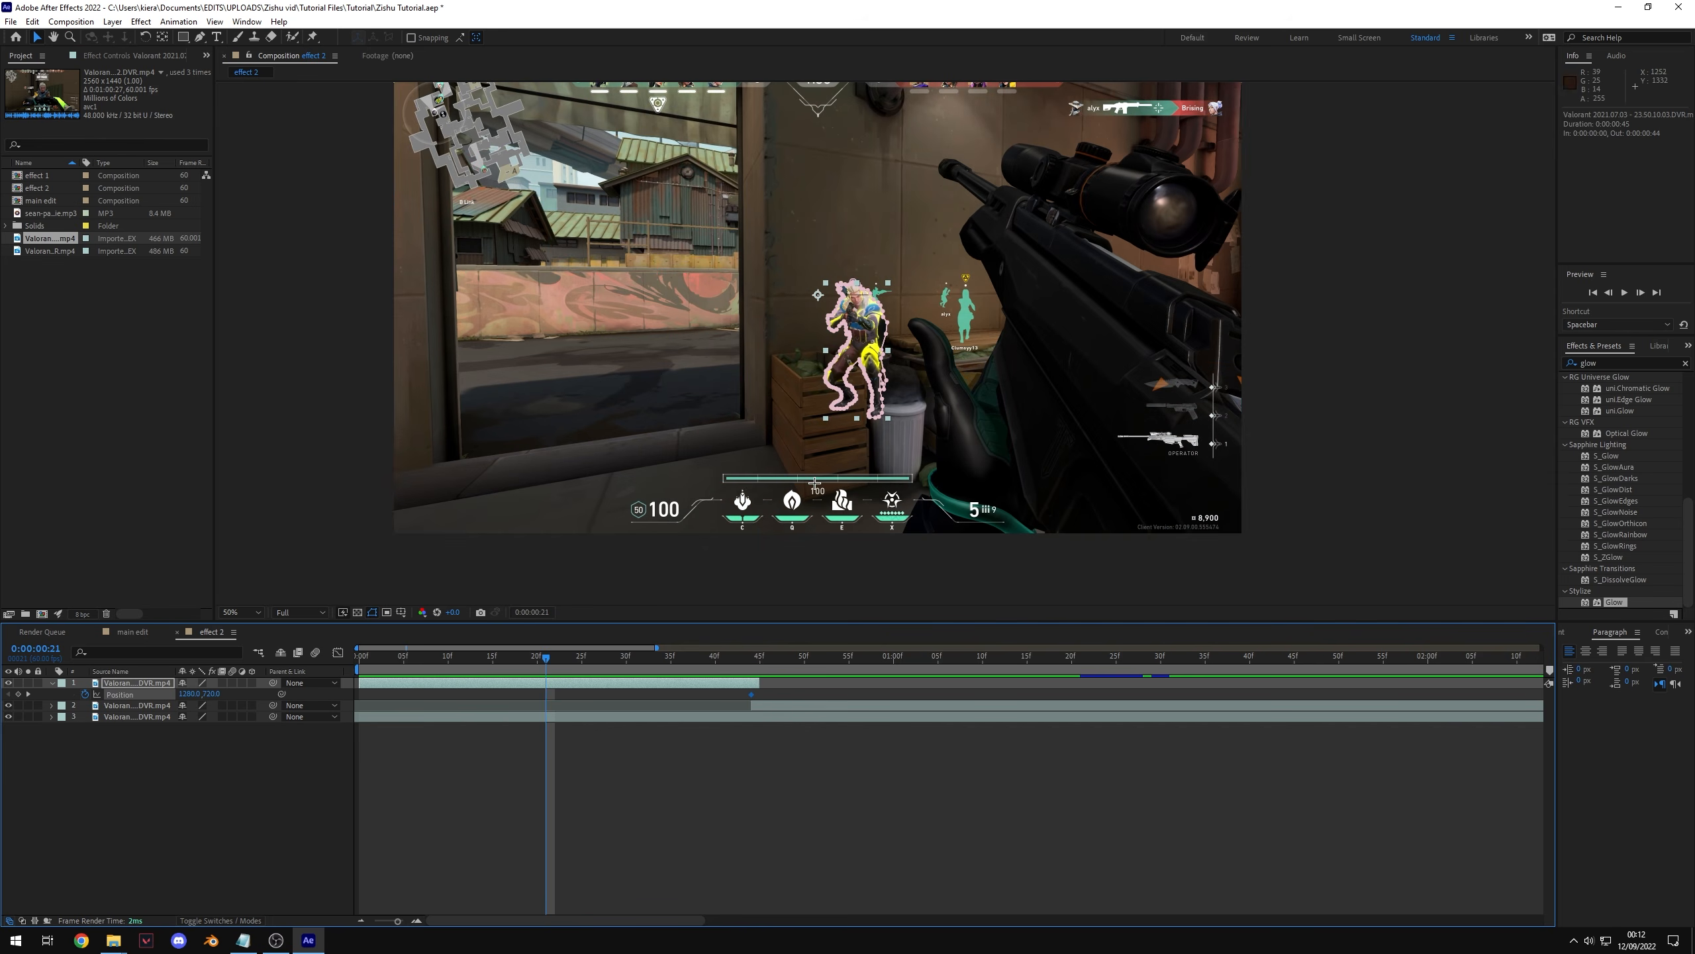
left_click_drag(858, 324, 441, 206)
key("space")
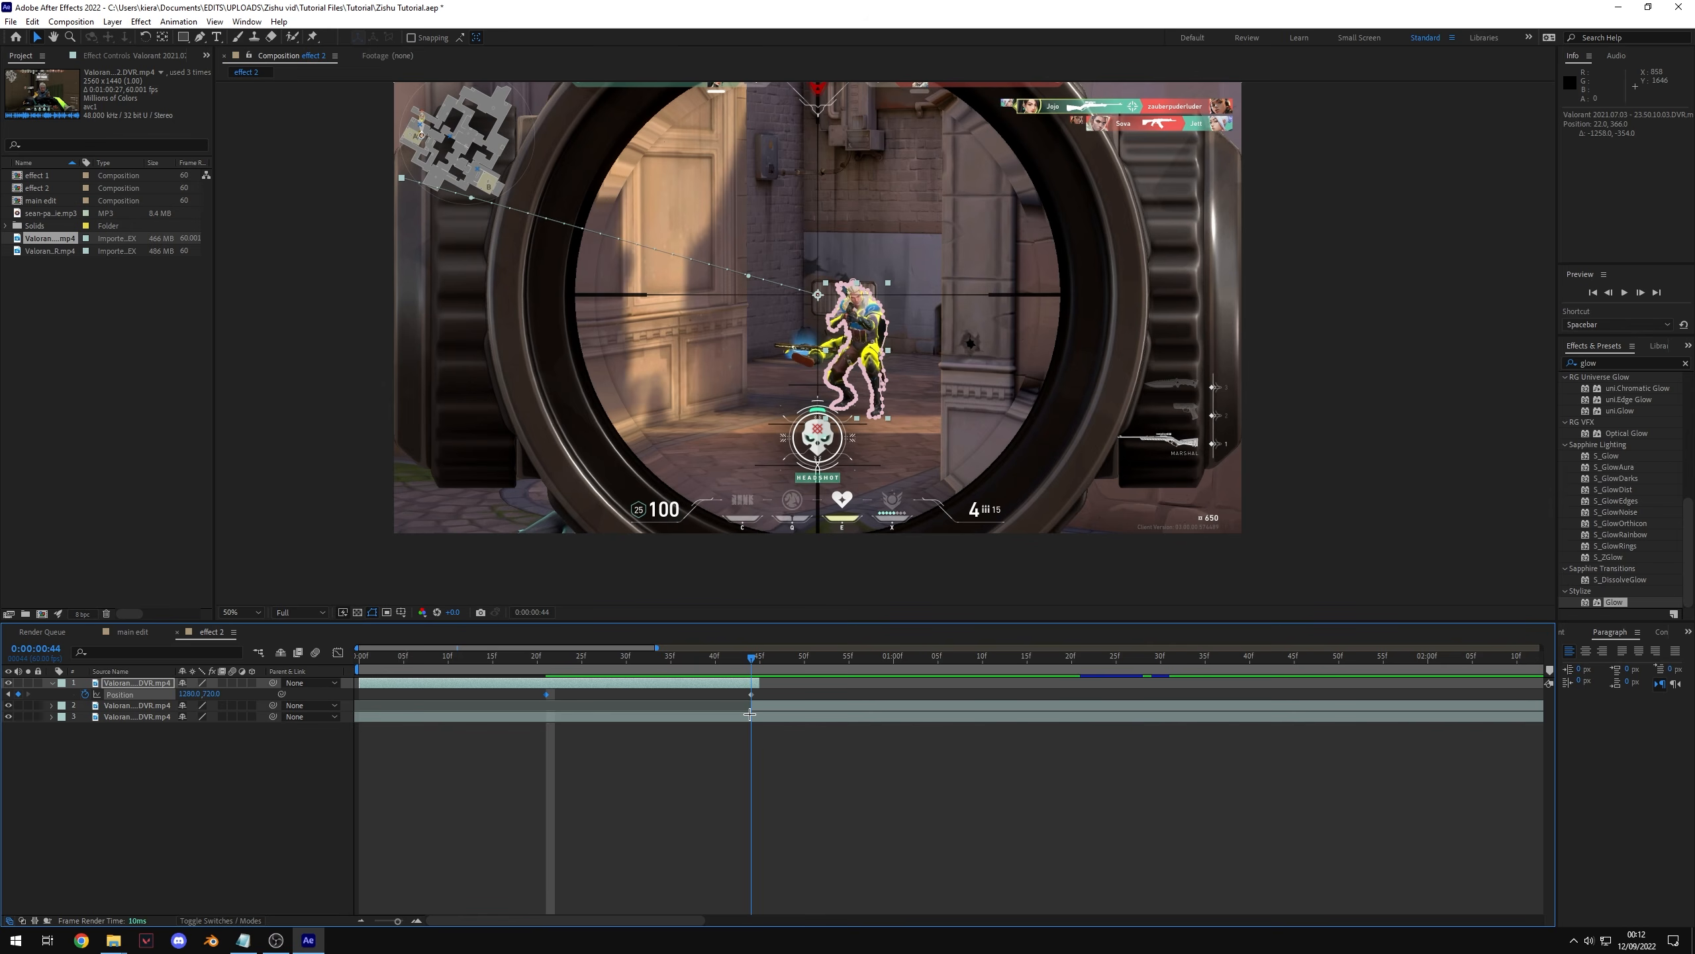
key("ctrl+z")
key("ctrl+z")
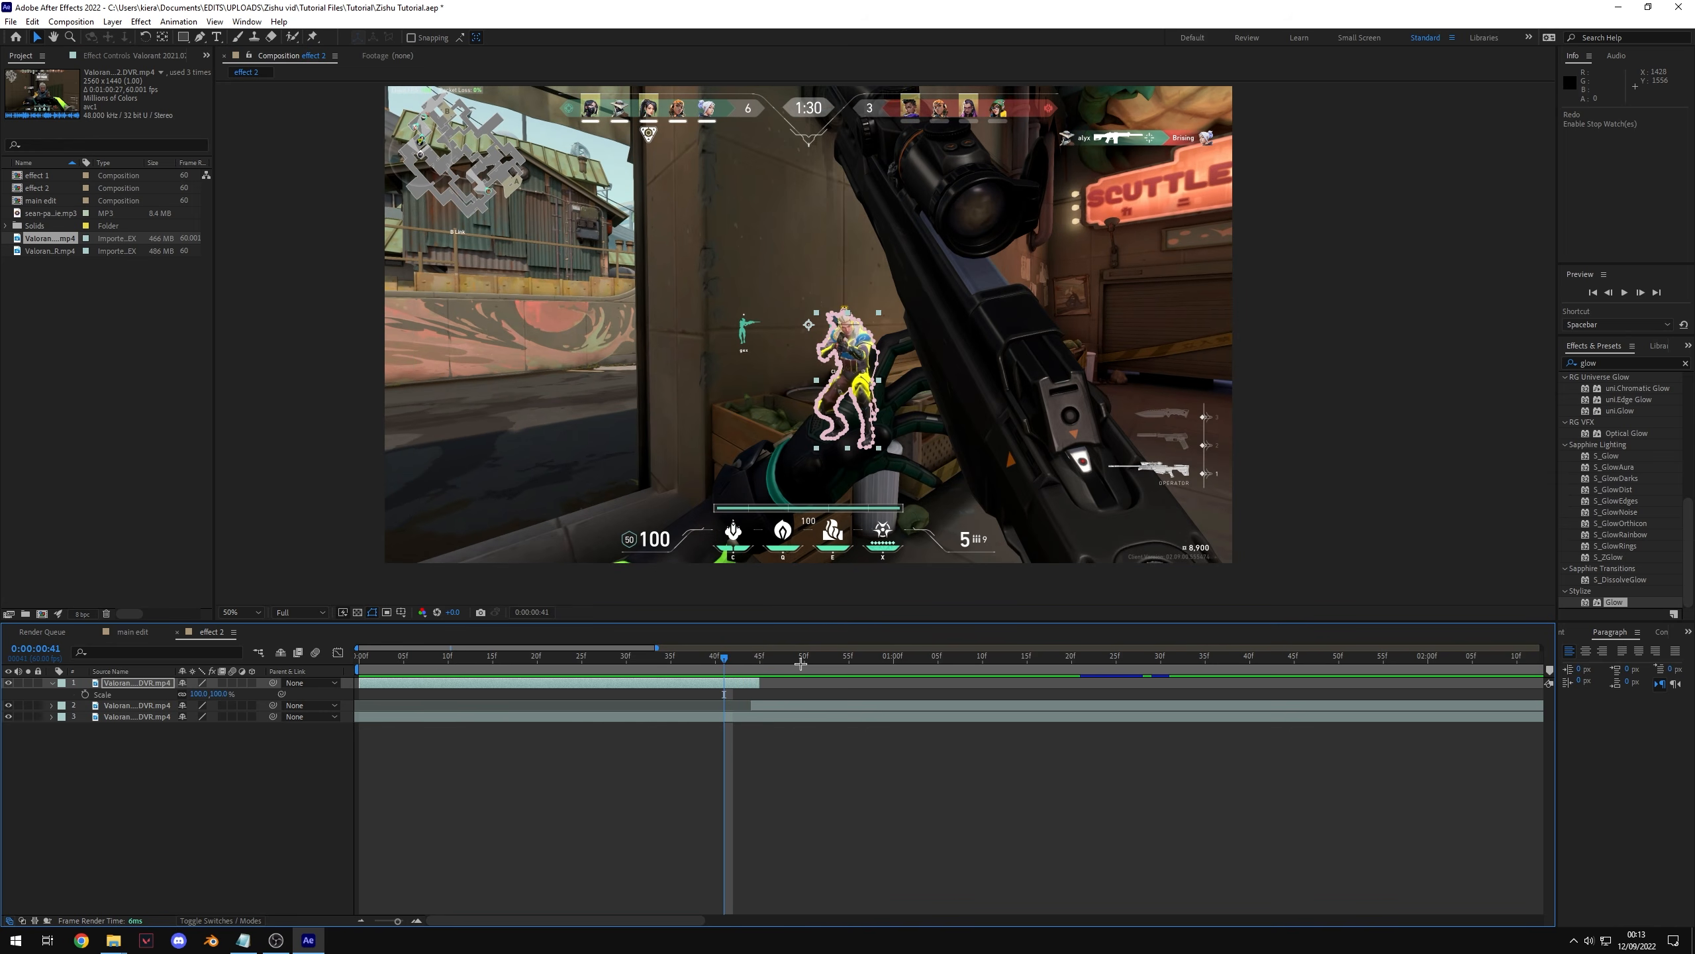
left_click_drag(225, 695, 375, 700)
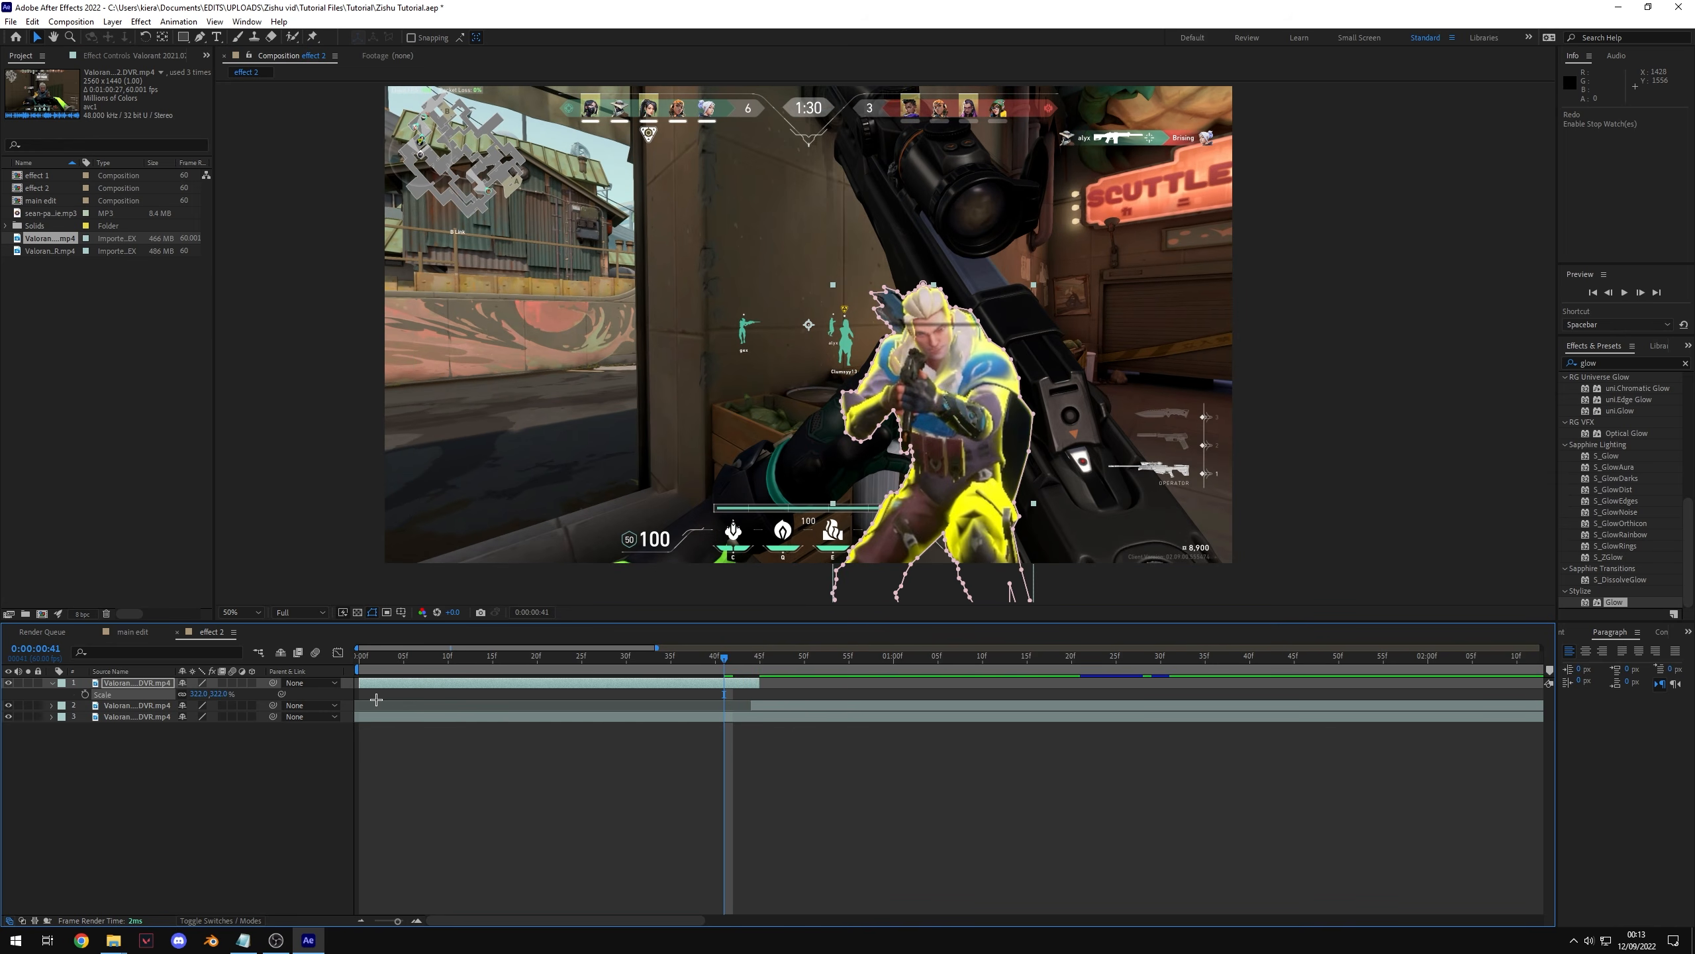
key("ctrl+z")
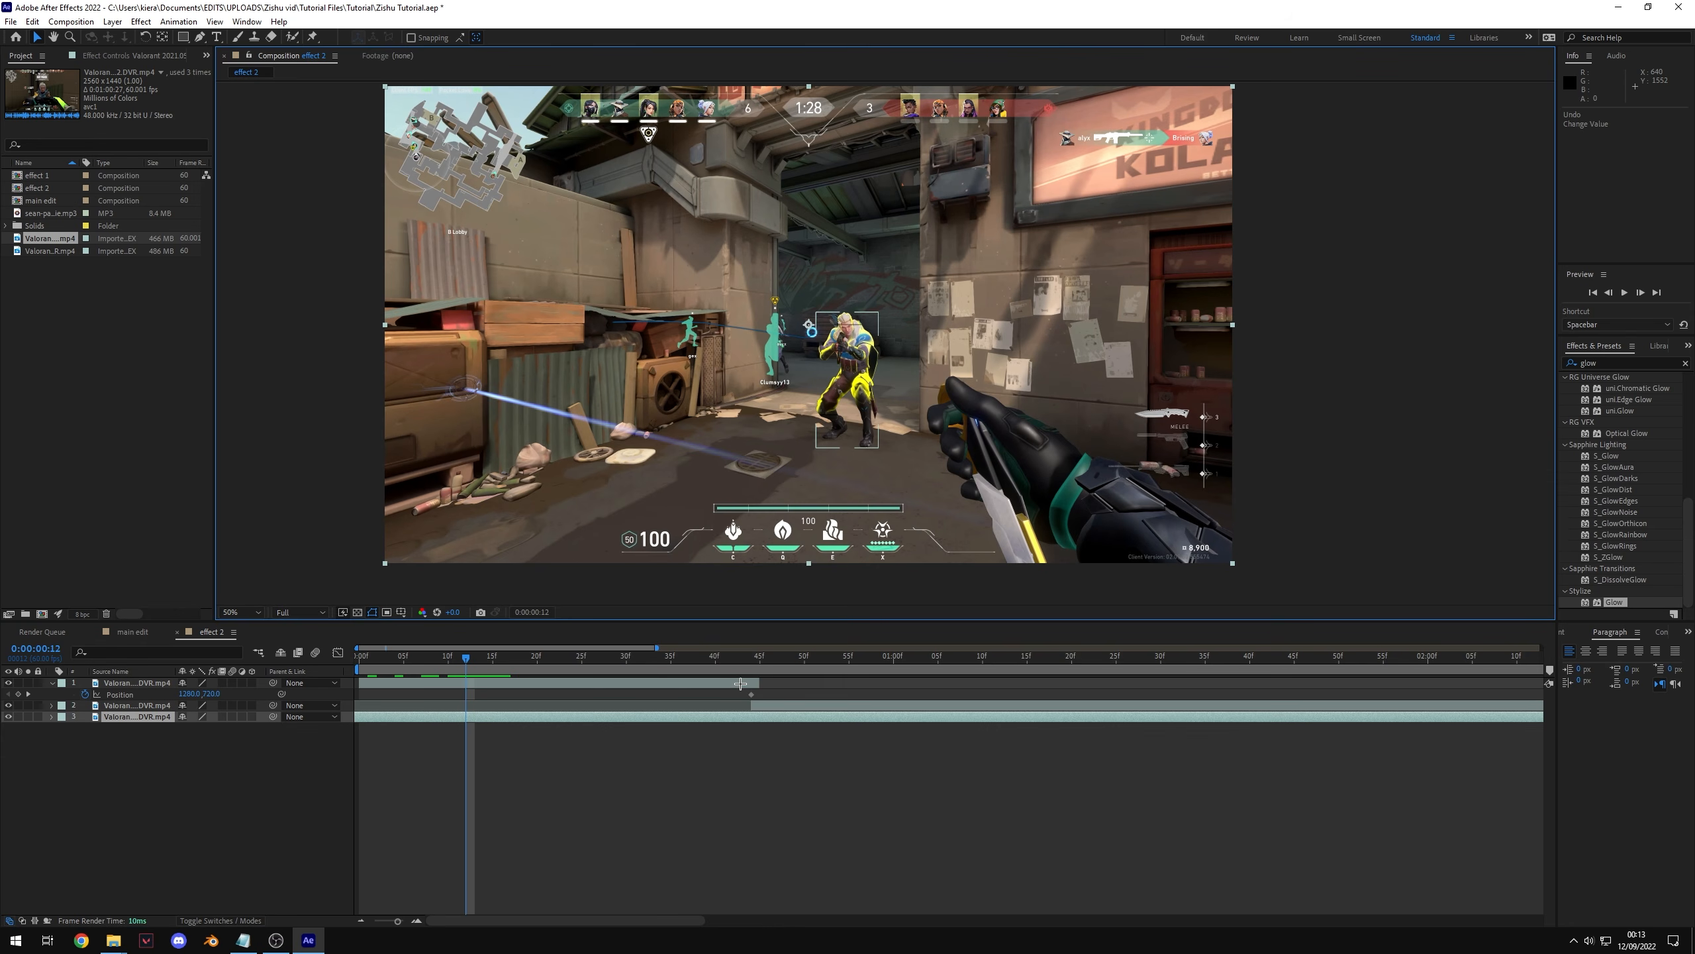
Step: Keyframe the cutout entering from beyond the frame's left edge at 0:00:00:12 and curve its motion path
left_click(740, 684)
left_click_drag(862, 366, 295, 472)
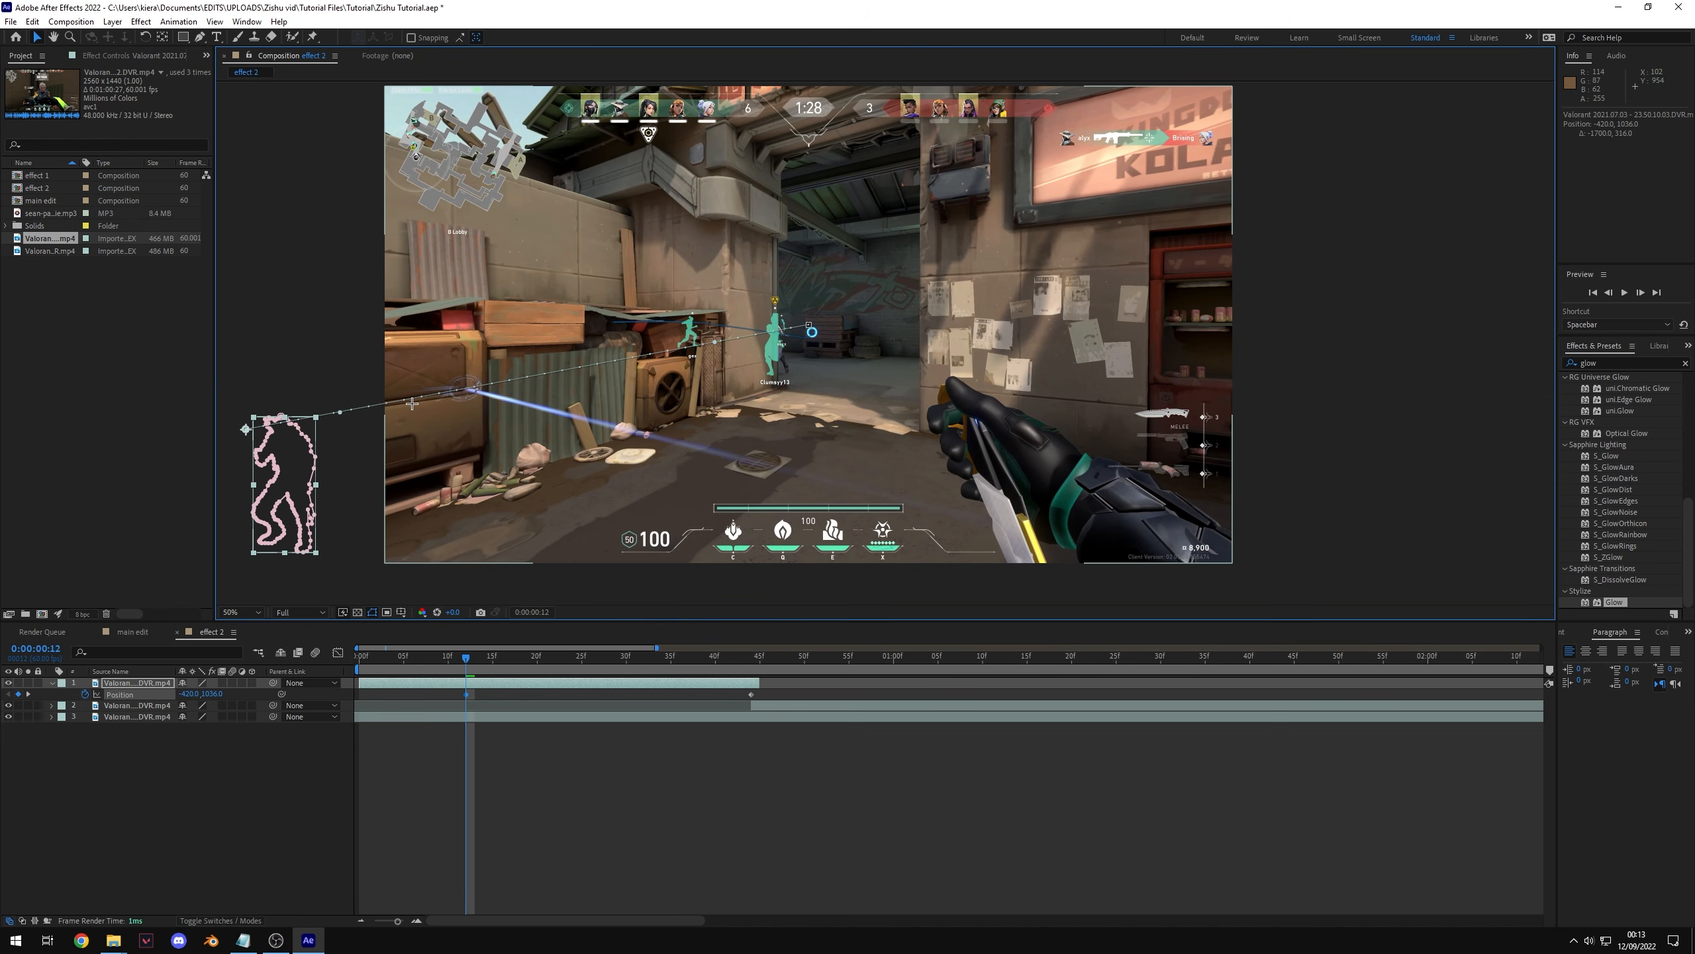
left_click_drag(465, 658, 578, 681)
key("ctrl+z")
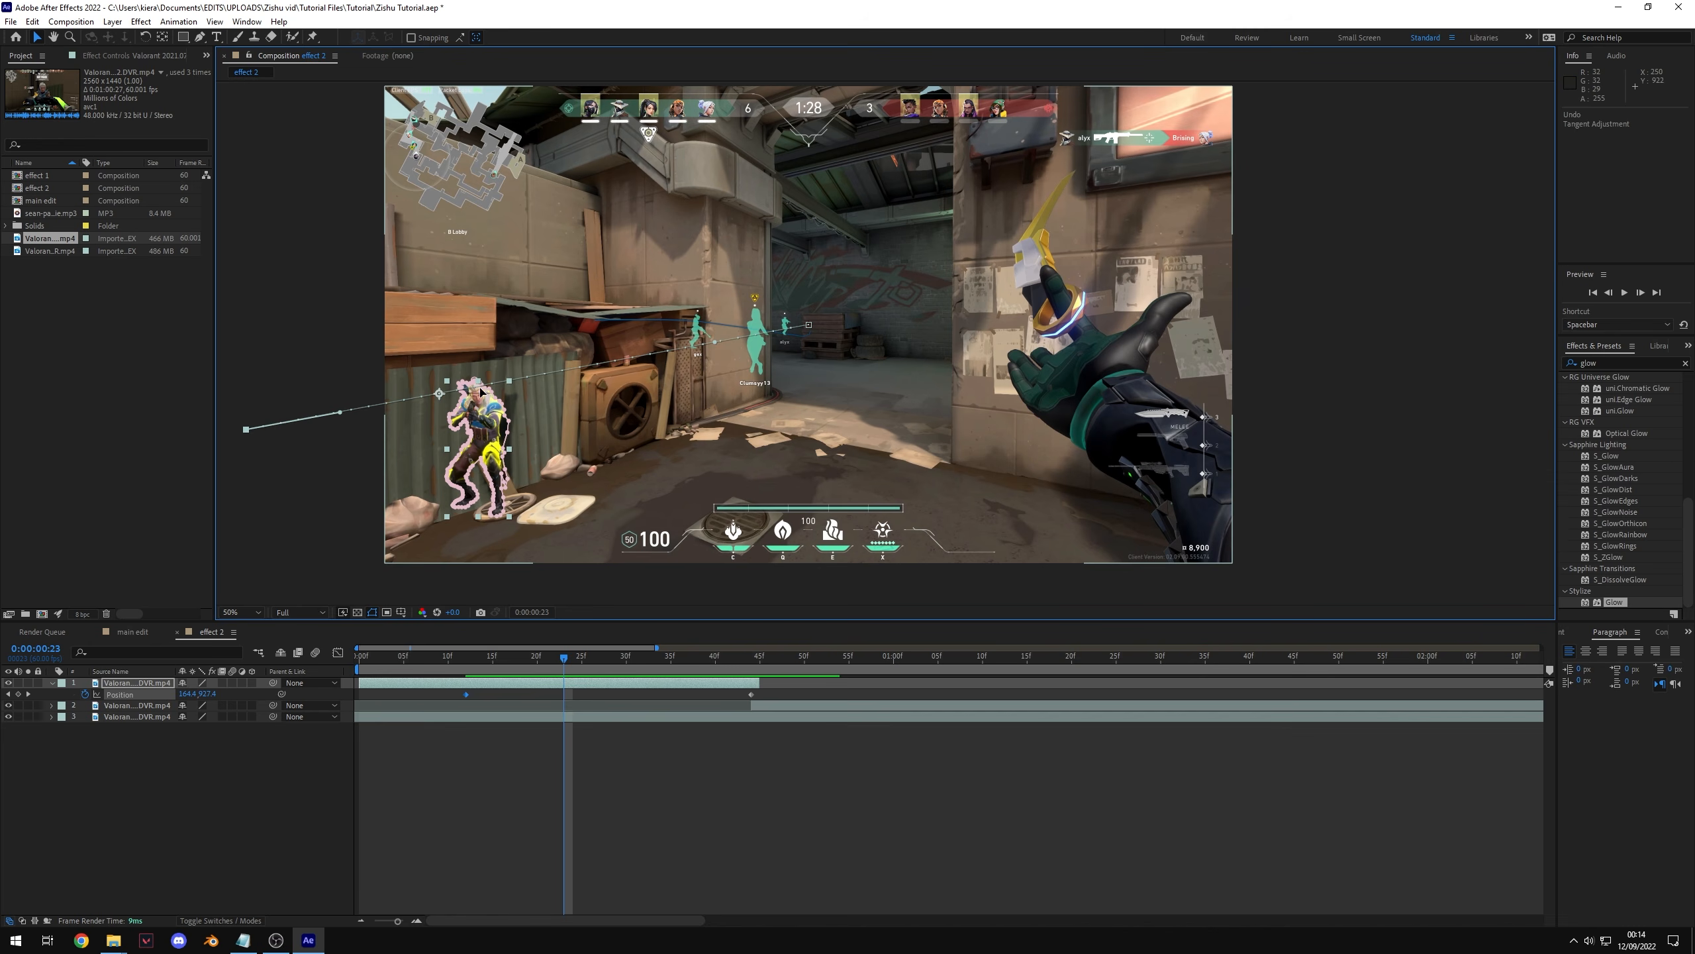
left_click_drag(341, 415, 367, 332)
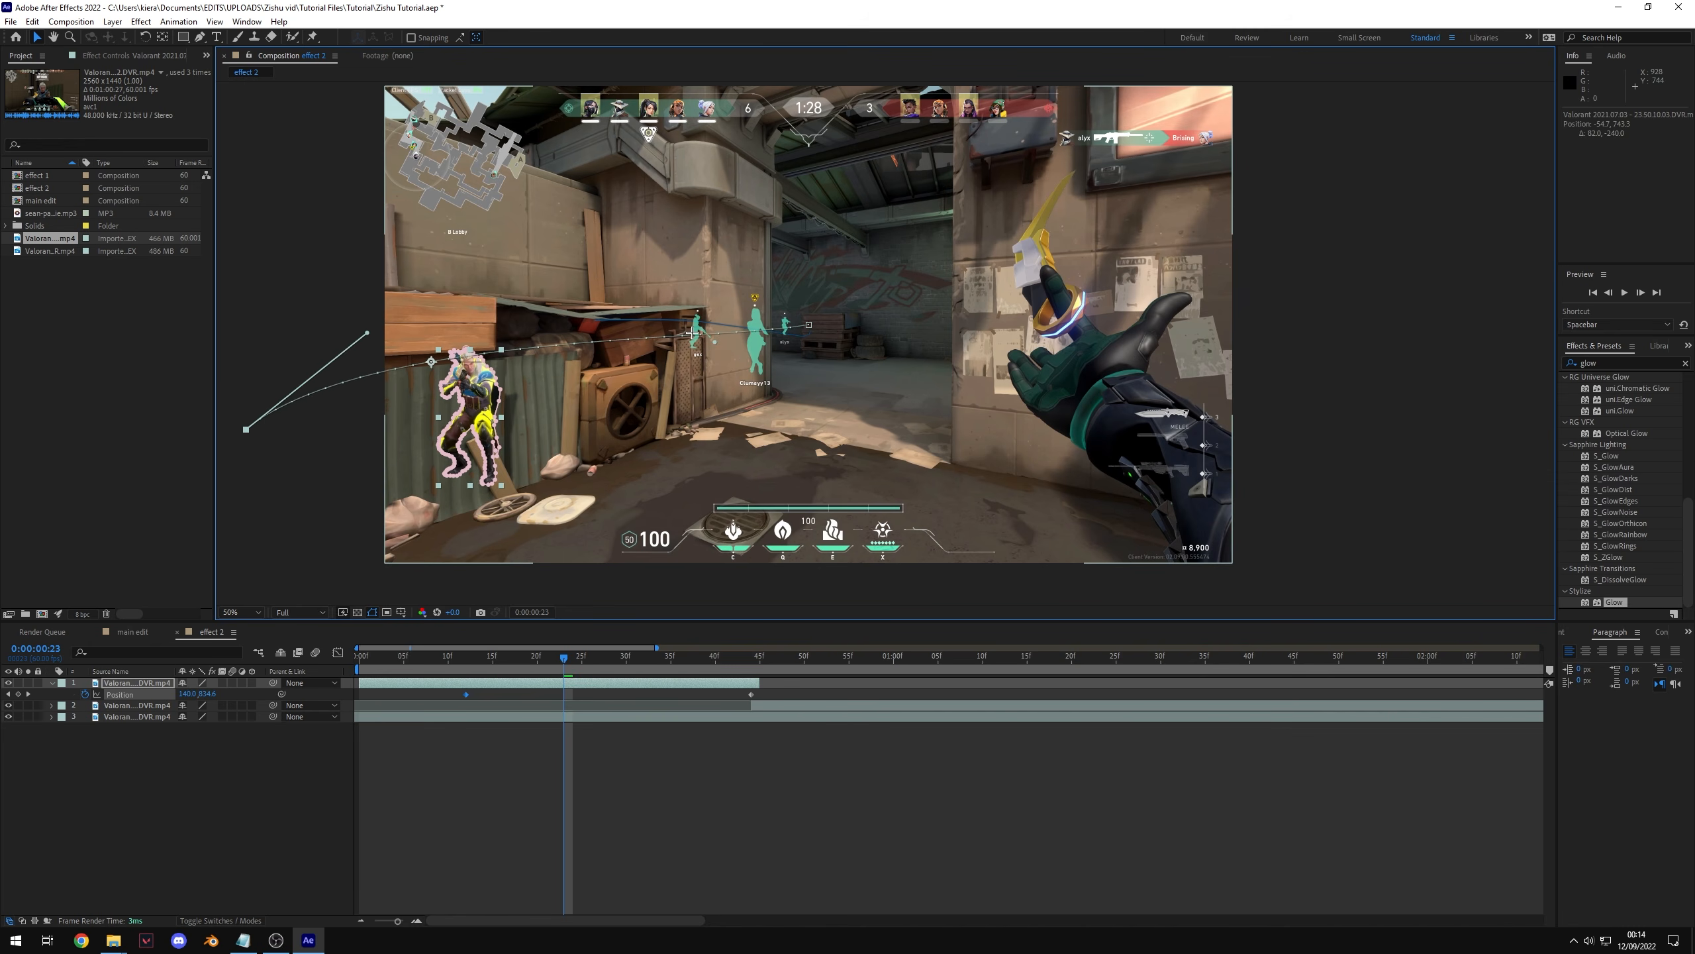
left_click_drag(712, 340, 601, 274)
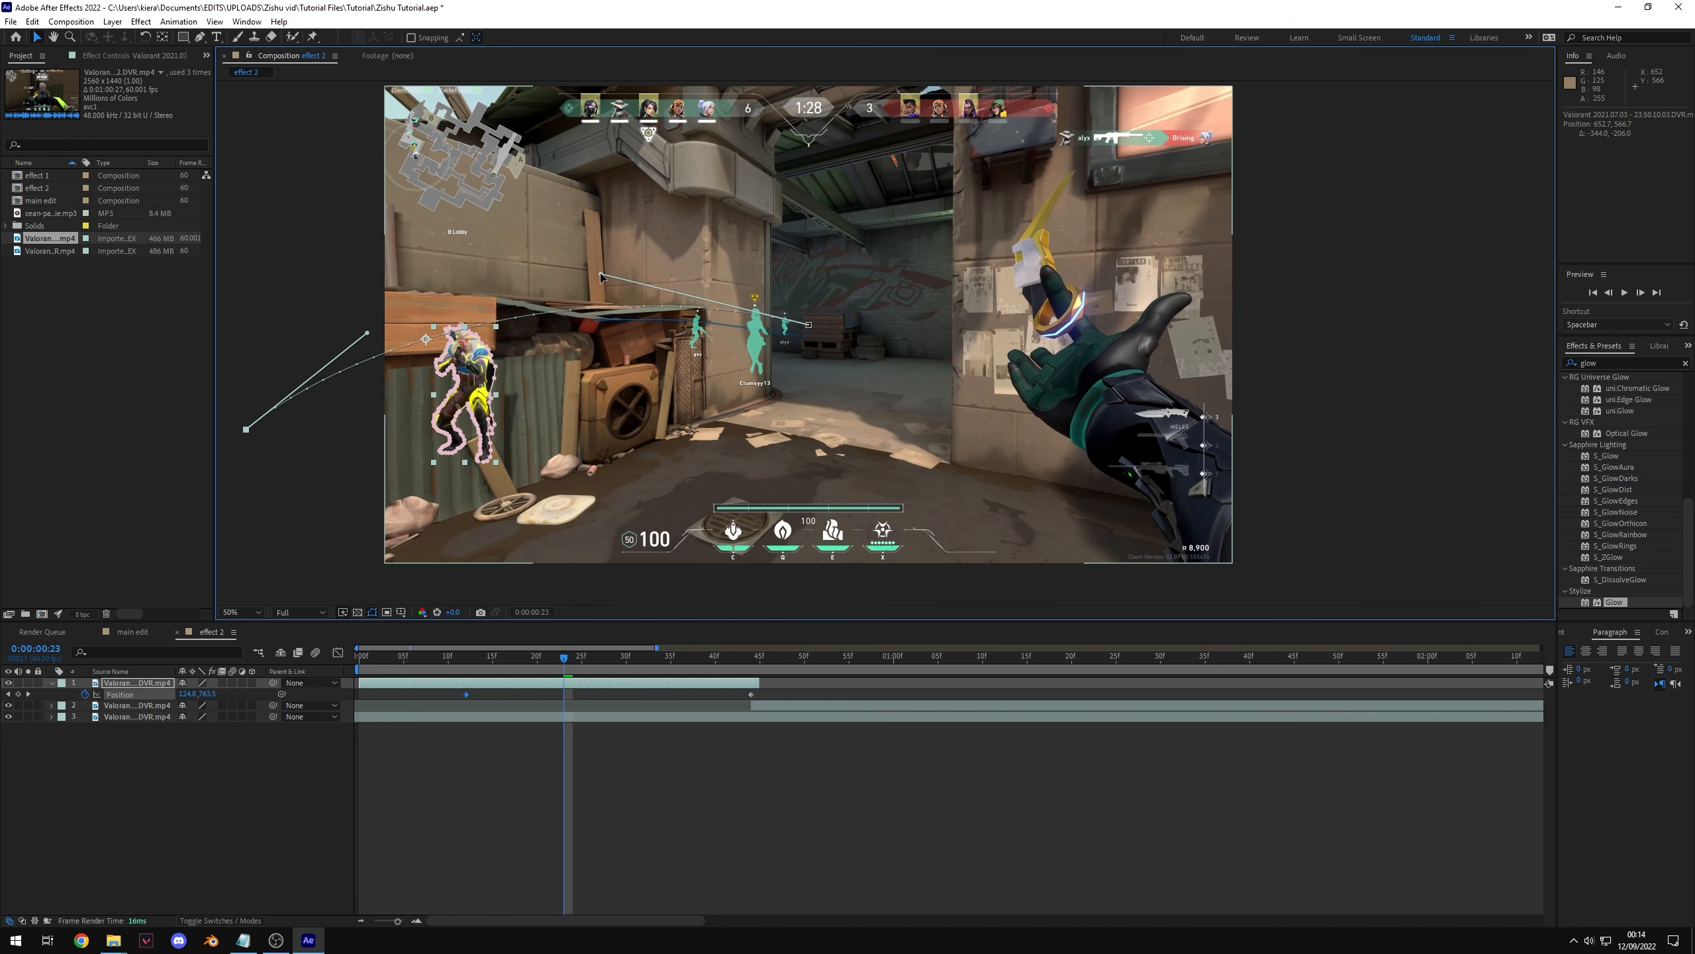
Step: Preview the cutout's animated entrance into the freeze frame
left_click_drag(699, 656, 773, 686)
key("space")
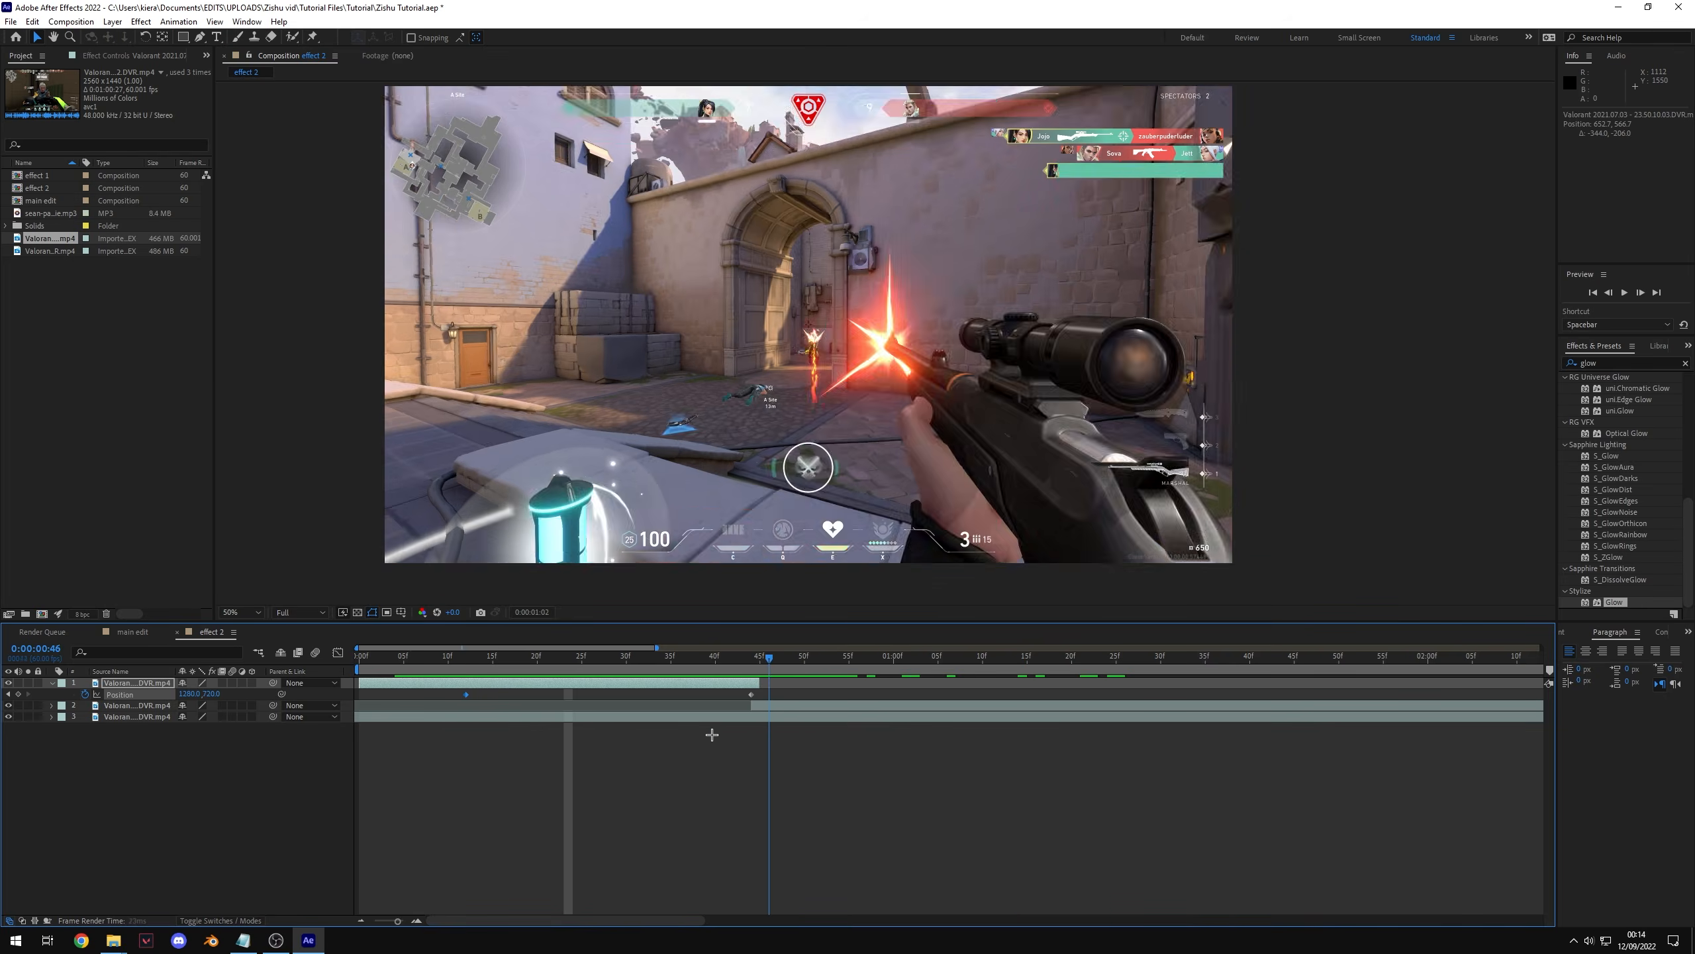
scroll(846, 394, "down", 3)
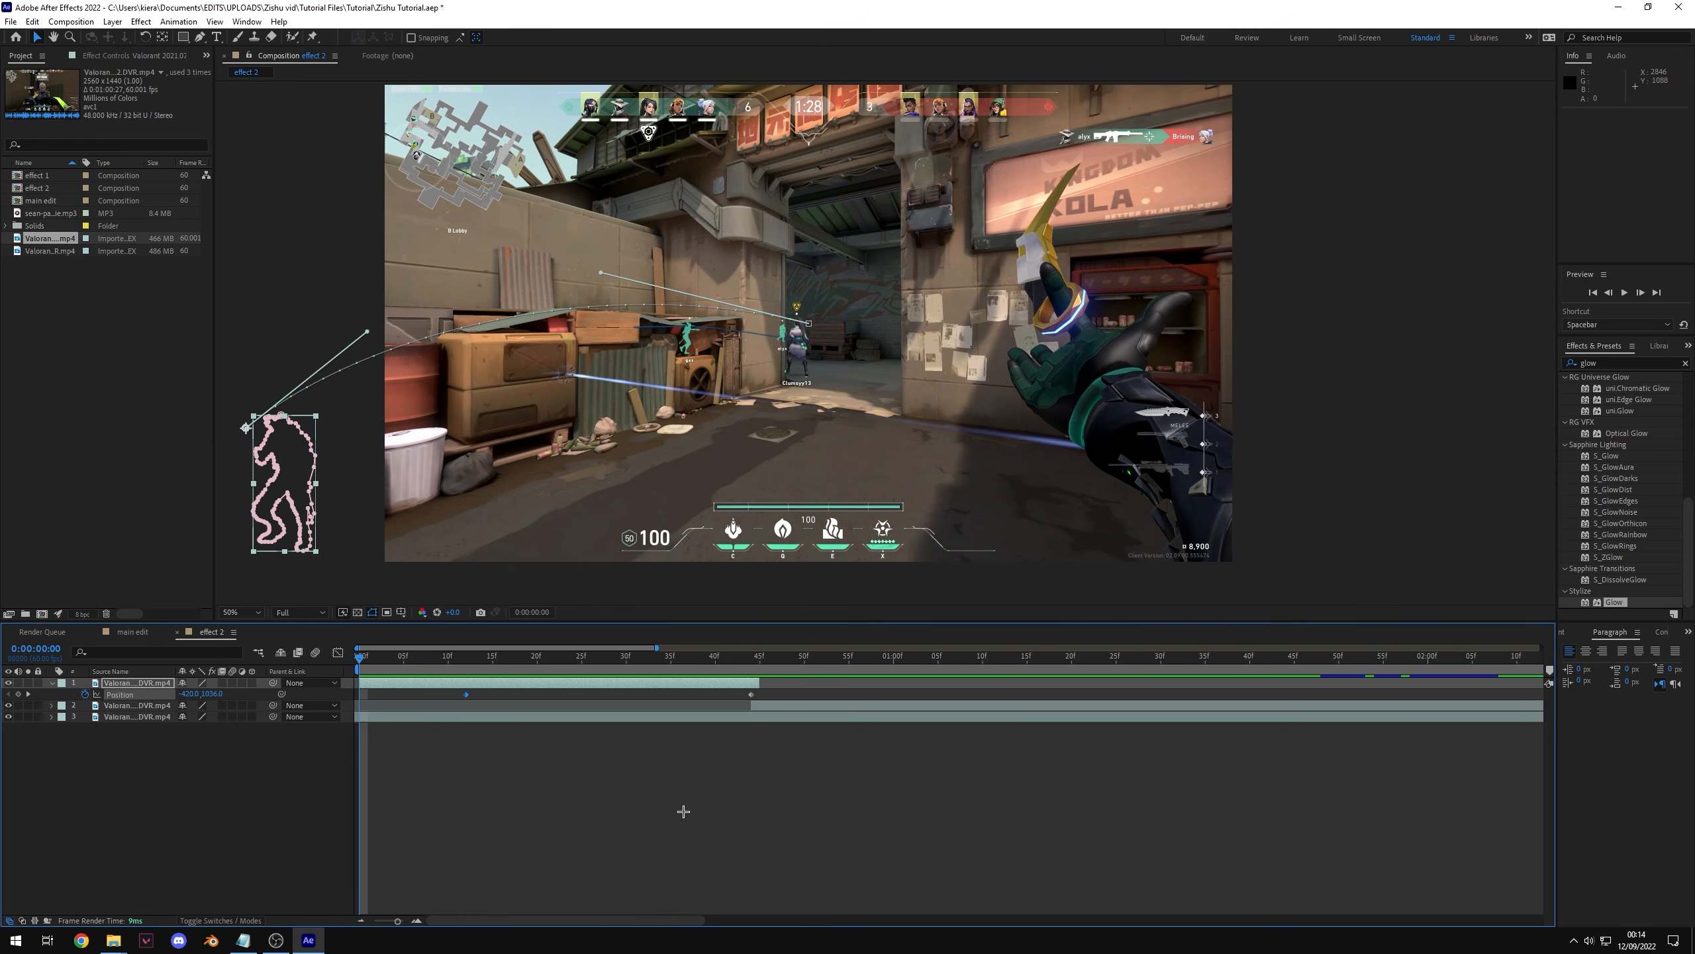
key("space")
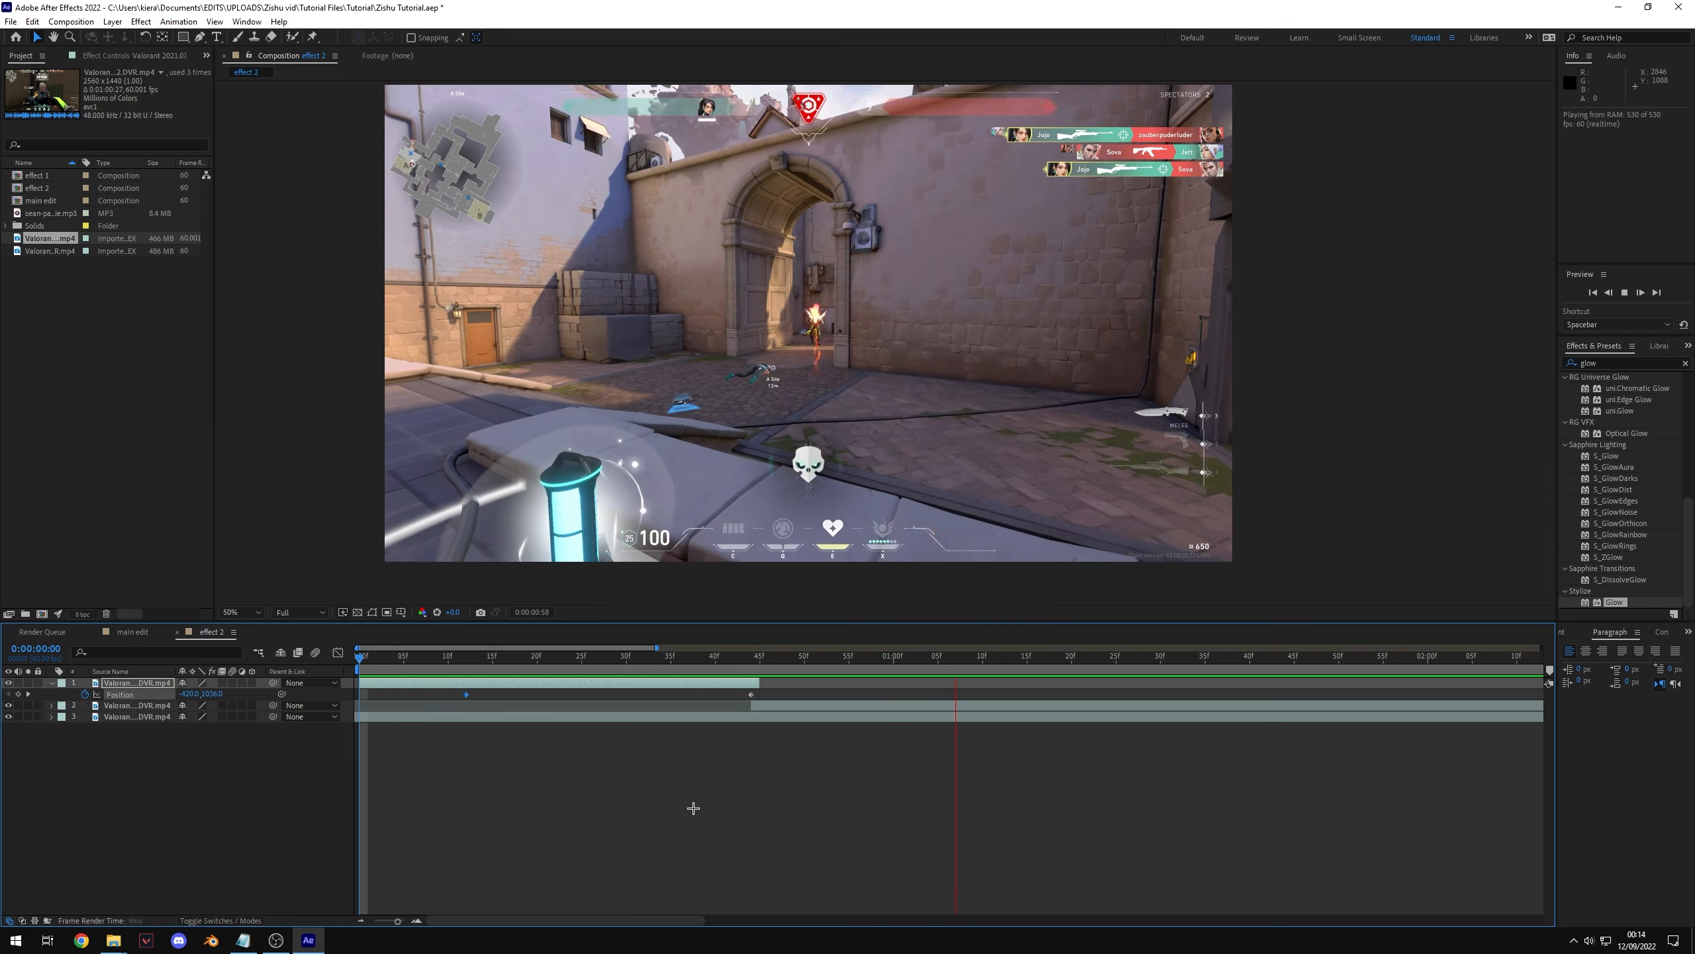
left_click_drag(627, 651, 681, 693)
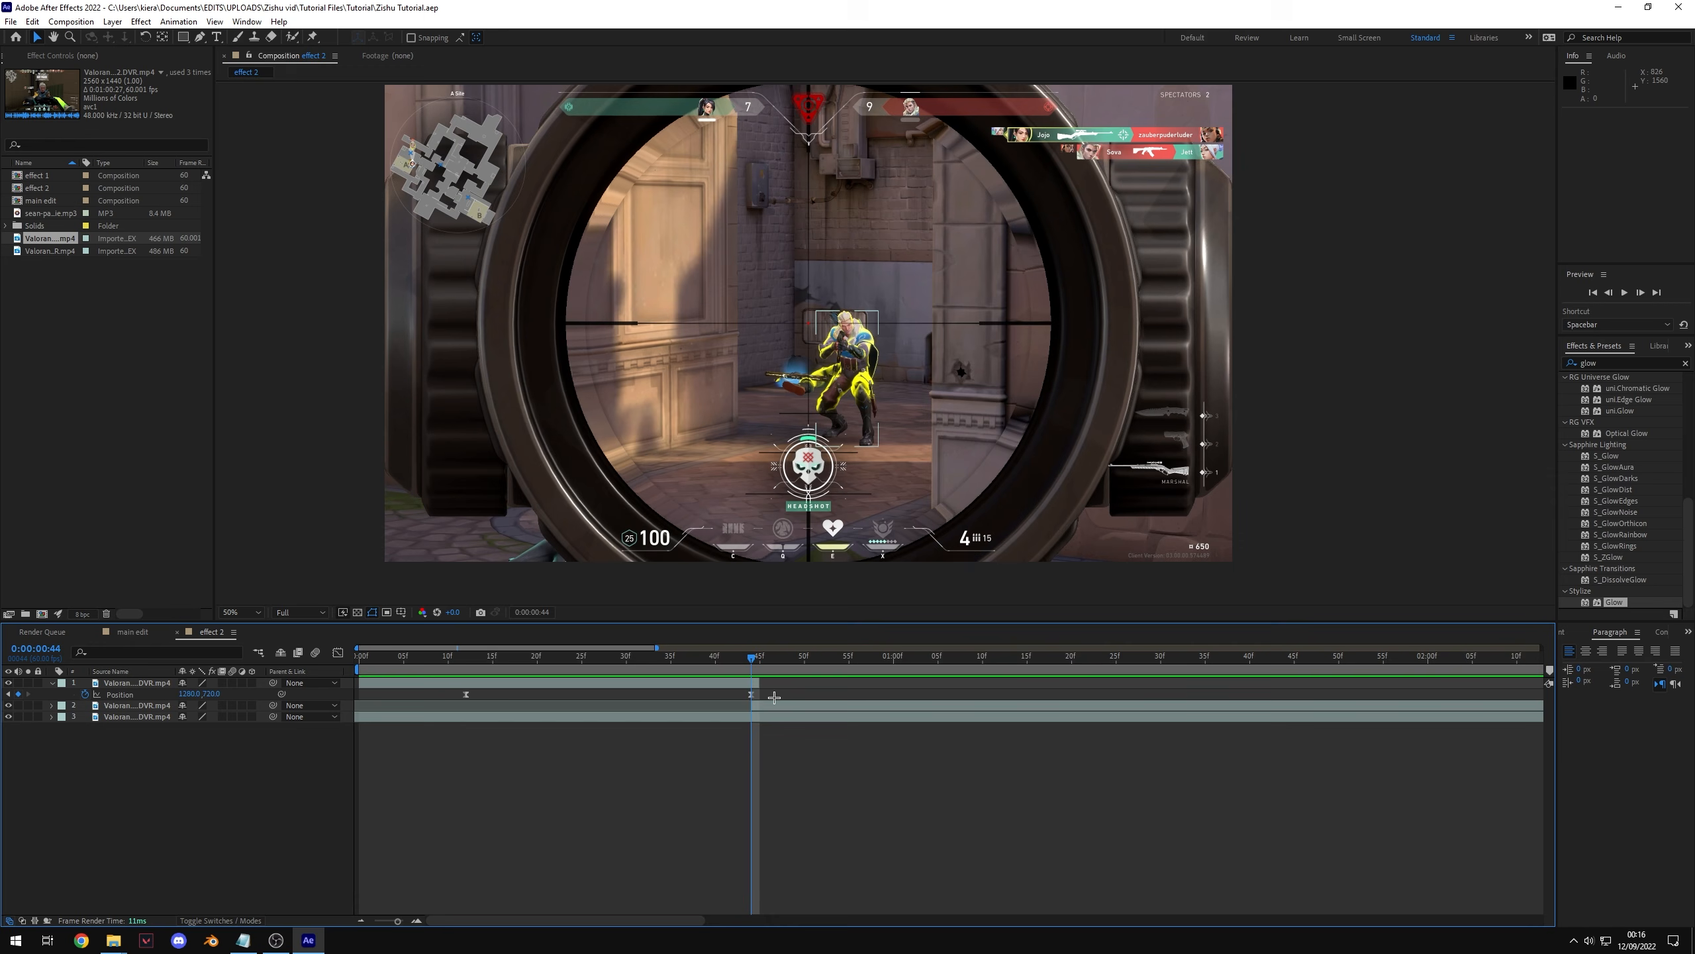
Step: Select the top layer's position keyframes and separate its Position into X and Y dimensions
left_click_drag(773, 695, 414, 691)
right_click(122, 695)
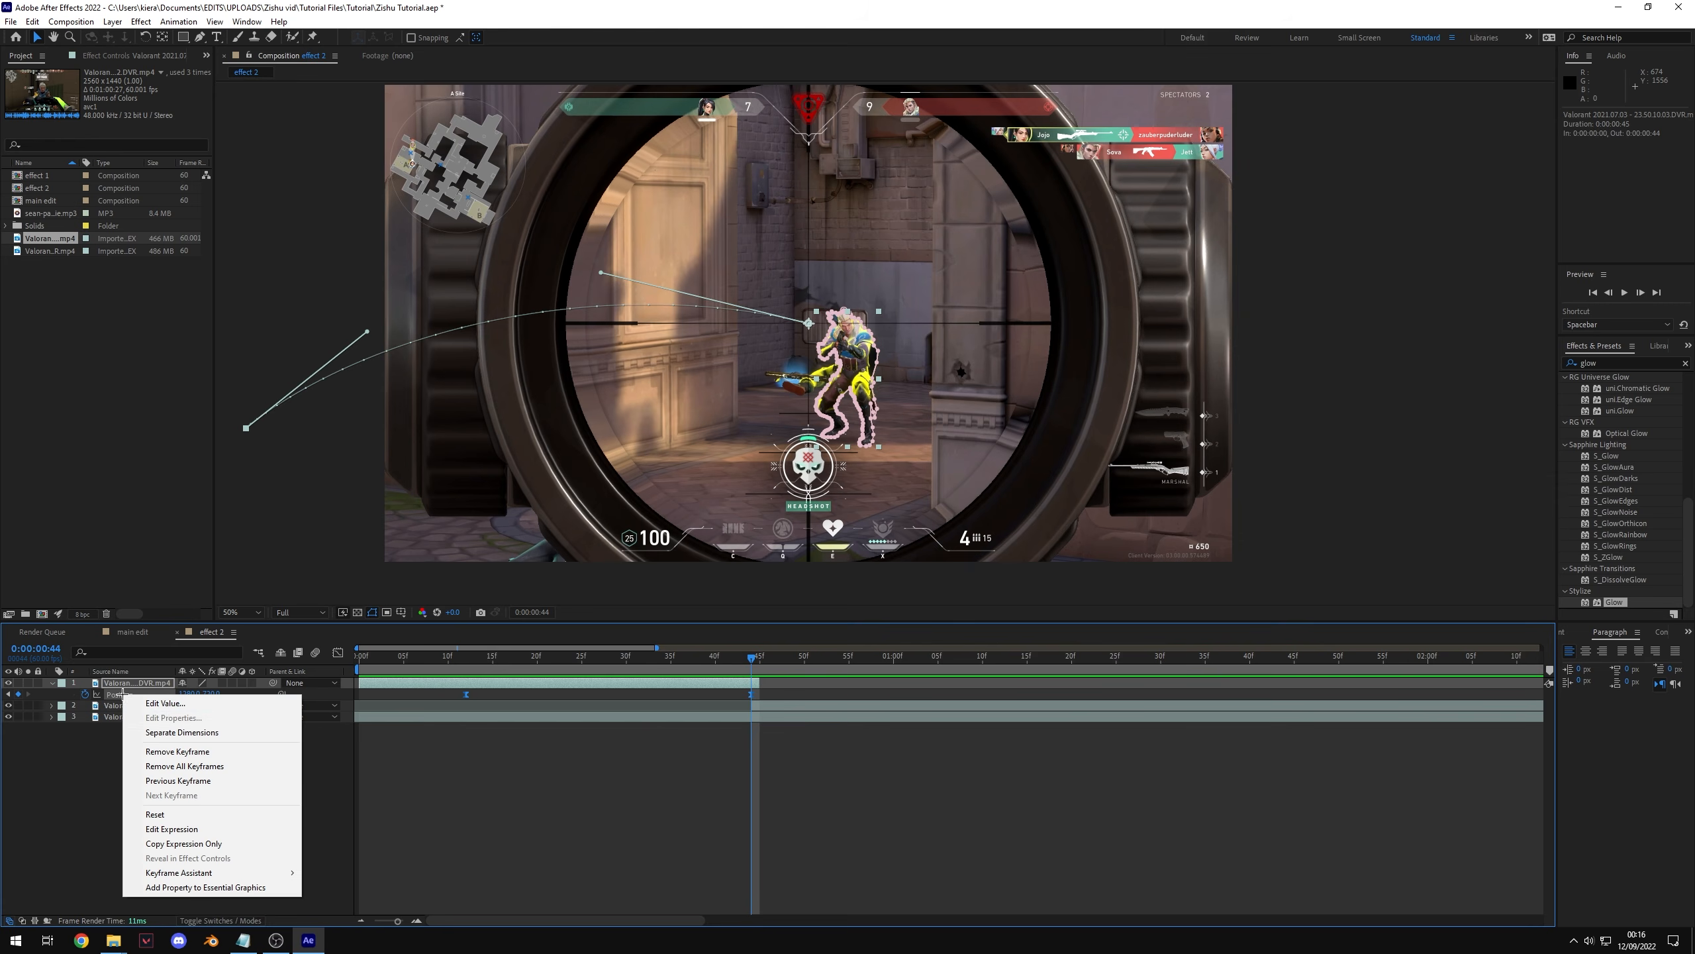
left_click(187, 733)
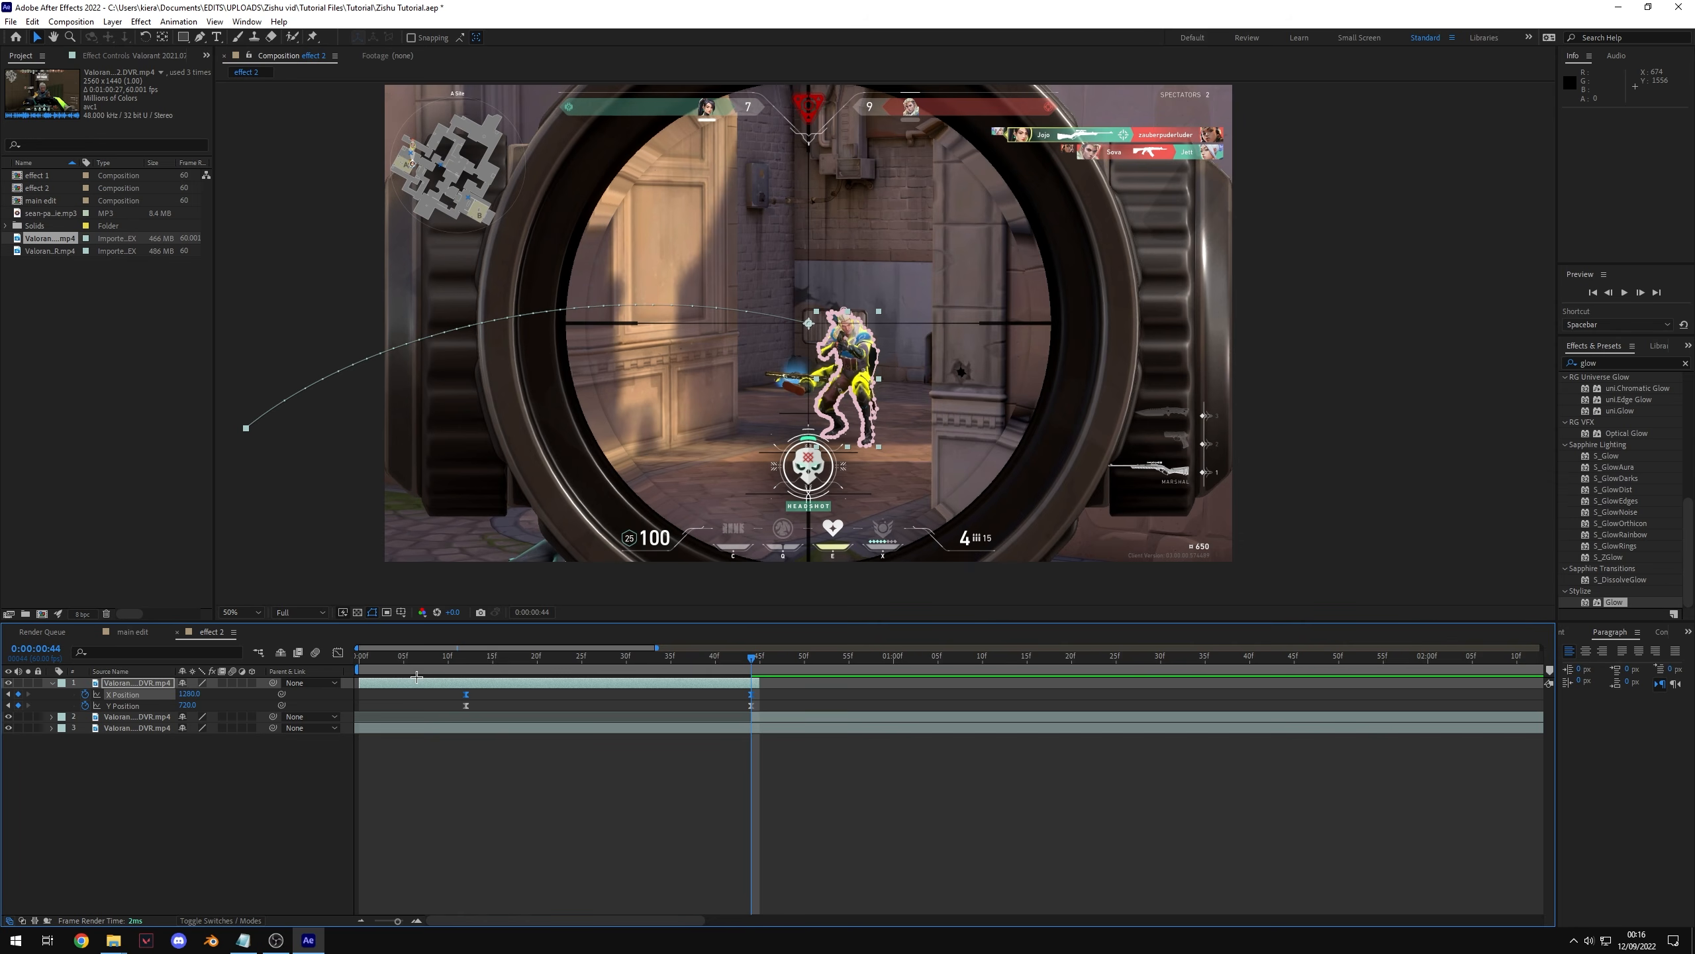
Step: In the Graph Editor's value graph, pull the last X Position keyframe's handle to reshape the cutout's easing
left_click(336, 653)
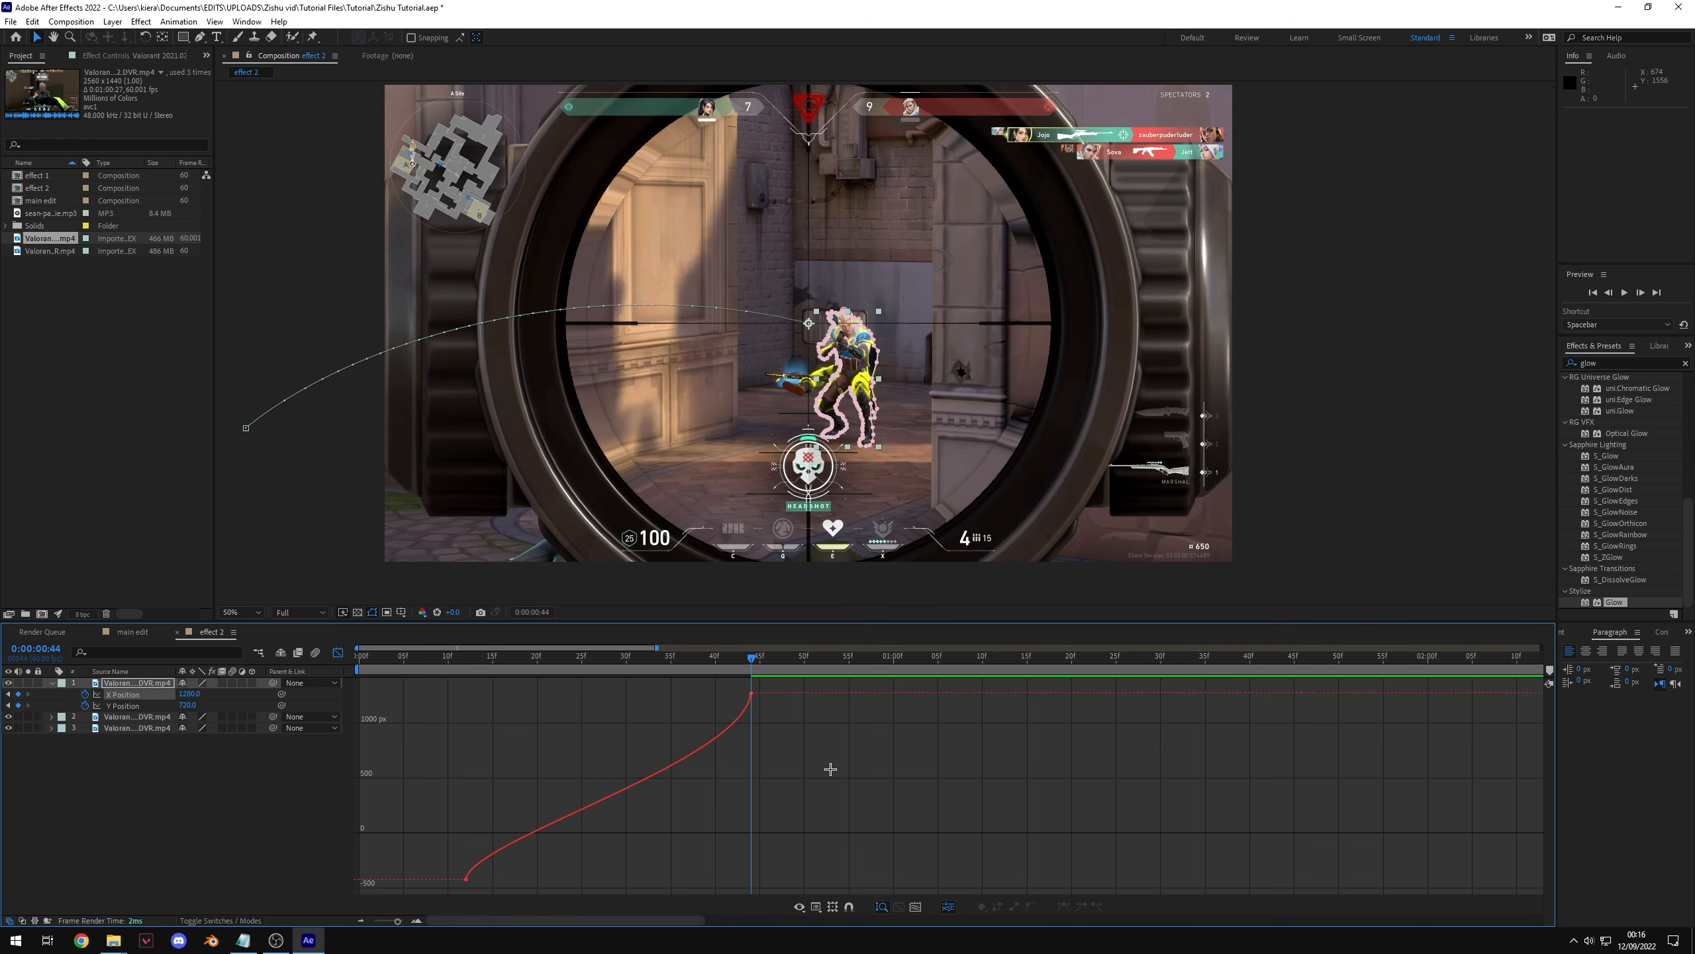
right_click(754, 696)
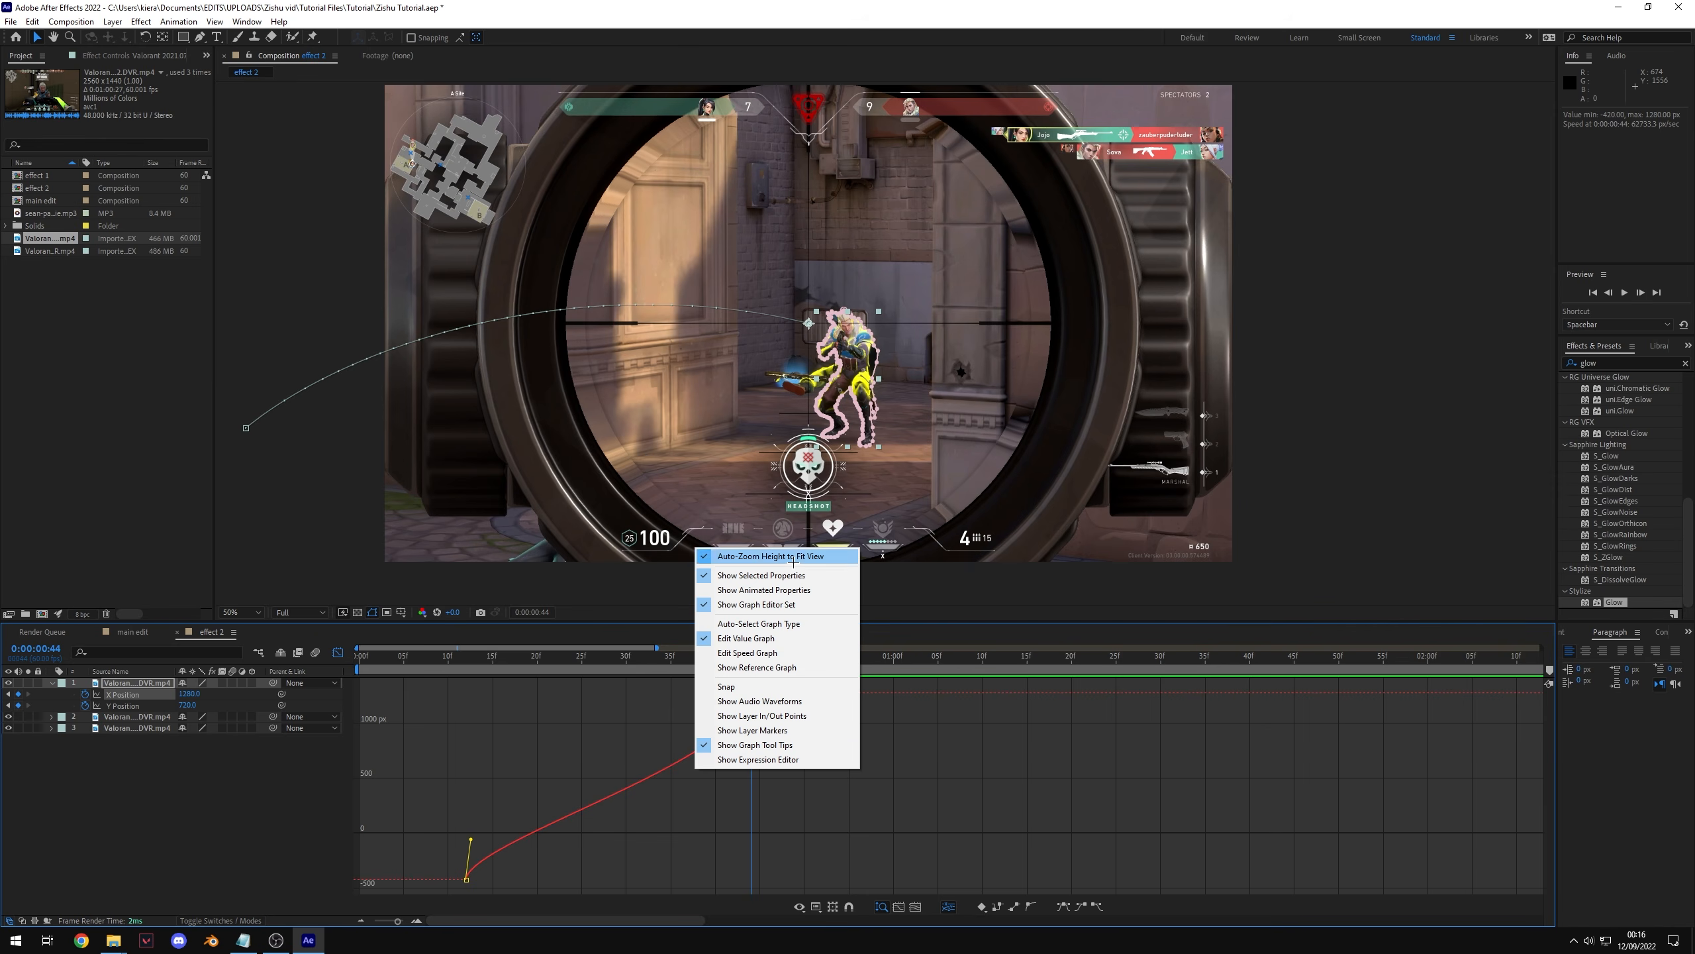
left_click(747, 652)
right_click(666, 767)
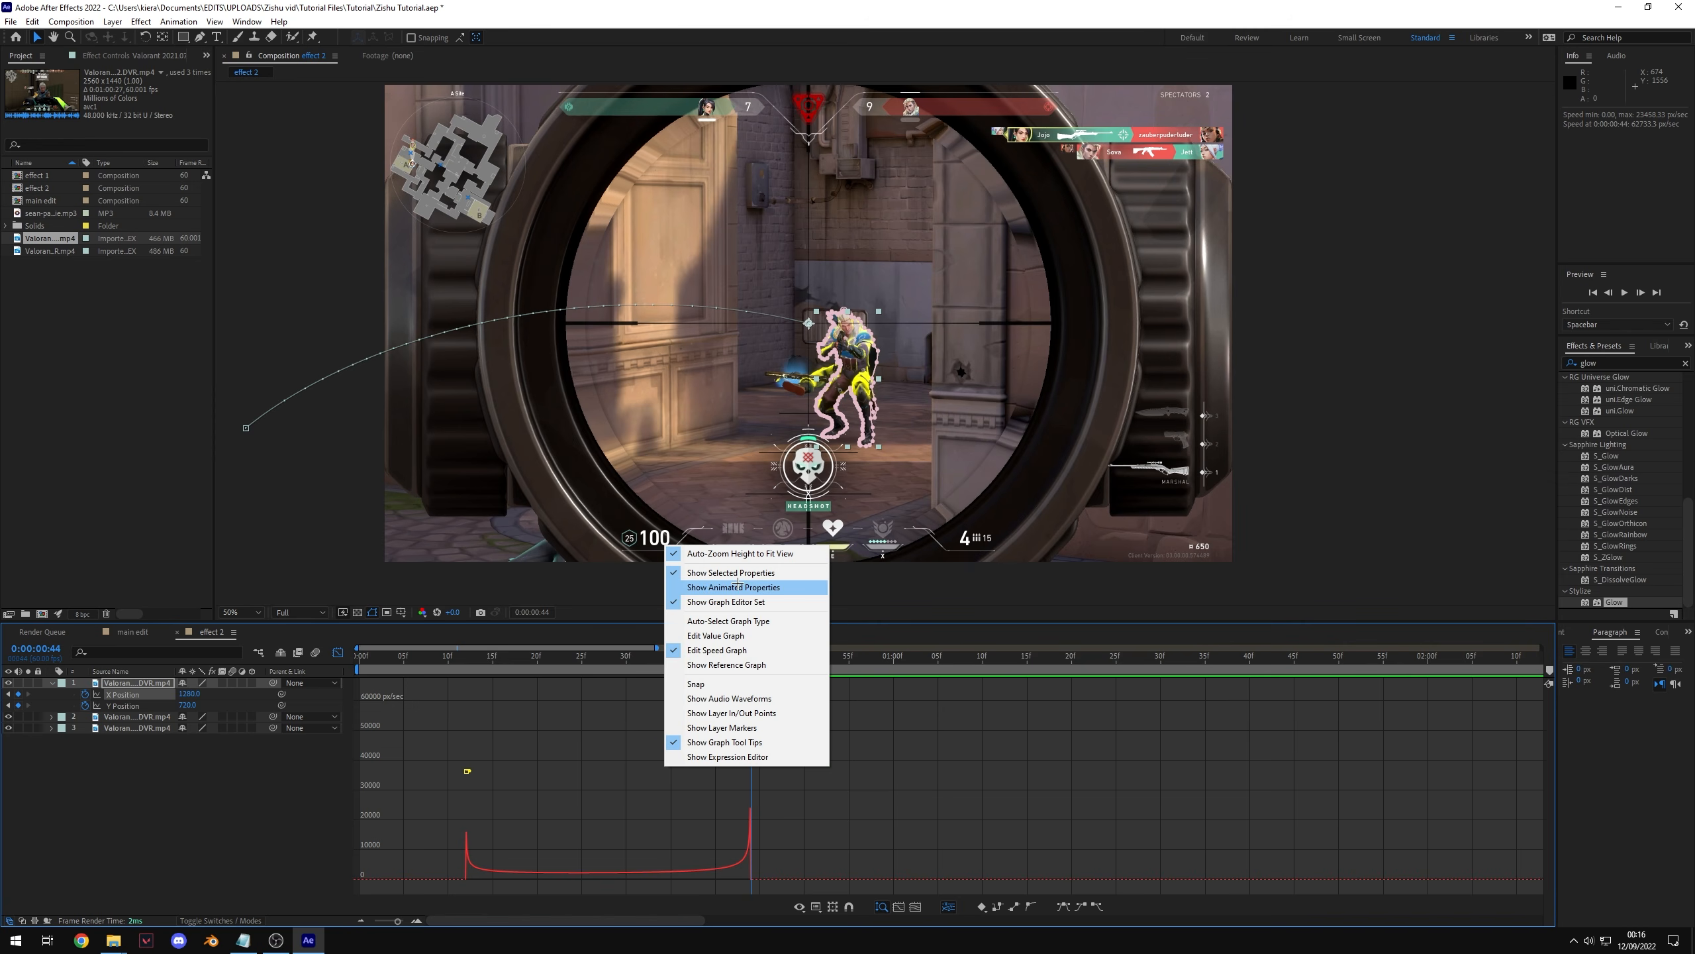
left_click(716, 635)
left_click(748, 714)
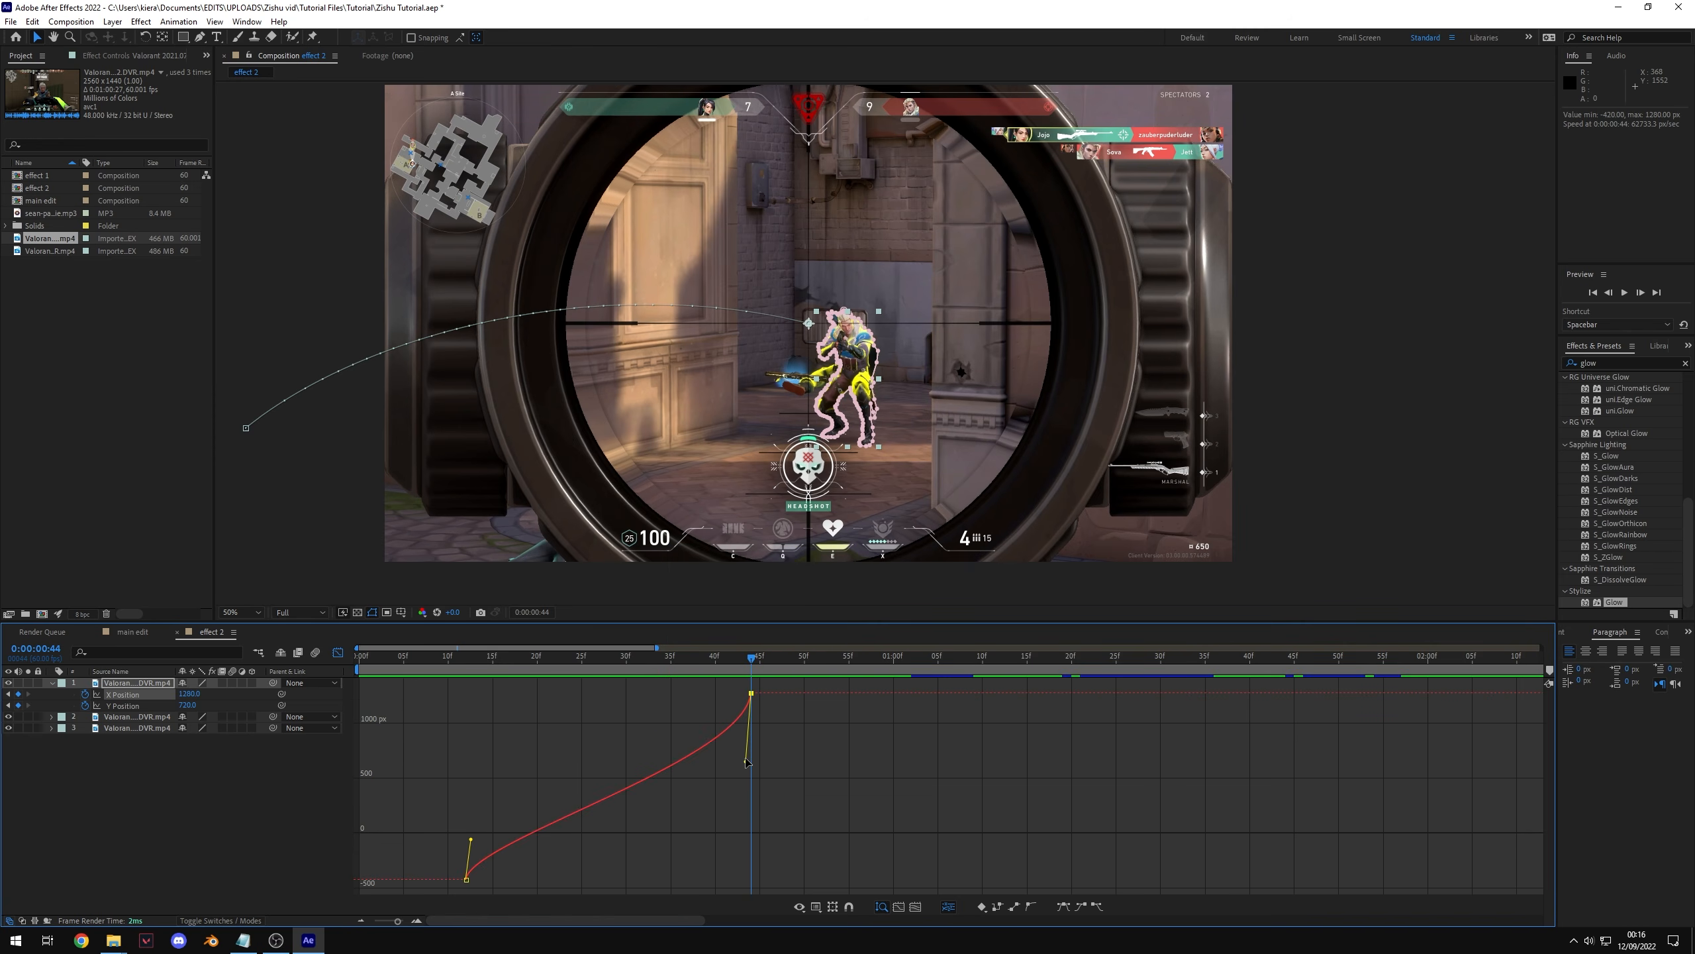
mouse_move(747, 762)
left_mouse_down()
mouse_move(751, 875)
mouse_move(644, 712)
mouse_move(741, 821)
mouse_move(731, 853)
mouse_move(792, 774)
mouse_move(736, 773)
left_mouse_up()
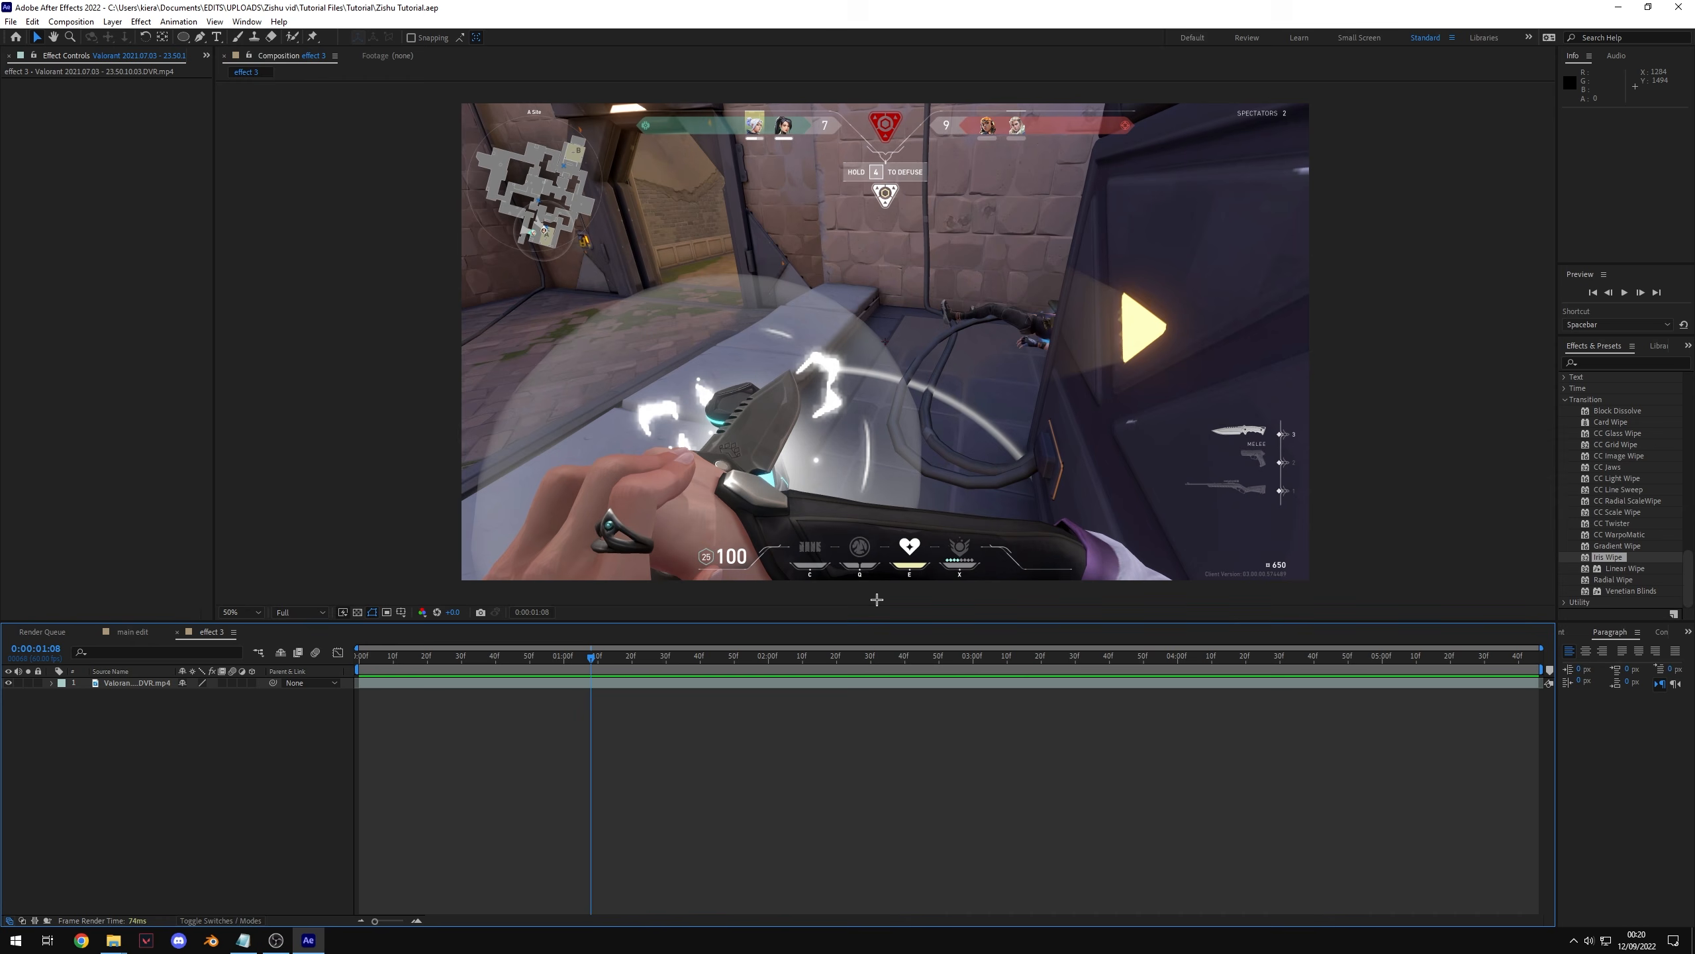
Step: Create a new black solid layer named black in the effect 3 composition
left_click_drag(605, 664, 980, 700)
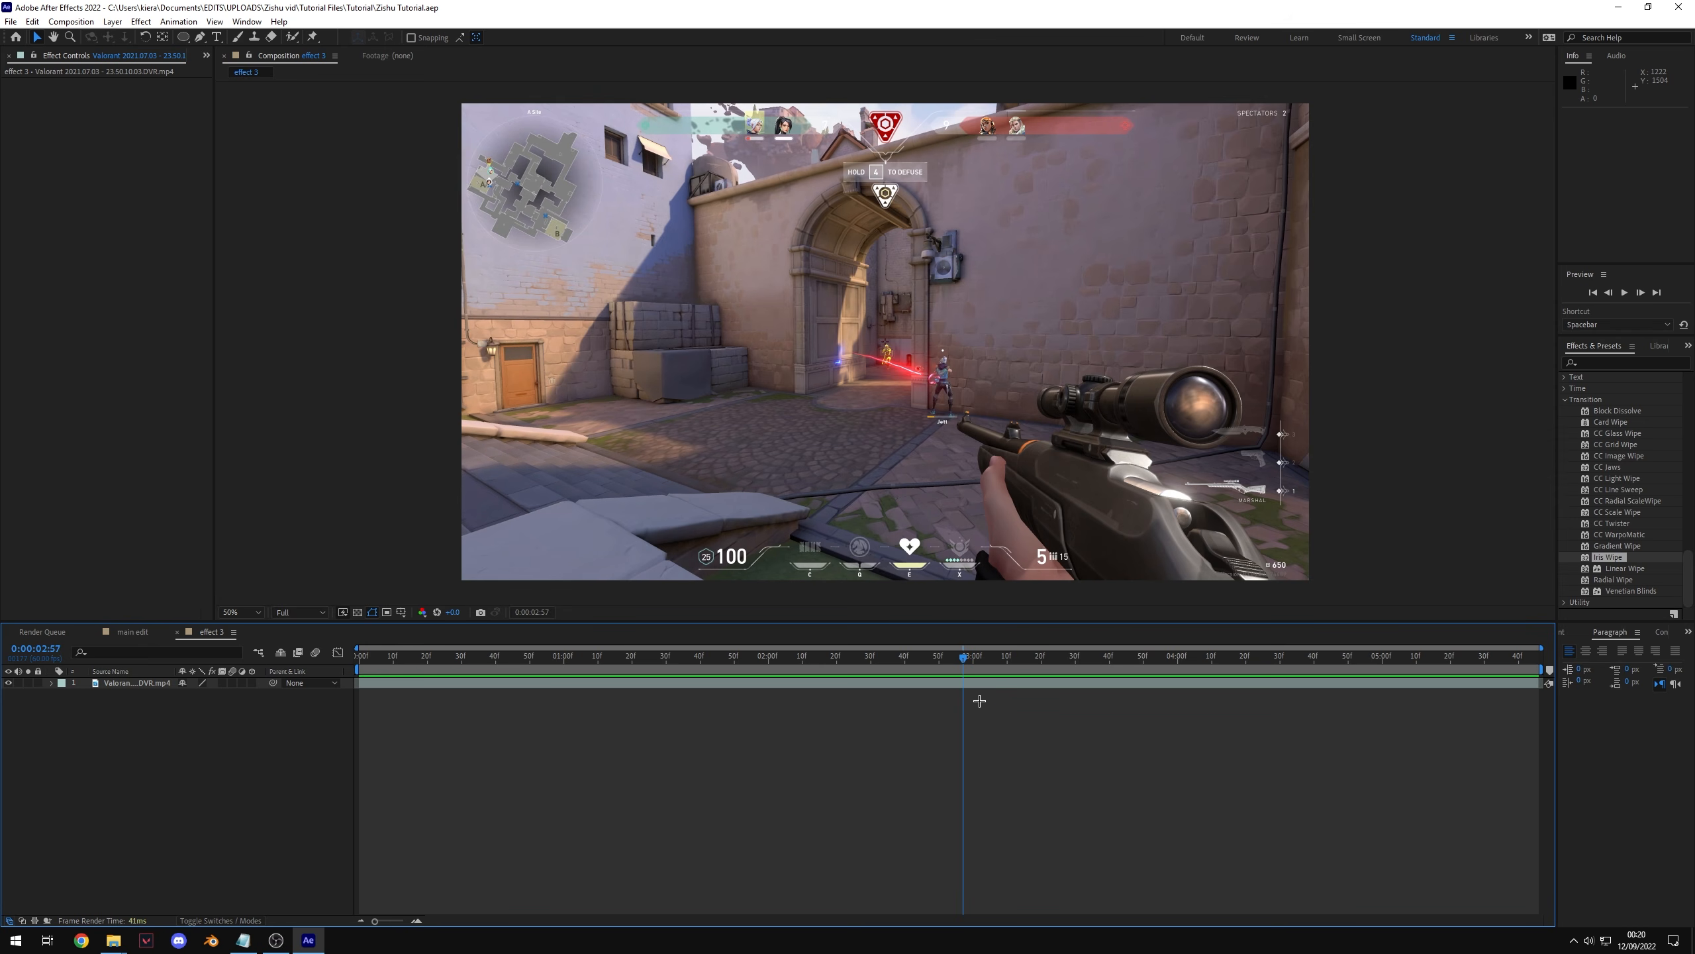
right_click(182, 729)
mouse_move(283, 734)
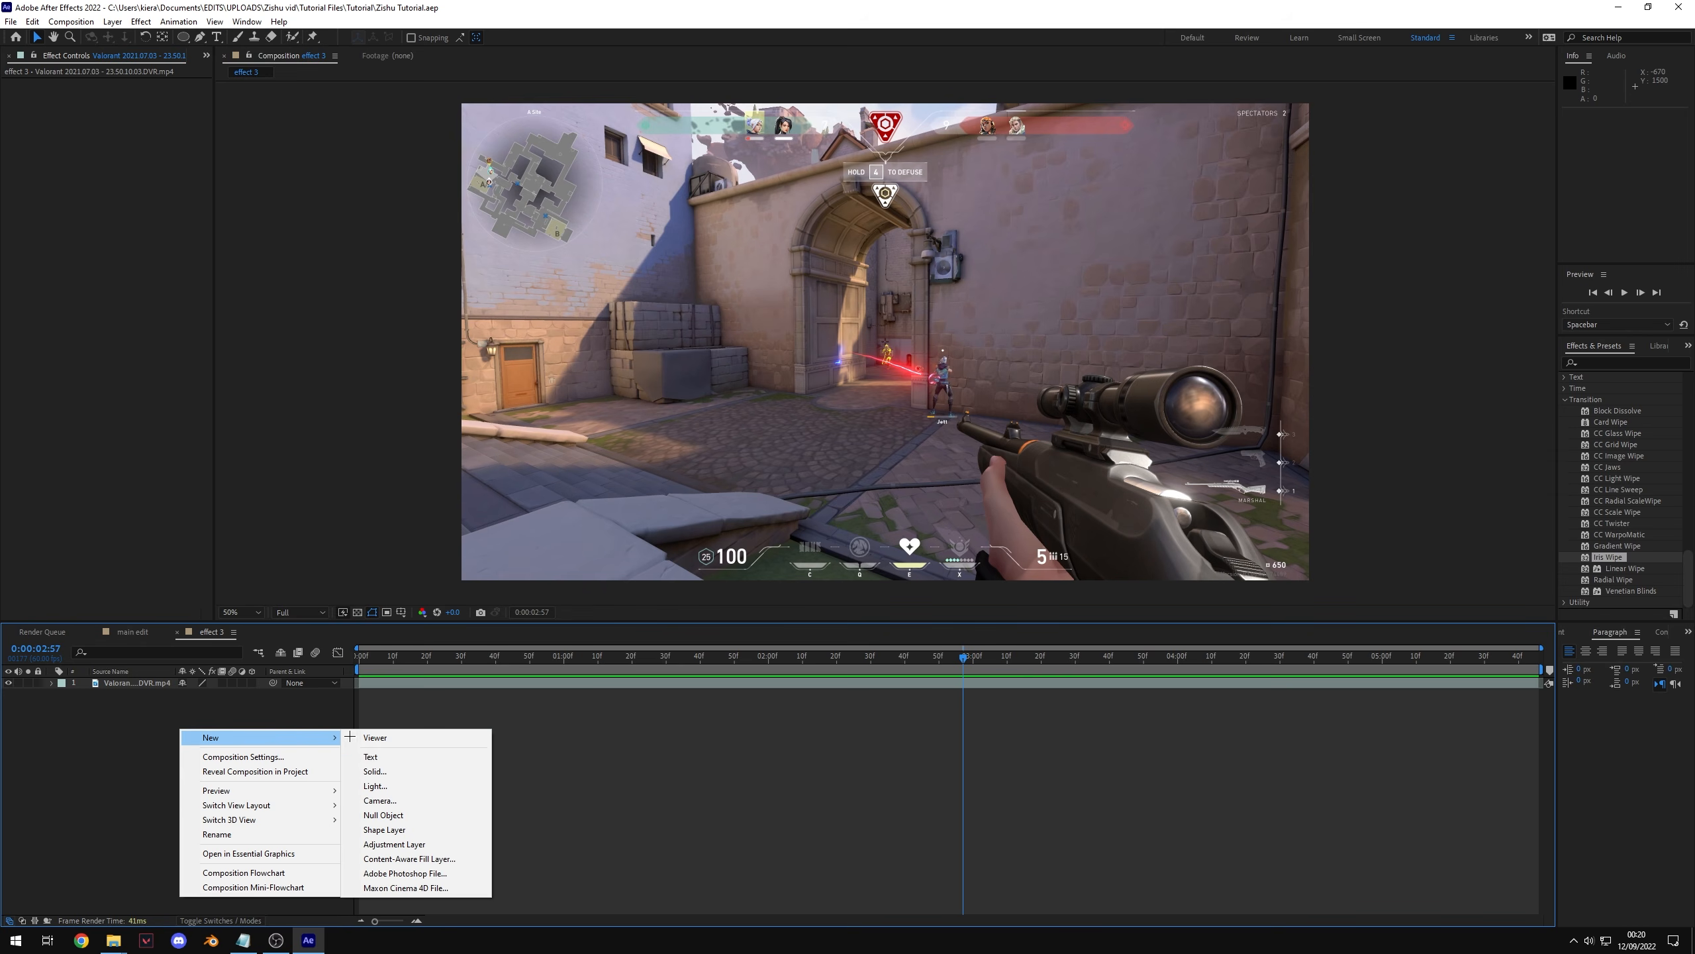
left_click(391, 778)
left_click(840, 549)
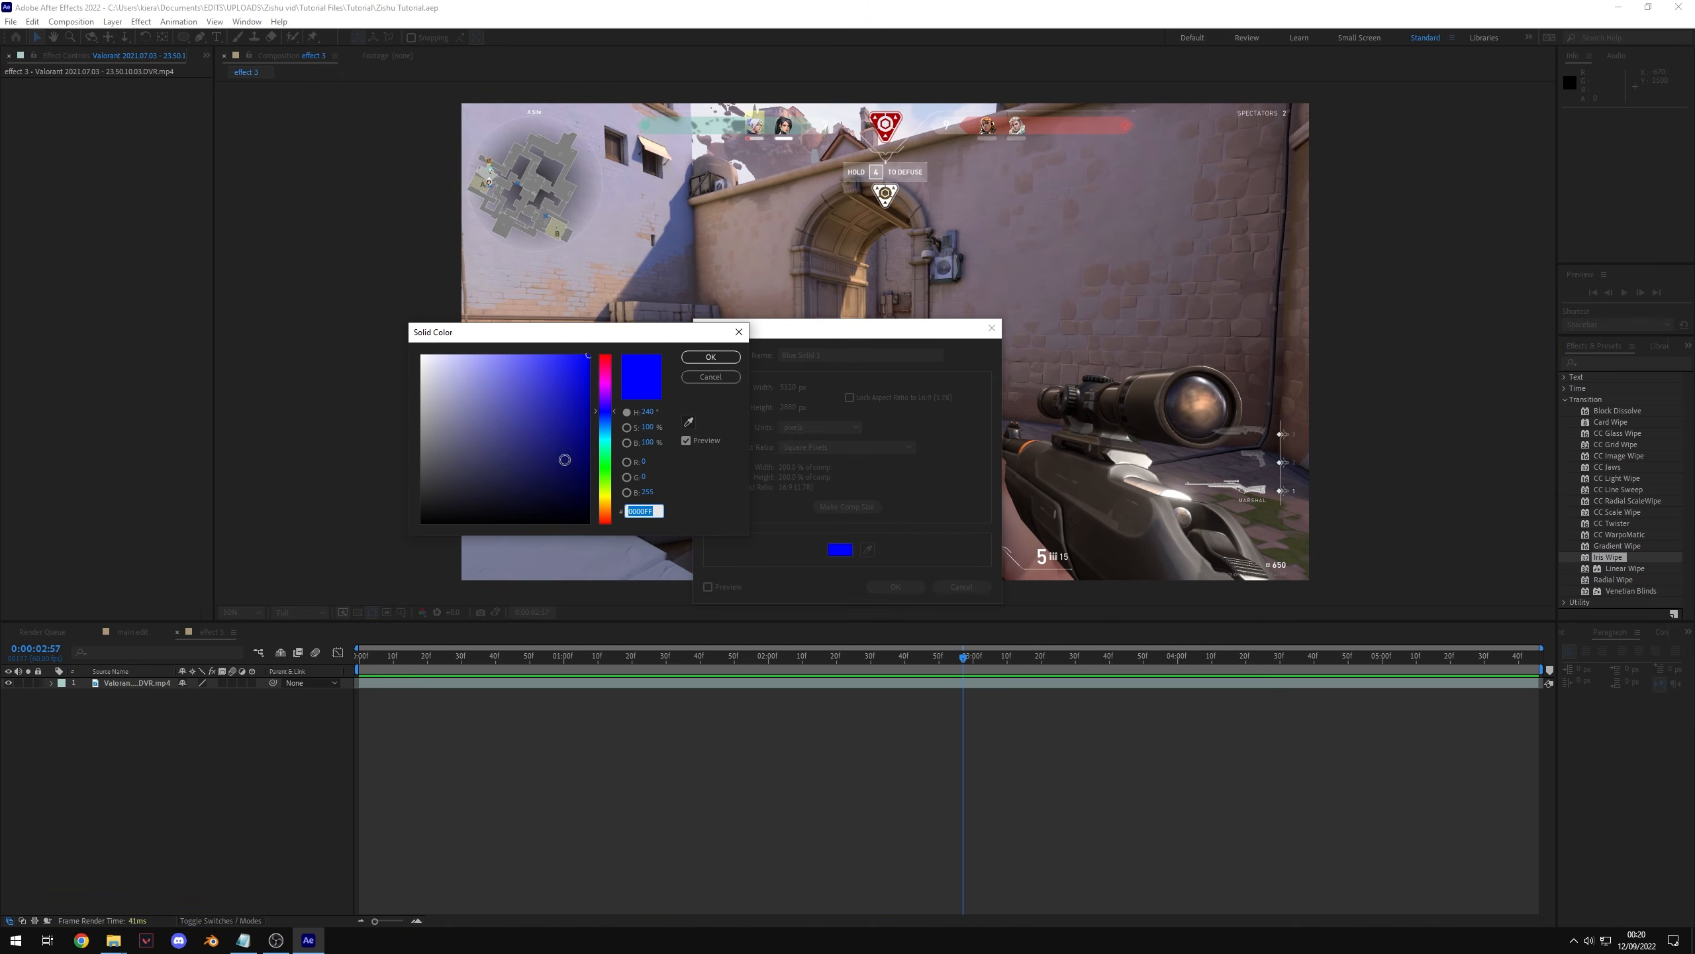
left_click(697, 360)
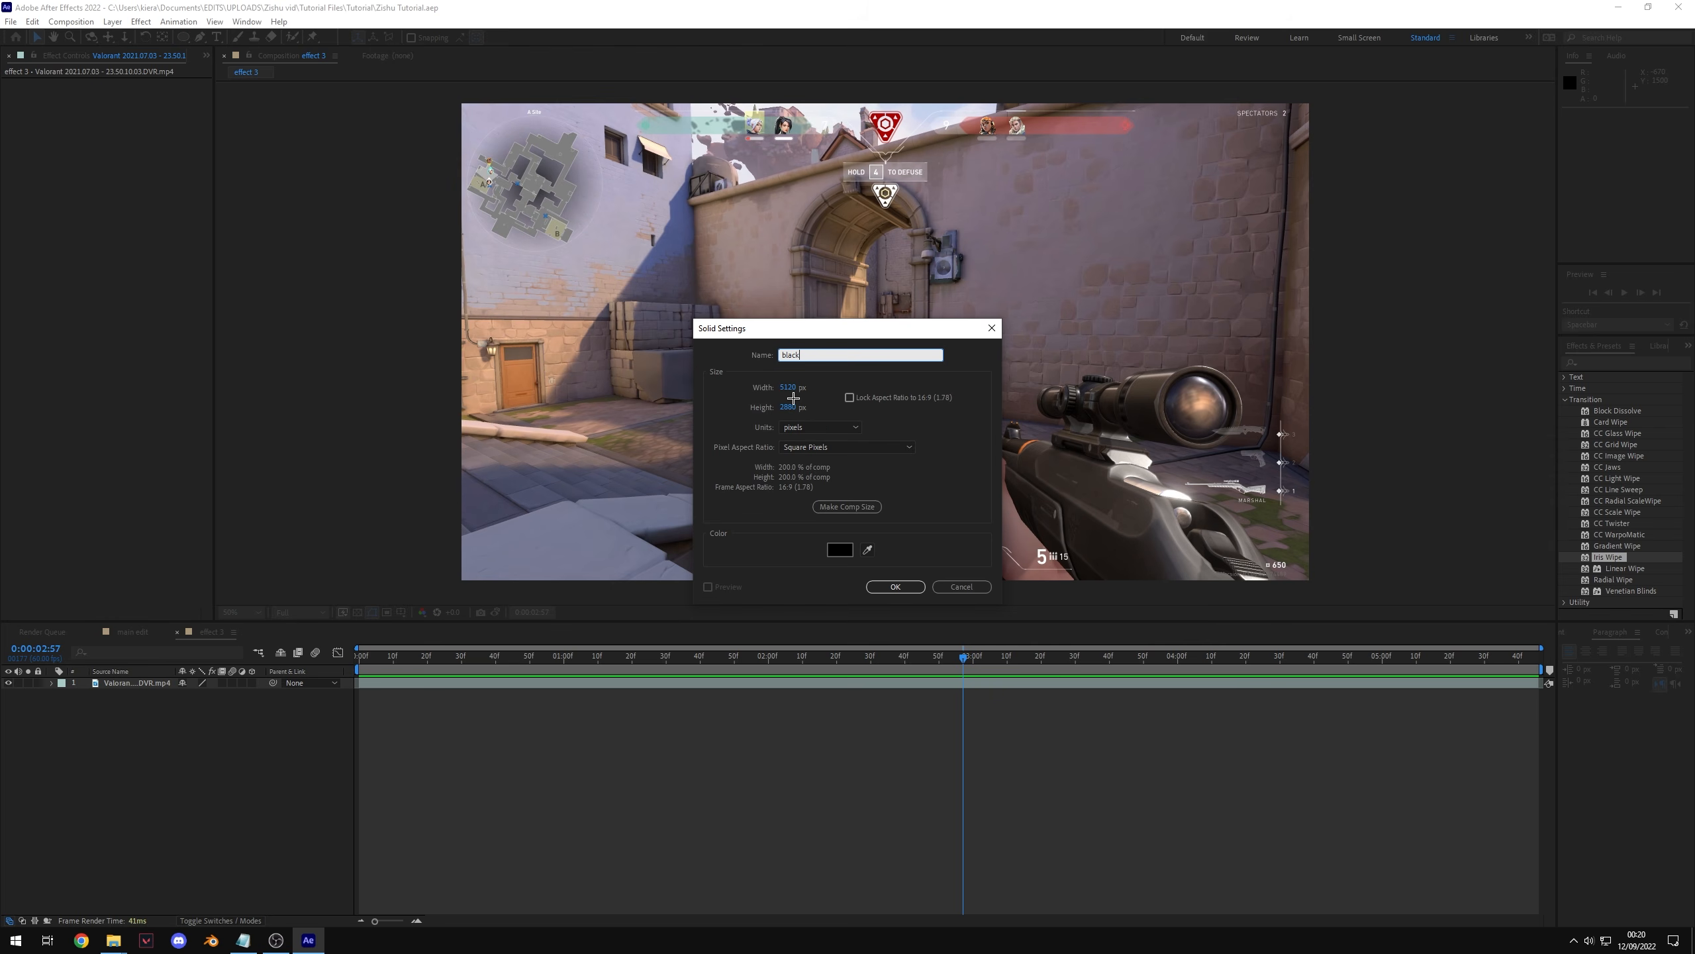
left_click(880, 587)
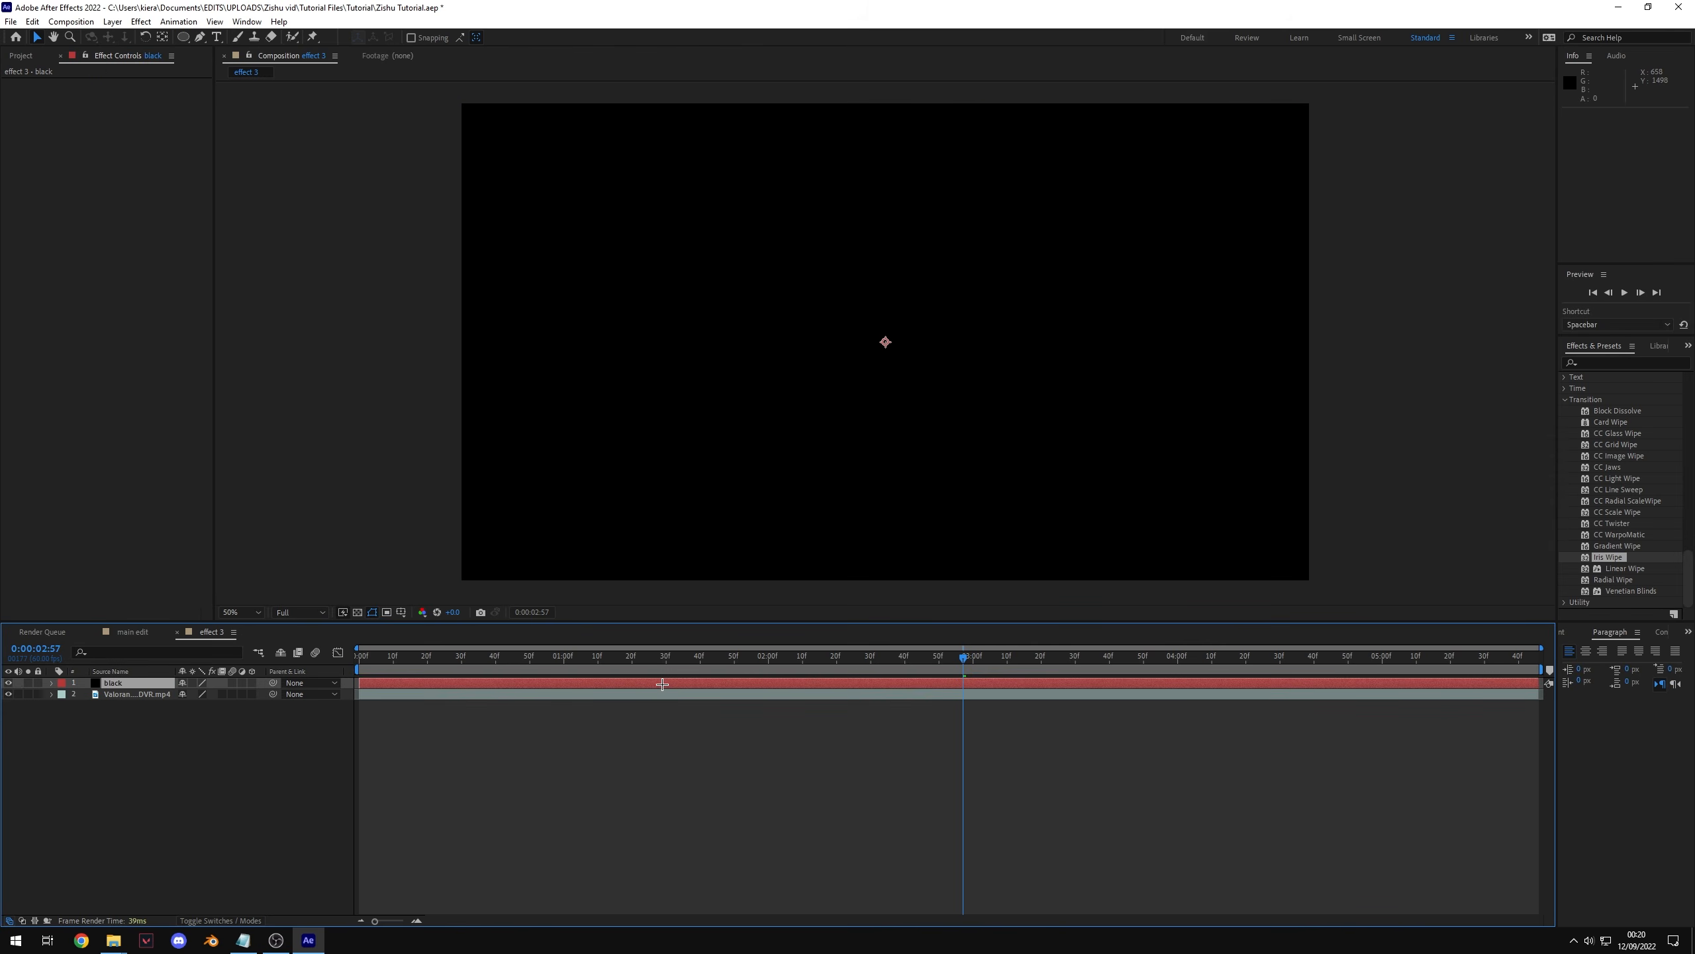
Step: Hide the black solid and draw an elliptical mask on it matching the scope's circular lens
left_click(8, 683)
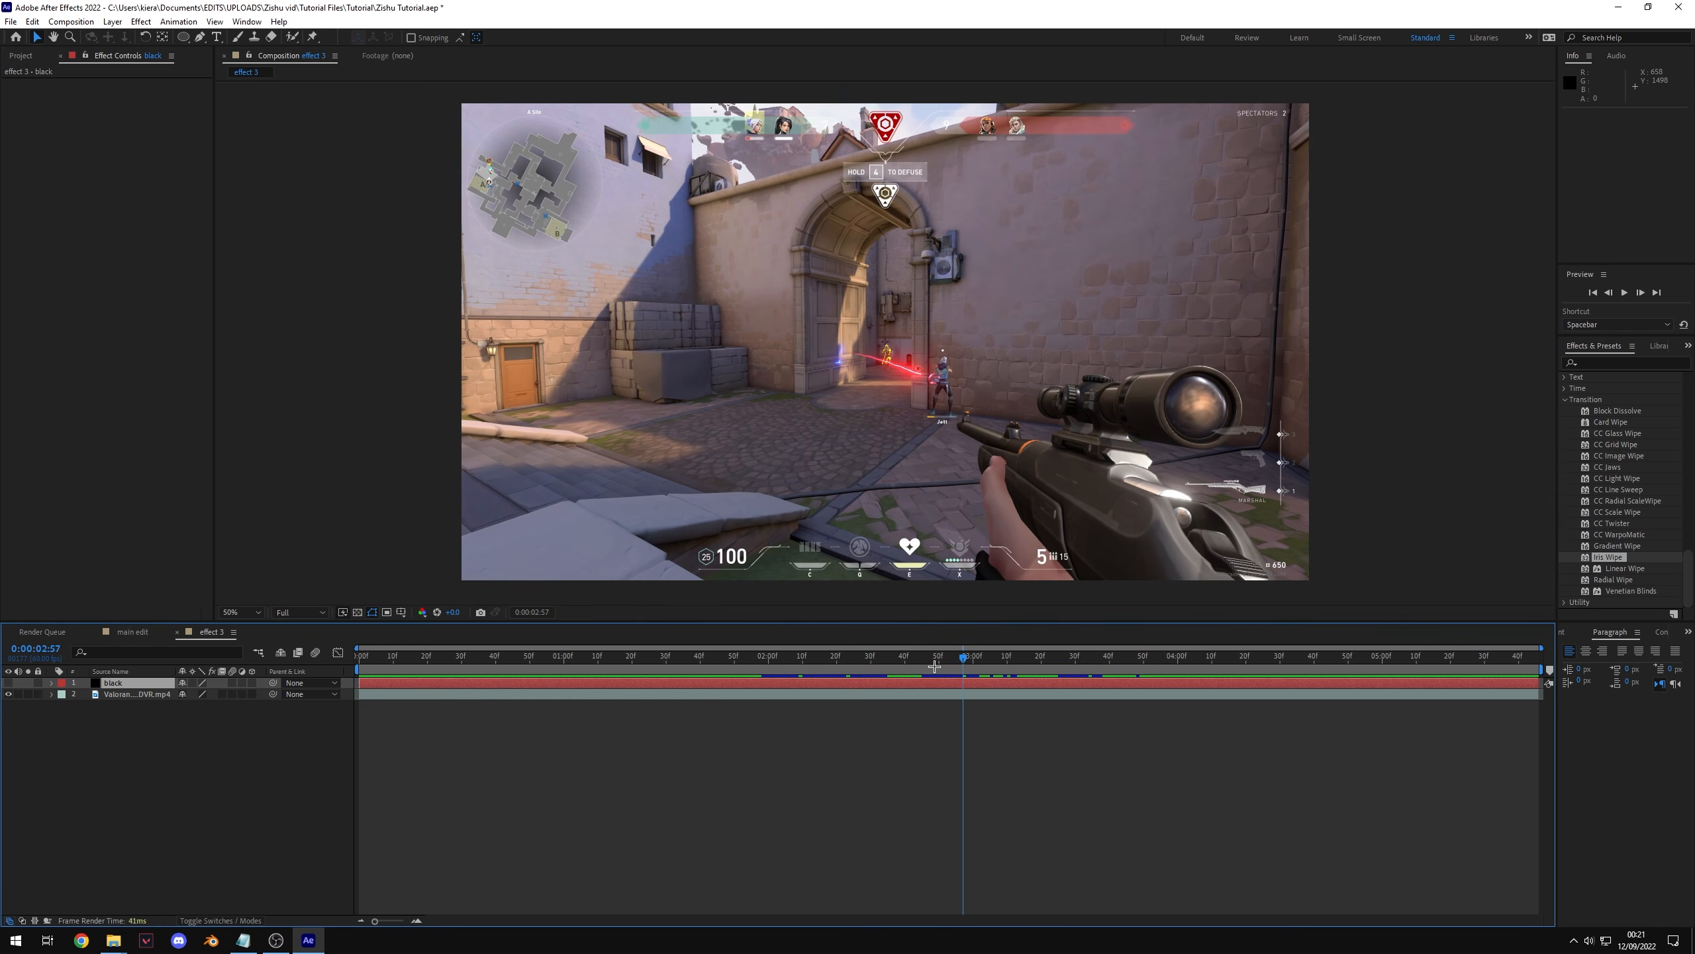
left_click_drag(934, 666, 1065, 678)
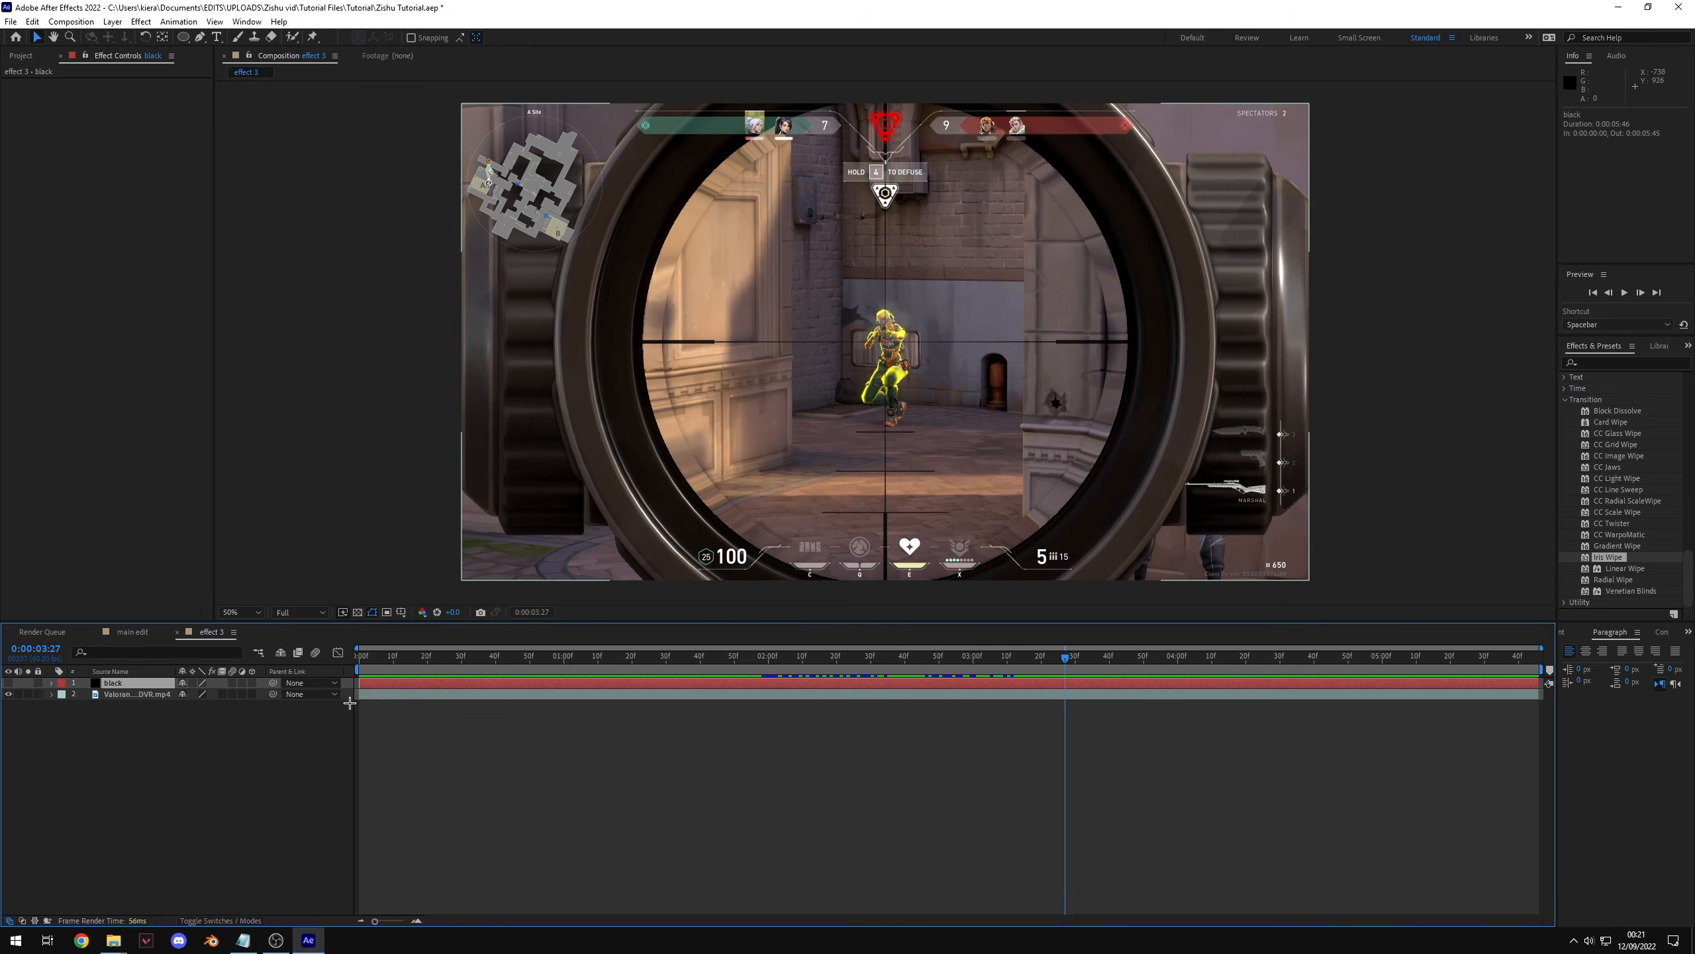
left_click_drag(184, 38, 245, 71)
left_click_drag(706, 150, 1102, 304)
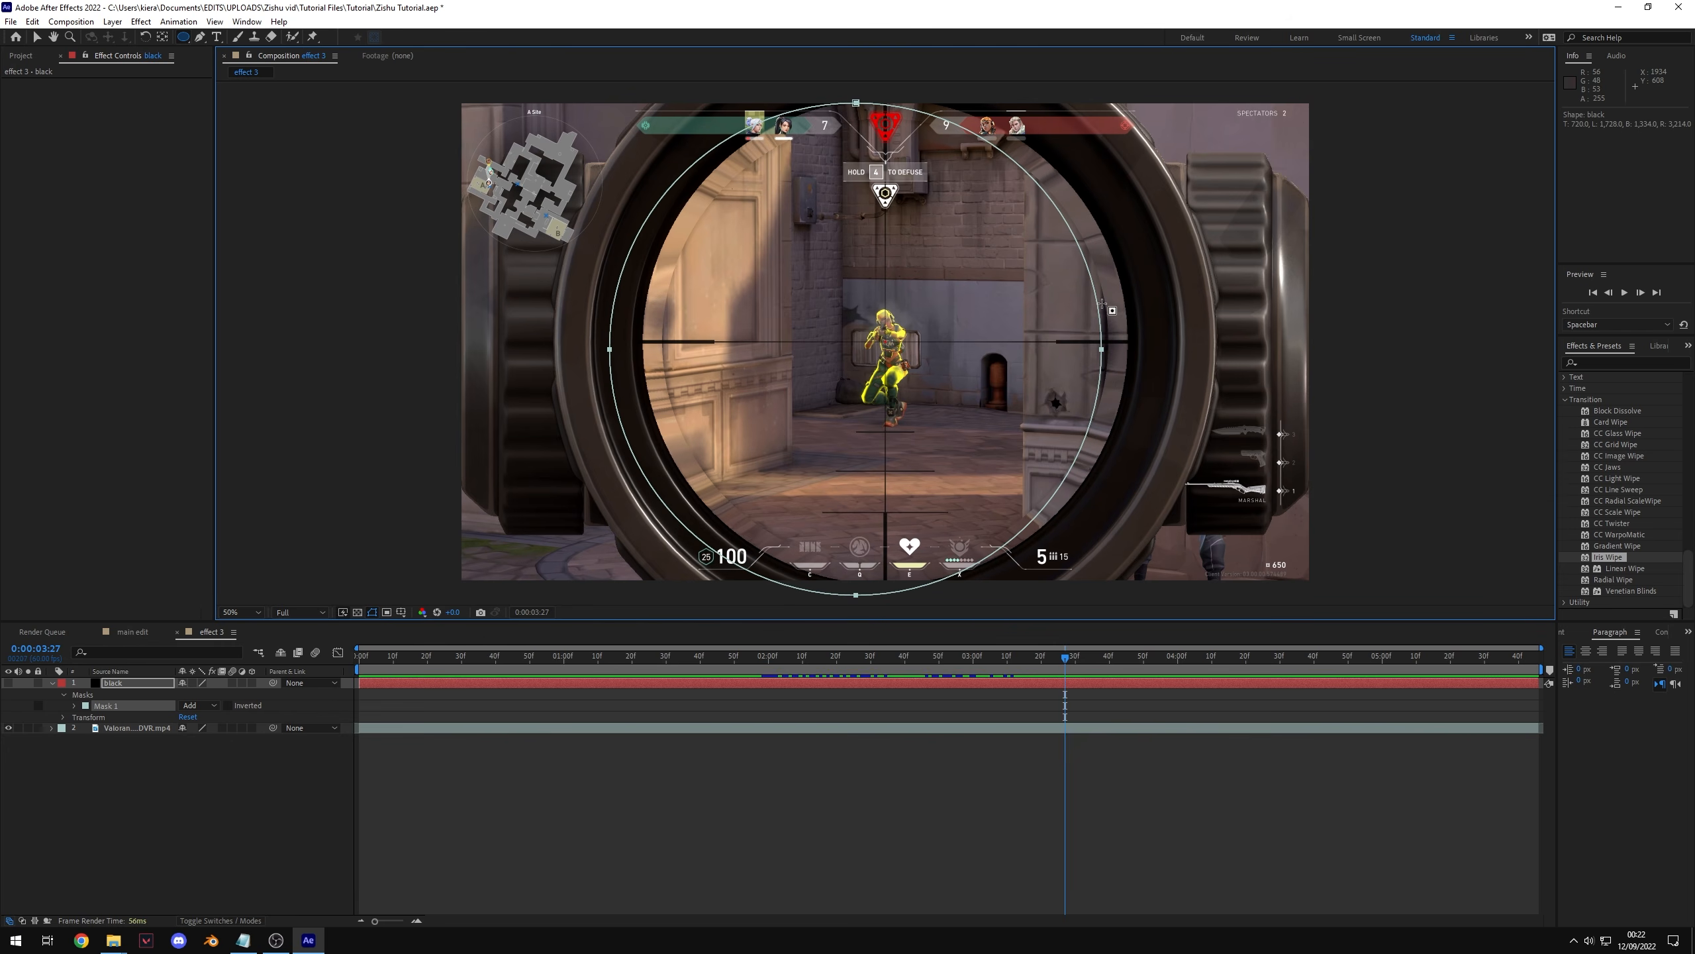
key("v")
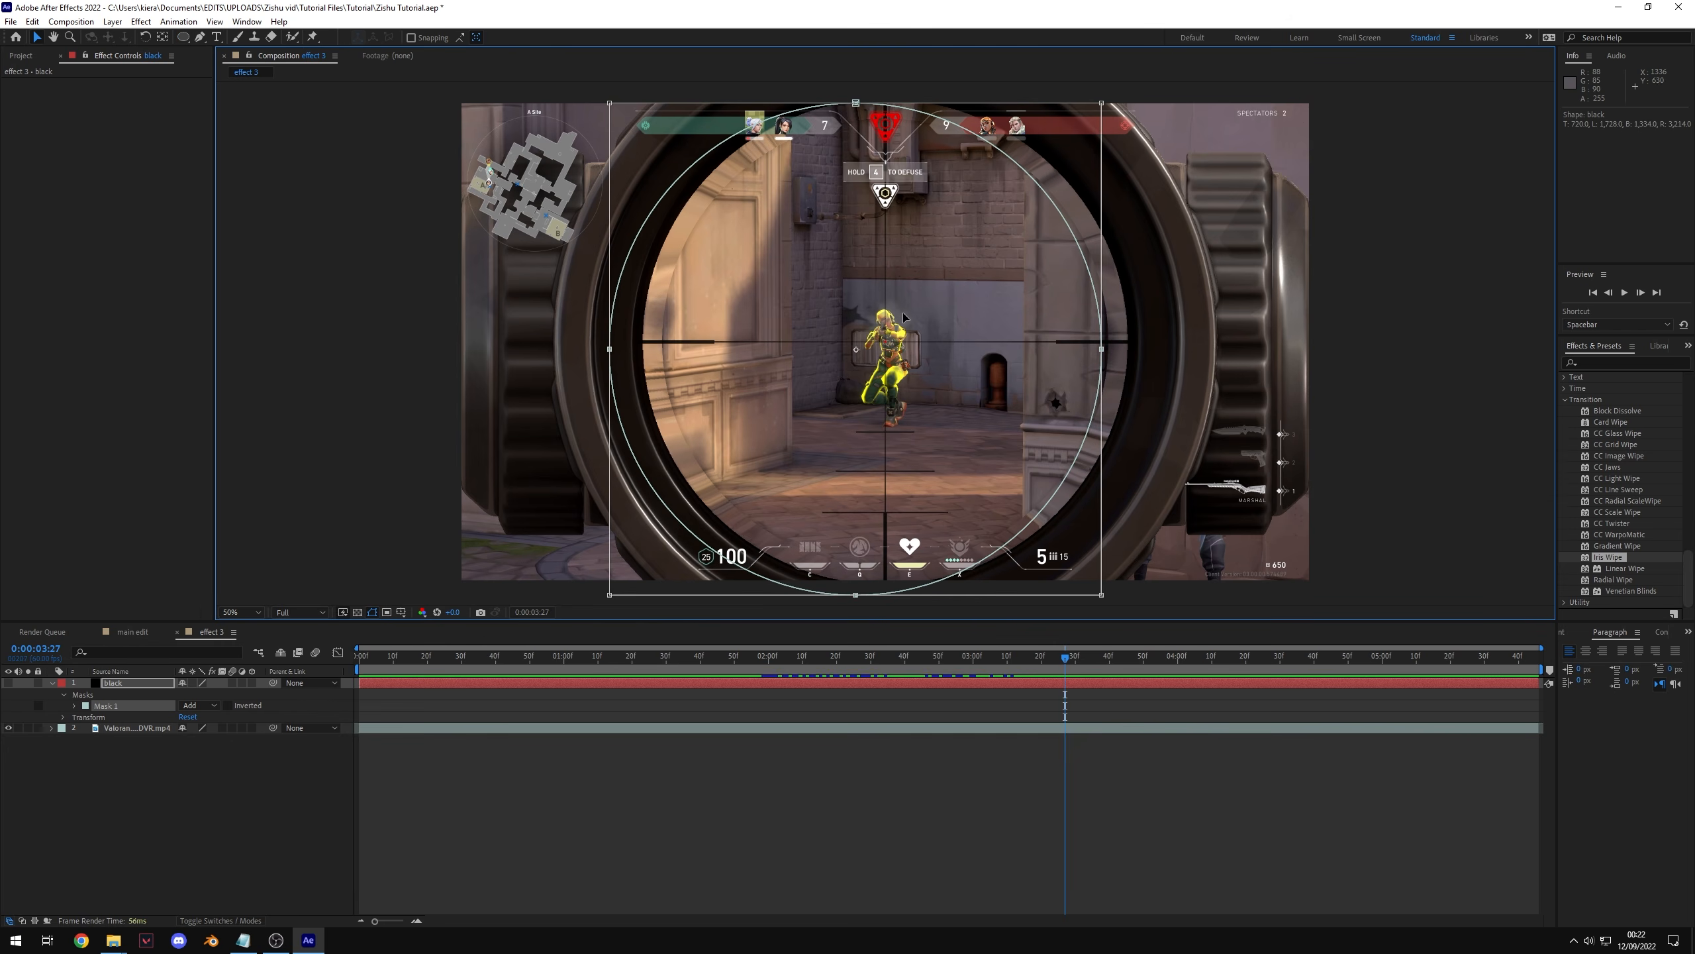
mouse_move(905, 314)
left_mouse_down()
mouse_move(925, 309)
mouse_move(925, 332)
left_mouse_up()
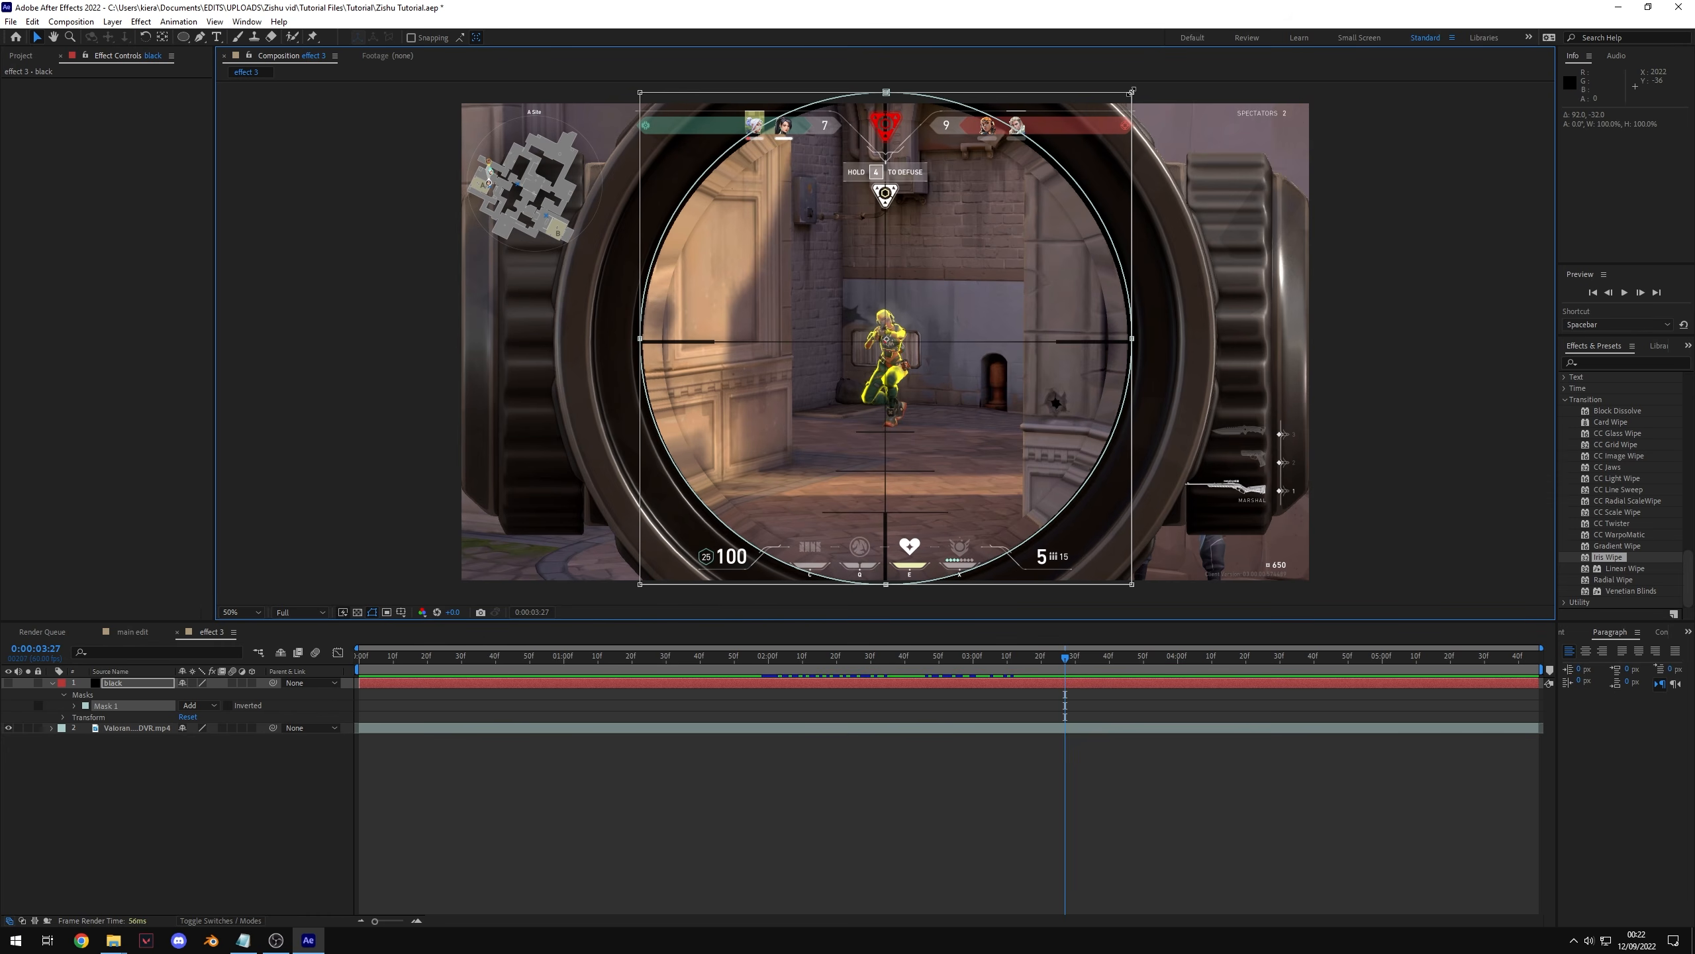
mouse_move(1131, 92)
left_mouse_down()
mouse_move(1218, 105)
mouse_move(1100, 171)
mouse_move(1128, 99)
left_mouse_up()
key("ctrl+z")
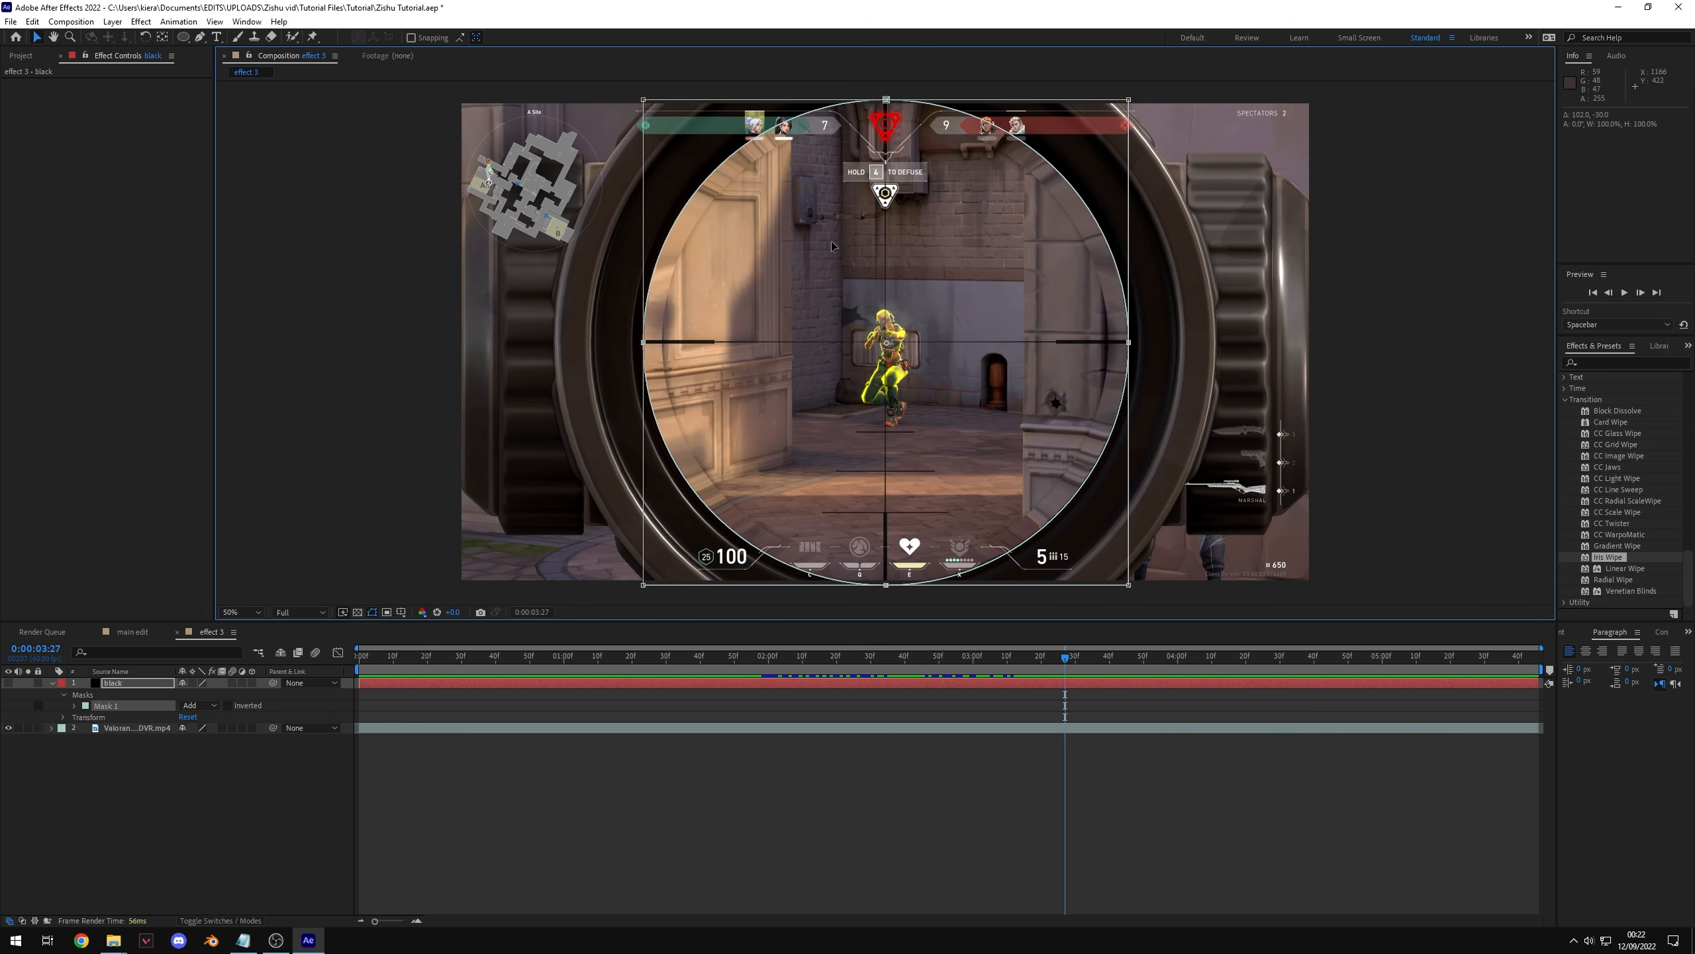
Step: Show the black solid again and set its mask mode to Subtract
left_click(778, 787)
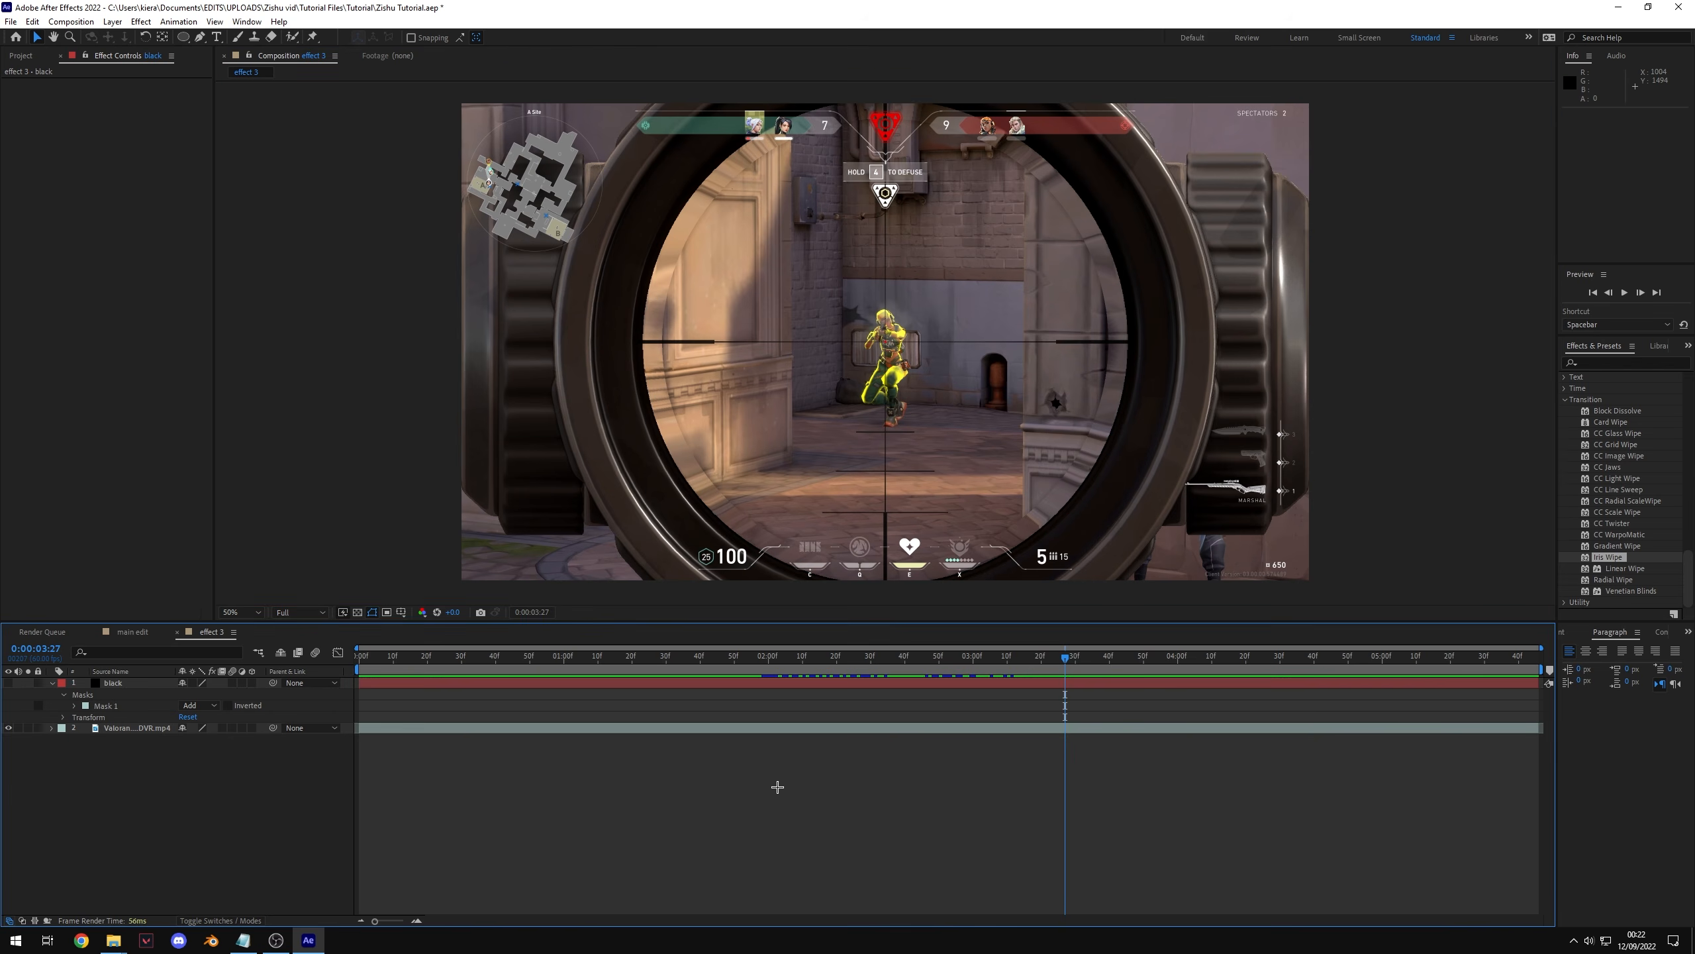
left_click(8, 683)
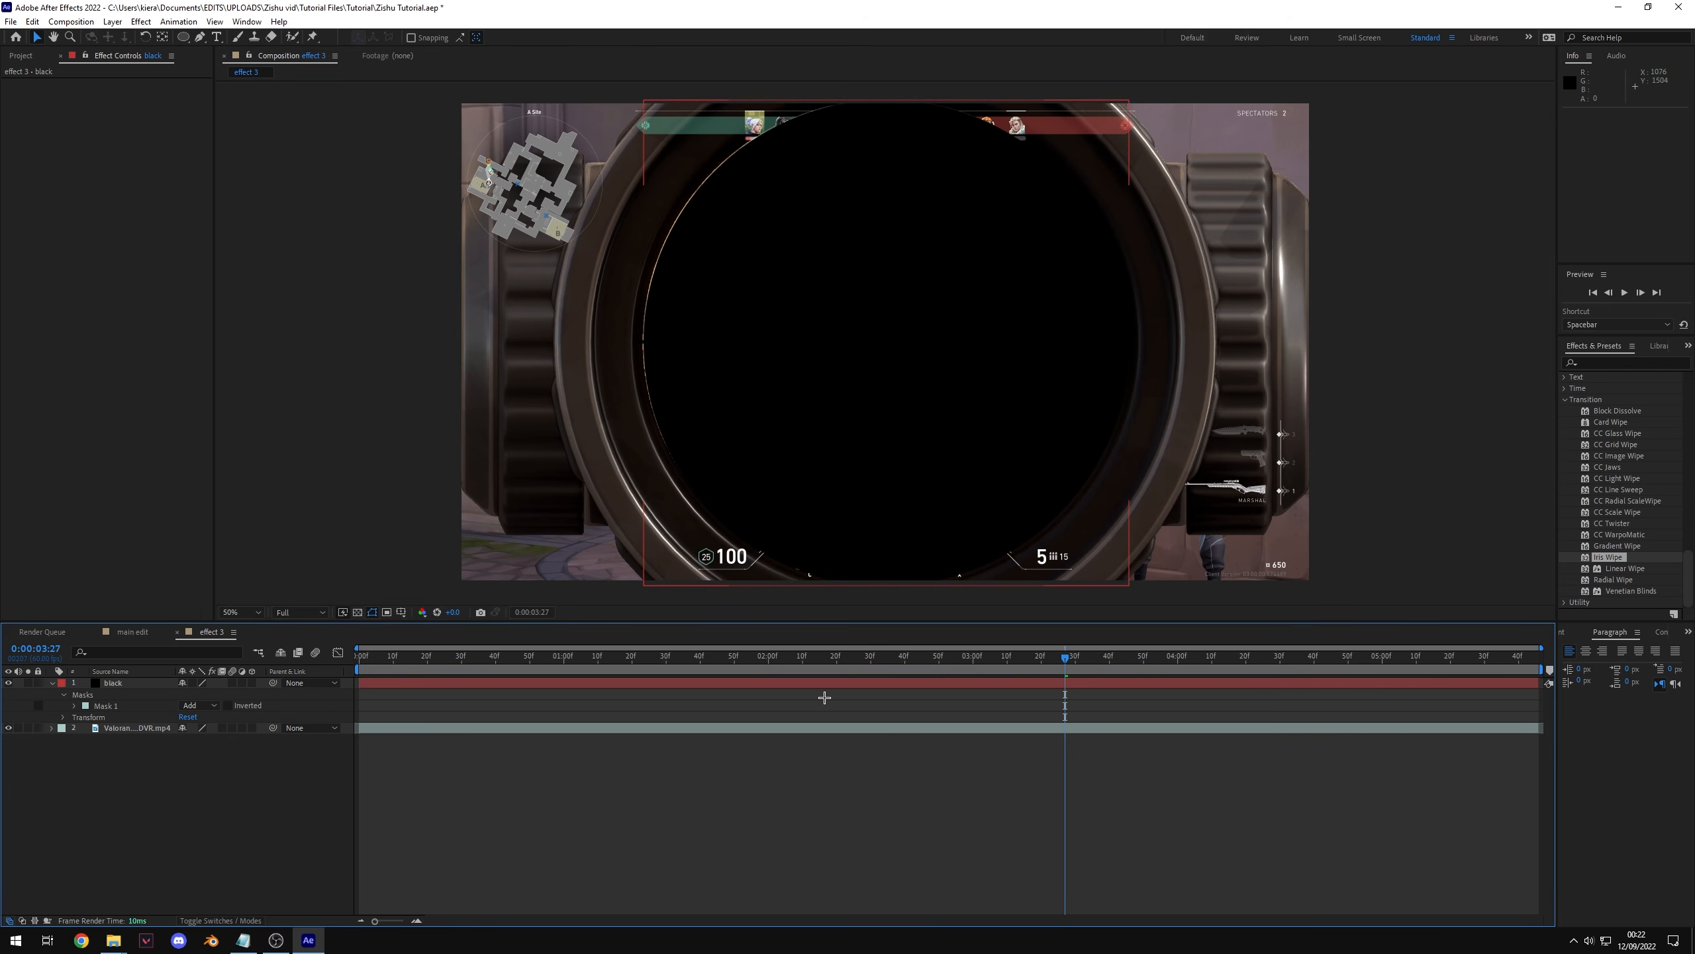
left_click(845, 681)
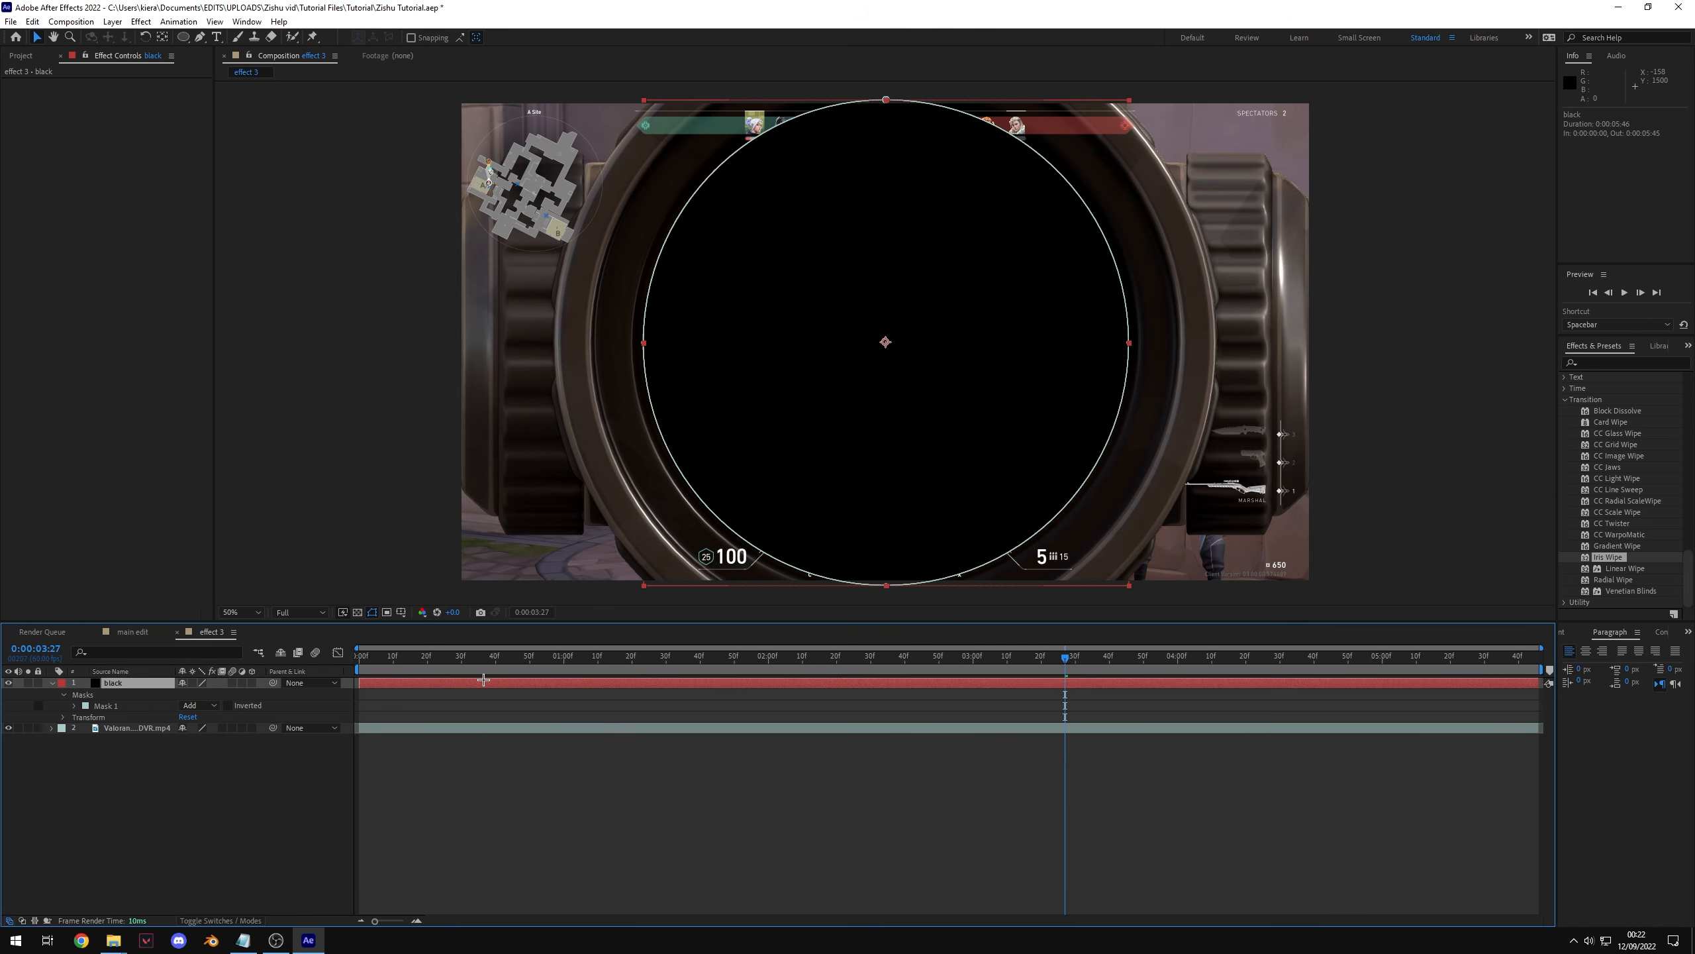
key("m")
key("m")
key("m")
key("m")
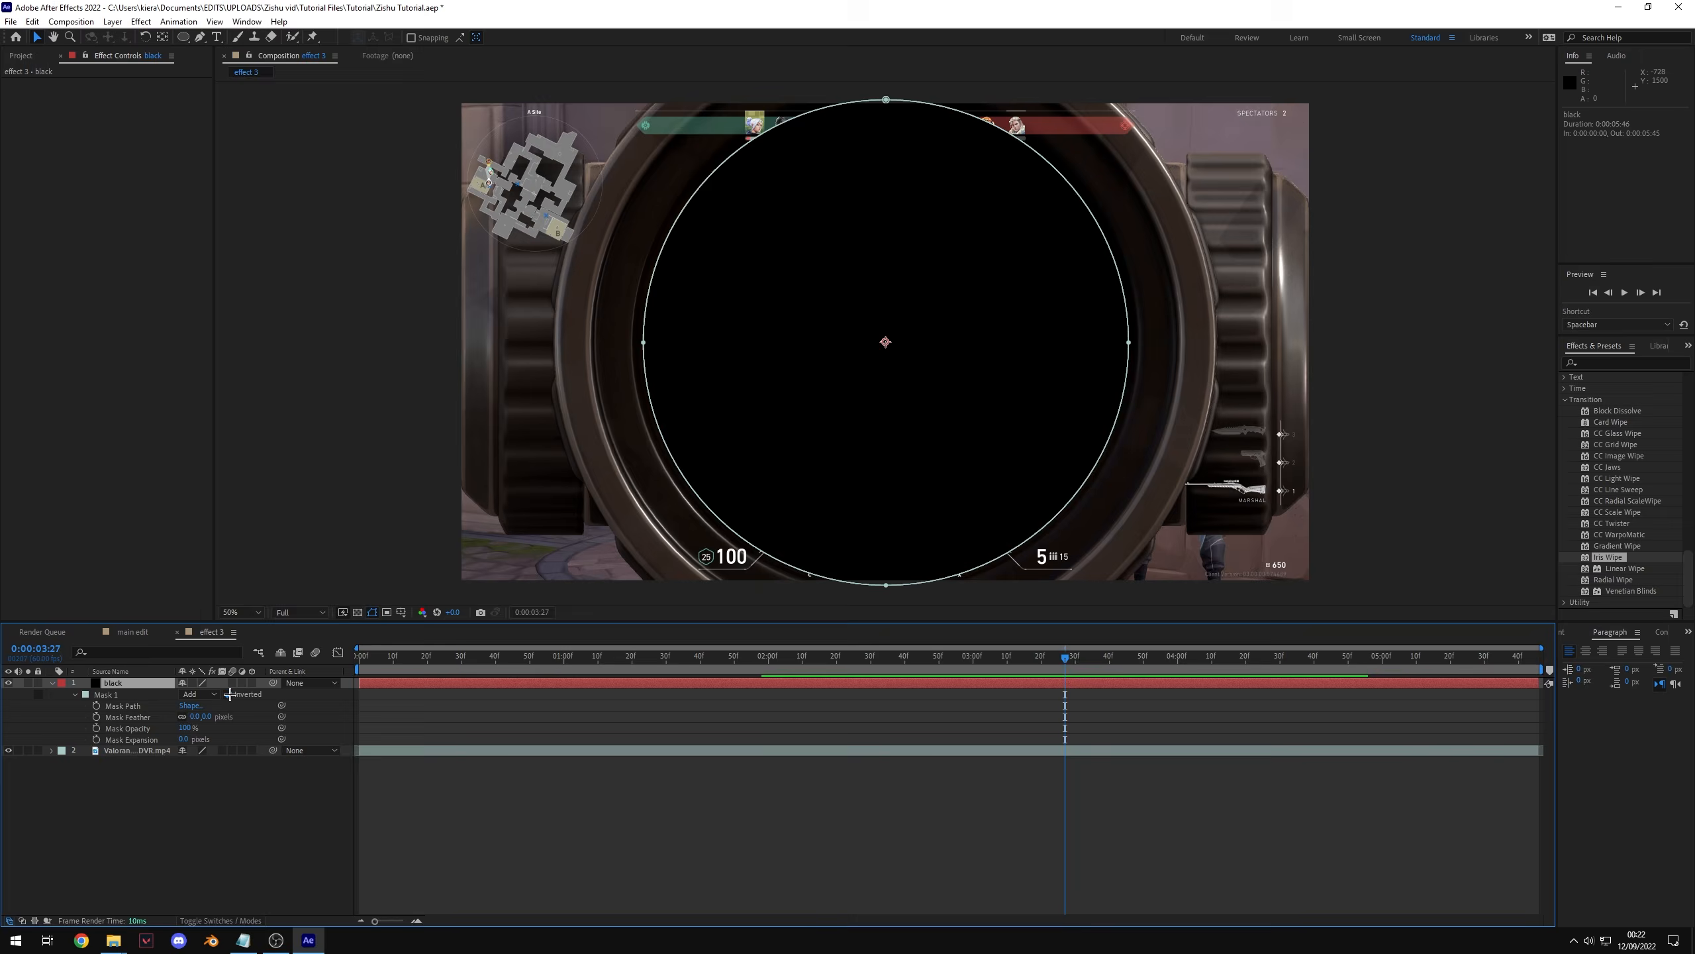
left_click(195, 695)
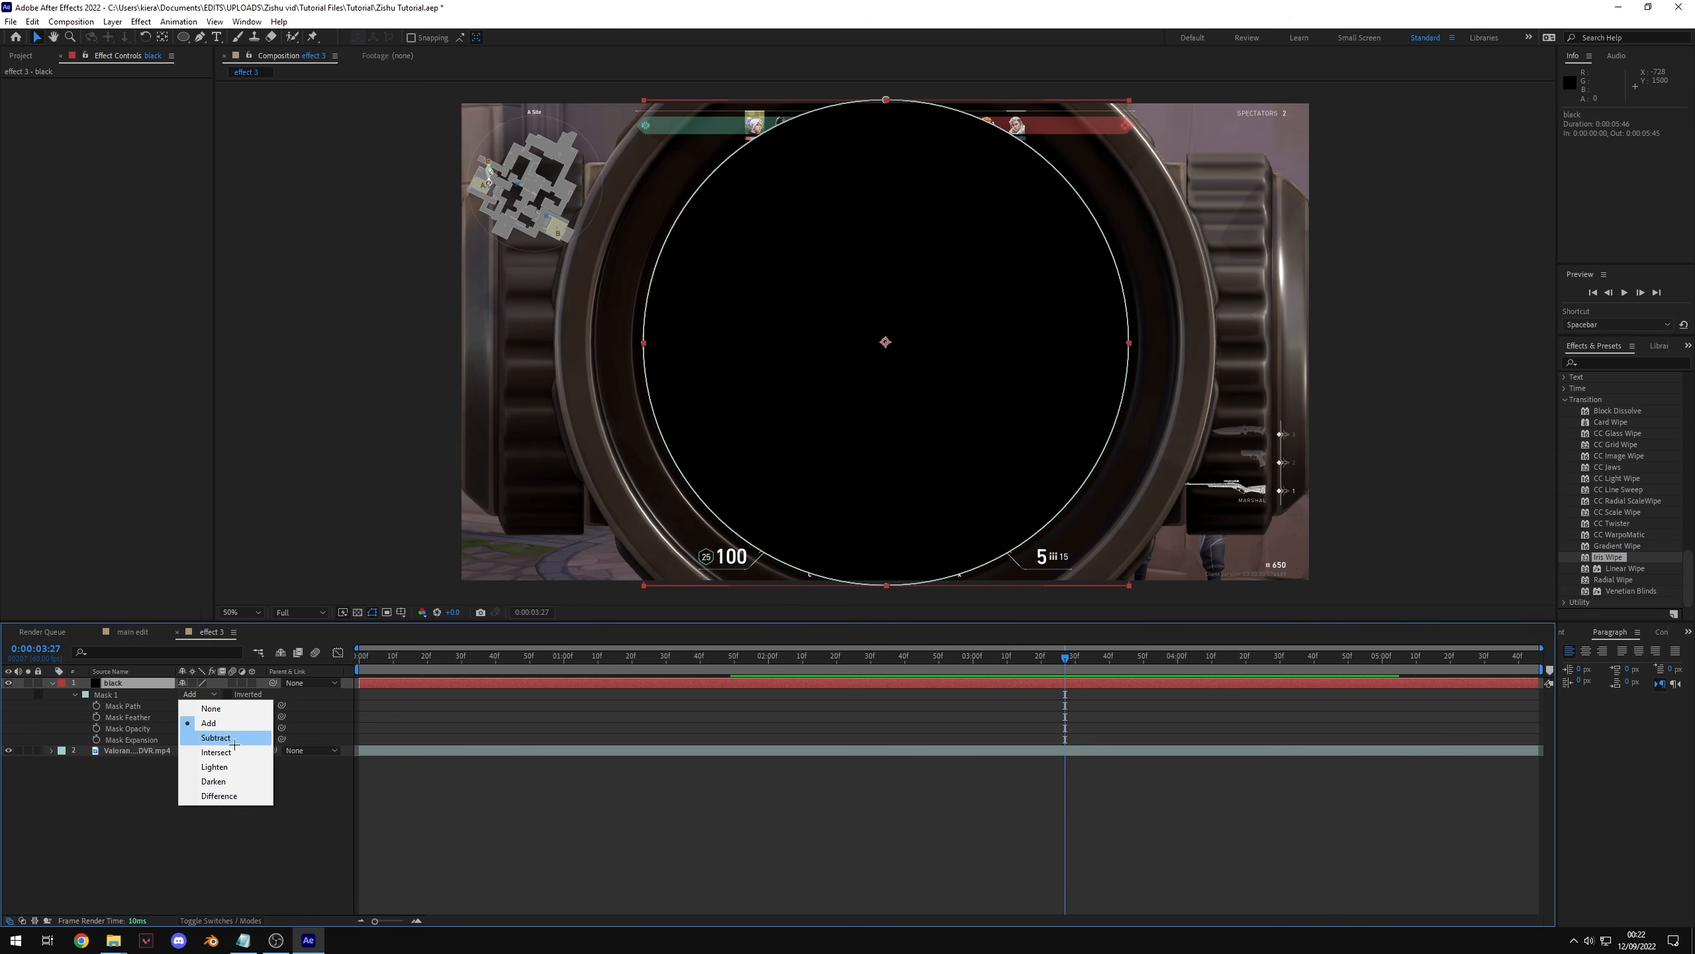
left_click(215, 737)
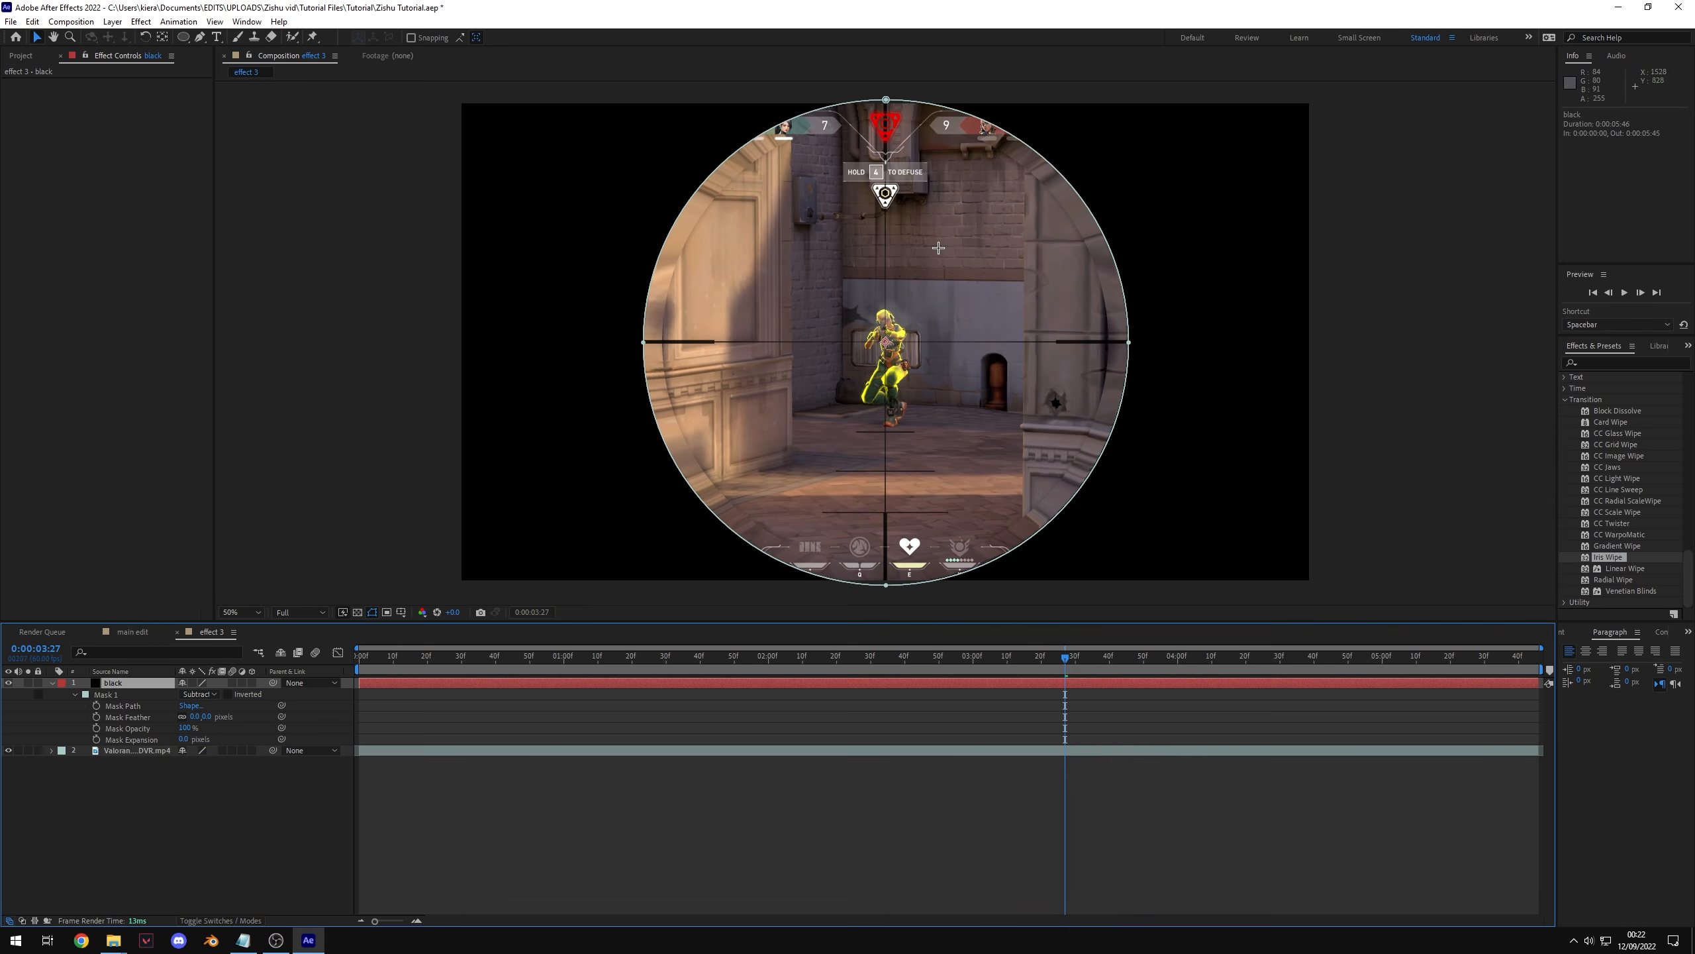
Step: Keyframe Mask Expansion at 0:00:03:33, then raise it to about 2768 pixels at 0:00:03:17
left_click_drag(1066, 657, 1086, 694)
left_click(1088, 750)
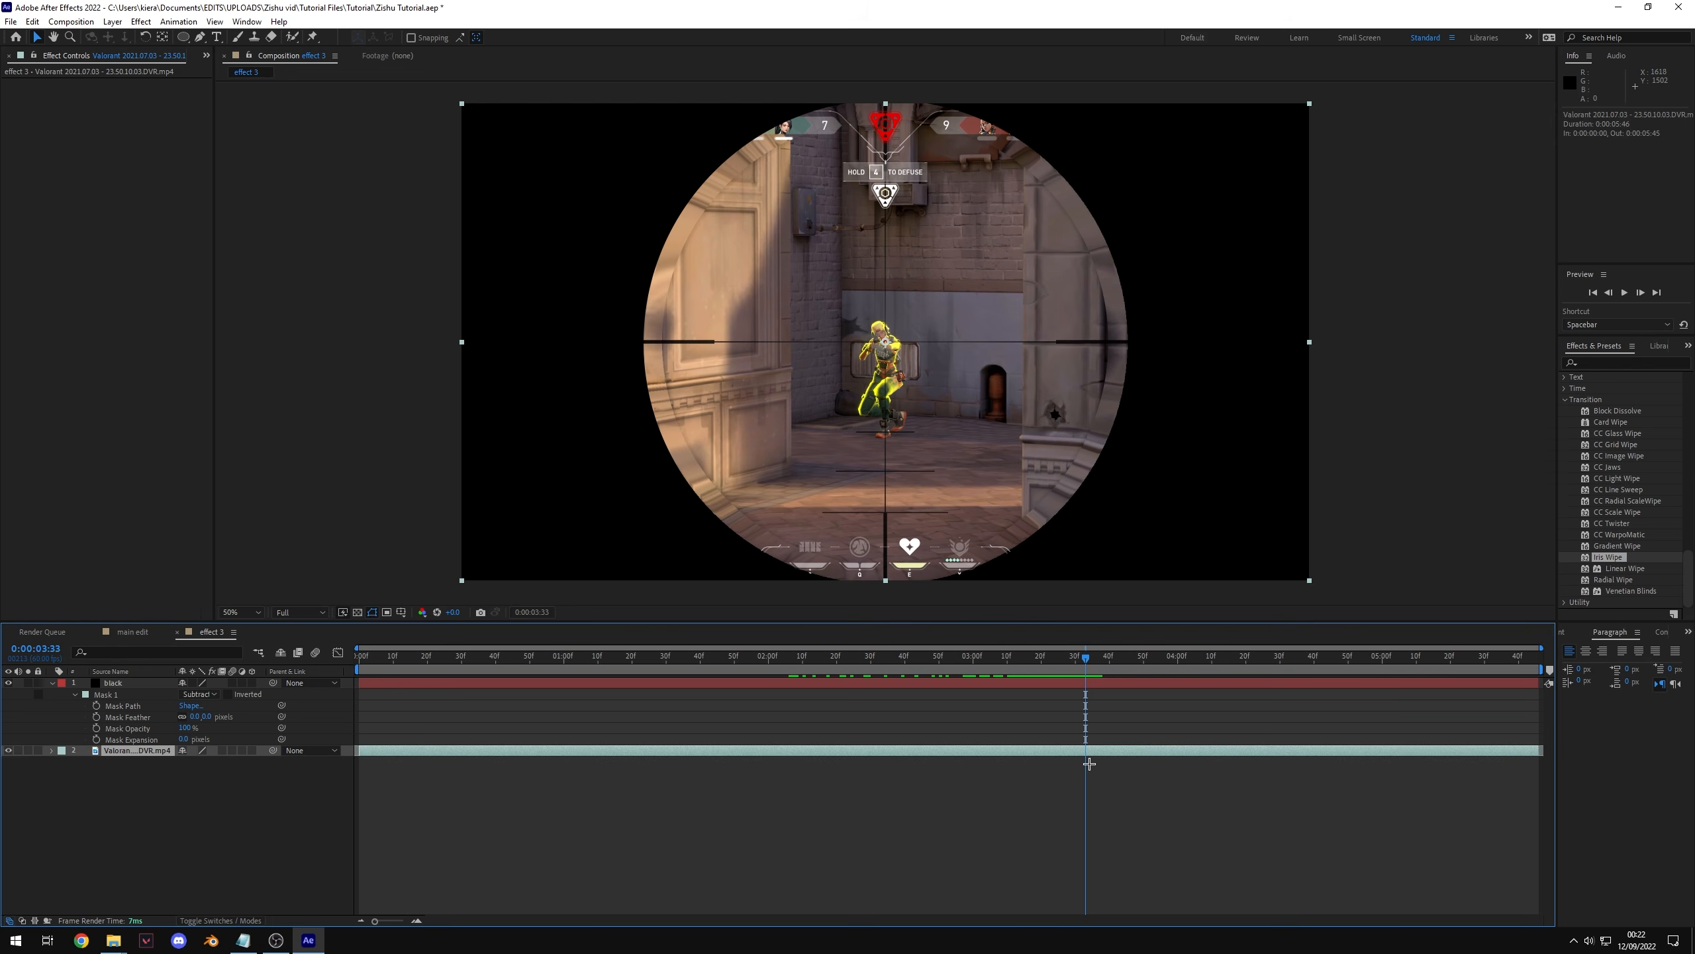
left_click(1085, 682)
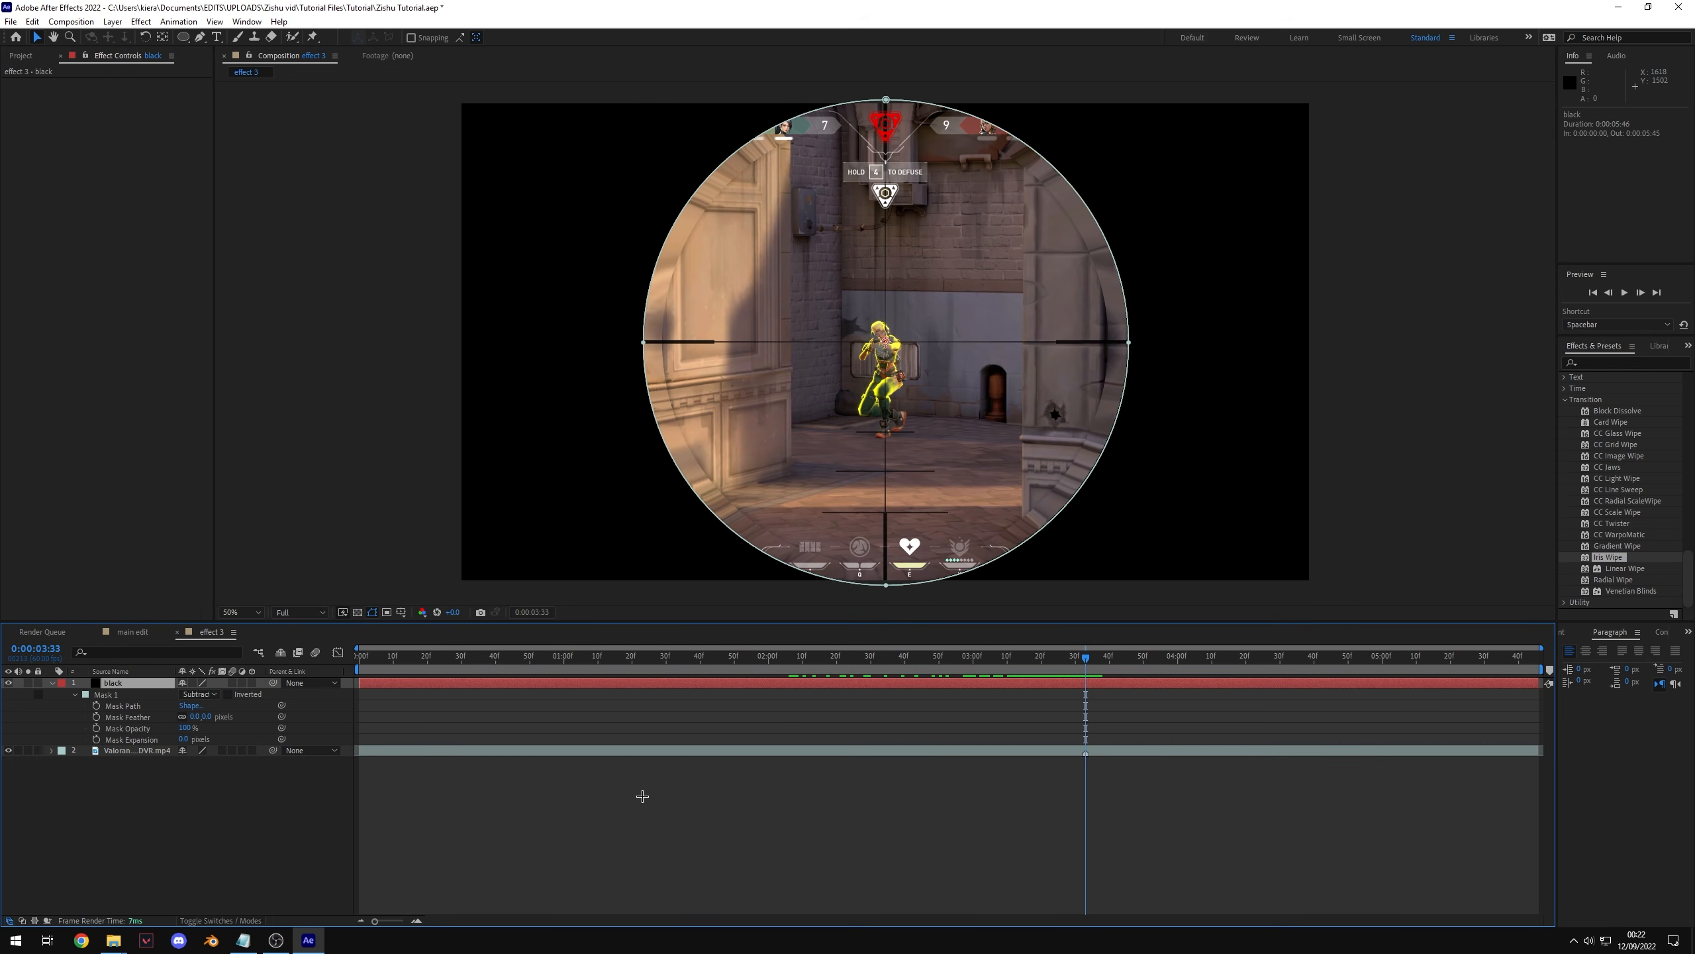
left_click(96, 739)
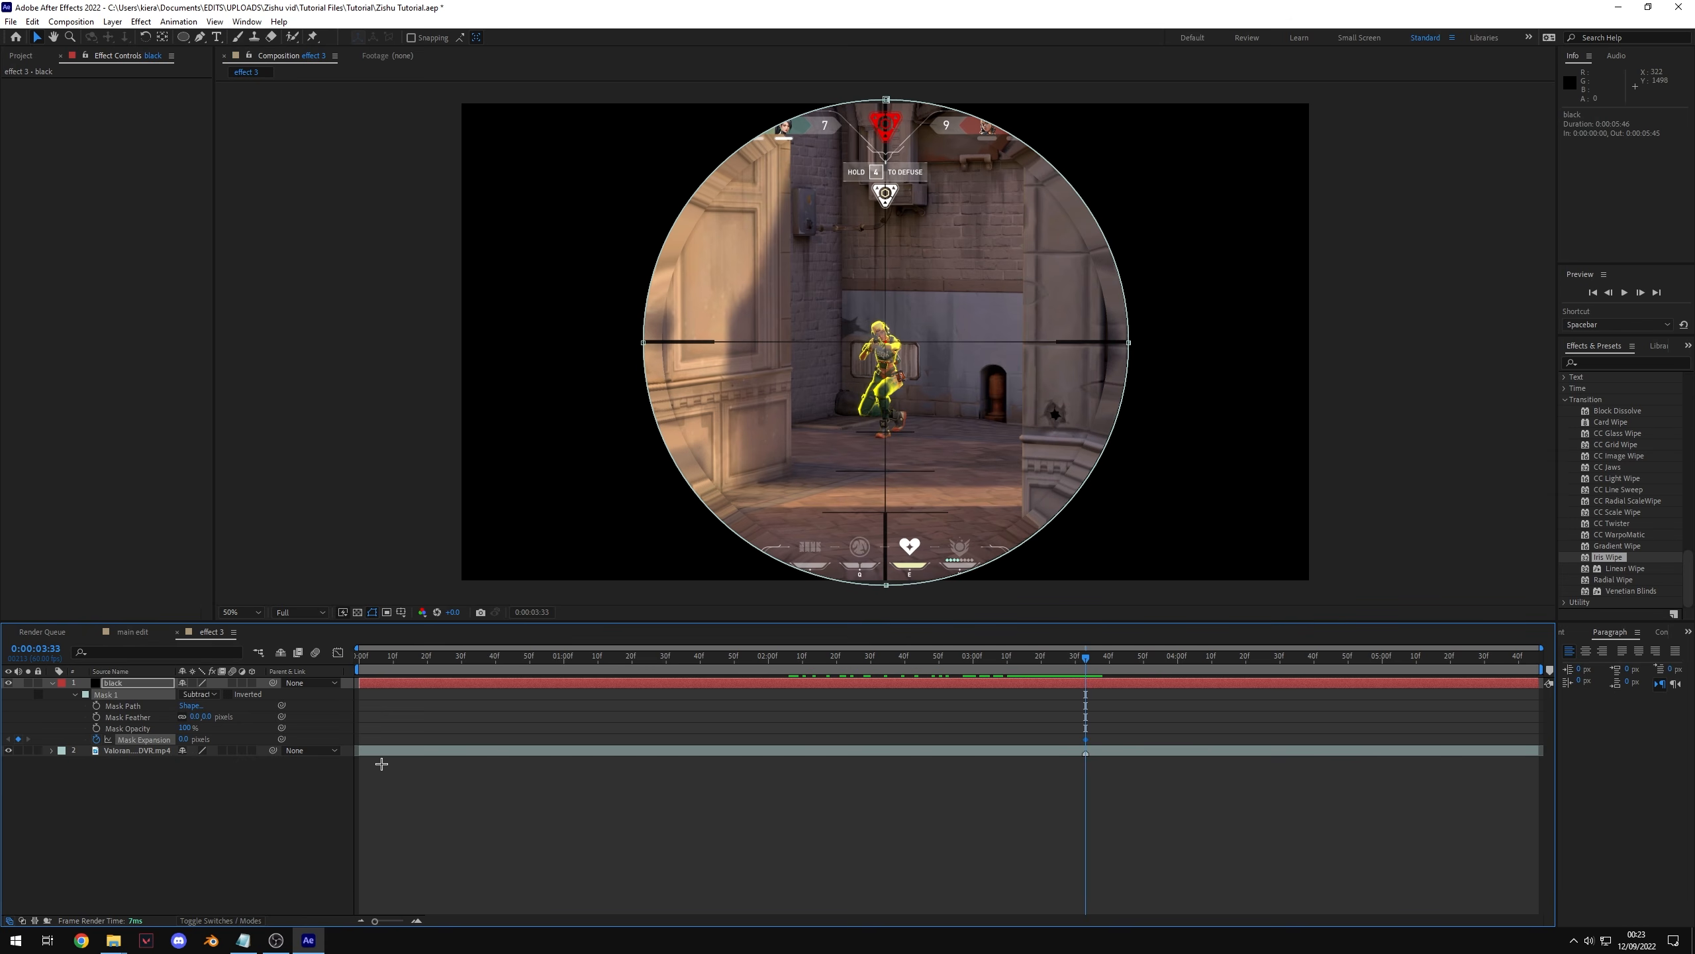
left_click_drag(1086, 695, 1029, 687)
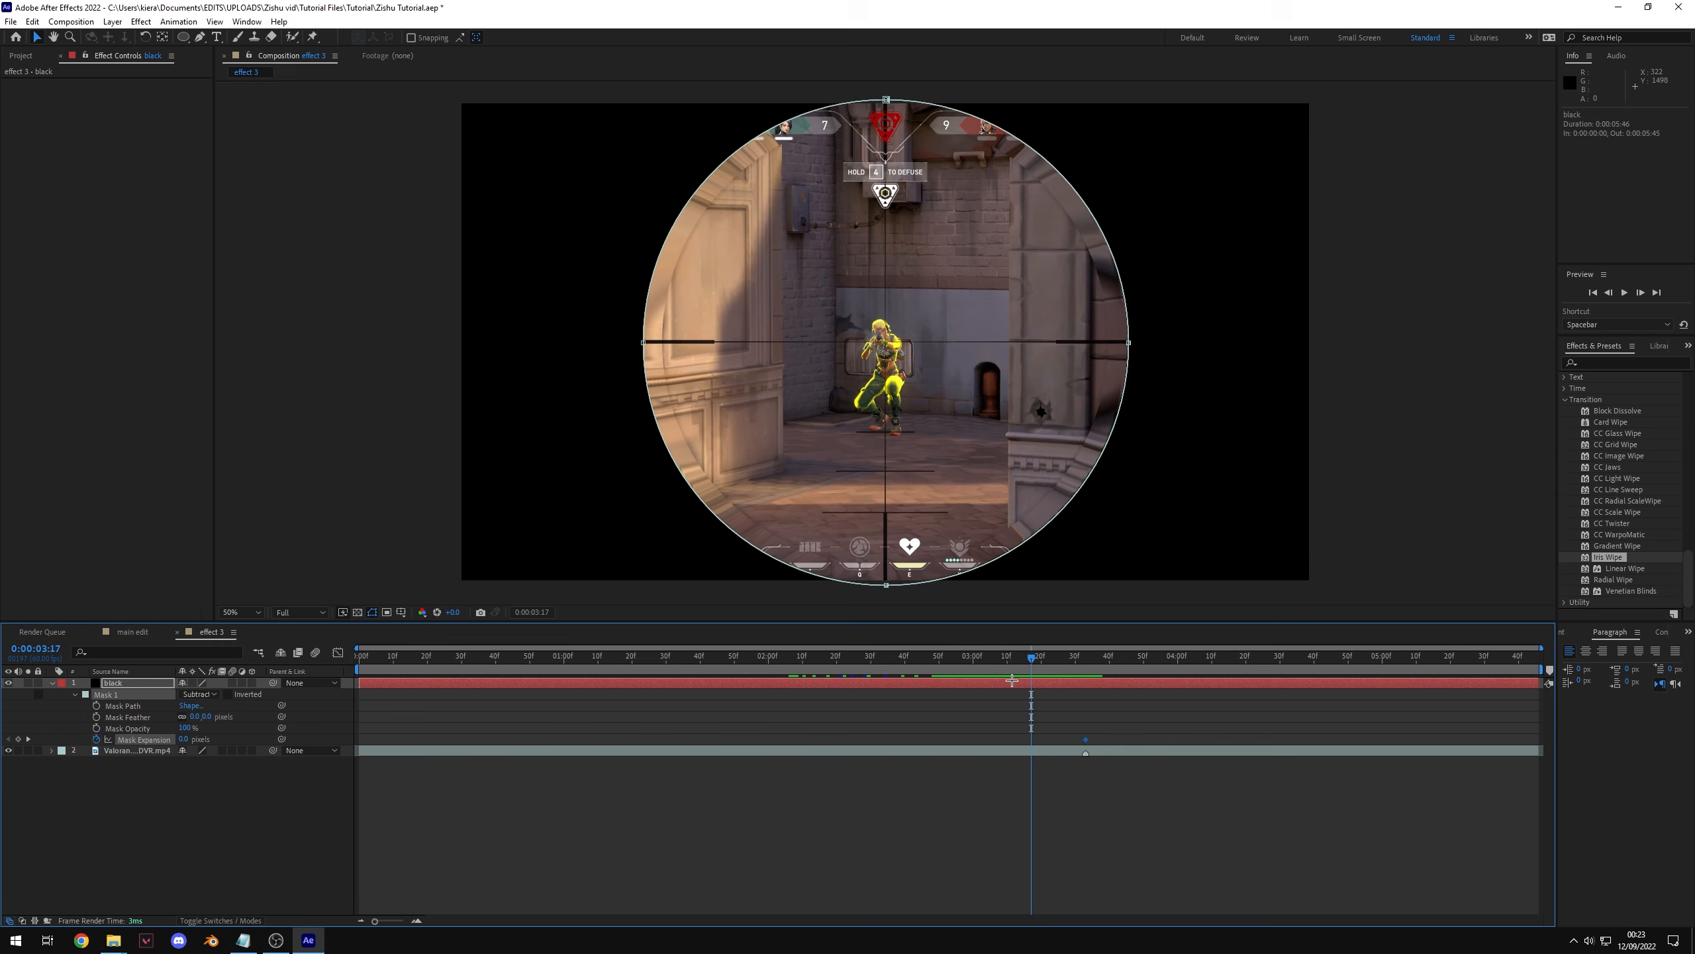
left_click_drag(195, 739, 587, 327)
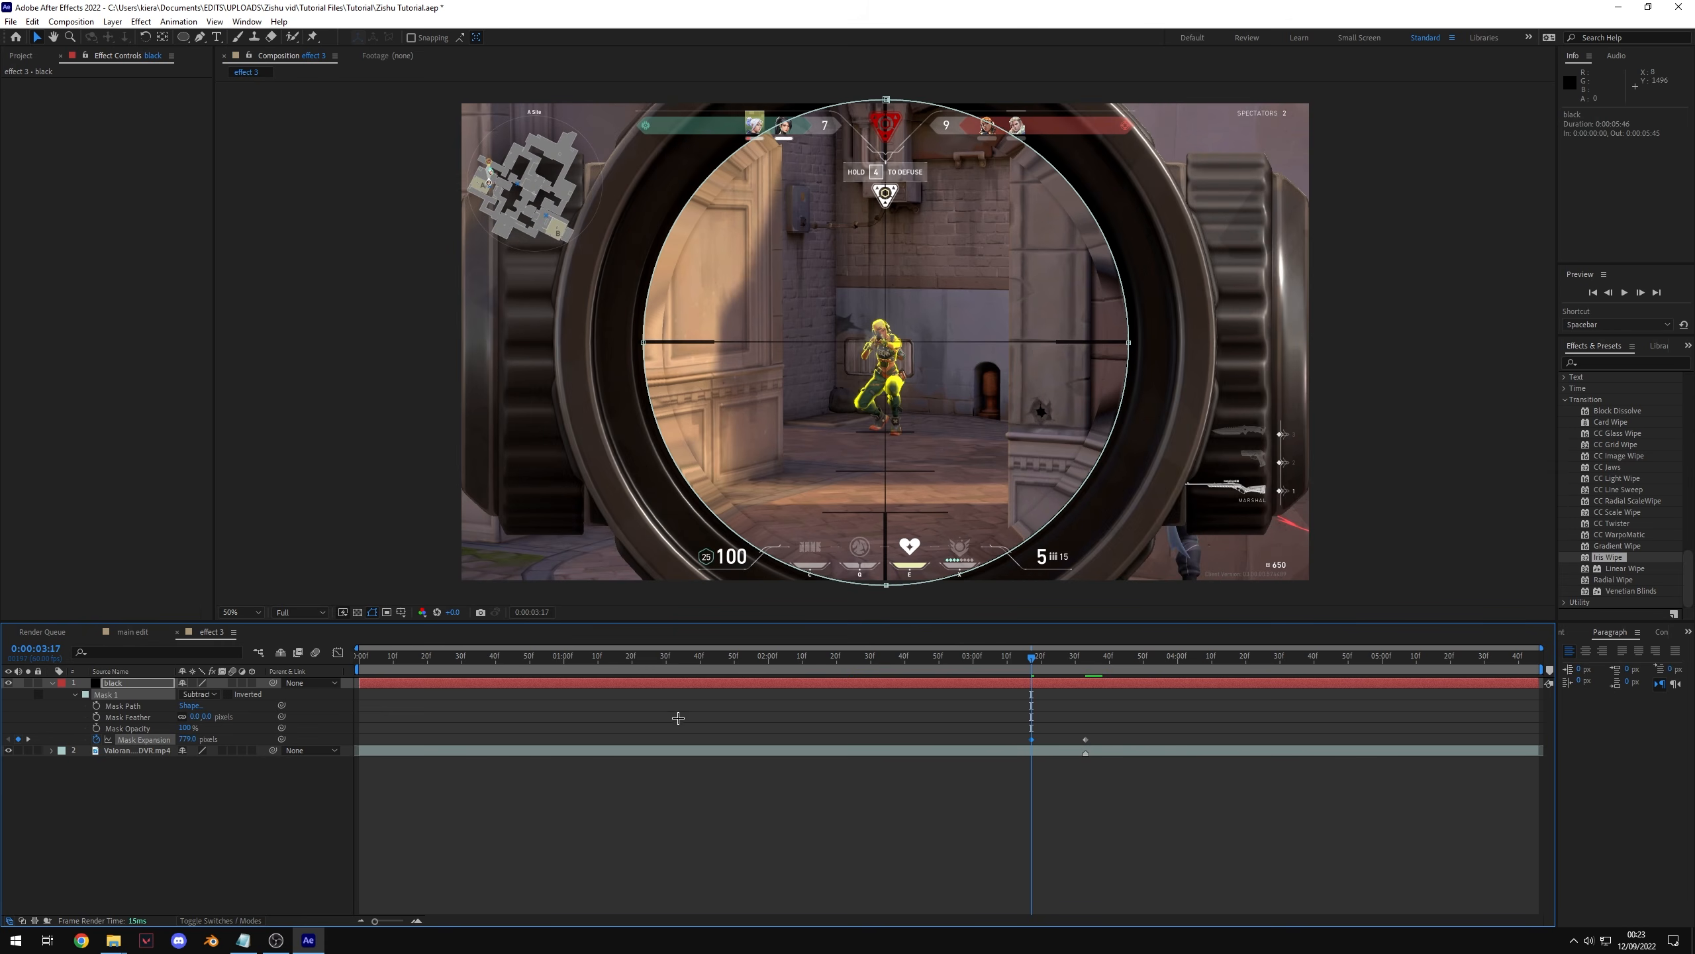
Step: Trim the black solid's out point and scrub through the scope mask animation
left_click(1083, 860)
left_click_drag(1031, 657, 921, 661)
left_click(1102, 684)
key("alt+]")
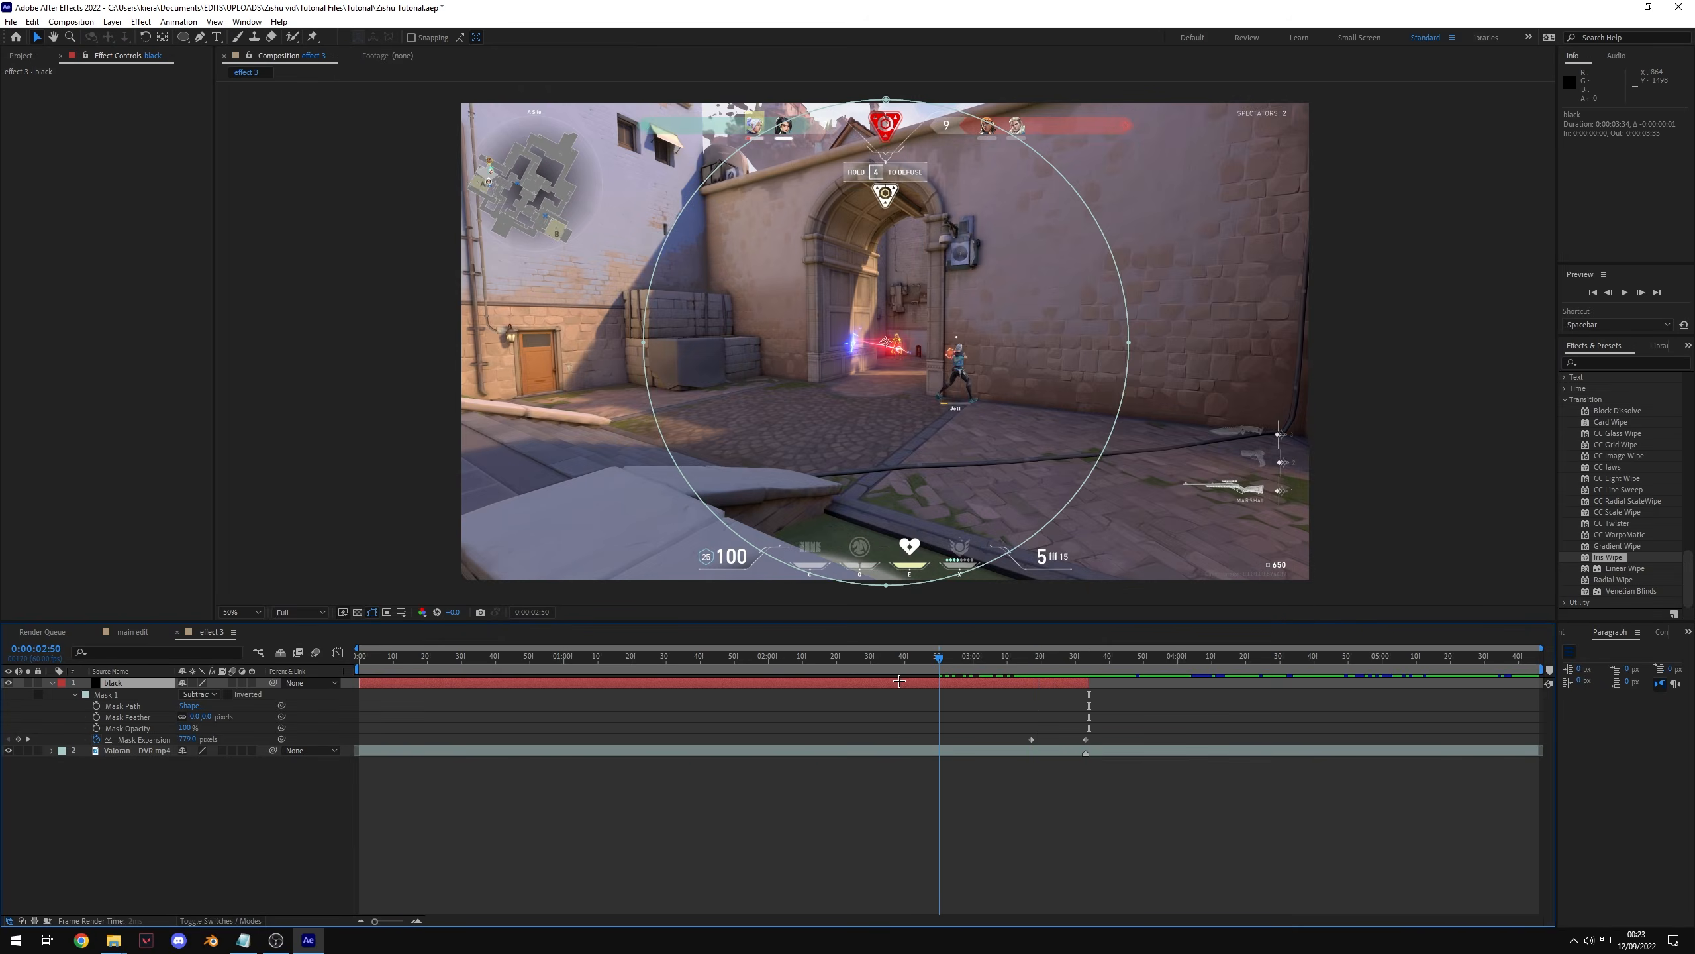
left_click_drag(1052, 658, 1067, 702)
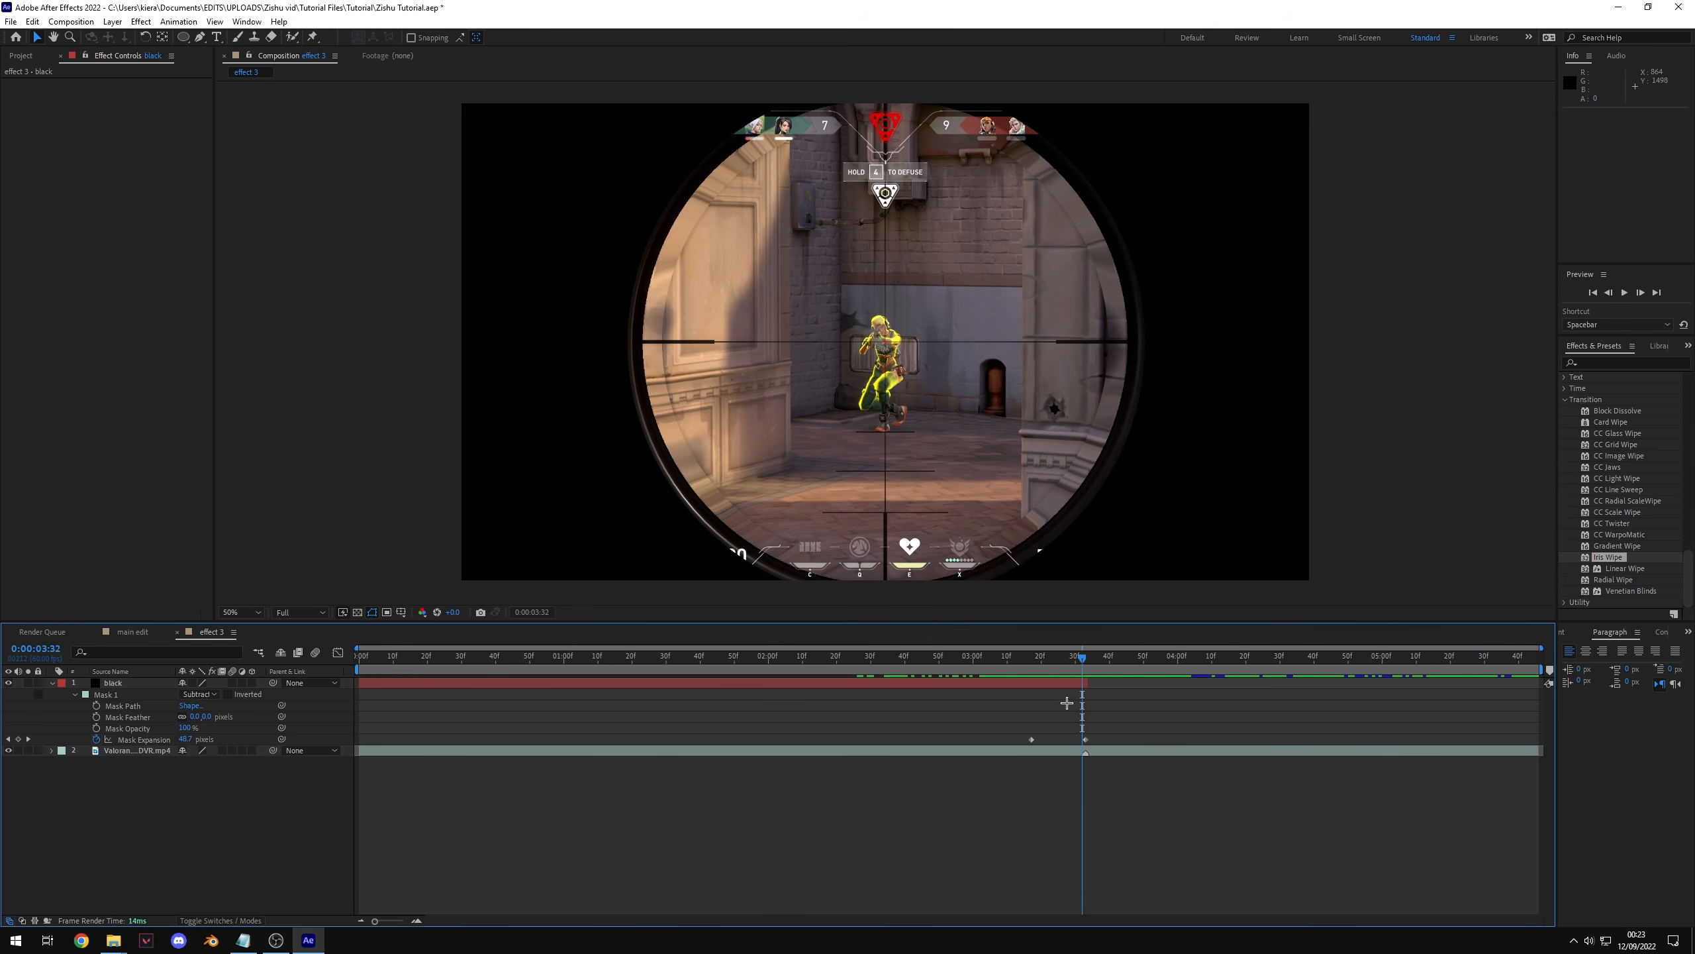